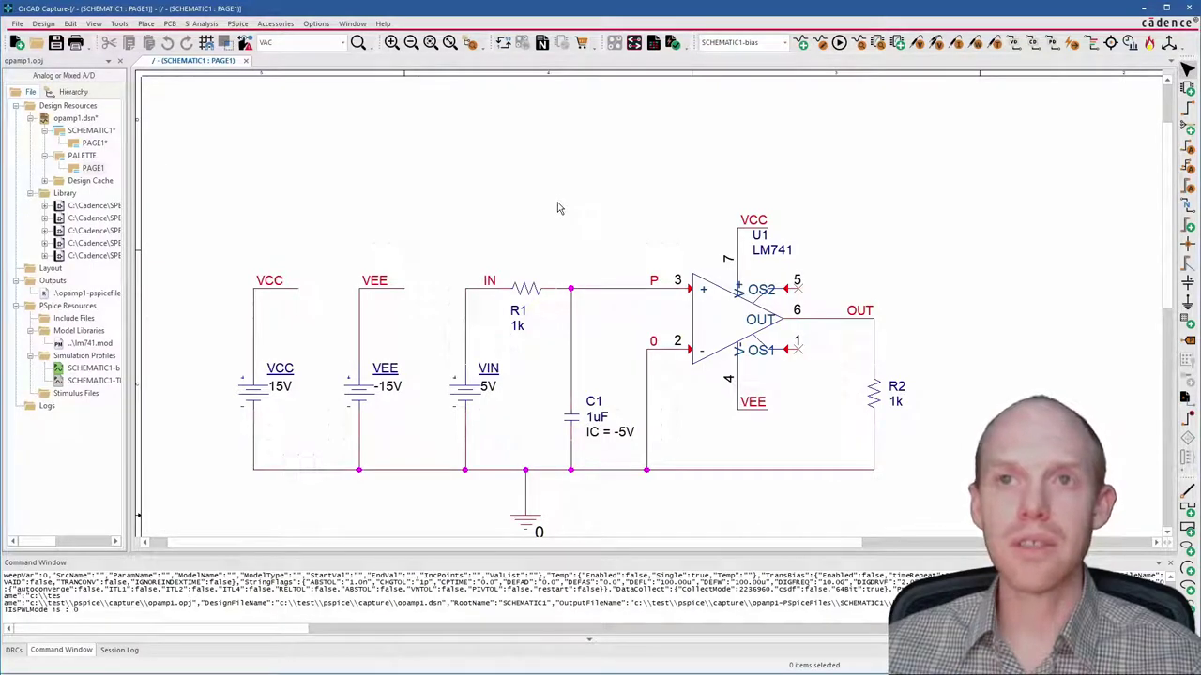
Switch the simulation profile to a Bias Point analysis and run PSpice.
{"action": "left_click", "coordinate": [821, 44]}
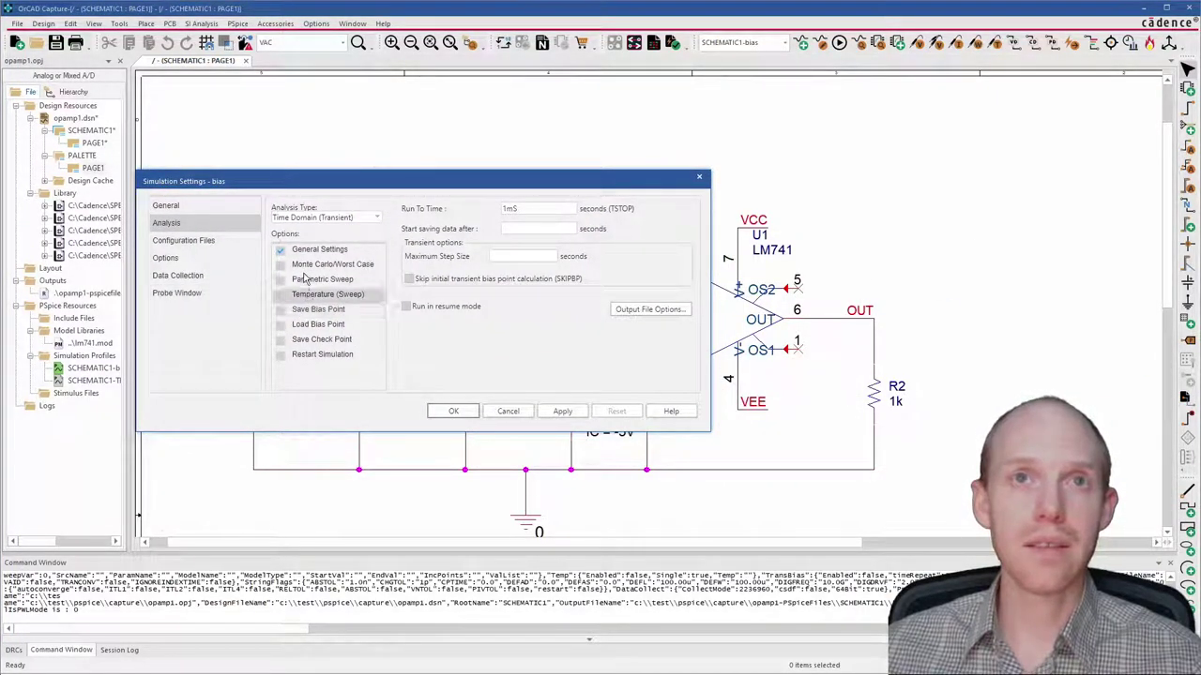
{"action": "left_click", "coordinate": [318, 217]}
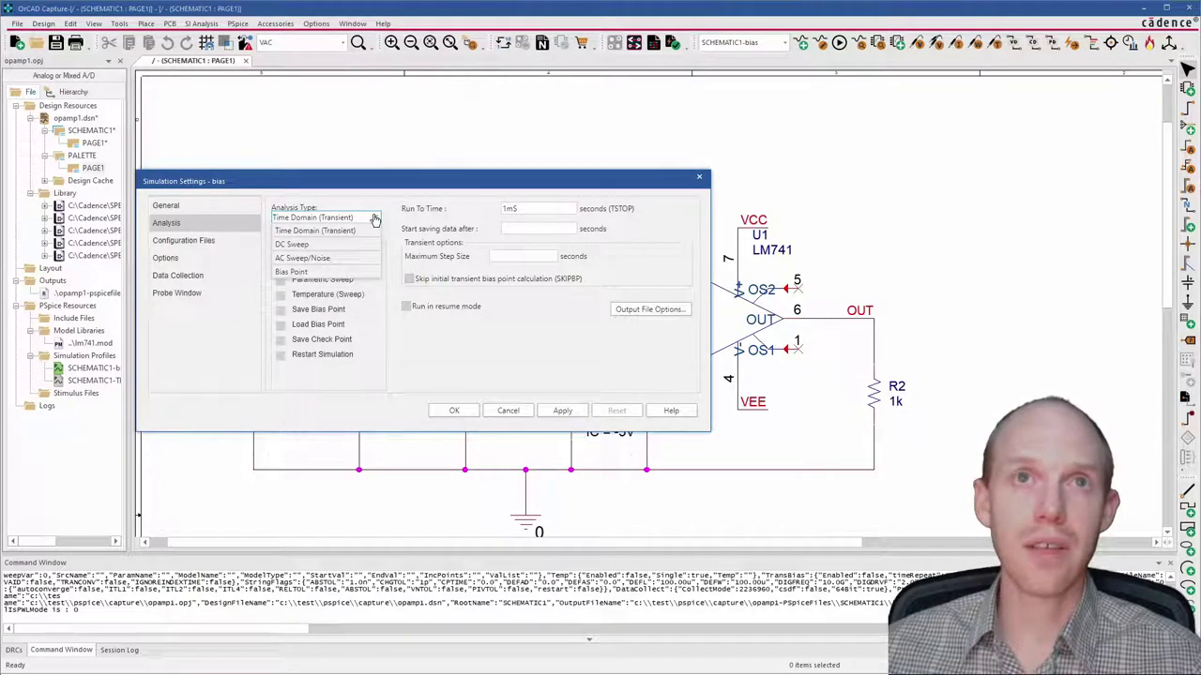
{"action": "left_click", "coordinate": [297, 273]}
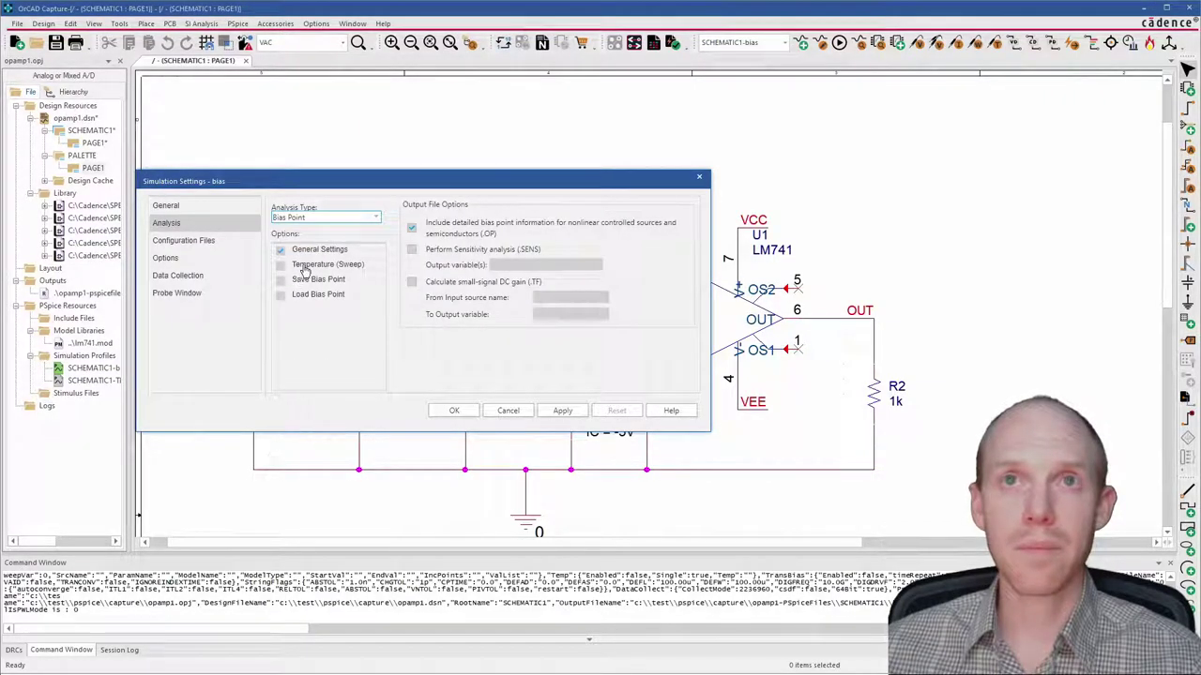
{"action": "left_click", "coordinate": [449, 410]}
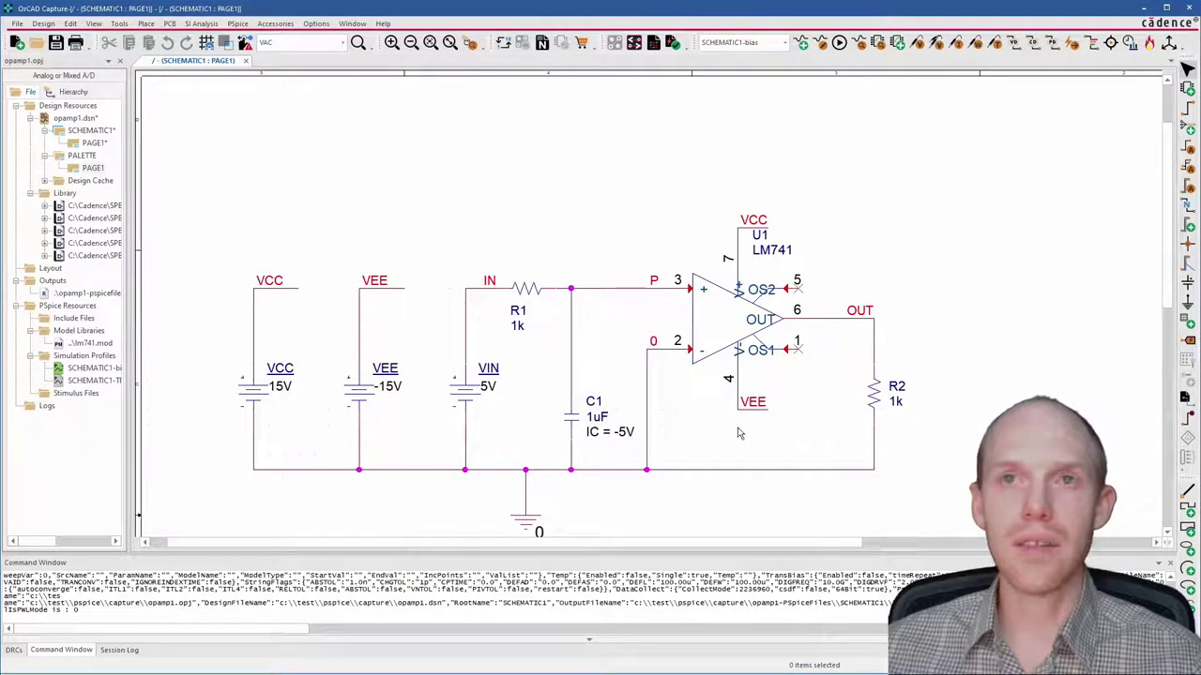
{"action": "left_click", "coordinate": [841, 44]}
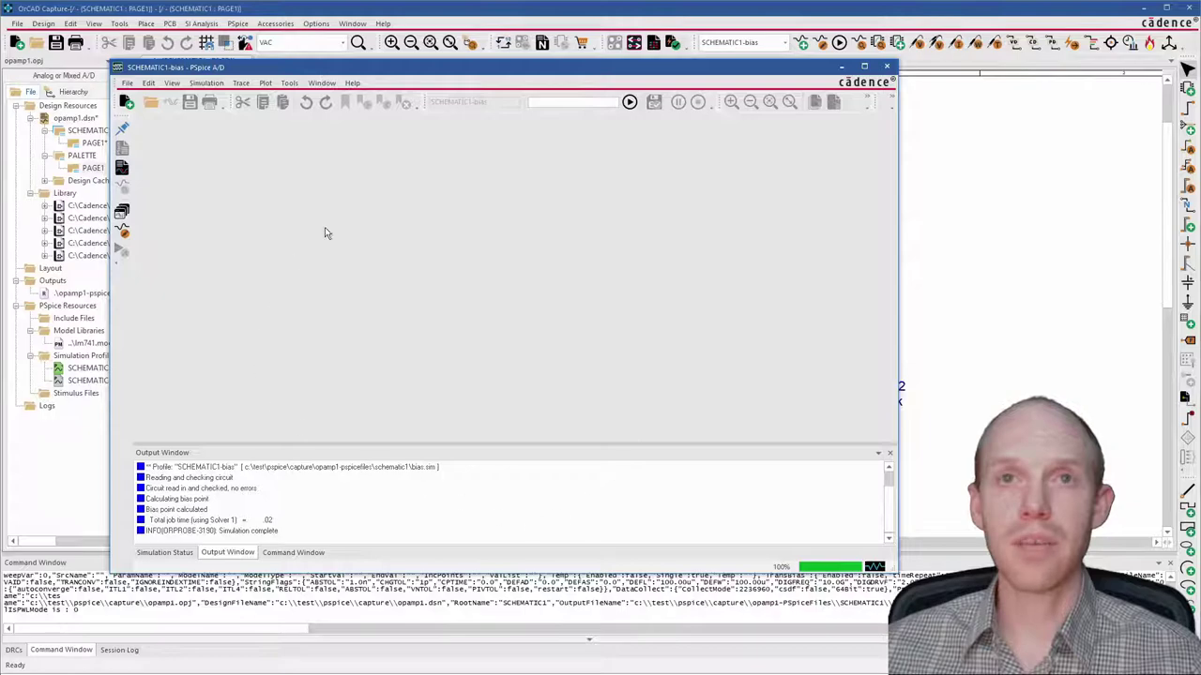
Show bias voltages, currents and power on the schematic, then hide the voltage labels.
{"action": "left_click", "coordinate": [843, 67]}
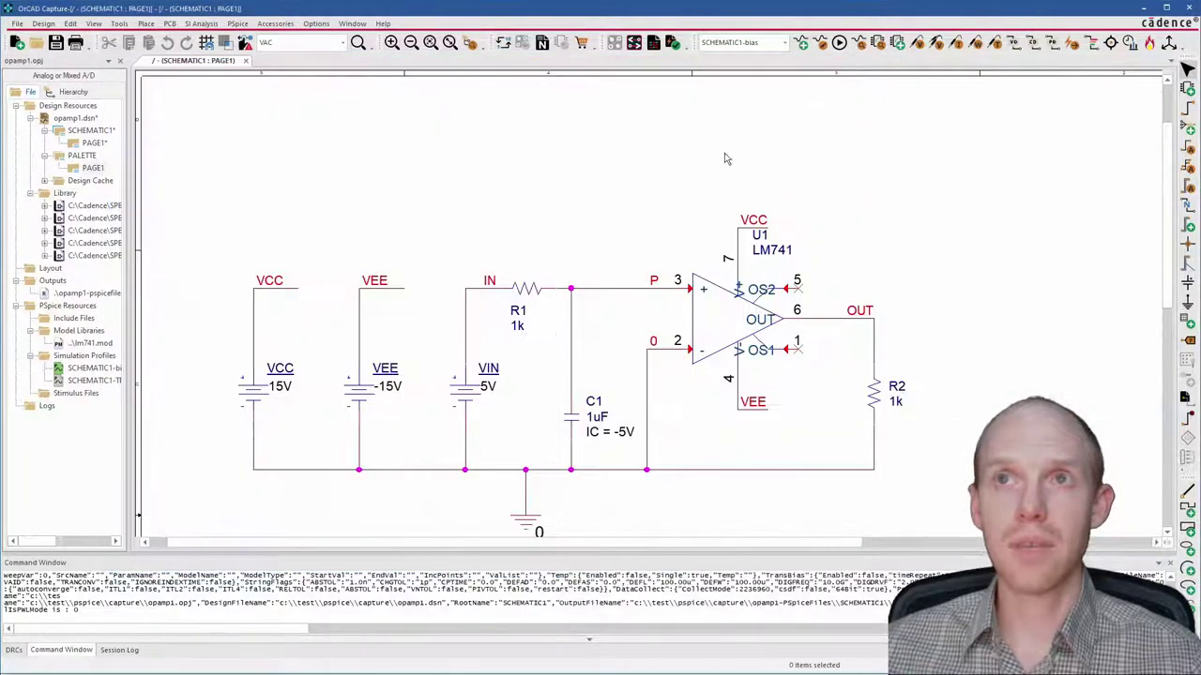
{"action": "left_click", "coordinate": [1014, 43]}
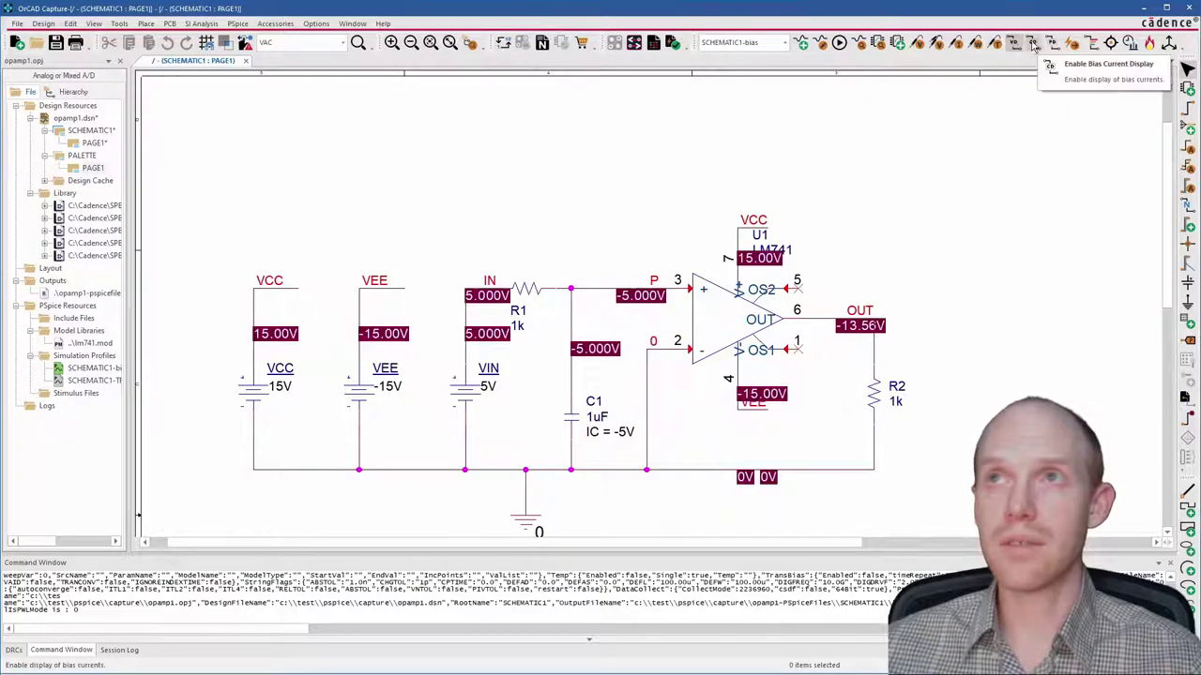
{"action": "left_click", "coordinate": [1032, 43]}
{"action": "left_click", "coordinate": [1051, 43]}
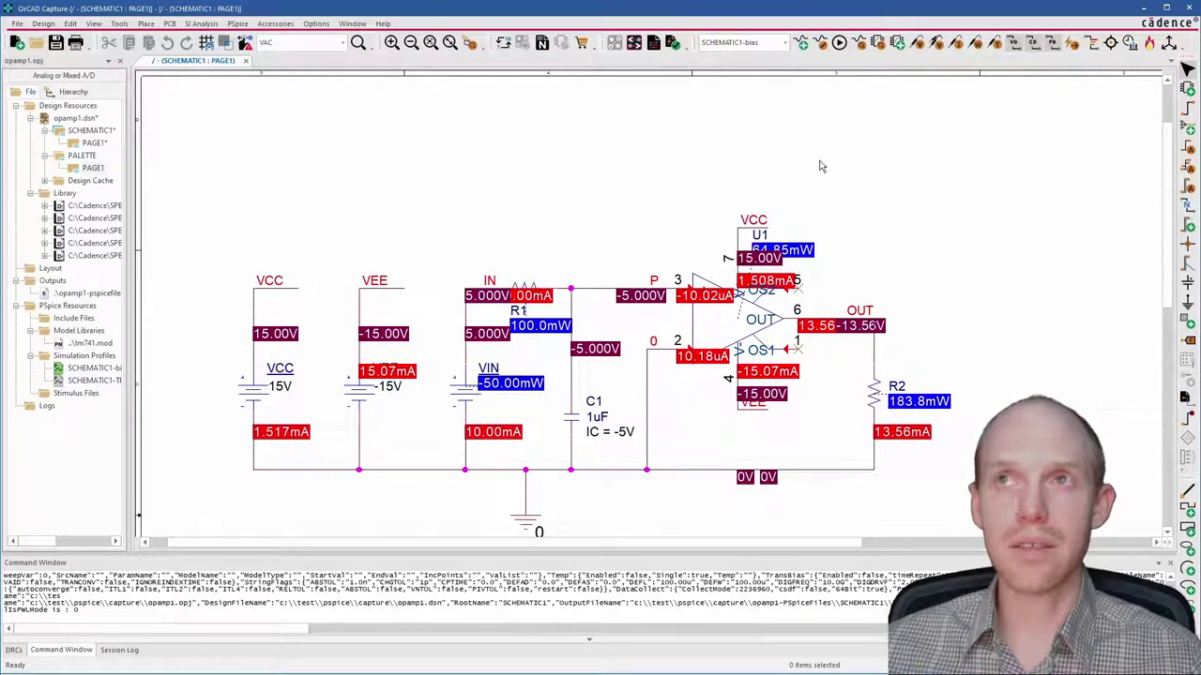
{"action": "left_click", "coordinate": [1014, 43]}
Hide the bias current and power labels and switch the analysis type to DC Sweep.
{"action": "left_click", "coordinate": [1033, 43]}
{"action": "left_click", "coordinate": [1052, 43]}
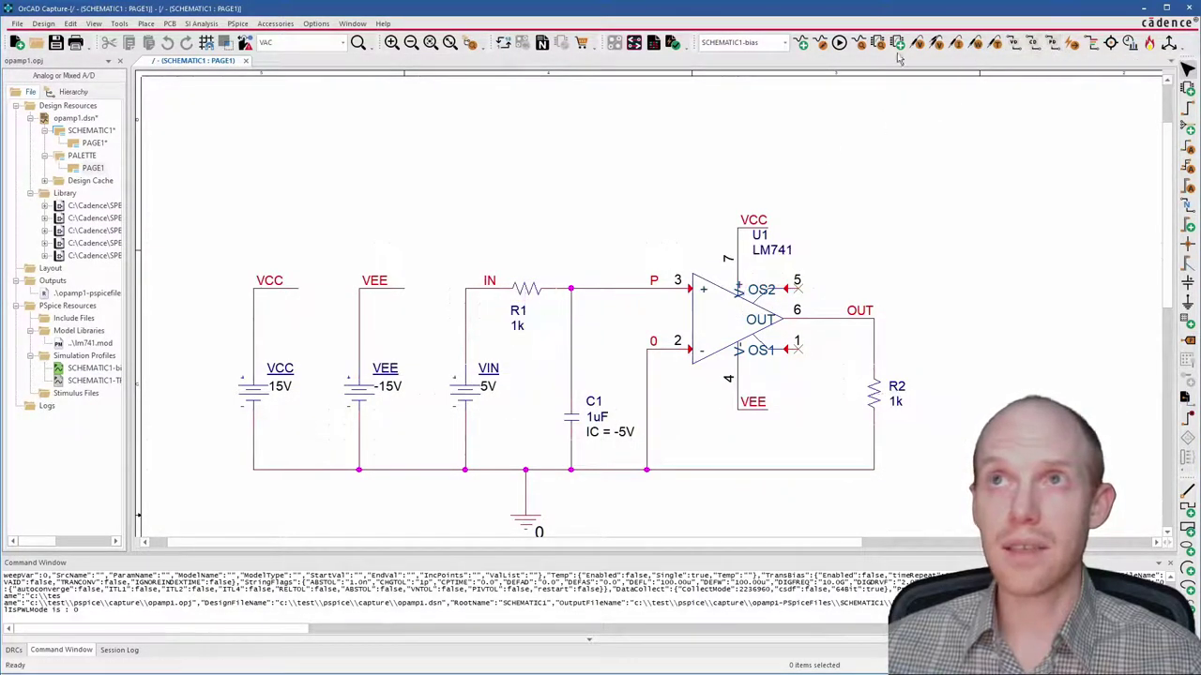
{"action": "left_click", "coordinate": [820, 43]}
{"action": "left_click", "coordinate": [422, 176]}
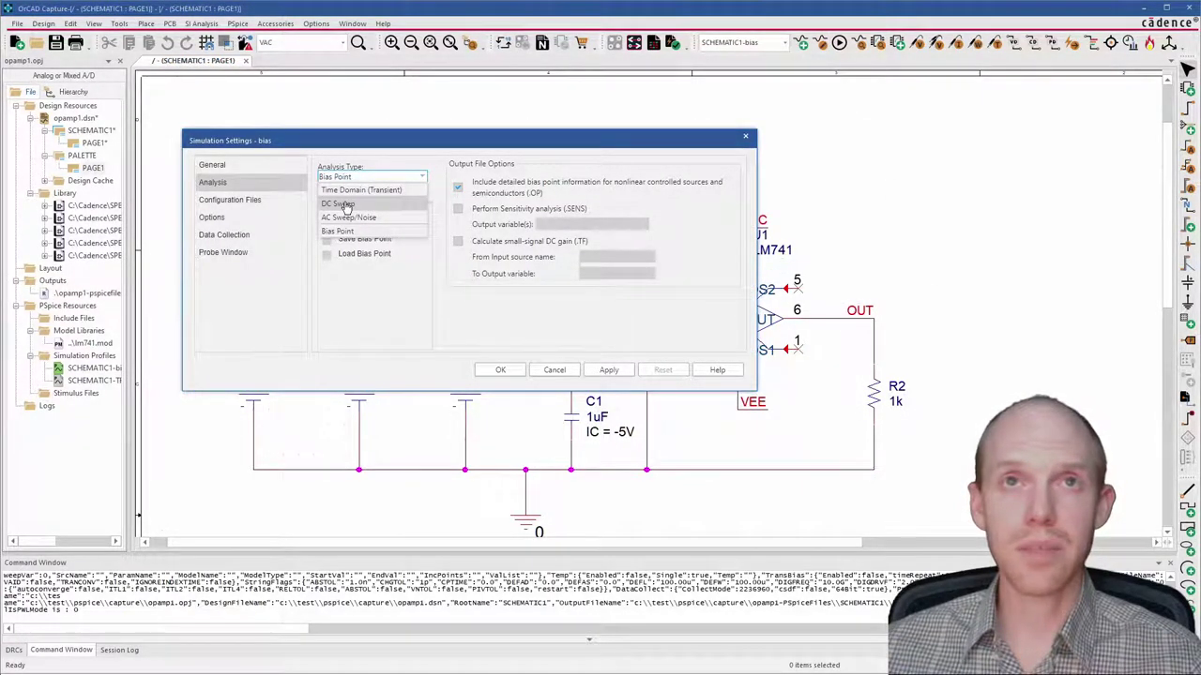
{"action": "left_click", "coordinate": [346, 205]}
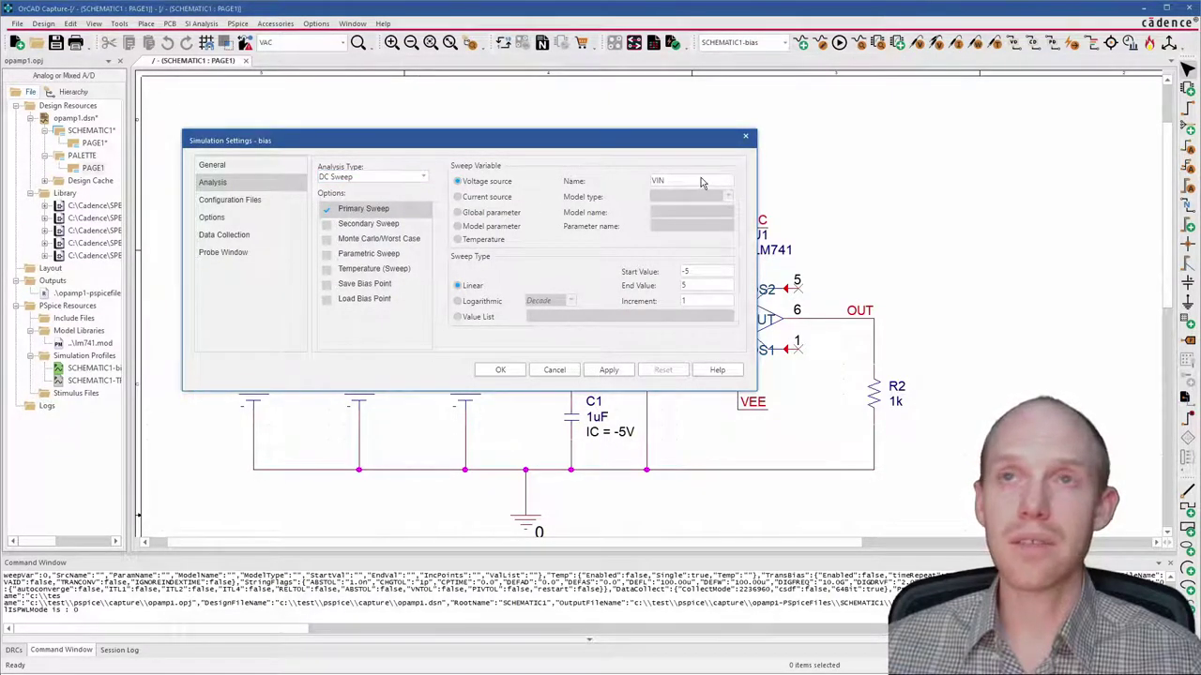
Sweep voltage source VIN linearly with start -5, end 5 and increment 1.
{"action": "left_click", "coordinate": [708, 183]}
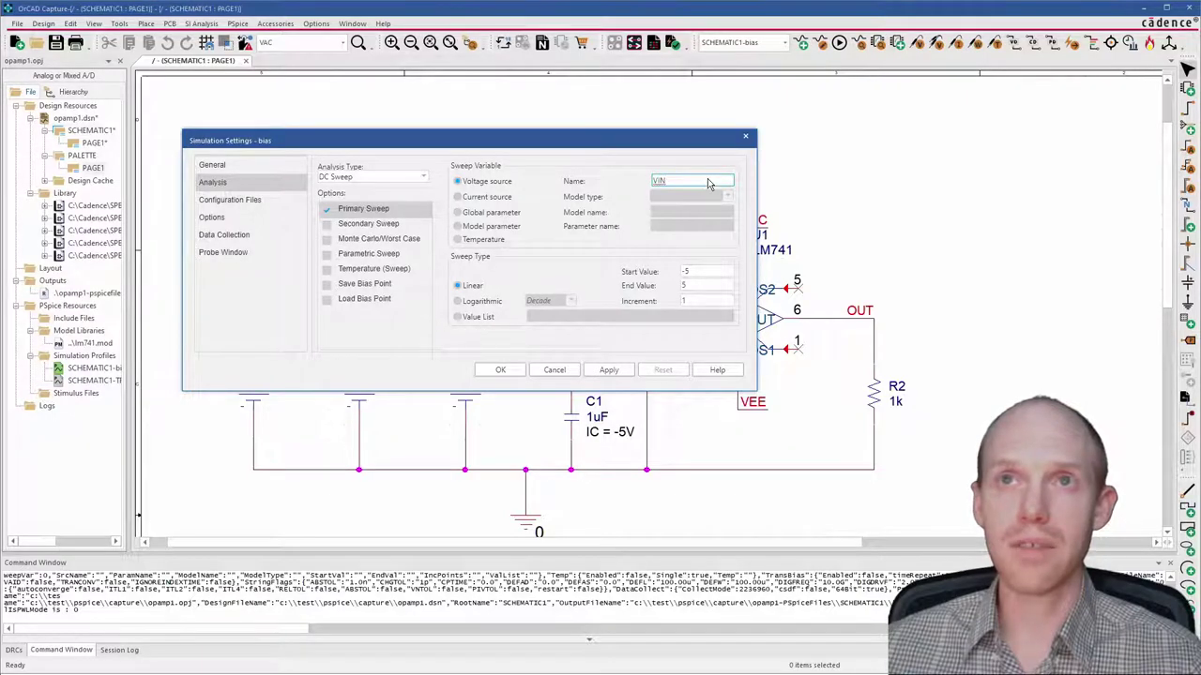
{"action": "left_click_drag", "start_coordinate": [707, 183], "coordinate": [629, 183]}
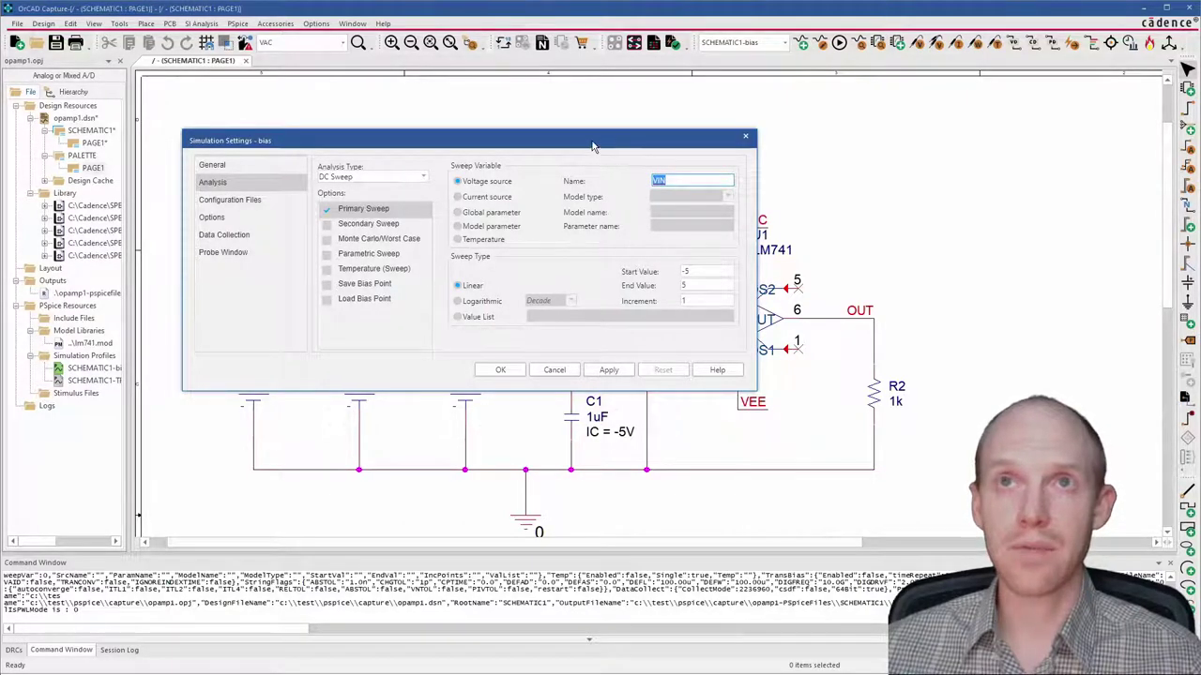
{"action": "left_click_drag", "start_coordinate": [591, 146], "coordinate": [974, 115]}
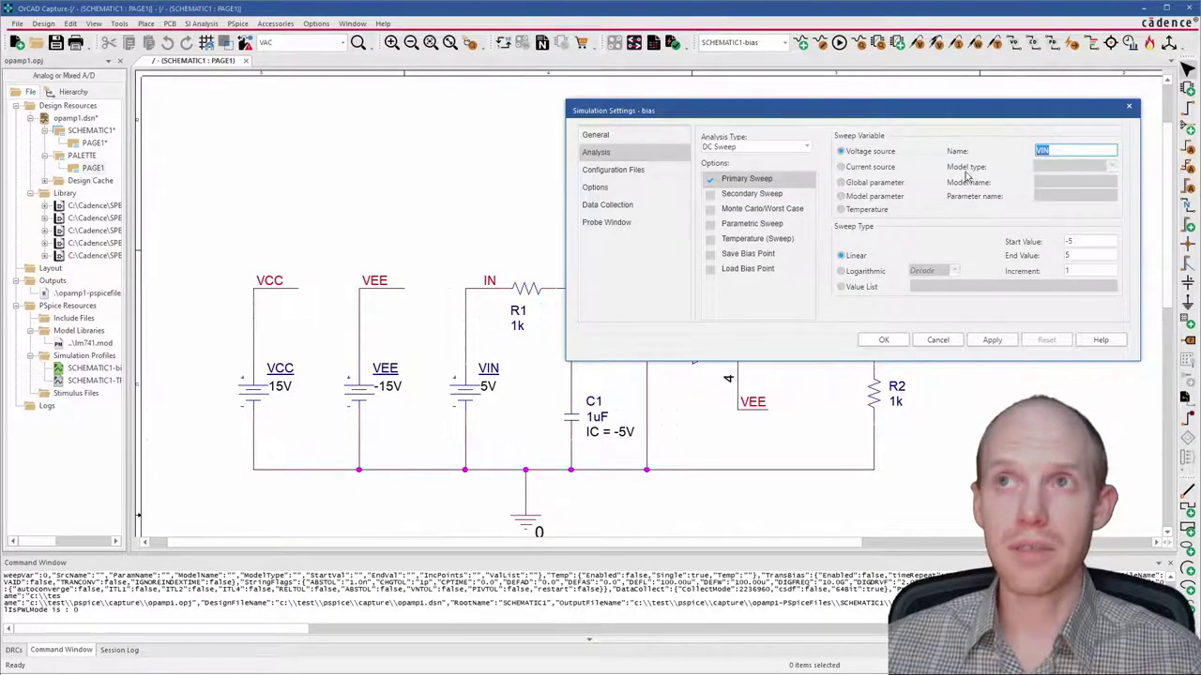
{"action": "left_click_drag", "start_coordinate": [978, 112], "coordinate": [648, 136]}
{"action": "double_click", "coordinate": [742, 266]}
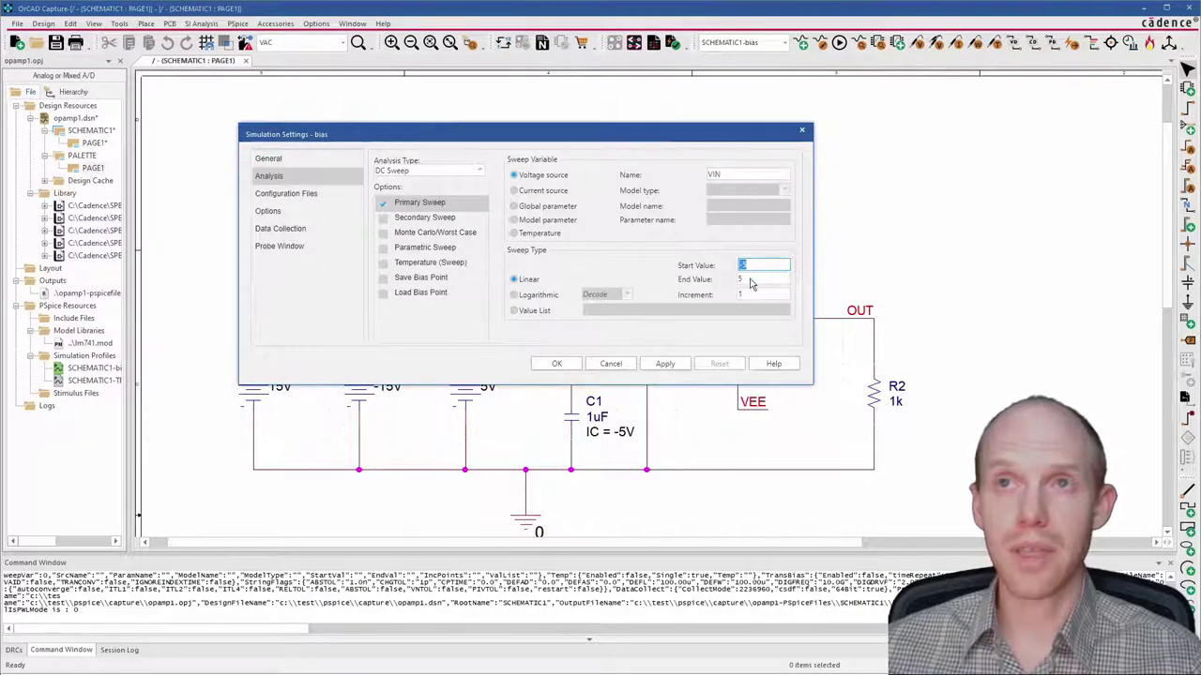
{"action": "double_click", "coordinate": [743, 296]}
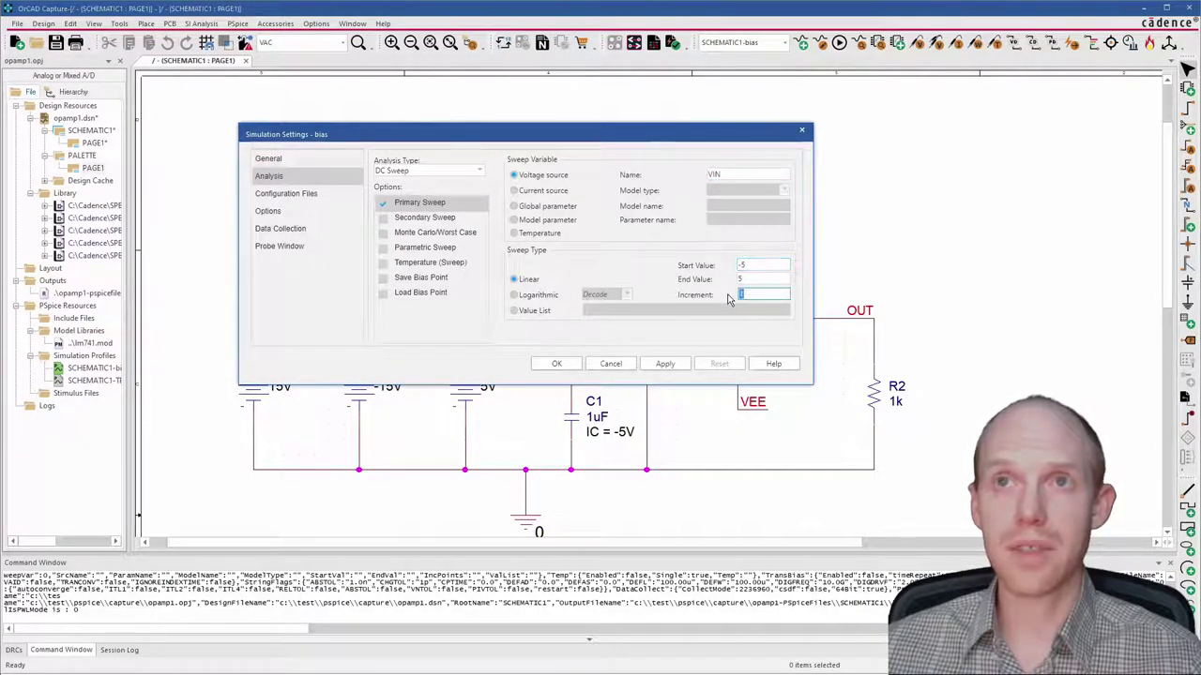
Confirm the DC sweep, delete capacitor C1 and run the simulation.
{"action": "left_click", "coordinate": [557, 366]}
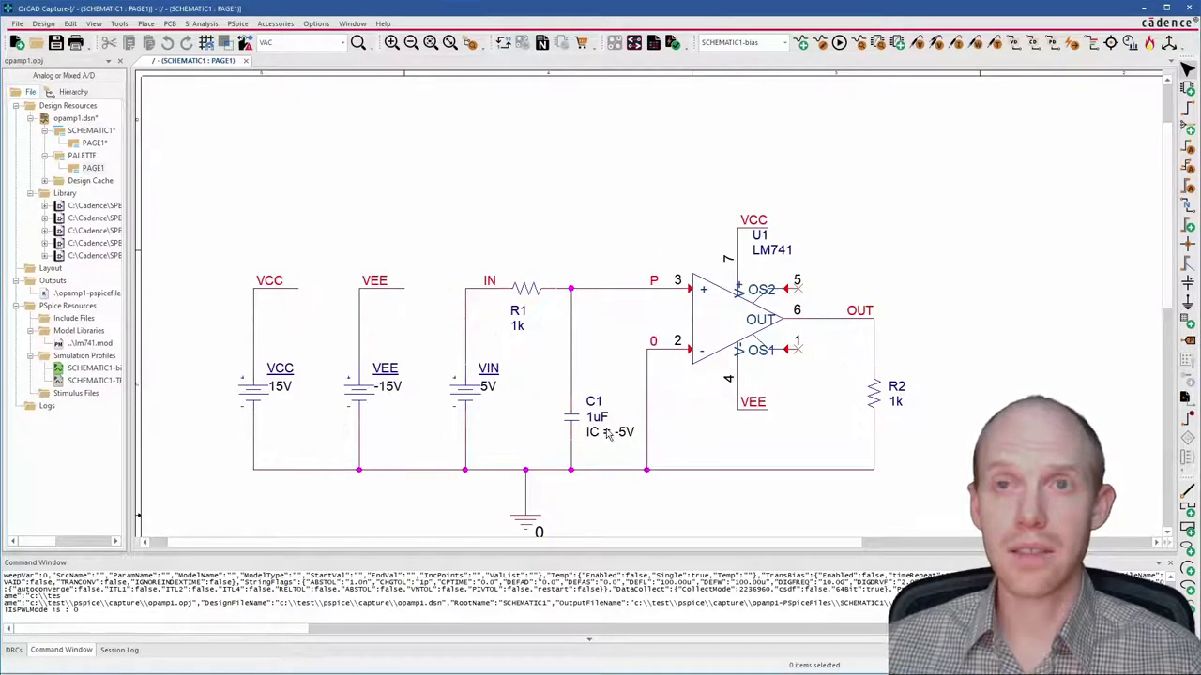
{"action": "left_click", "coordinate": [574, 422]}
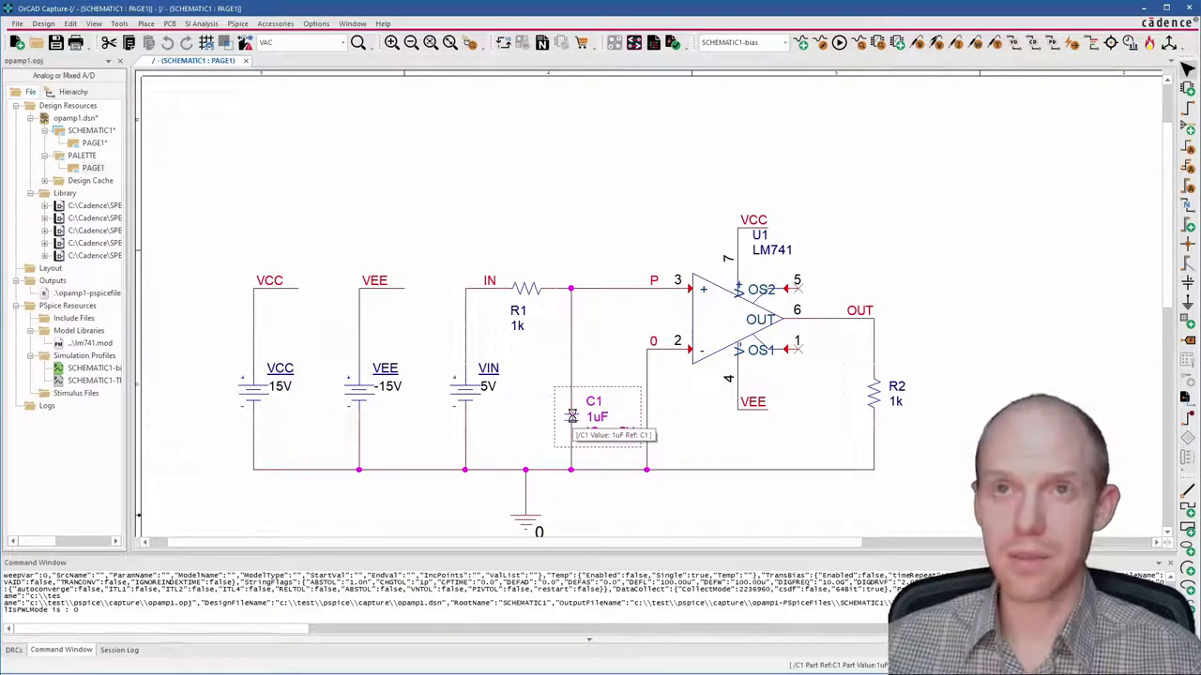
{"action": "key", "text": "Delete"}
{"action": "left_click", "coordinate": [837, 44]}
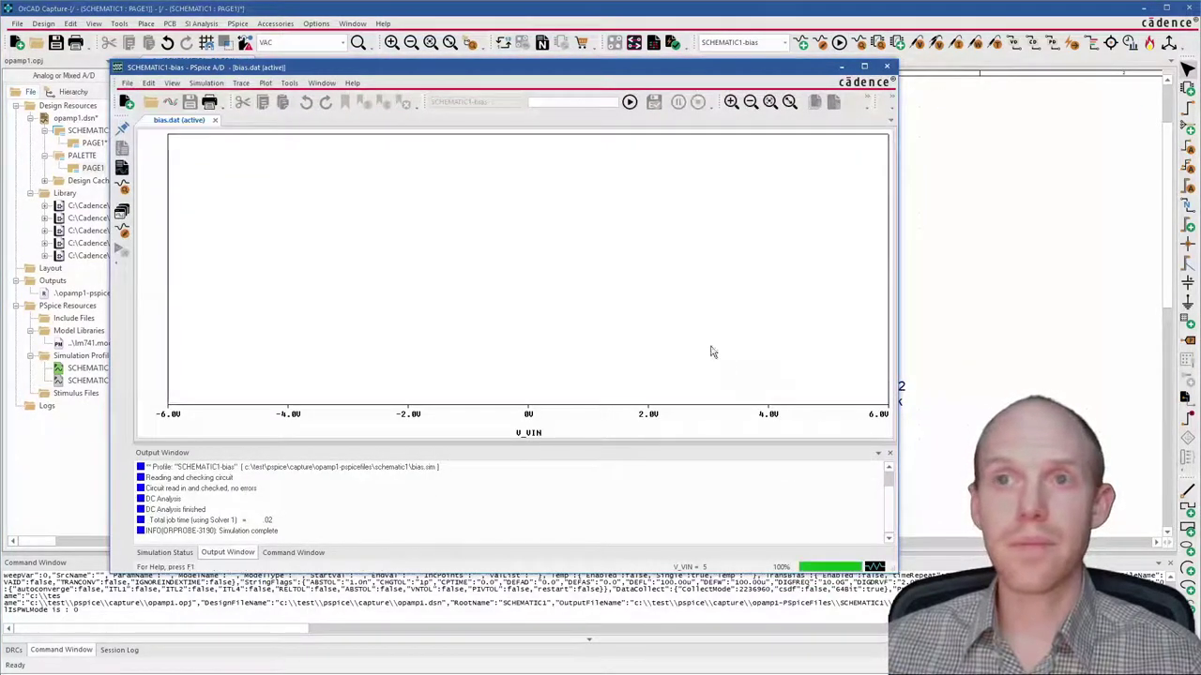
Place a voltage marker on the OUT net to plot V(OUT) against VIN.
{"action": "left_click_drag", "start_coordinate": [550, 67], "coordinate": [444, 117]}
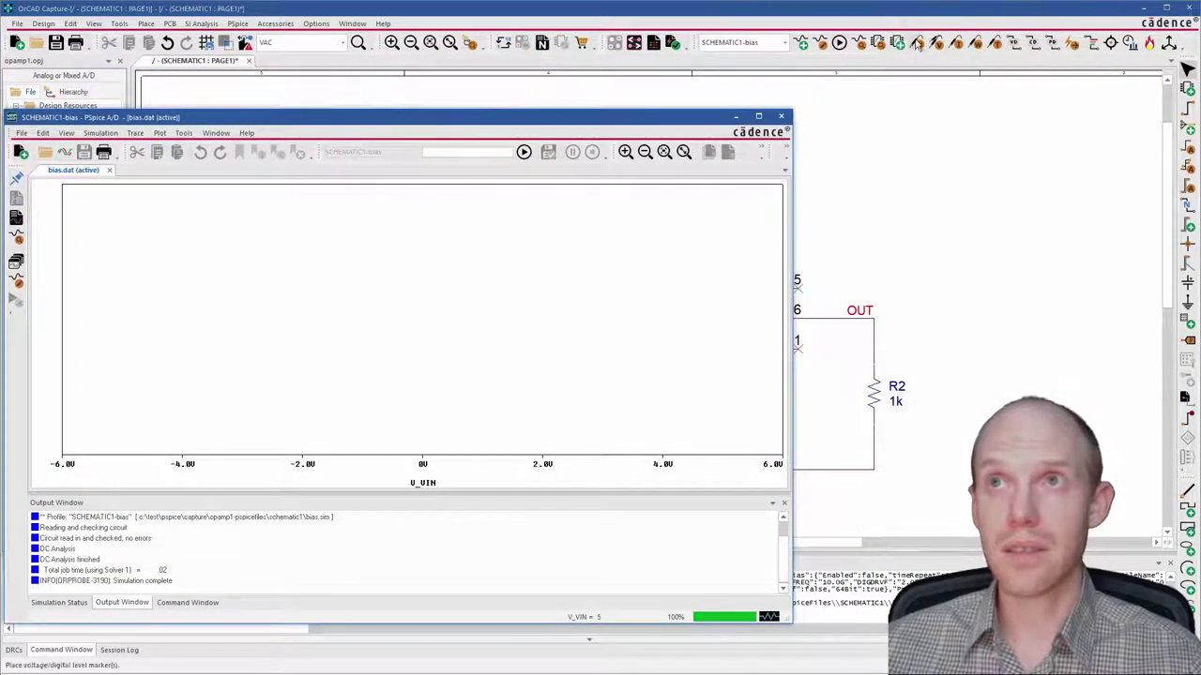
{"action": "left_click", "coordinate": [918, 44]}
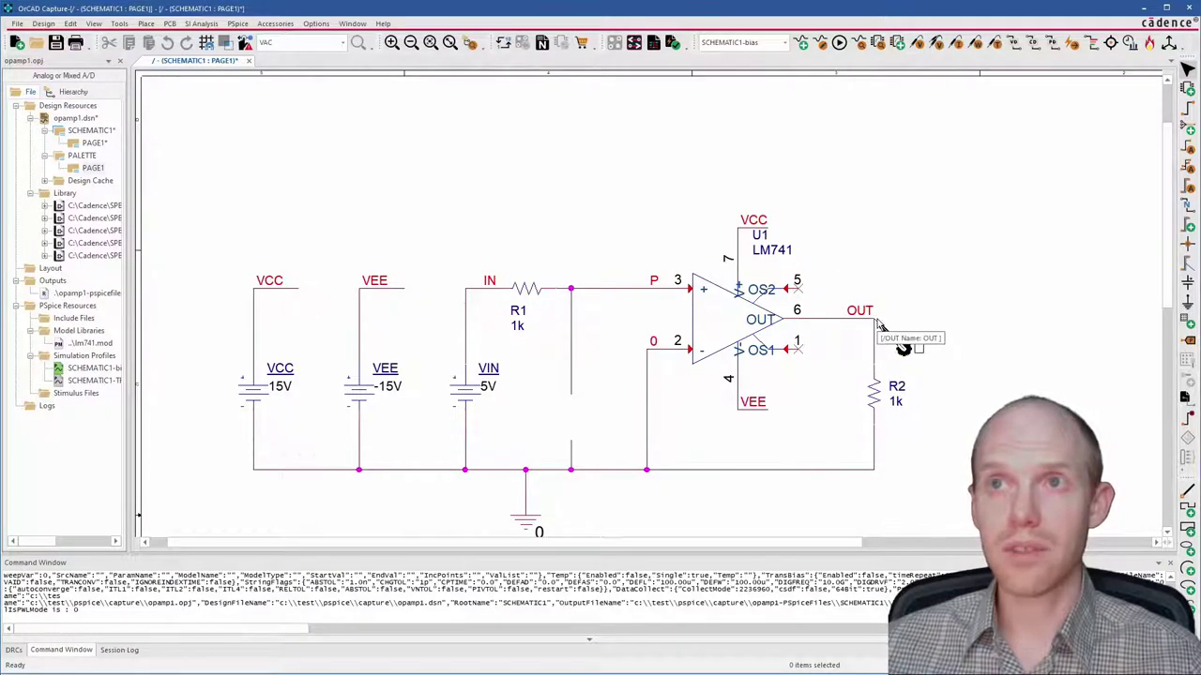
{"action": "left_click", "coordinate": [877, 324]}
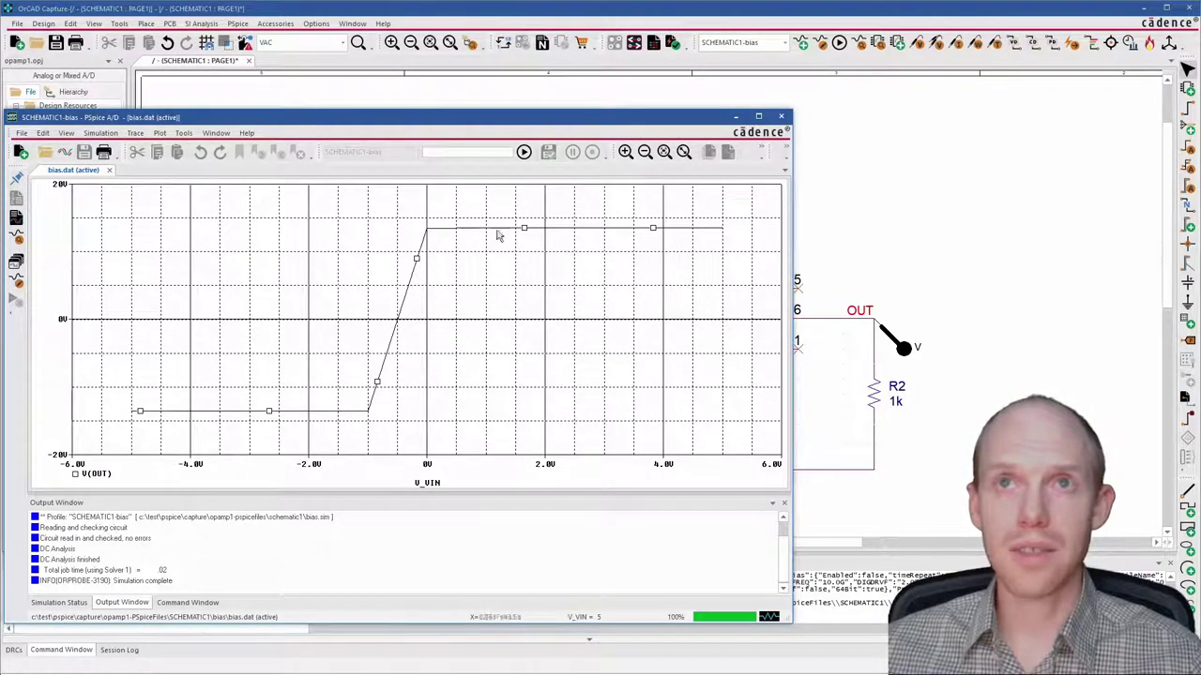
{"action": "left_click_drag", "start_coordinate": [413, 121], "coordinate": [1183, 136]}
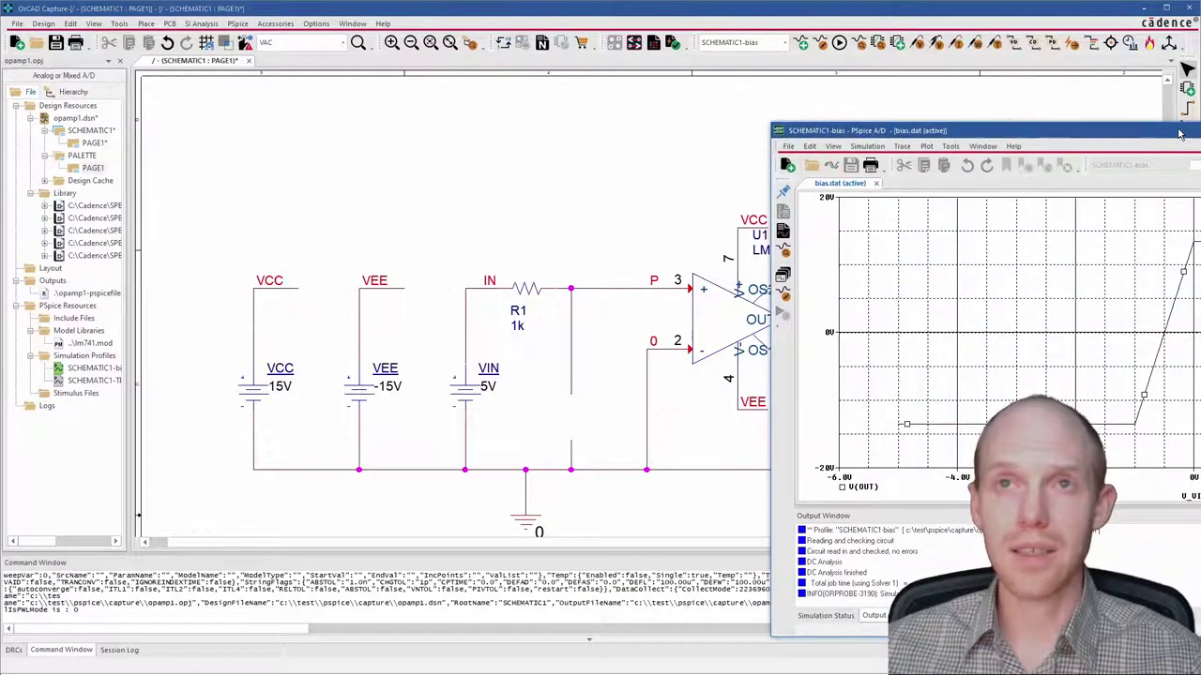
{"action": "left_click_drag", "start_coordinate": [1184, 137], "coordinate": [662, 91]}
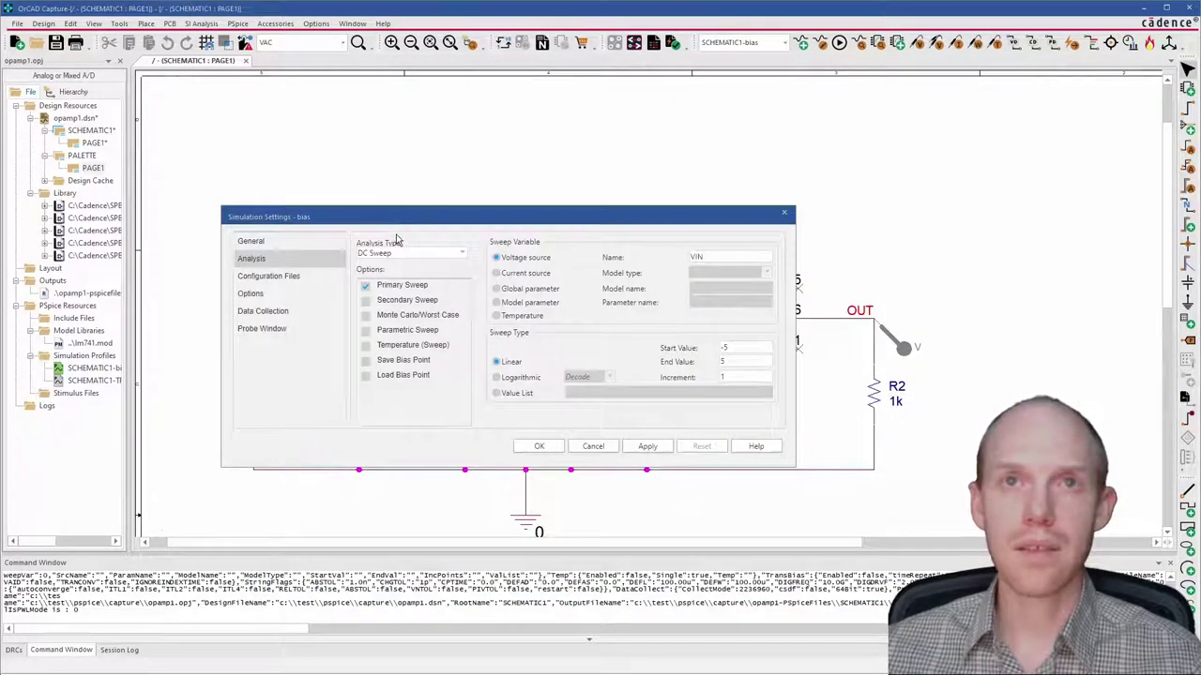
{"action": "left_click", "coordinate": [390, 335]}
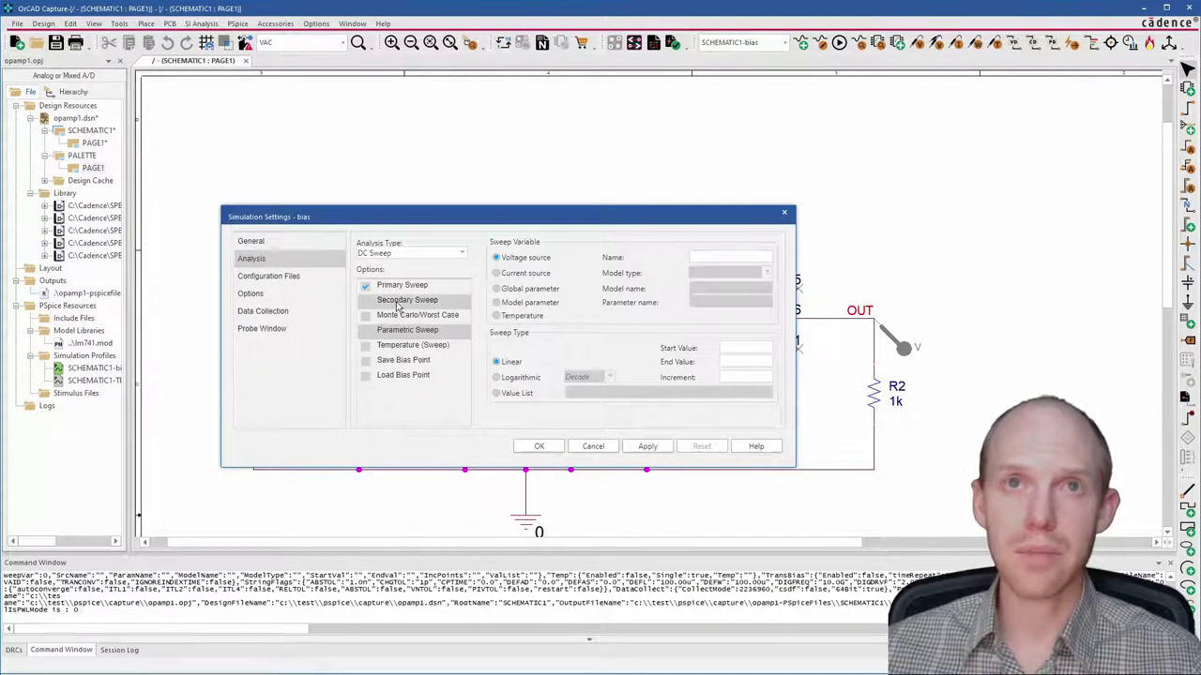
{"action": "left_click", "coordinate": [398, 303]}
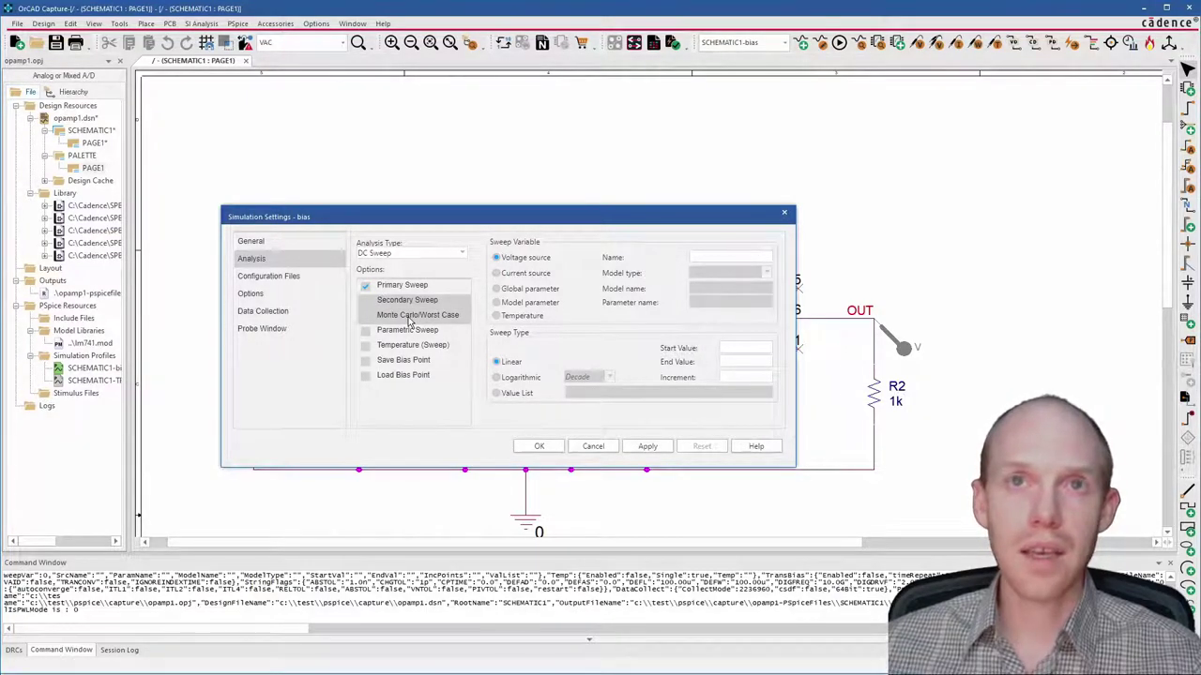
{"action": "left_click", "coordinate": [409, 317]}
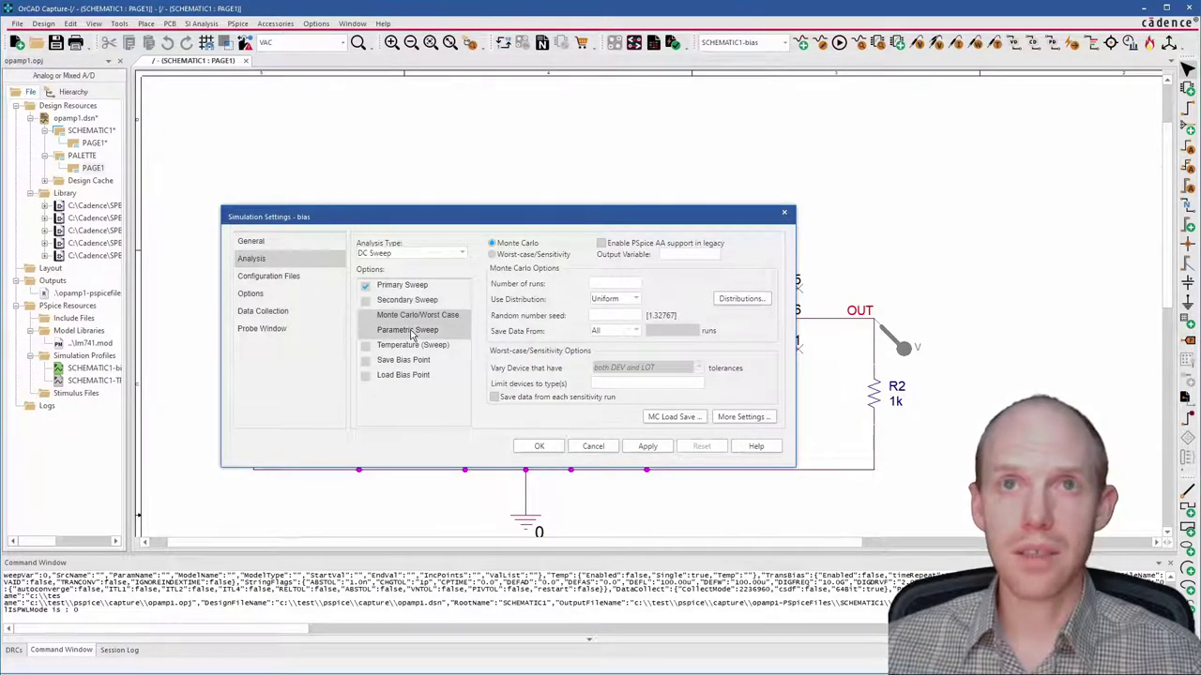
{"action": "left_click", "coordinate": [411, 332]}
{"action": "left_click", "coordinate": [409, 347]}
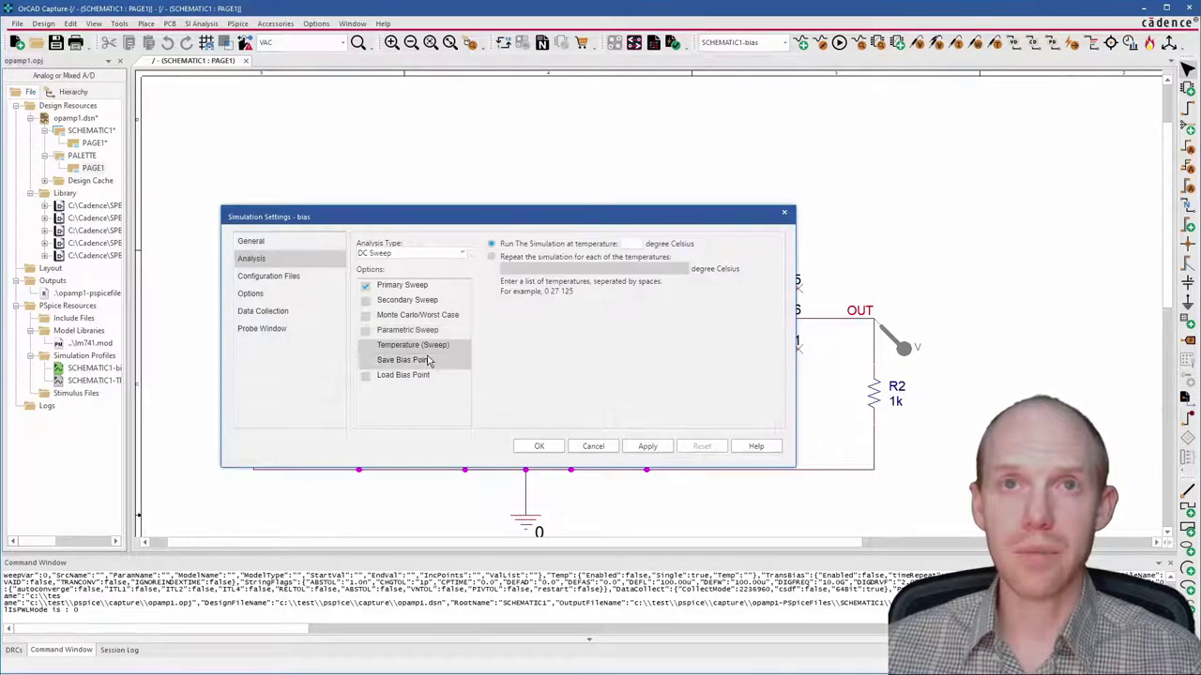
{"action": "left_click", "coordinate": [460, 255]}
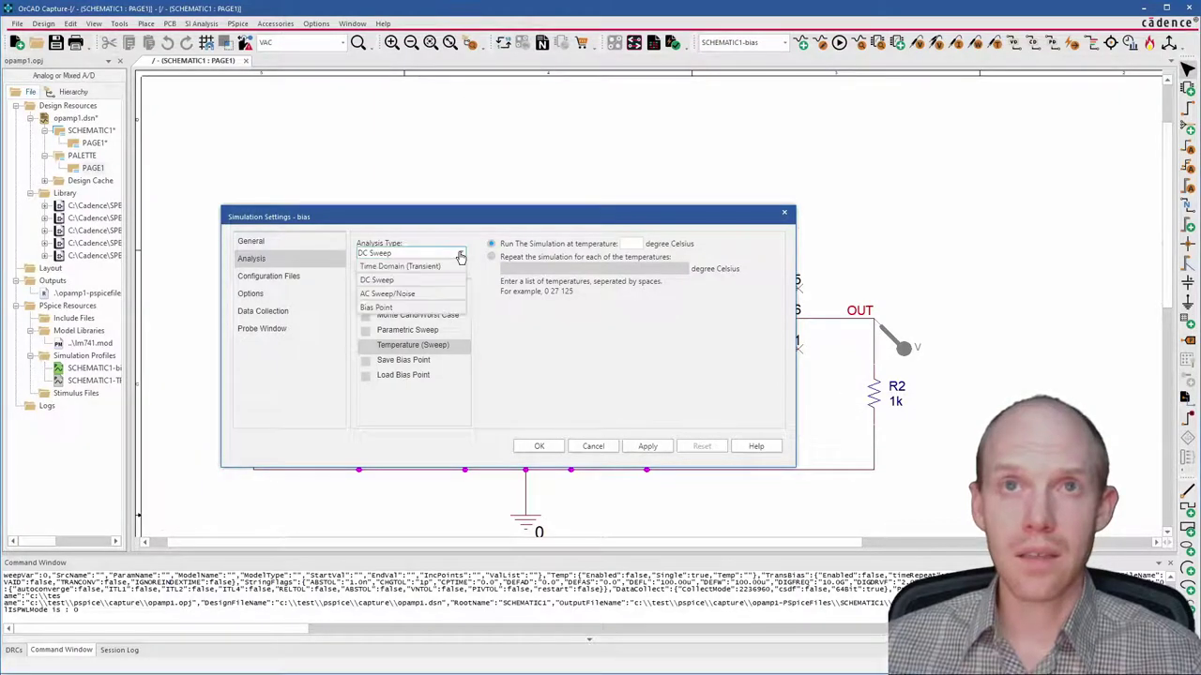
Switch to a Time Domain (Transient) analysis and edit the run-to time value.
{"action": "left_click", "coordinate": [399, 267]}
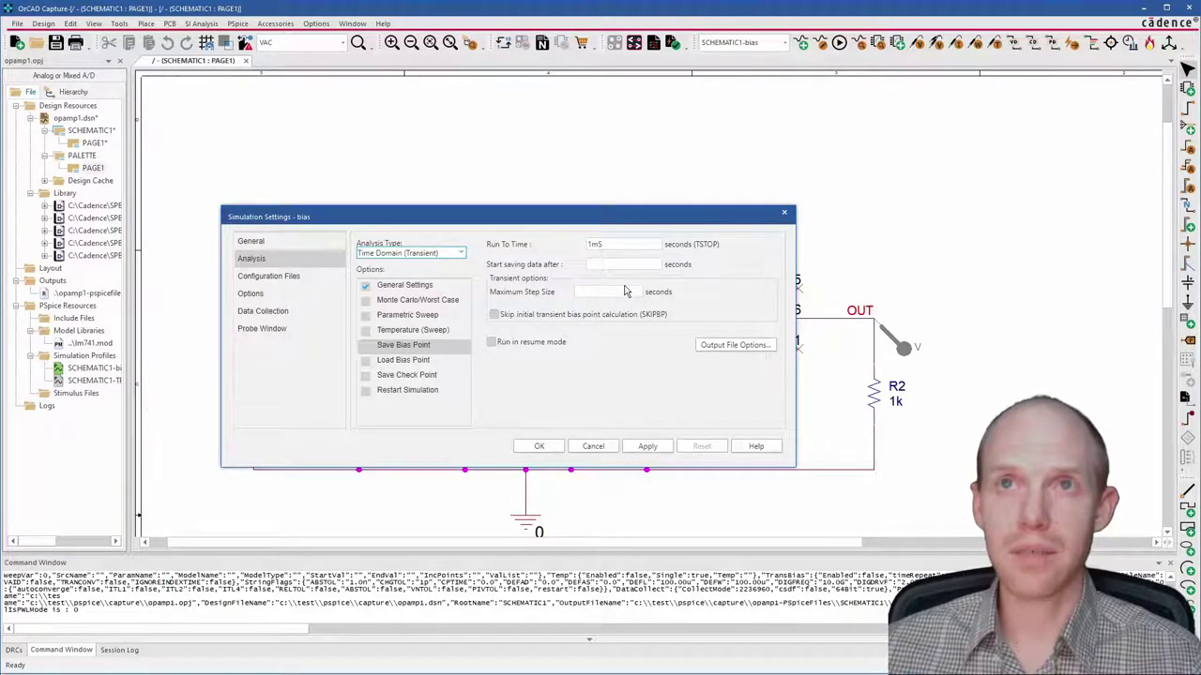
{"action": "double_click", "coordinate": [595, 245]}
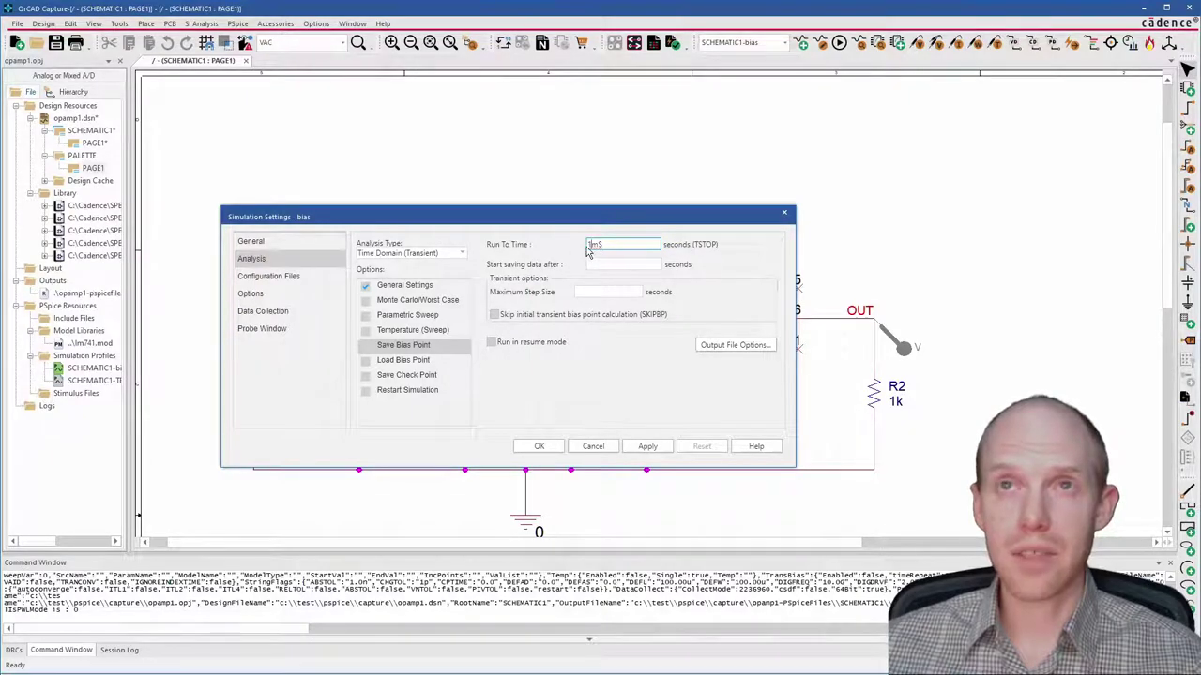
{"action": "left_click", "coordinate": [601, 247]}
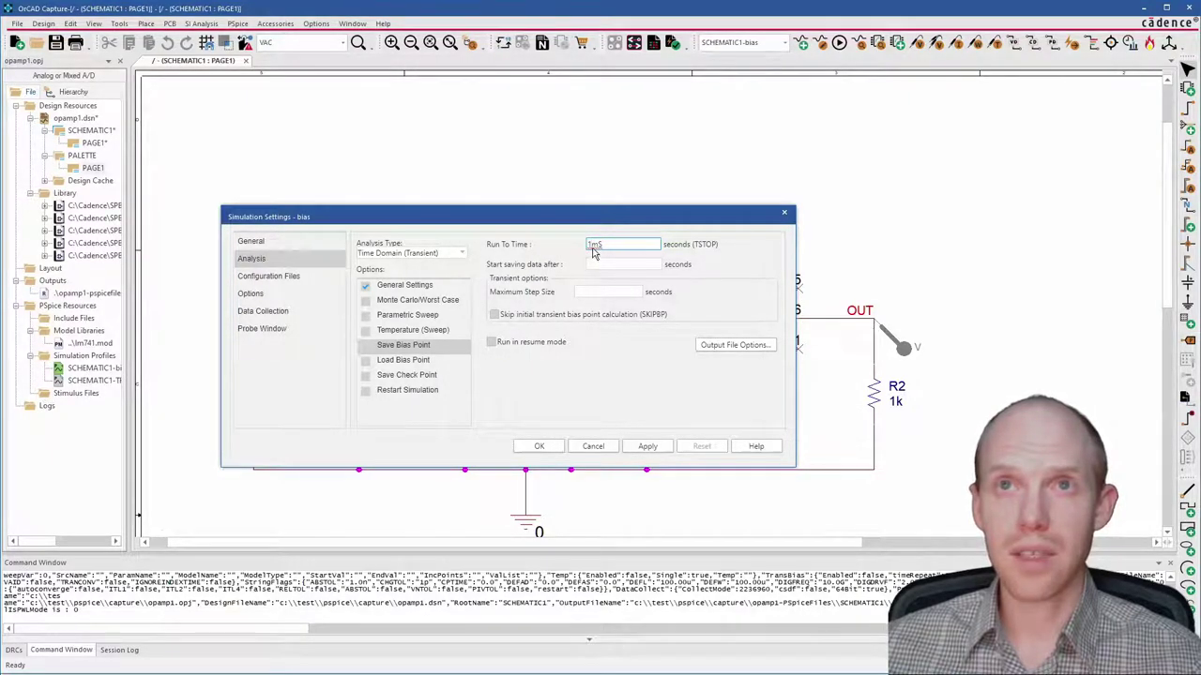
{"action": "double_click", "coordinate": [595, 247]}
{"action": "left_click", "coordinate": [600, 270]}
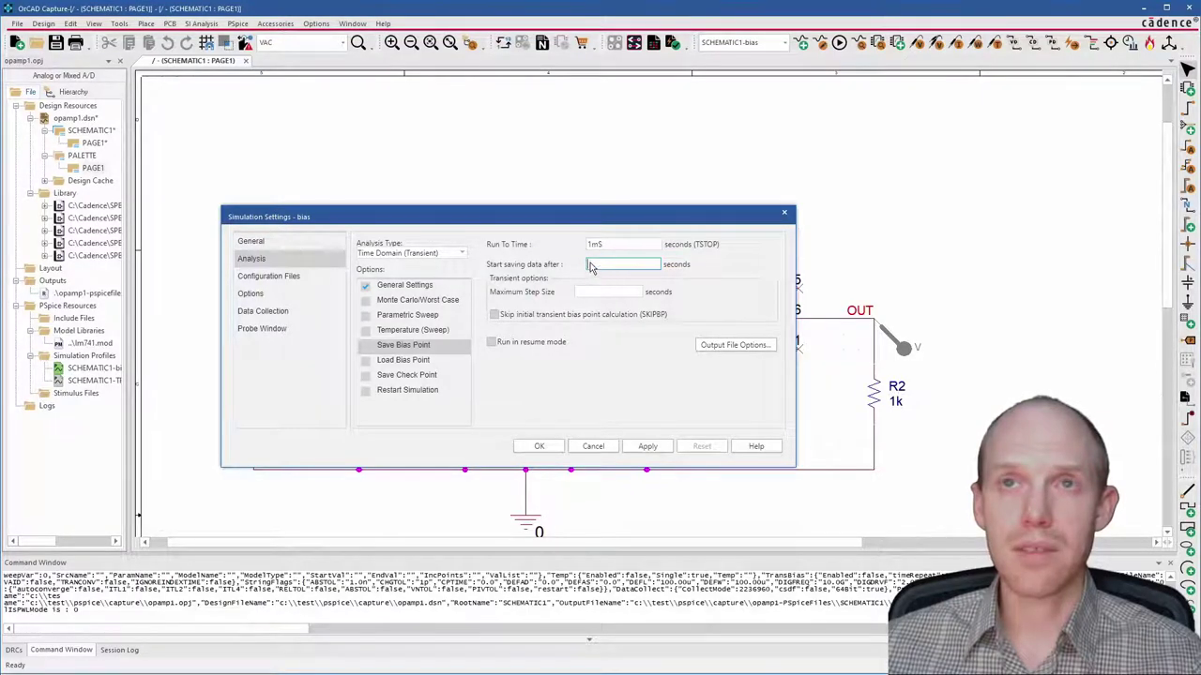
{"action": "double_click", "coordinate": [585, 246]}
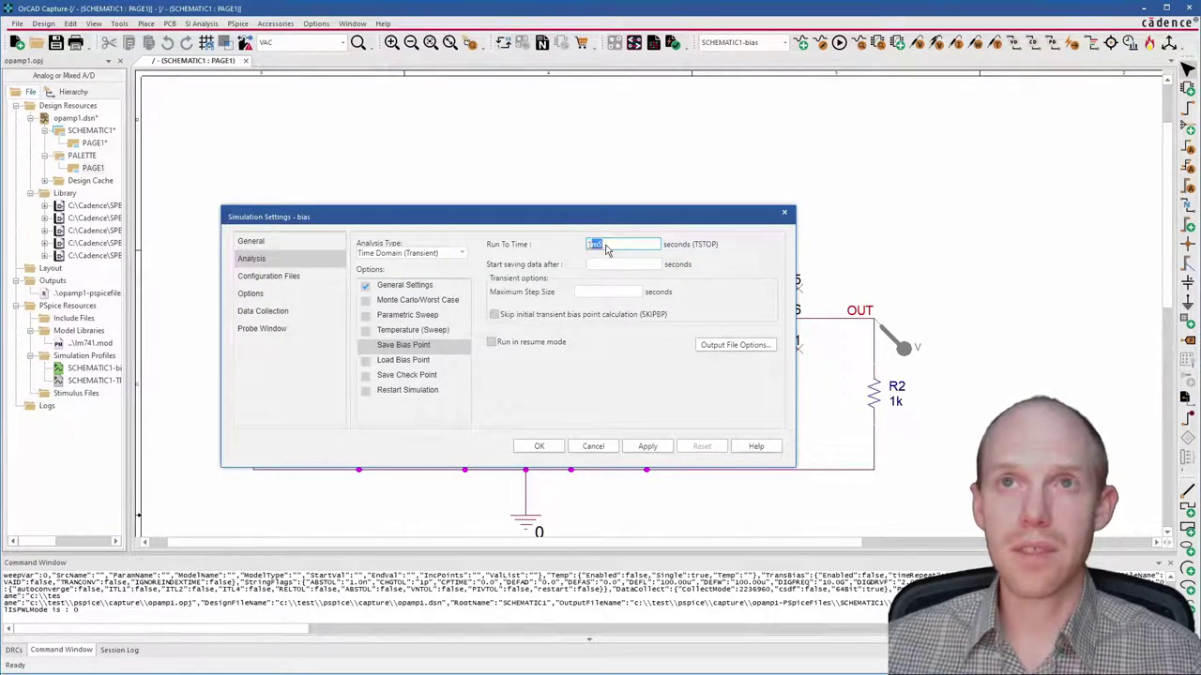
{"action": "left_click", "coordinate": [593, 246]}
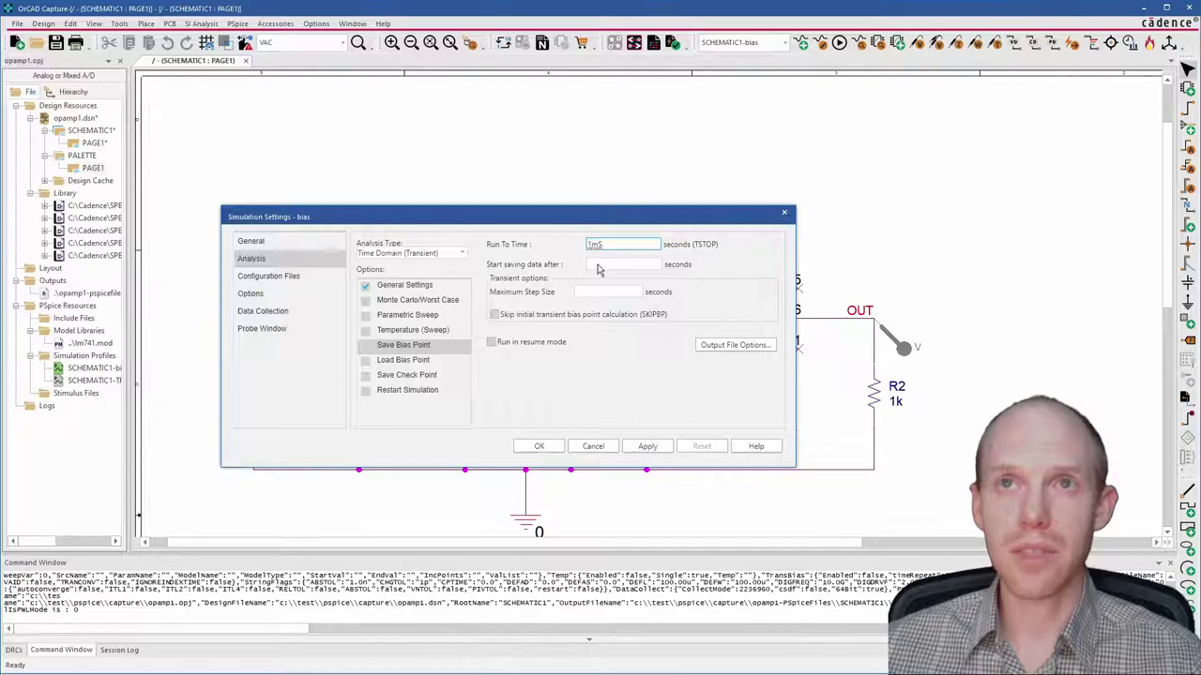
{"action": "type", "text": "1."}
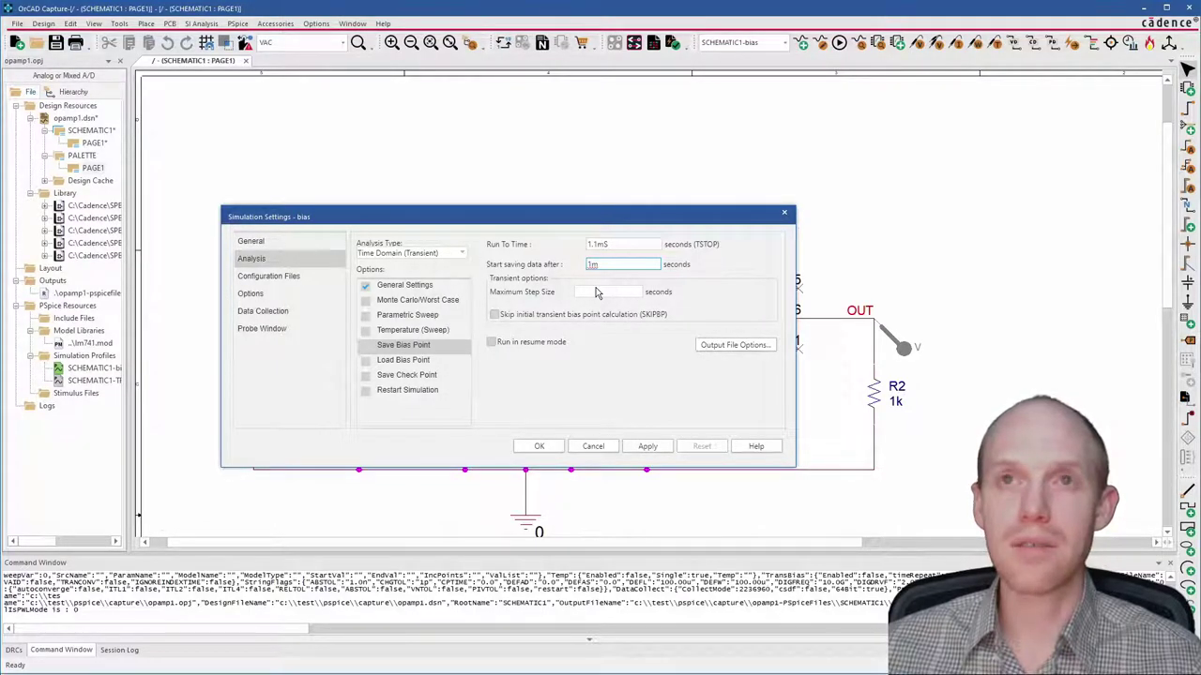
{"action": "left_click", "coordinate": [594, 292]}
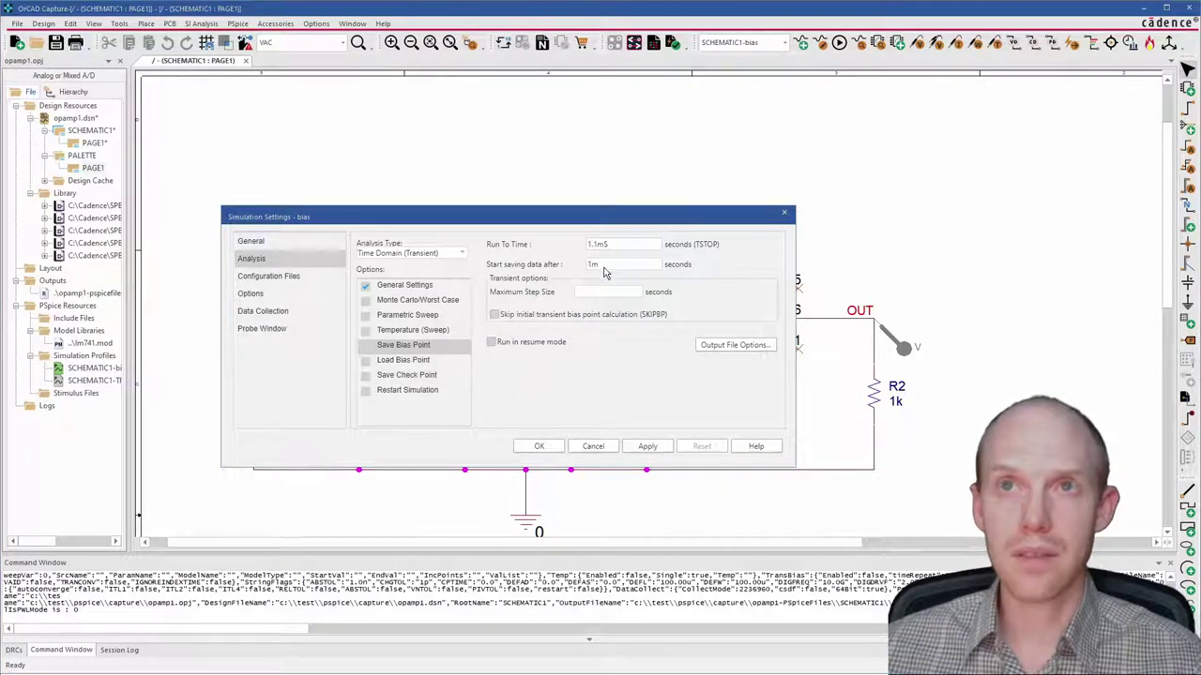
Clear the 1m save-start delay, set the run time to 1m, and confirm.
{"action": "left_click_drag", "start_coordinate": [604, 268], "coordinate": [568, 269]}
{"action": "key", "text": "ctrl+x"}
{"action": "left_click_drag", "start_coordinate": [633, 244], "coordinate": [568, 247]}
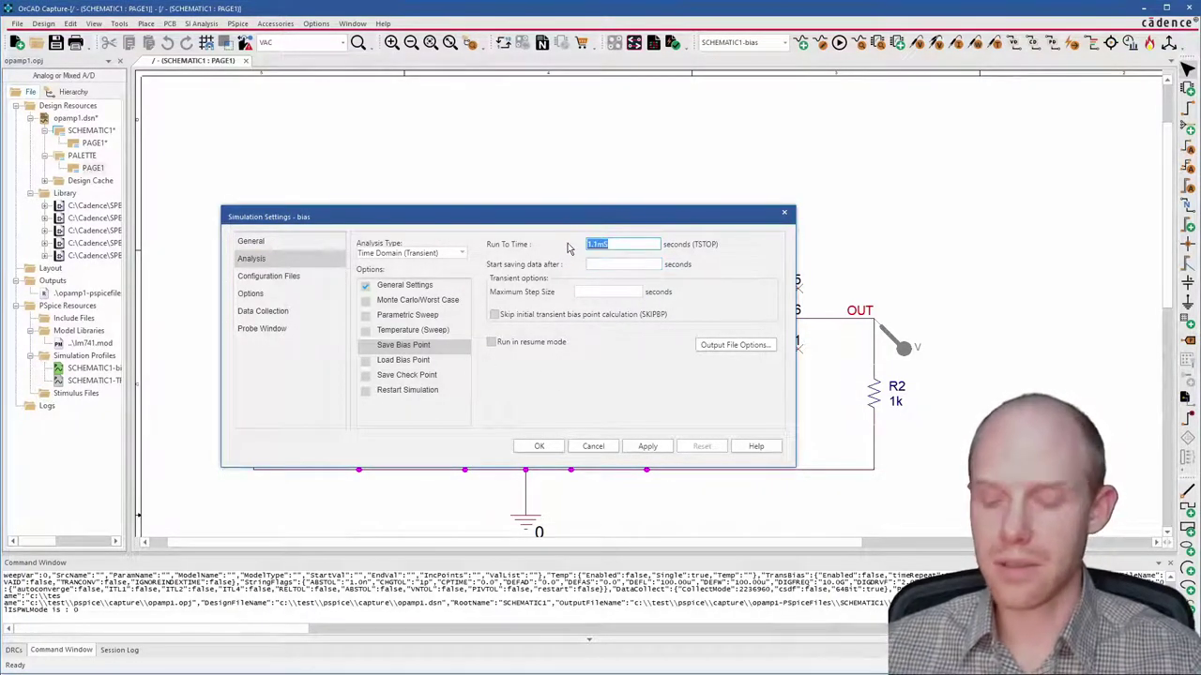
{"action": "key", "text": "ctrl+v"}
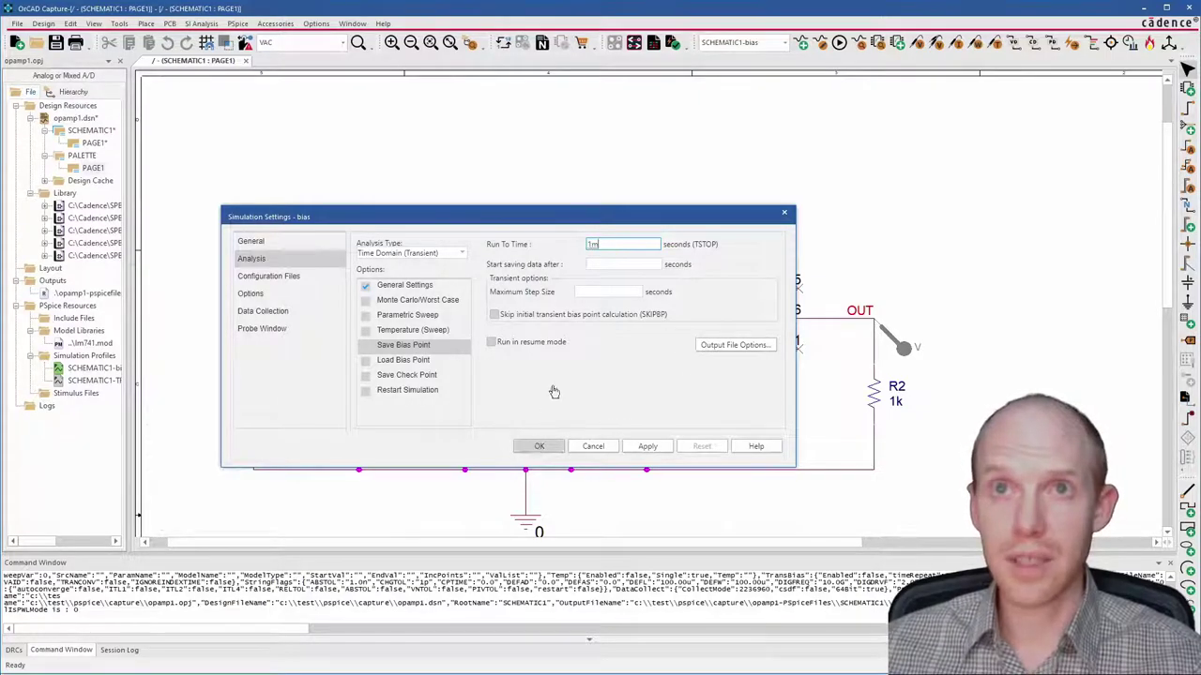
{"action": "left_click", "coordinate": [550, 449]}
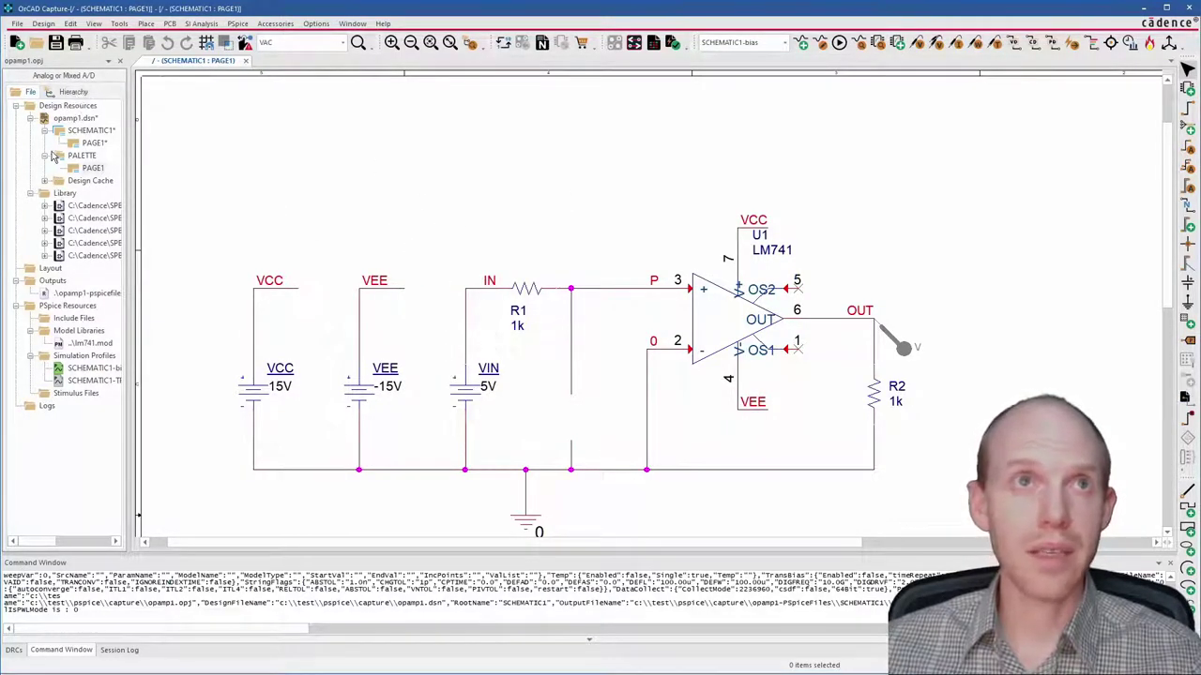
Copy capacitor C1 from the PALETTE page and paste it below R1 on SCHEMATIC1.
{"action": "double_click", "coordinate": [89, 168]}
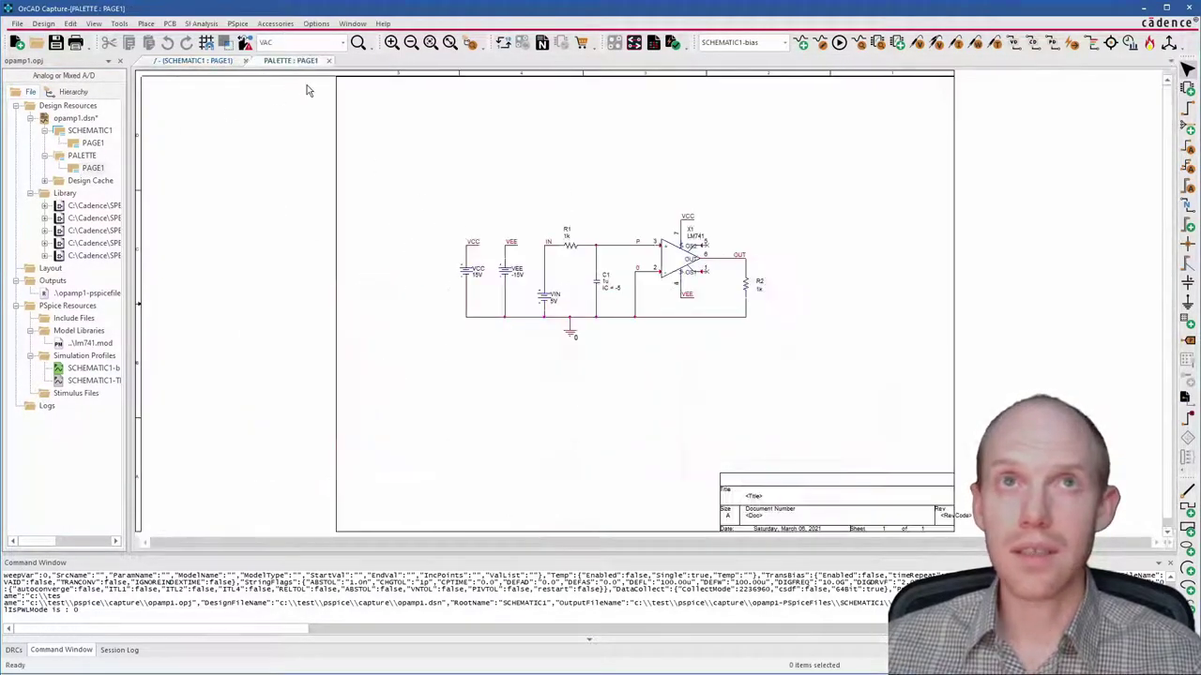
{"action": "left_click", "coordinate": [597, 288]}
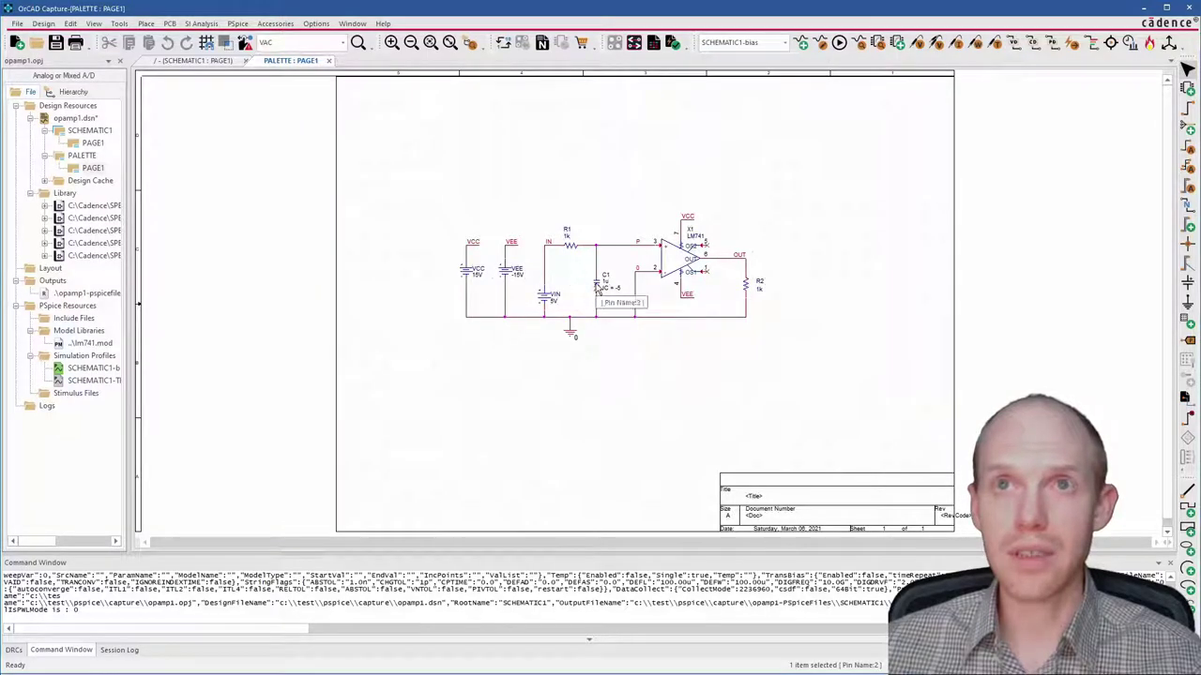
{"action": "left_click", "coordinate": [601, 284]}
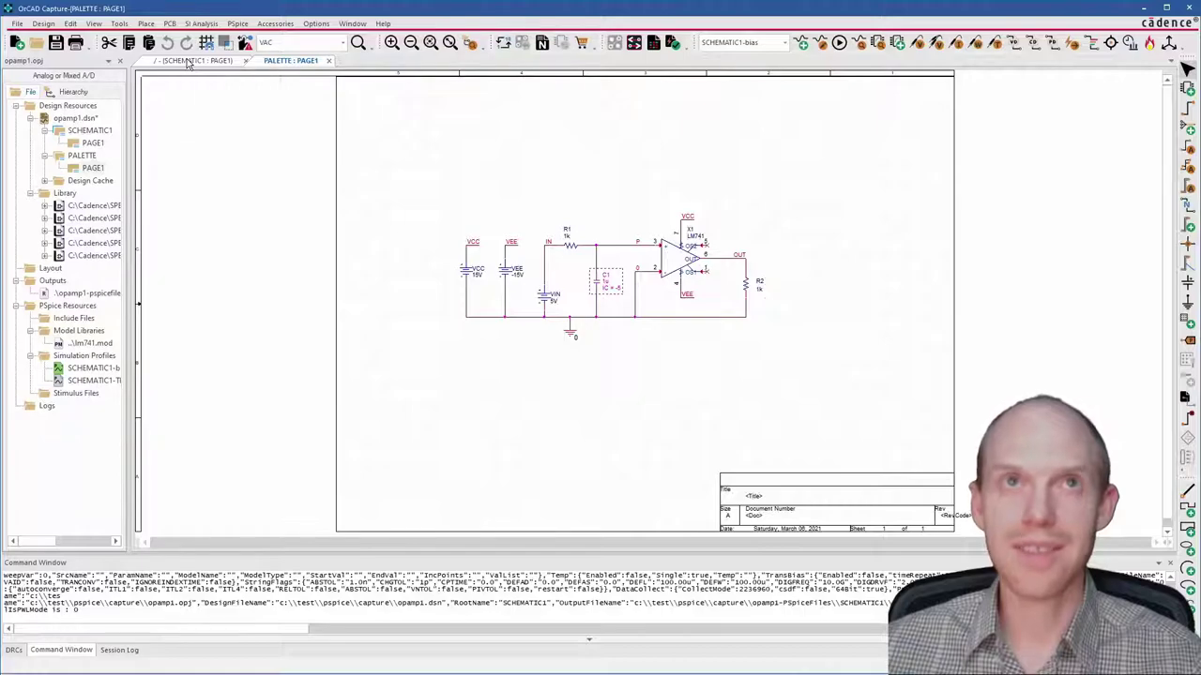
{"action": "left_click", "coordinate": [187, 61]}
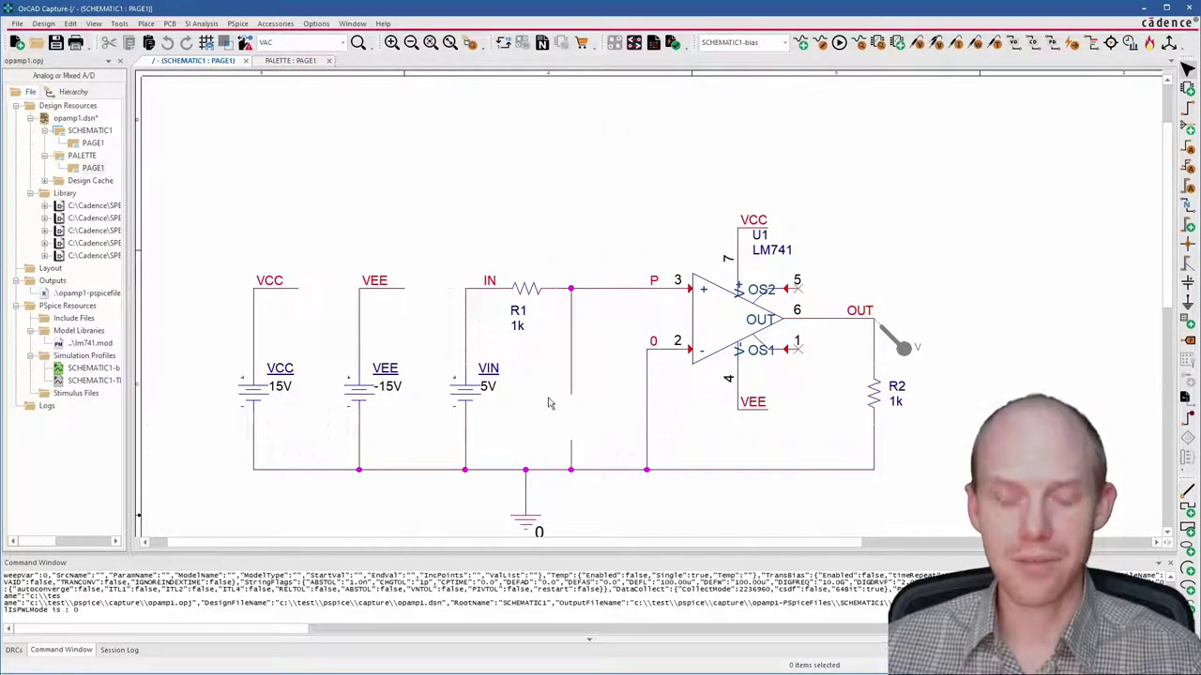
{"action": "key", "text": "ctrl+v"}
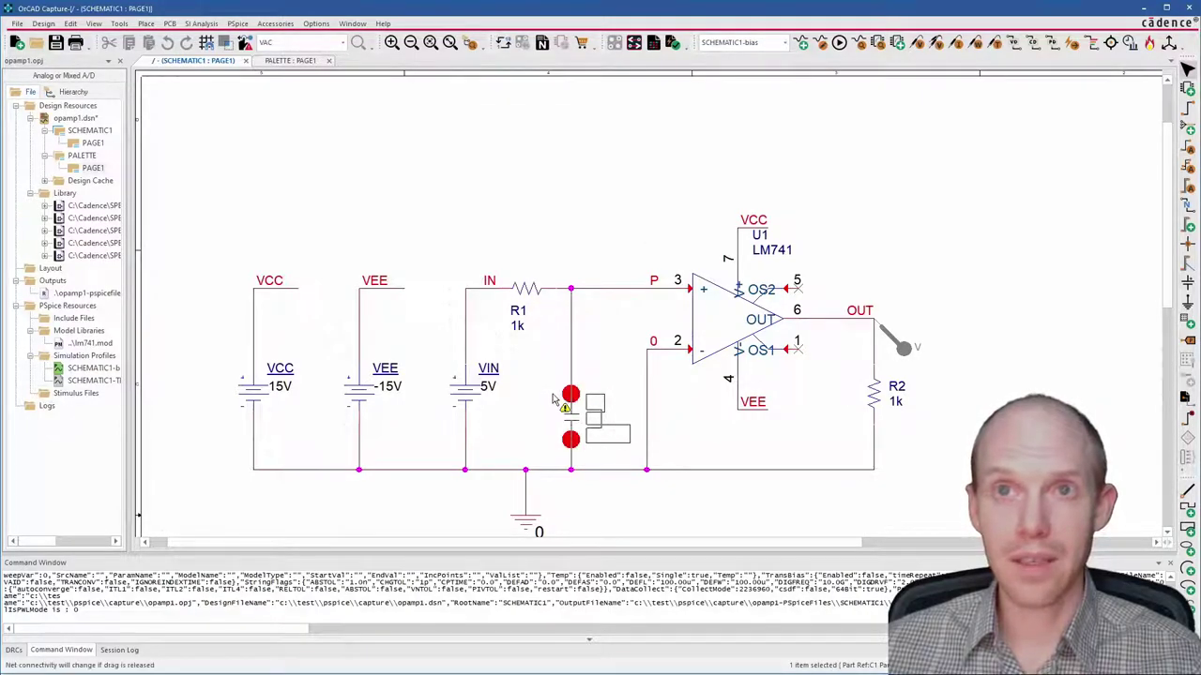
{"action": "left_click", "coordinate": [593, 430]}
{"action": "left_click", "coordinate": [568, 167]}
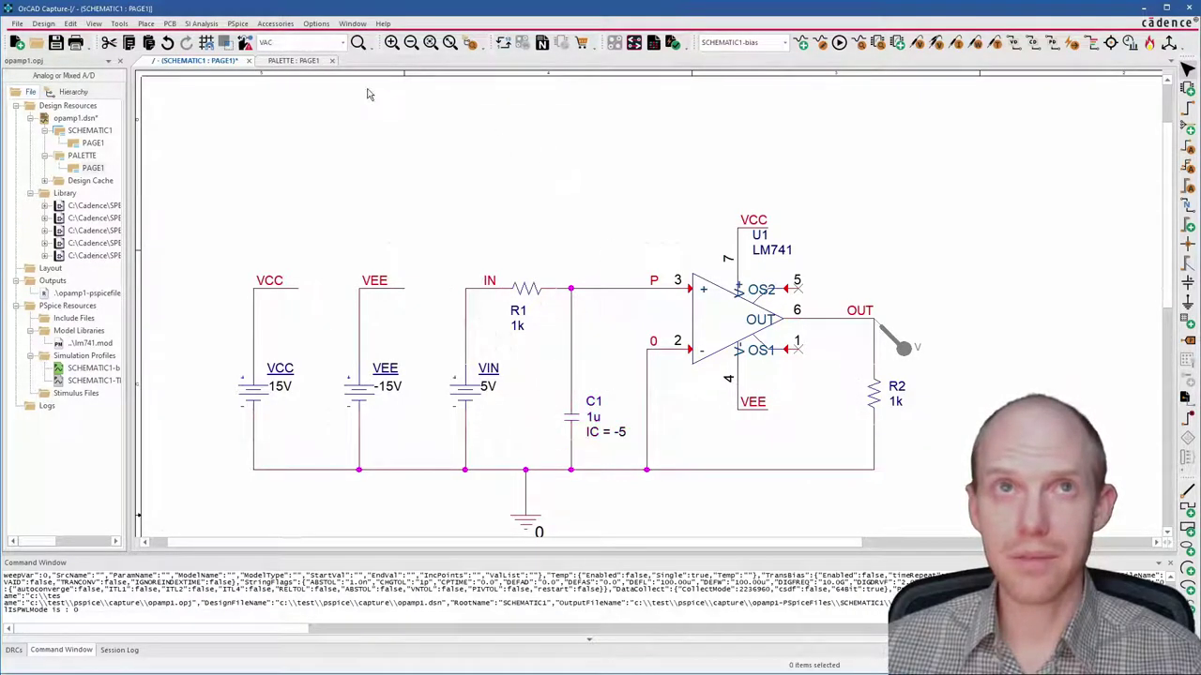
Close the PALETTE page, run the transient simulation and plot the V(OUT) trace.
{"action": "left_click", "coordinate": [331, 60]}
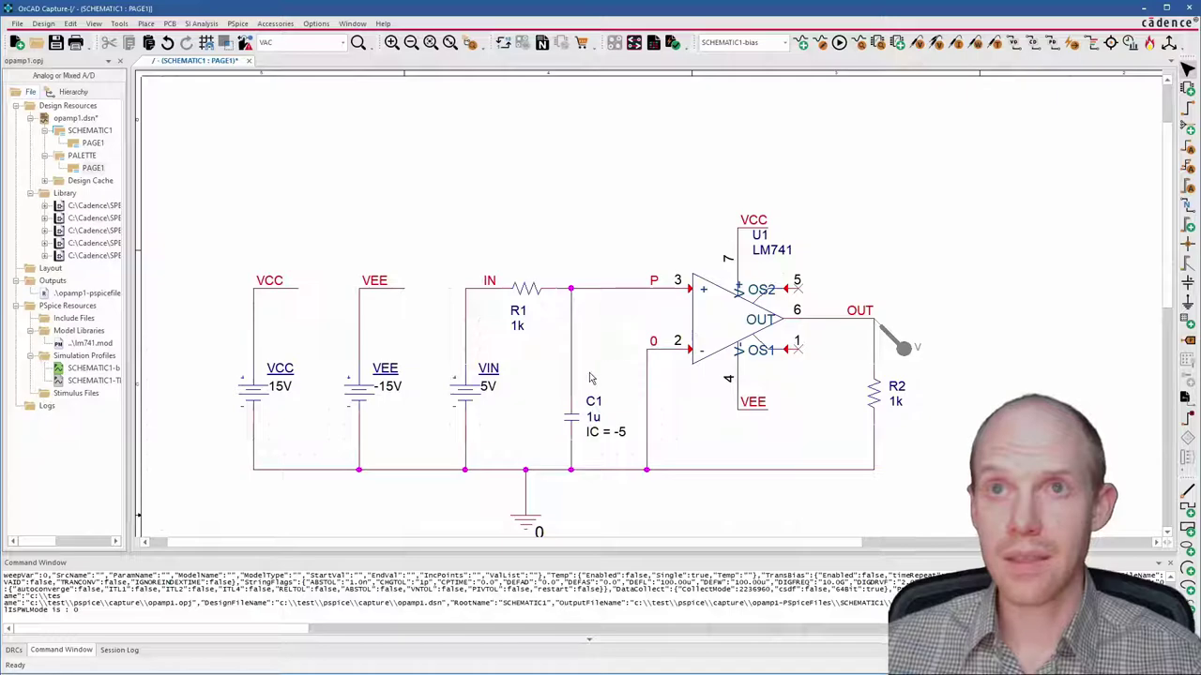
{"action": "left_click", "coordinate": [839, 43]}
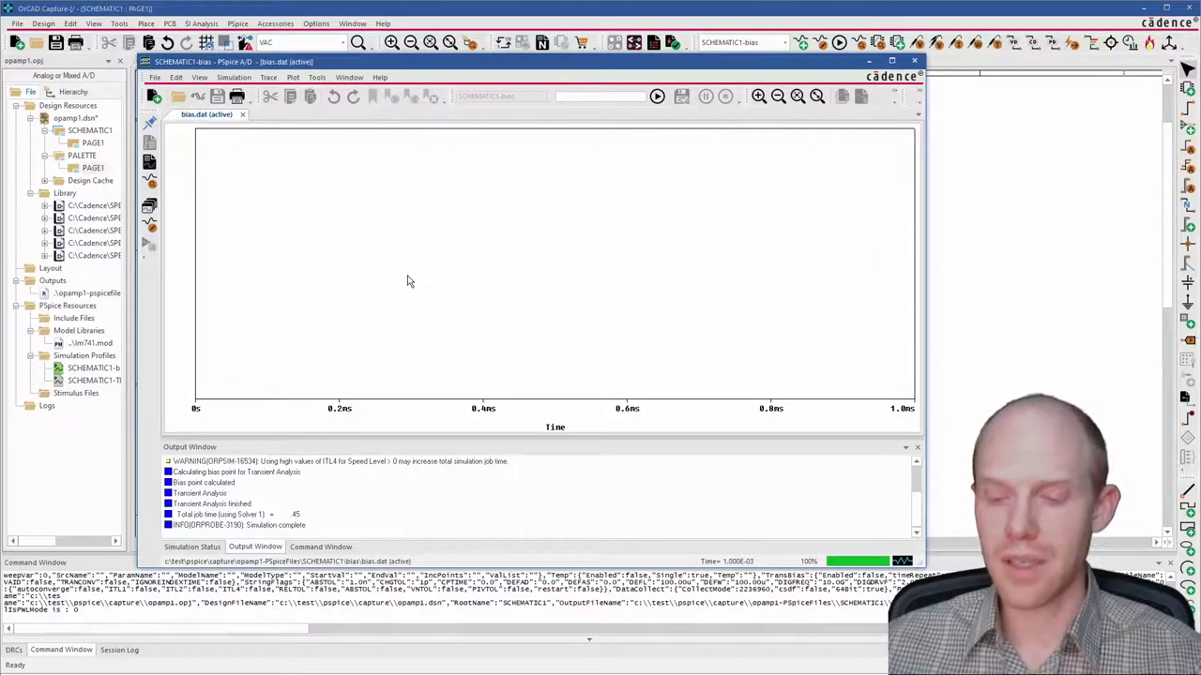
{"action": "key", "text": "Insert"}
{"action": "type", "text": "V("}
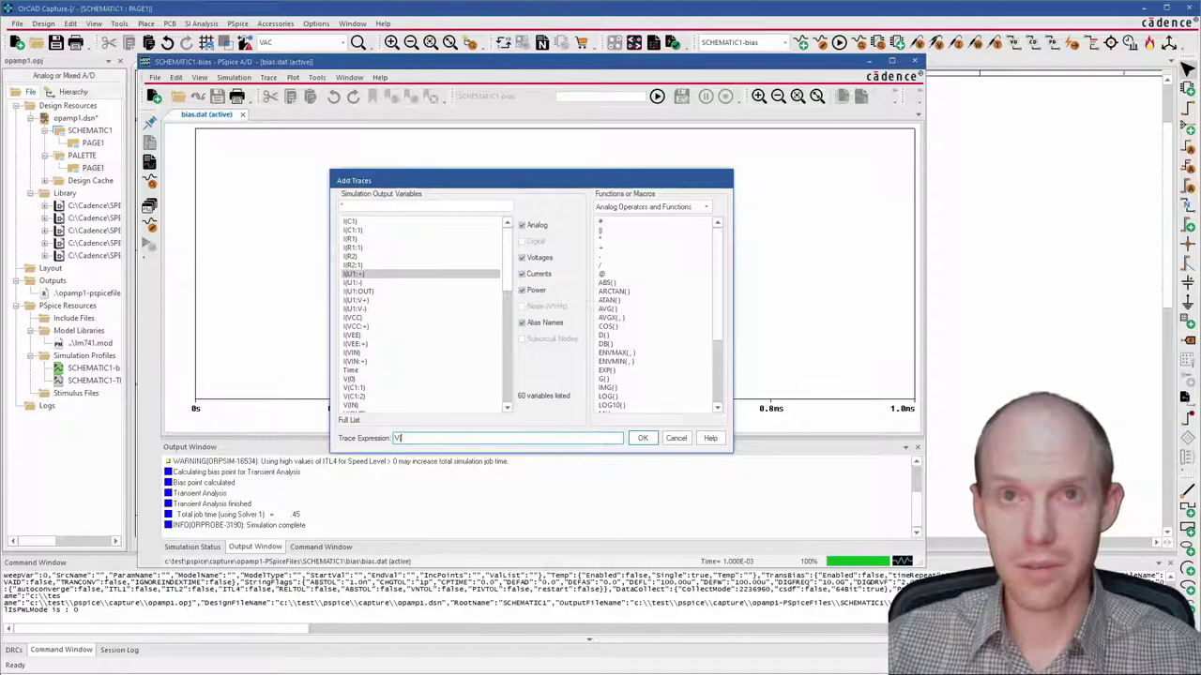
{"action": "type", "text": "OUT)"}
{"action": "key", "text": "Return"}
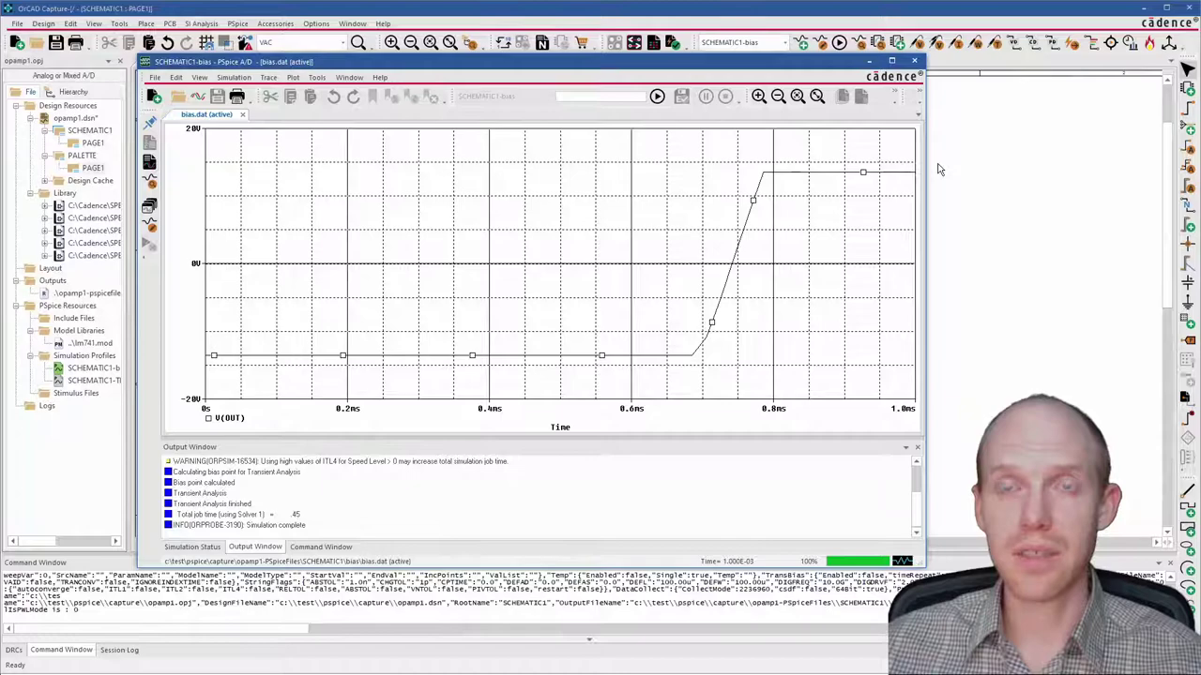
{"action": "left_click", "coordinate": [871, 62]}
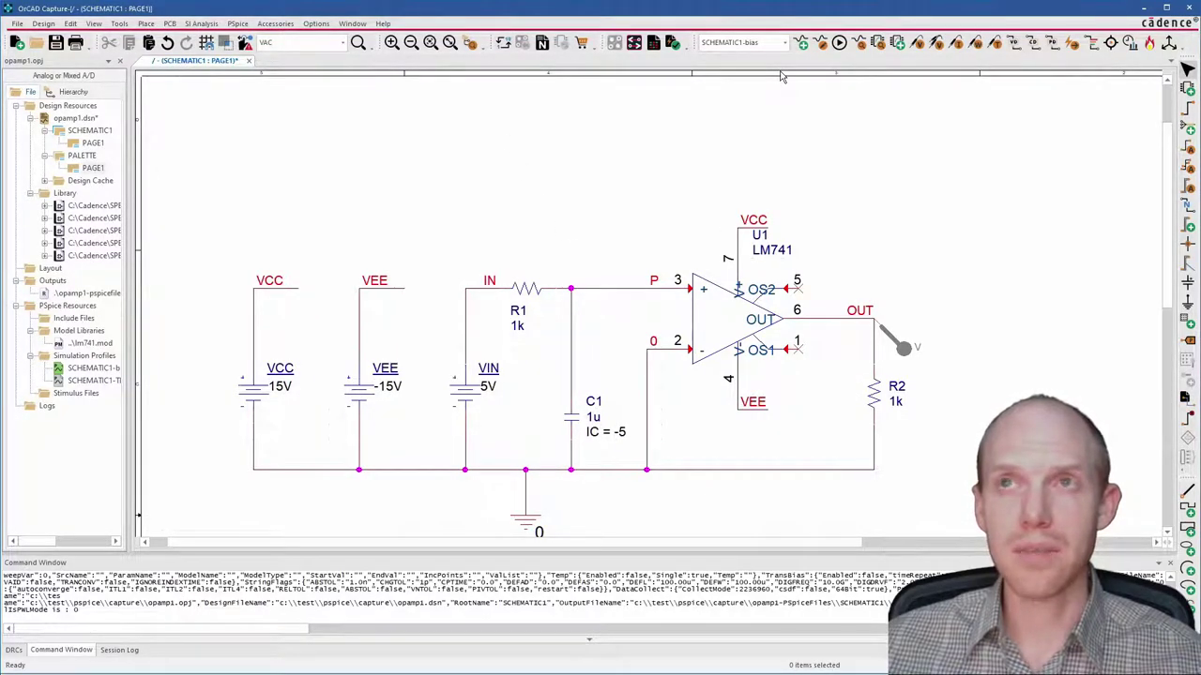
Choose the AC Sweep/Noise analysis type in the profile settings.
{"action": "left_click", "coordinate": [820, 44]}
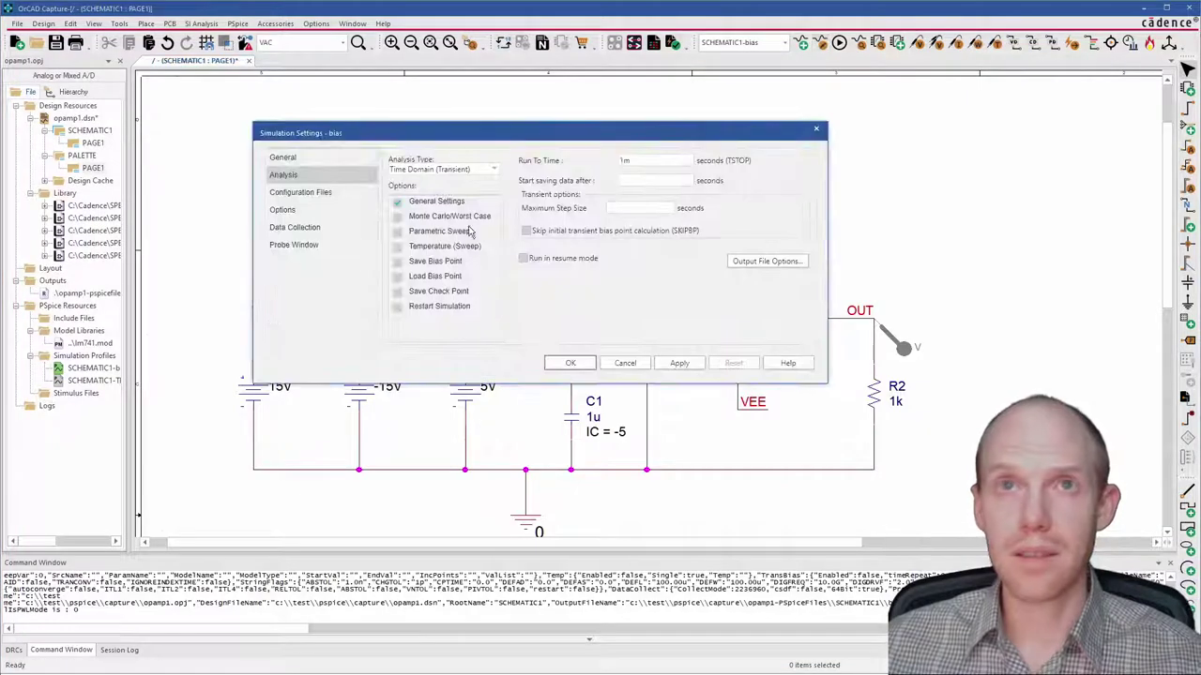
{"action": "left_click", "coordinate": [496, 169]}
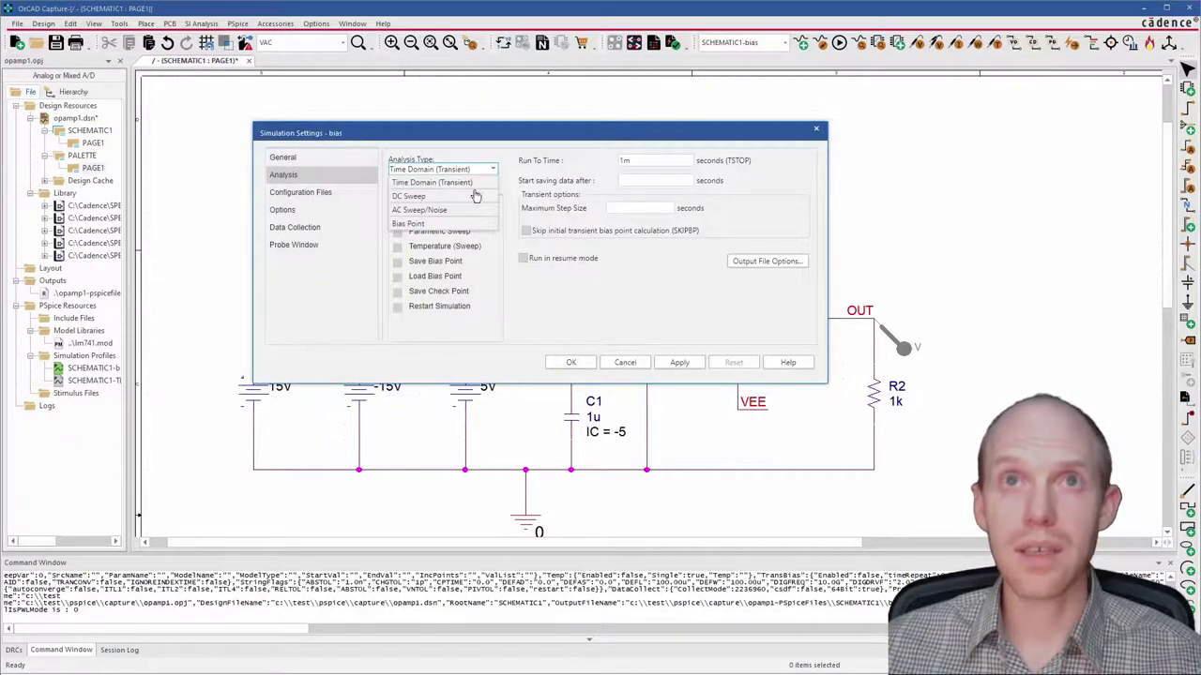
{"action": "left_click", "coordinate": [418, 211]}
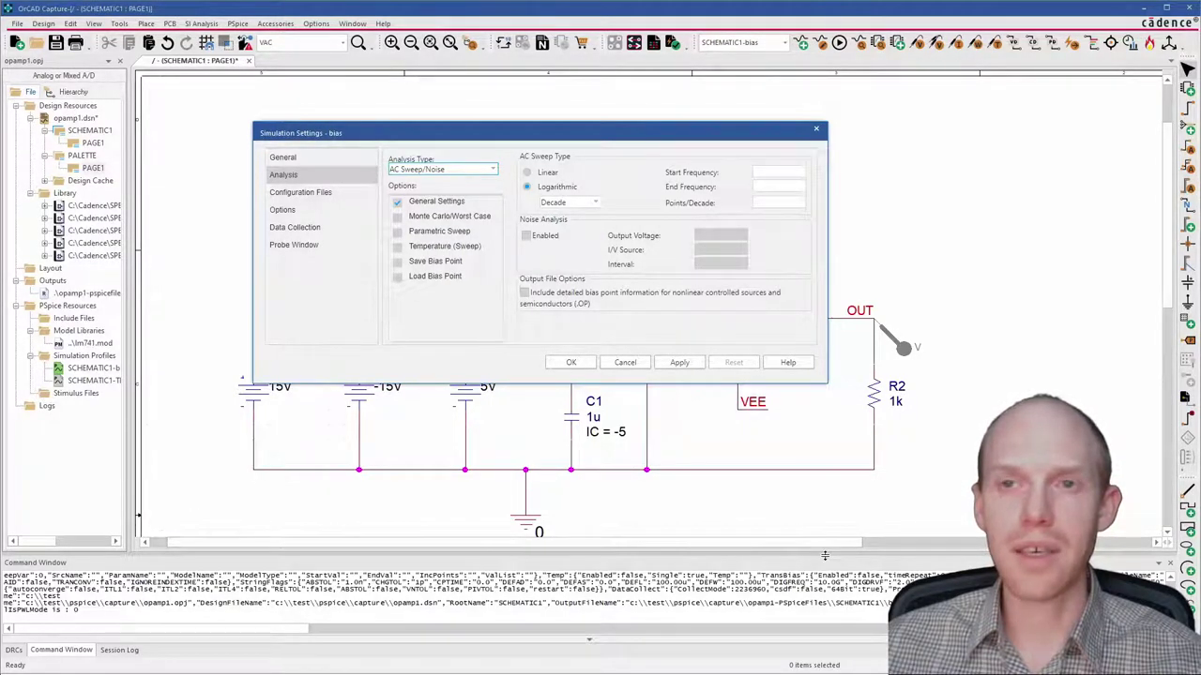
Enter start 100, end 1M and 50 points per decade, then apply and confirm.
{"action": "left_click", "coordinate": [785, 175]}
{"action": "type", "text": "10"}
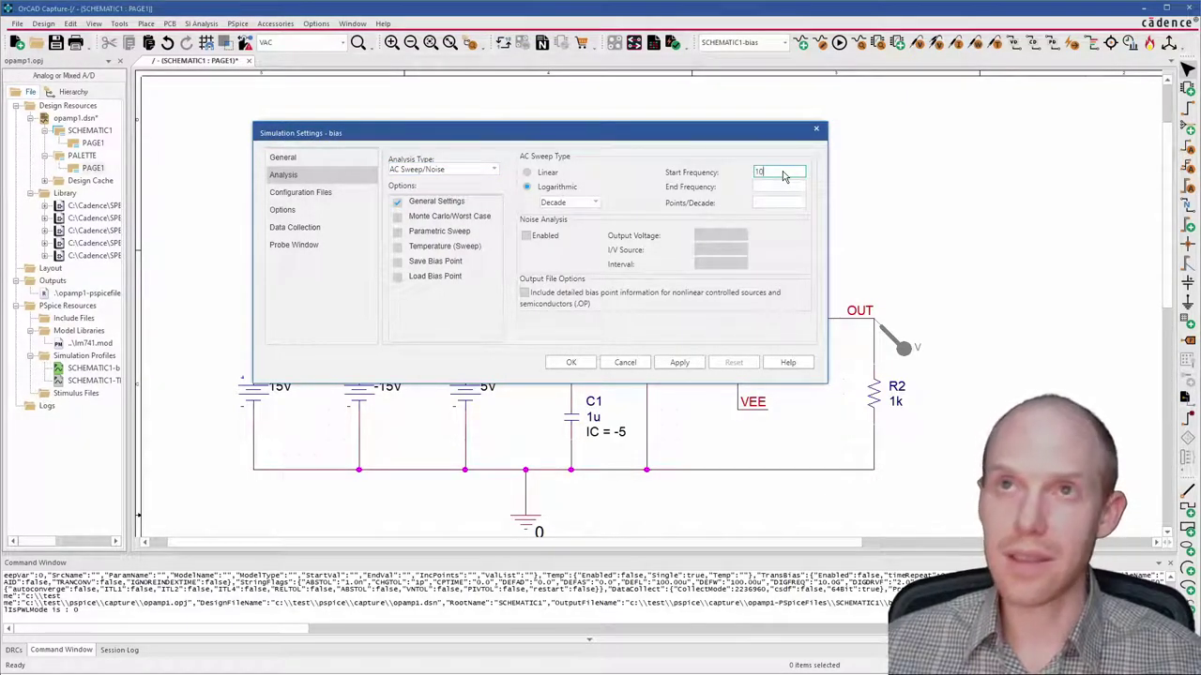
{"action": "type", "text": "0"}
{"action": "left_click", "coordinate": [784, 186]}
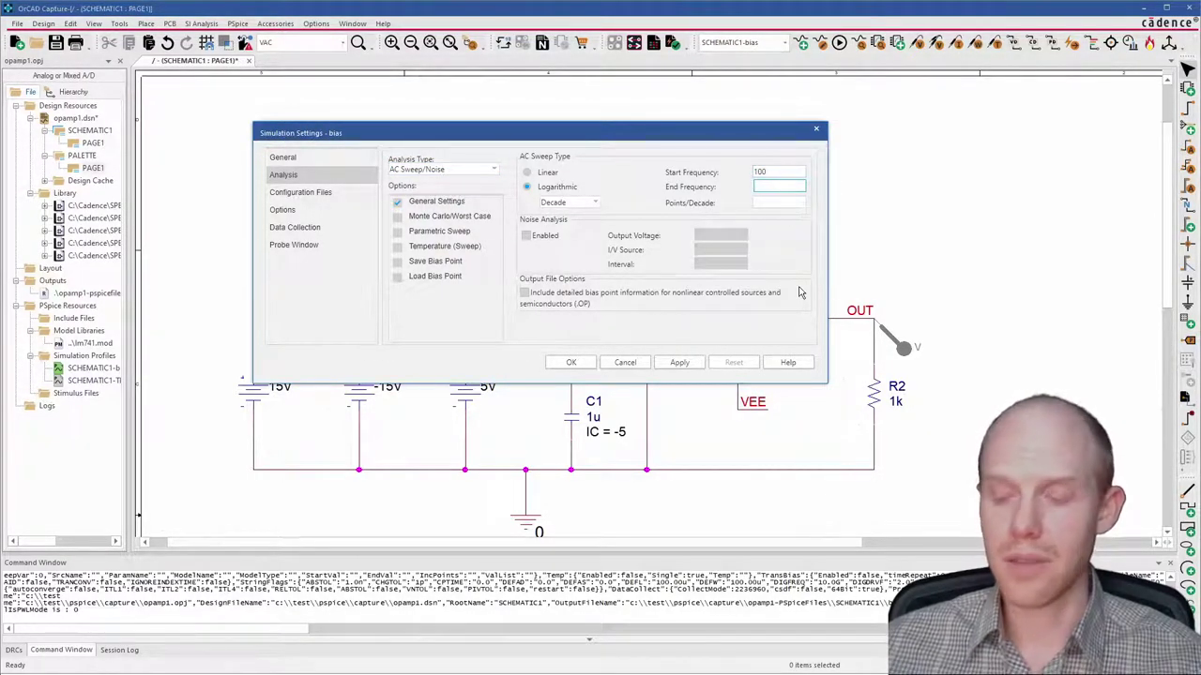
{"action": "type", "text": "1Meg"}
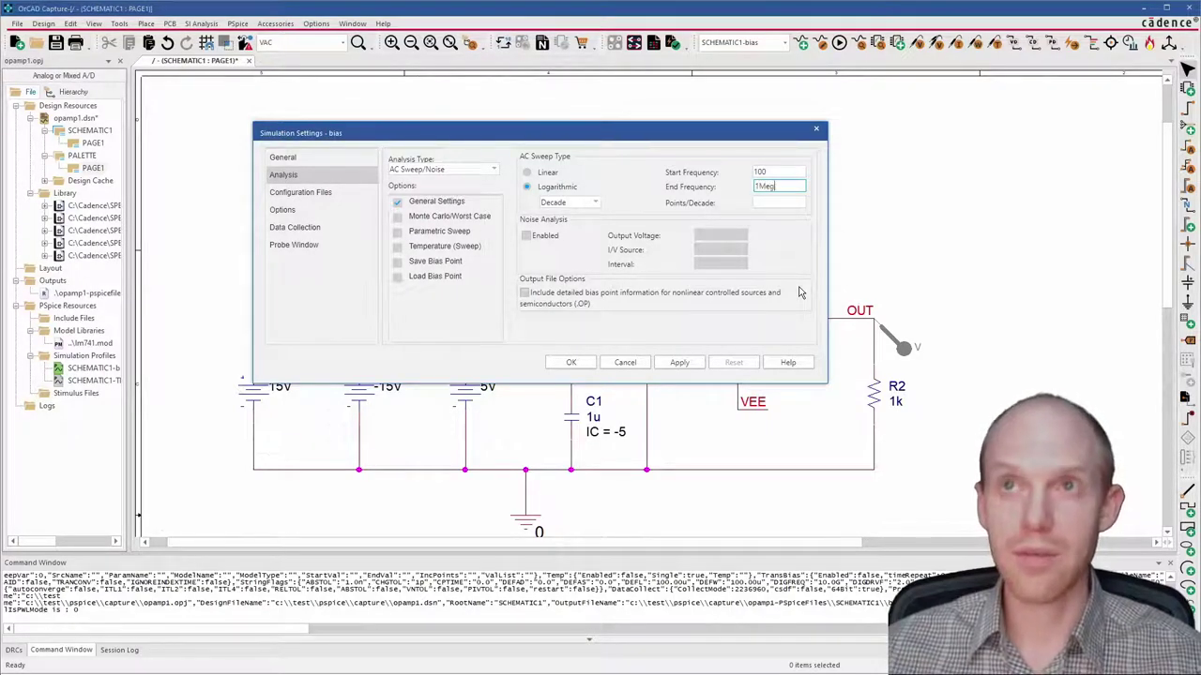
{"action": "left_click", "coordinate": [778, 205]}
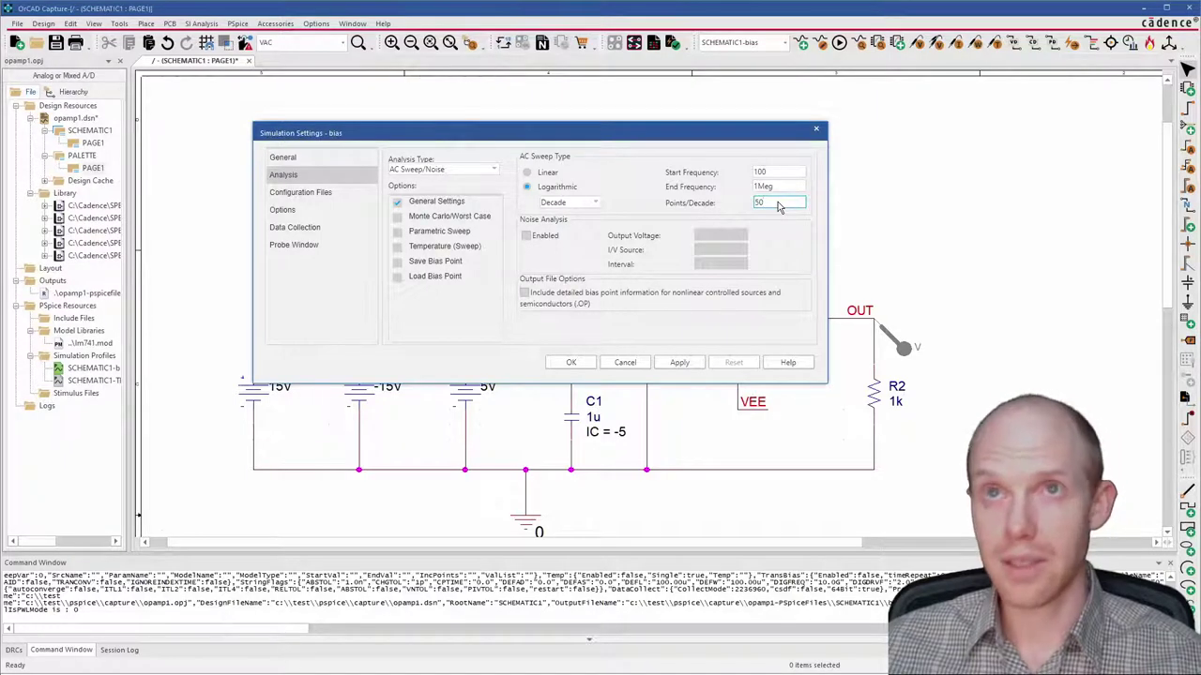
{"action": "left_click", "coordinate": [675, 364]}
{"action": "left_click", "coordinate": [569, 363]}
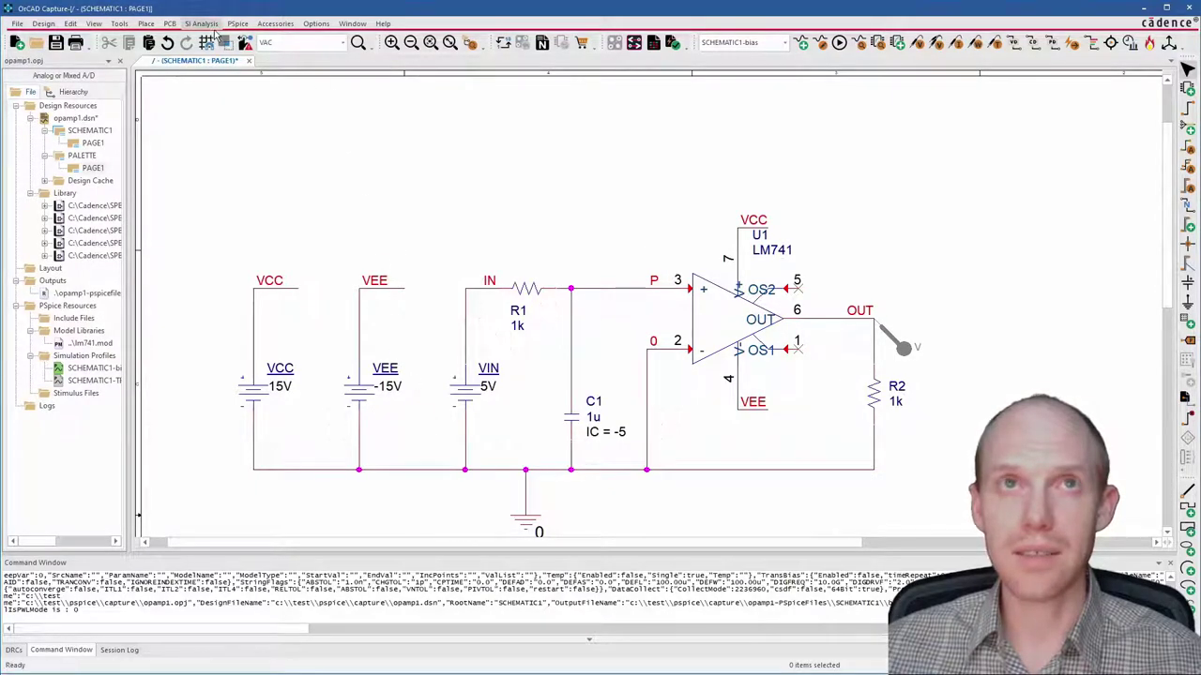
Place an AC voltage source V1 from the PSpice Component voltage sources.
{"action": "left_click", "coordinate": [145, 23]}
{"action": "mouse_move", "coordinate": [167, 56]}
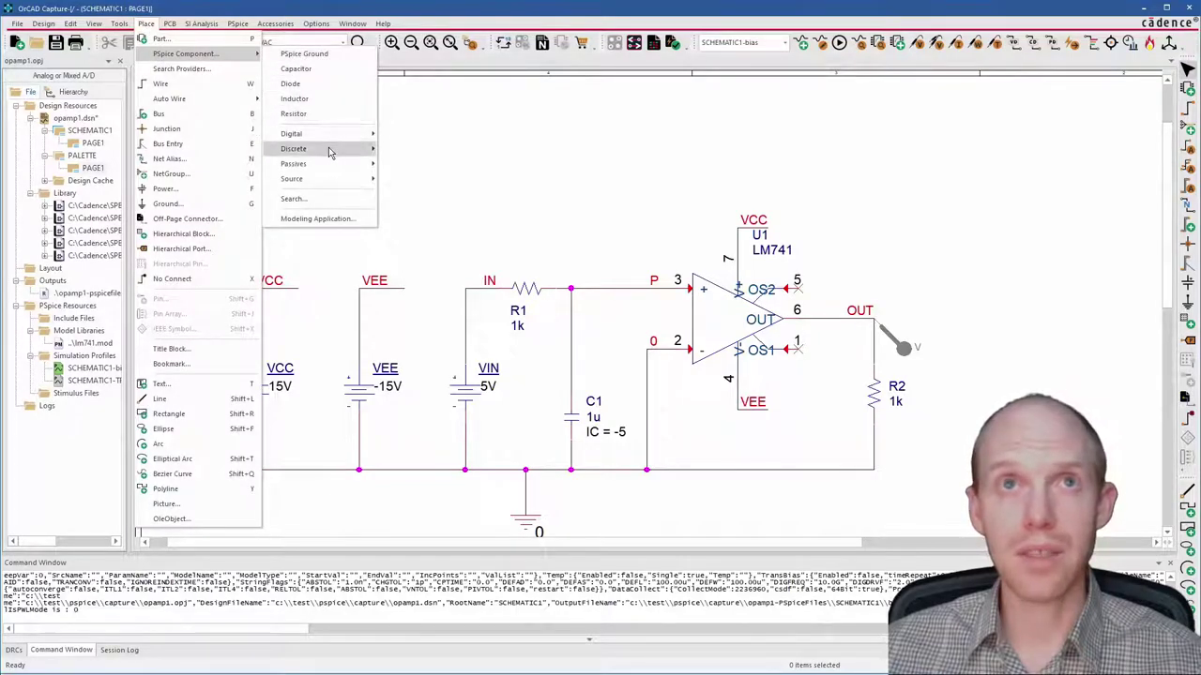
{"action": "mouse_move", "coordinate": [324, 181]}
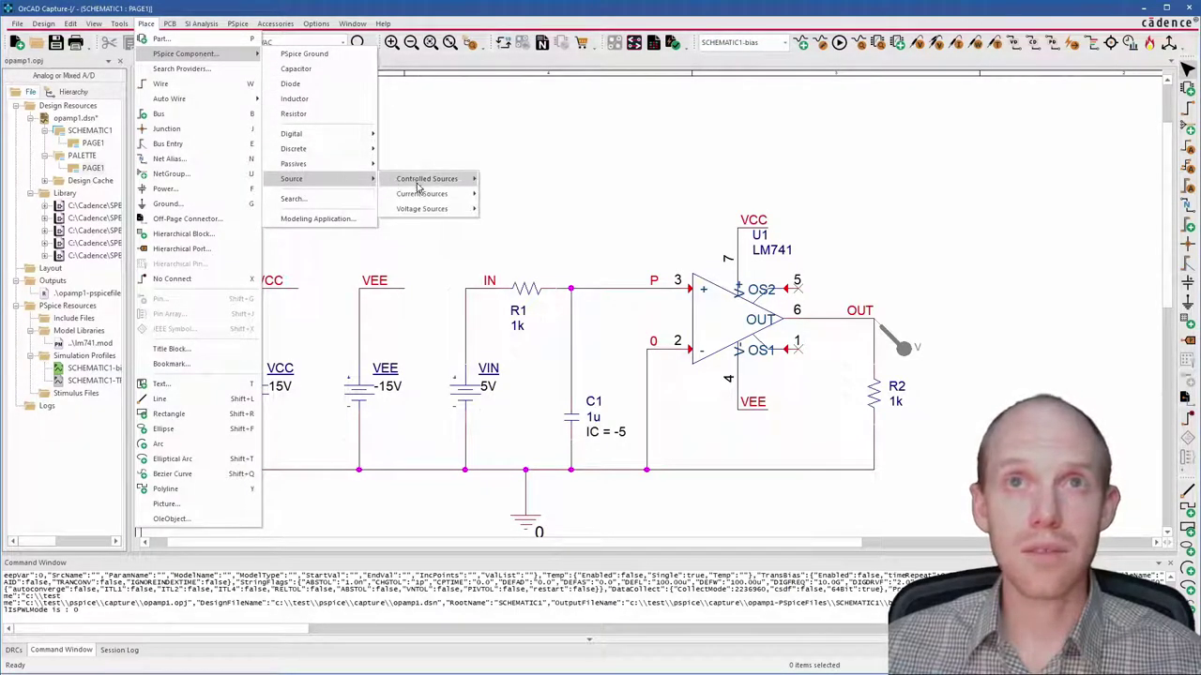
{"action": "mouse_move", "coordinate": [424, 214]}
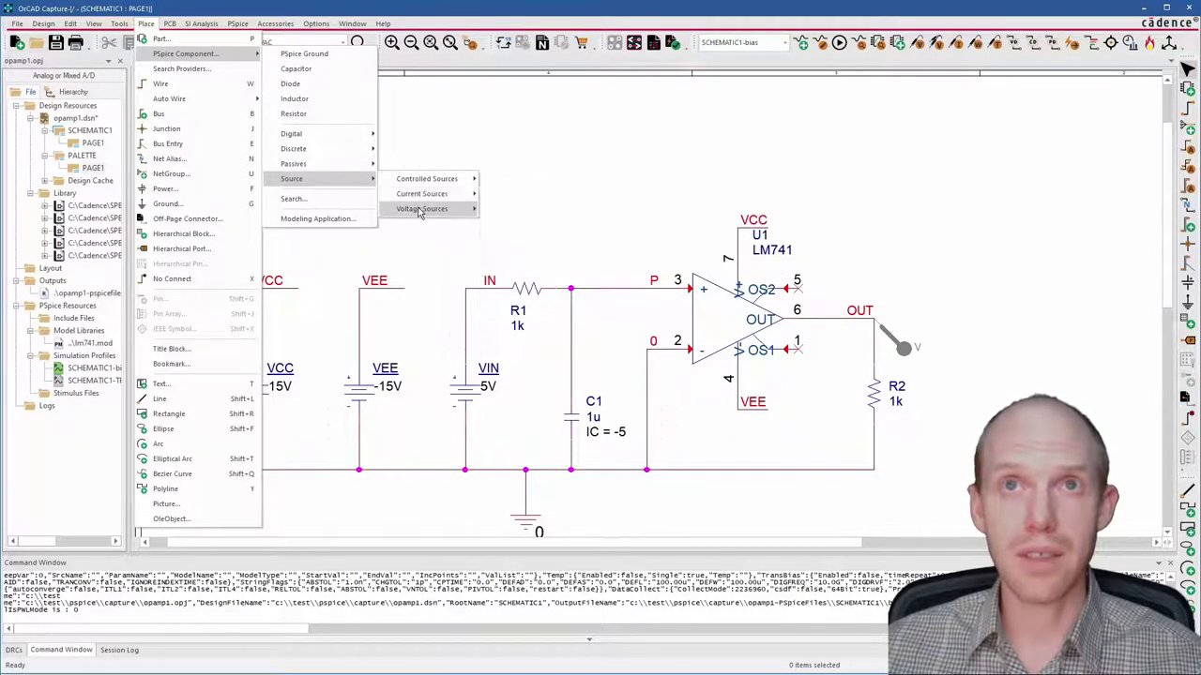
{"action": "left_click", "coordinate": [502, 212]}
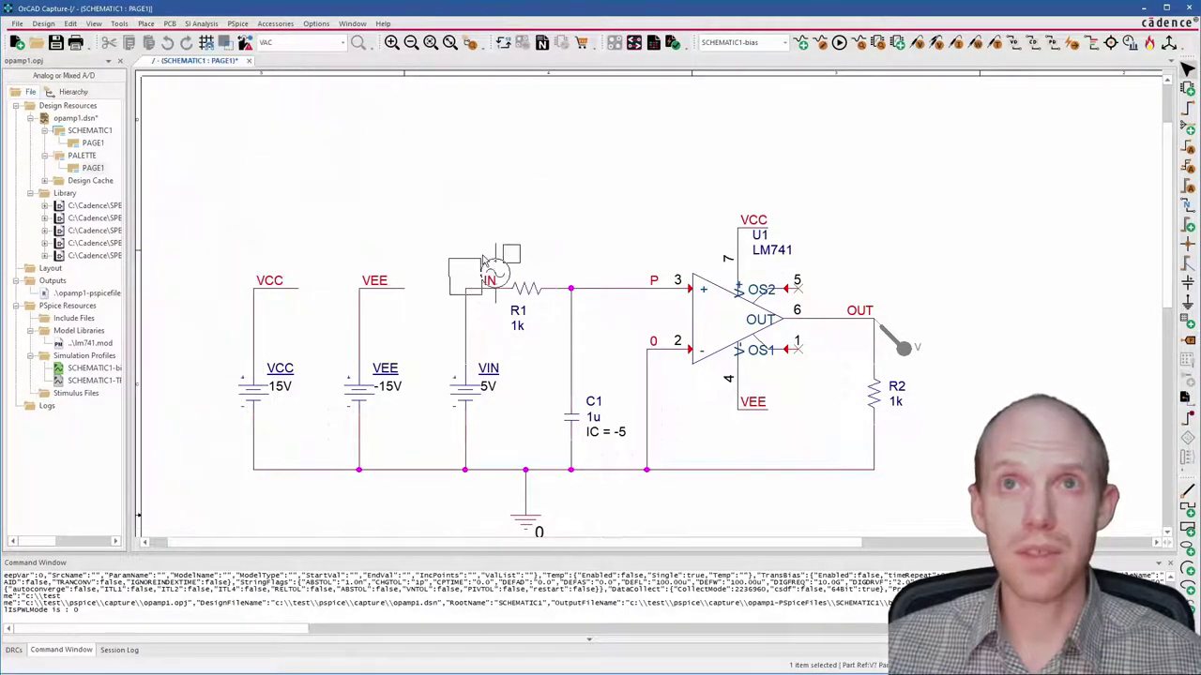
{"action": "left_click", "coordinate": [423, 201]}
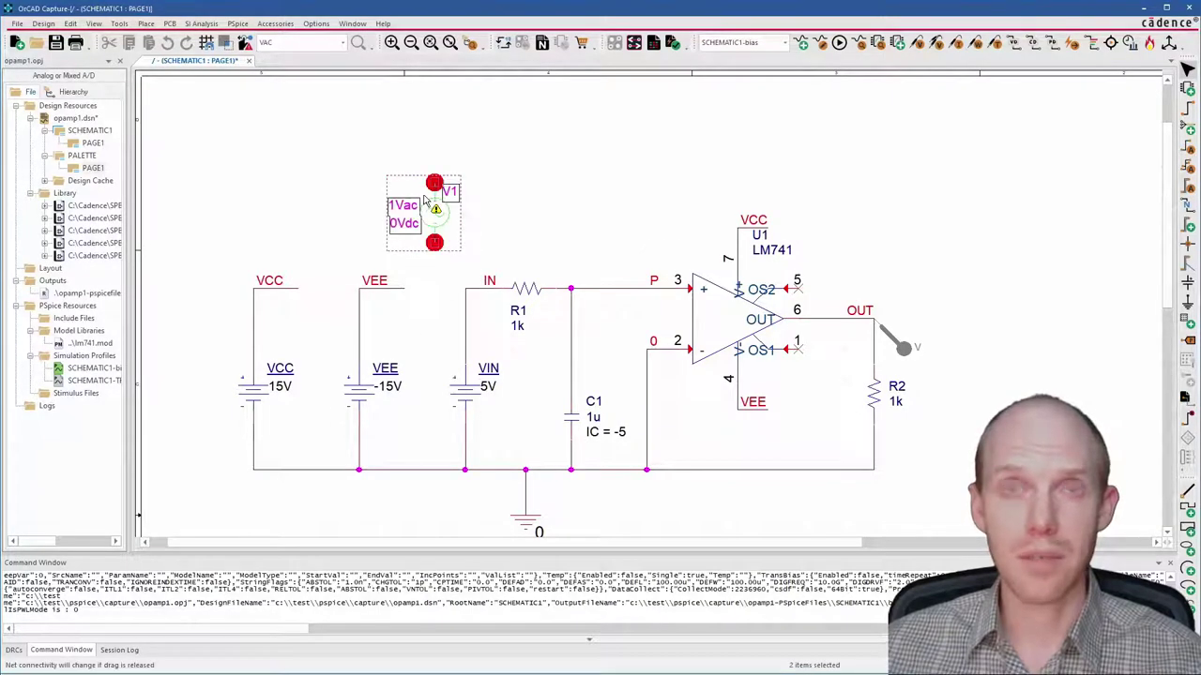
Delete the IN–VIN wire and drop V1 in series between IN and VIN.
{"action": "left_click", "coordinate": [464, 319]}
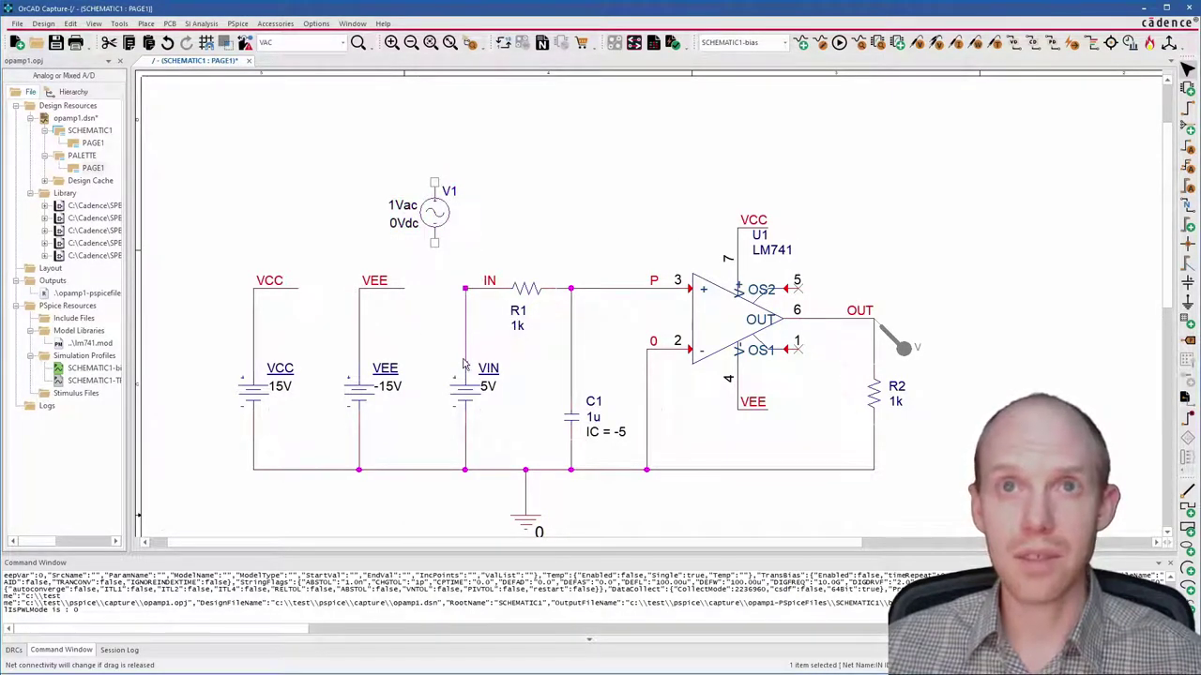
{"action": "left_click_drag", "start_coordinate": [466, 369], "coordinate": [465, 293]}
{"action": "key", "text": "Delete"}
{"action": "left_click_drag", "start_coordinate": [435, 212], "coordinate": [472, 337]}
{"action": "left_click", "coordinate": [450, 220]}
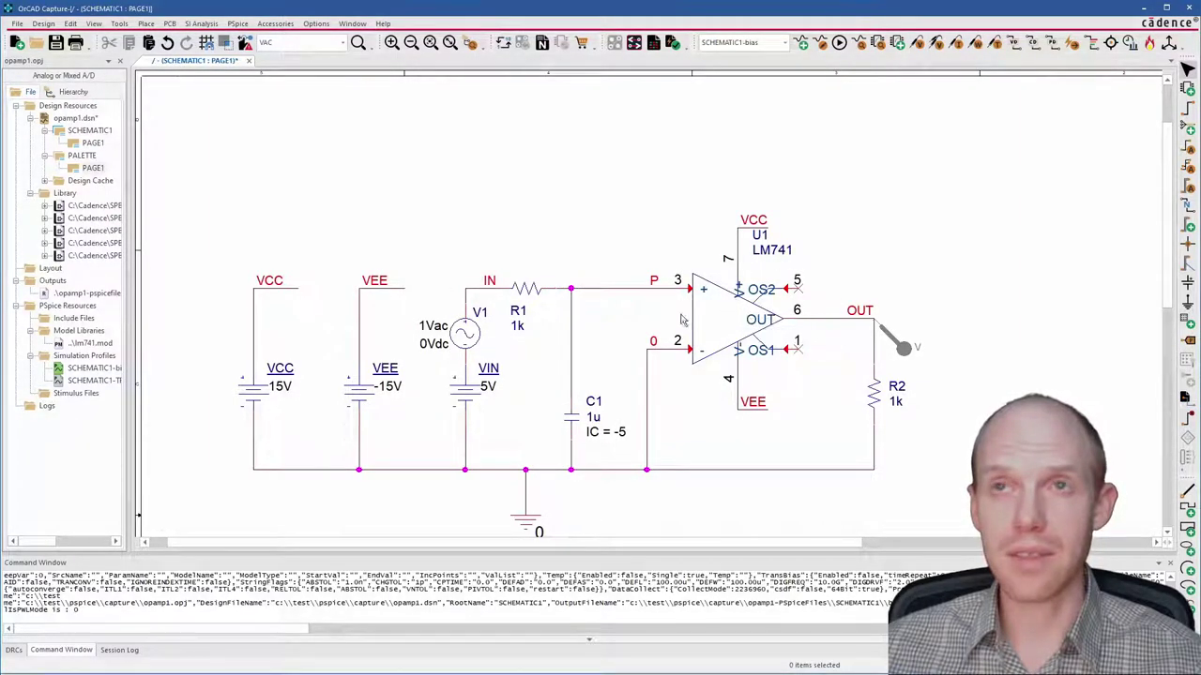
Delete the IC property of capacitor C1 in the Property Editor and return to the schematic.
{"action": "left_click", "coordinate": [741, 321]}
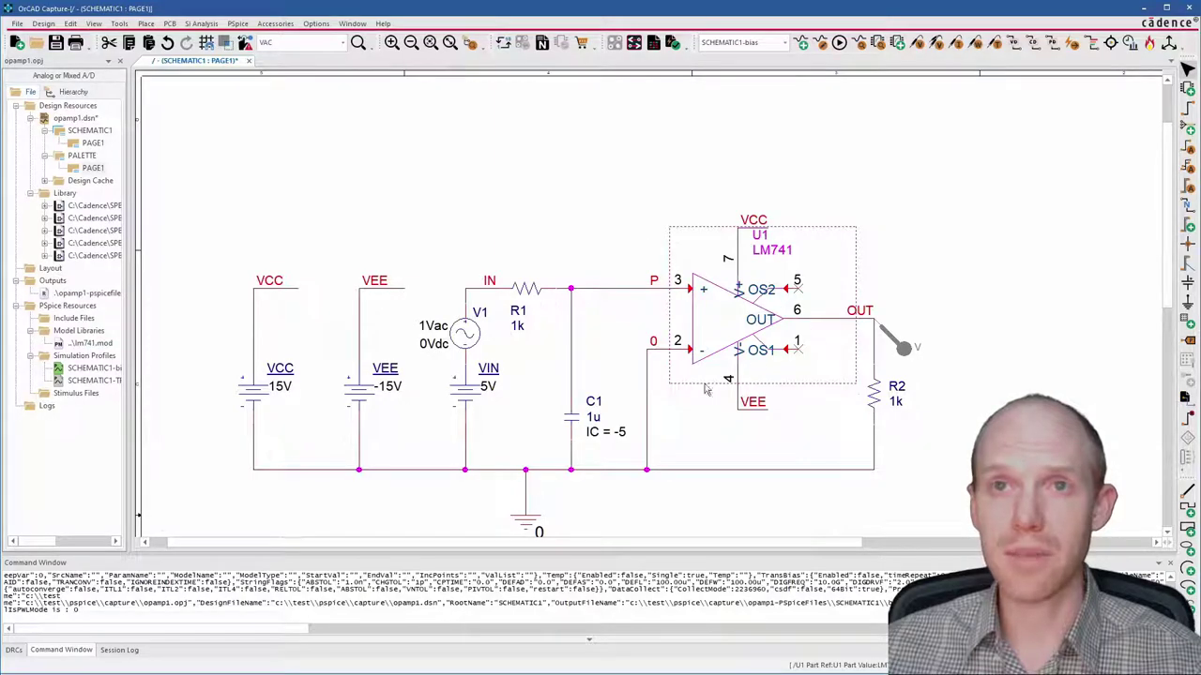
{"action": "double_click", "coordinate": [575, 424]}
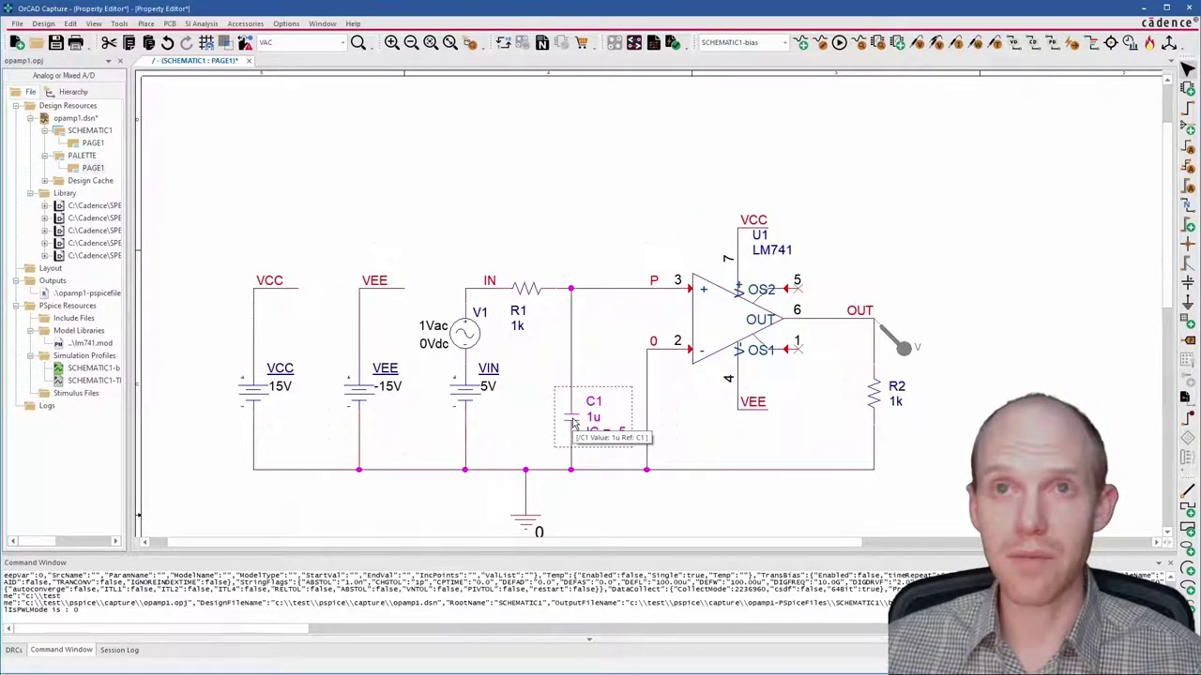
{"action": "left_click", "coordinate": [173, 297]}
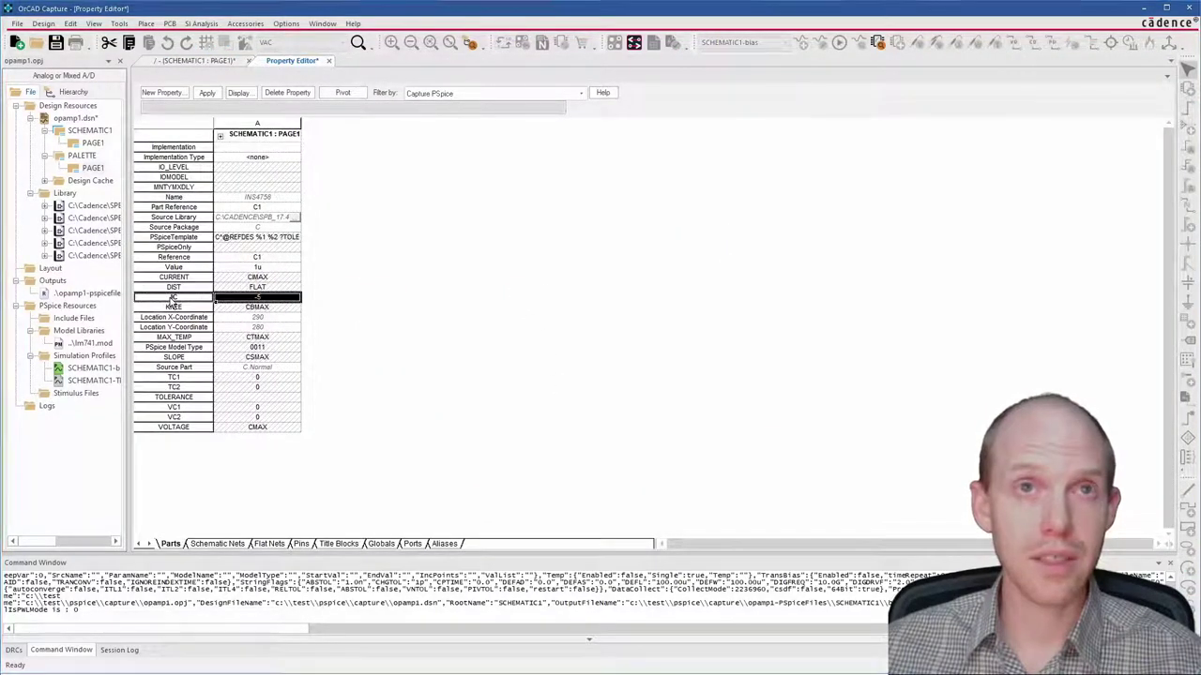
{"action": "right_click", "coordinate": [172, 301]}
{"action": "left_click", "coordinate": [222, 395]}
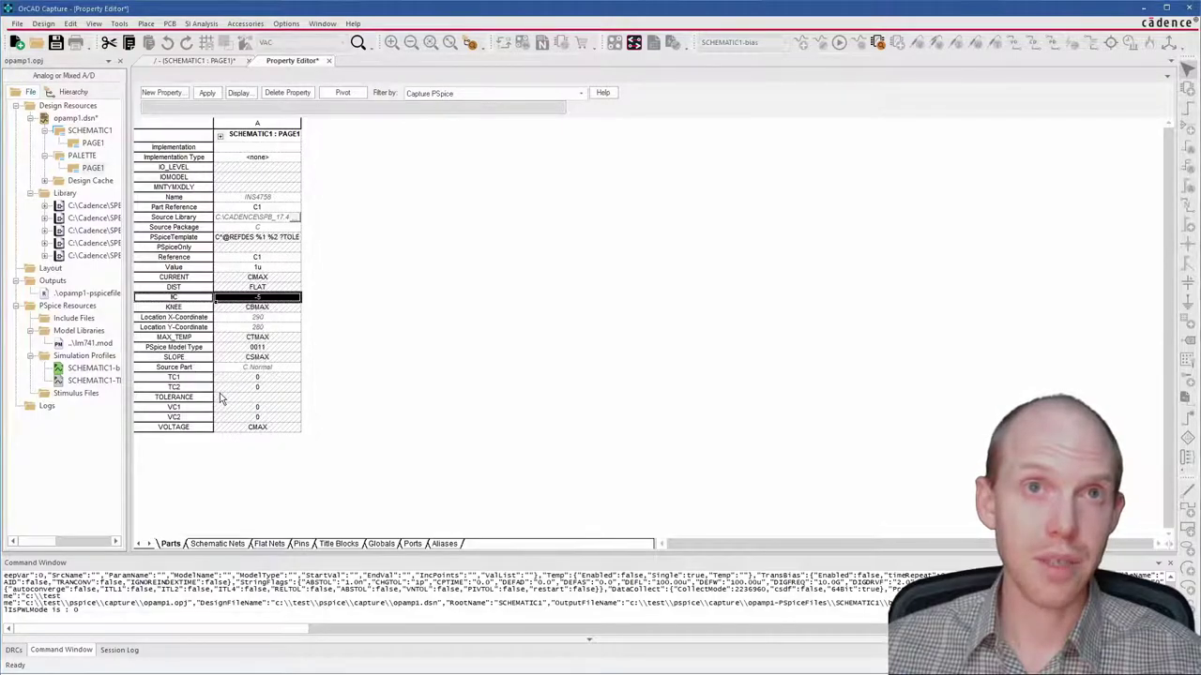
{"action": "left_click", "coordinate": [634, 376]}
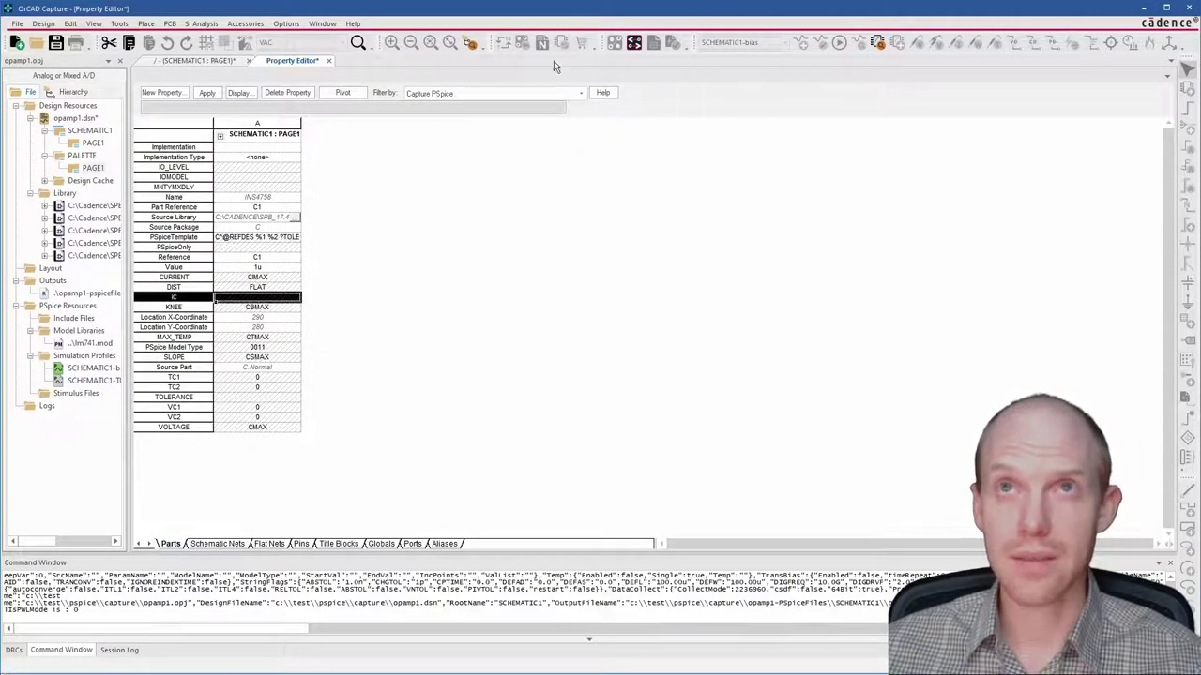
{"action": "left_click", "coordinate": [328, 60]}
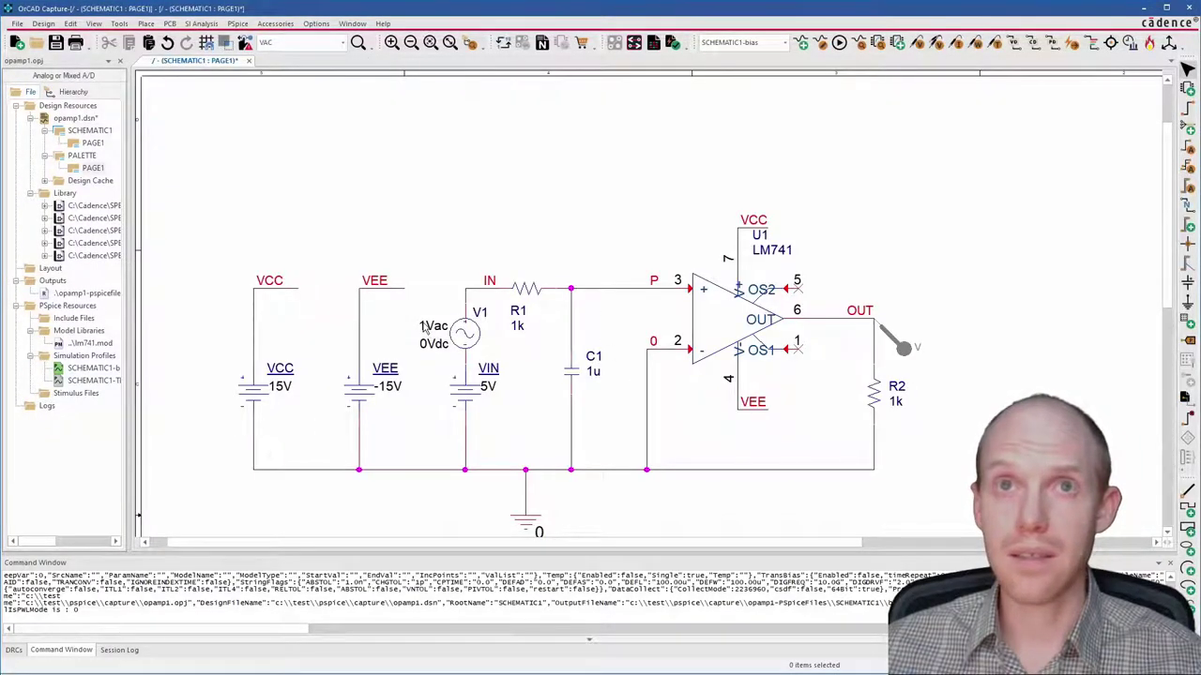
{"action": "left_click", "coordinate": [427, 328]}
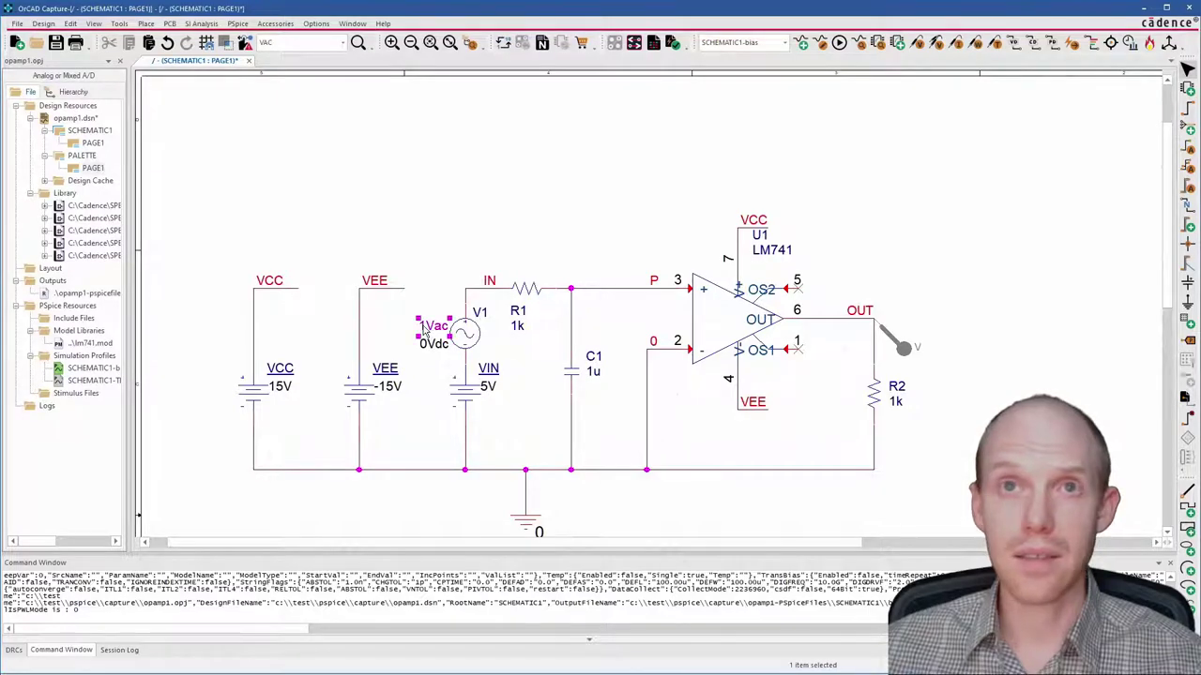
Run the AC simulation and add the V(IN) trace to the plot.
{"action": "left_click", "coordinate": [837, 43]}
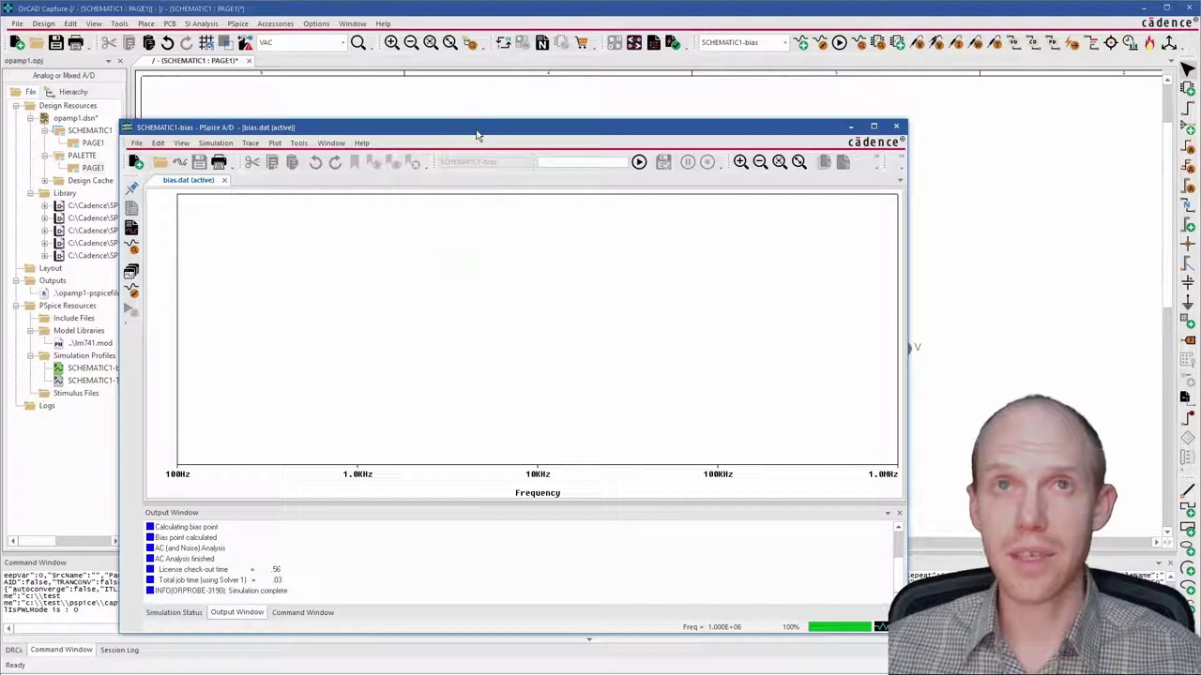
{"action": "left_click_drag", "start_coordinate": [478, 133], "coordinate": [455, 424]}
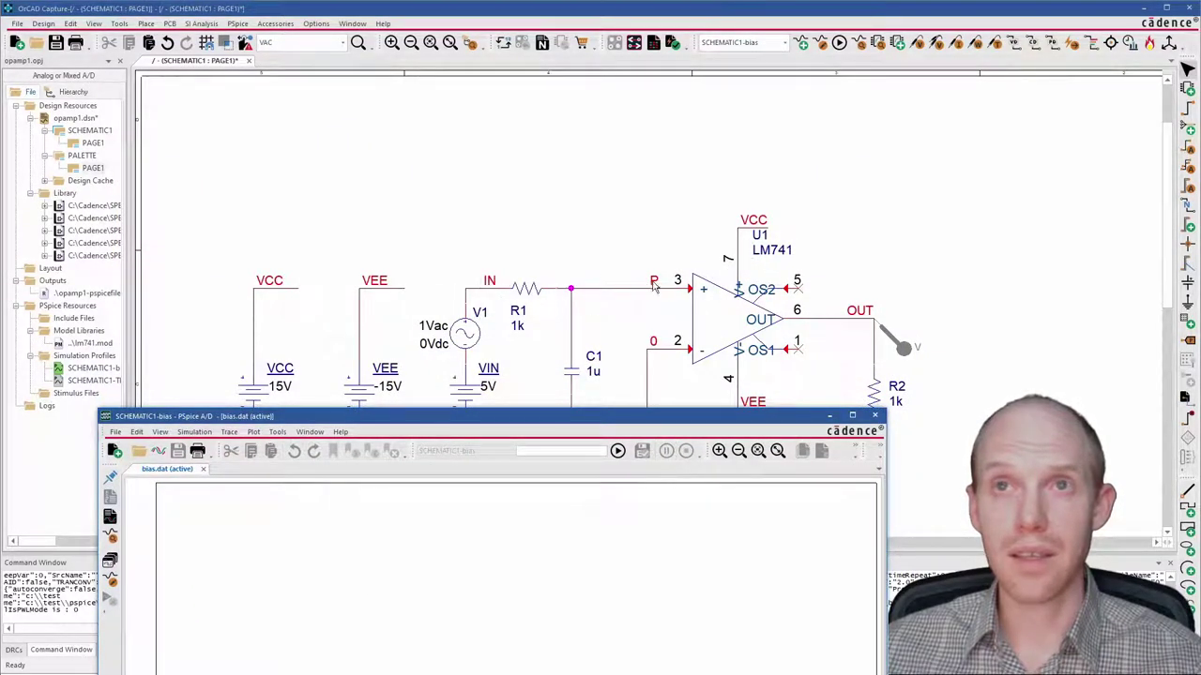
{"action": "left_click_drag", "start_coordinate": [660, 419], "coordinate": [675, 76]}
{"action": "key", "text": "Insert"}
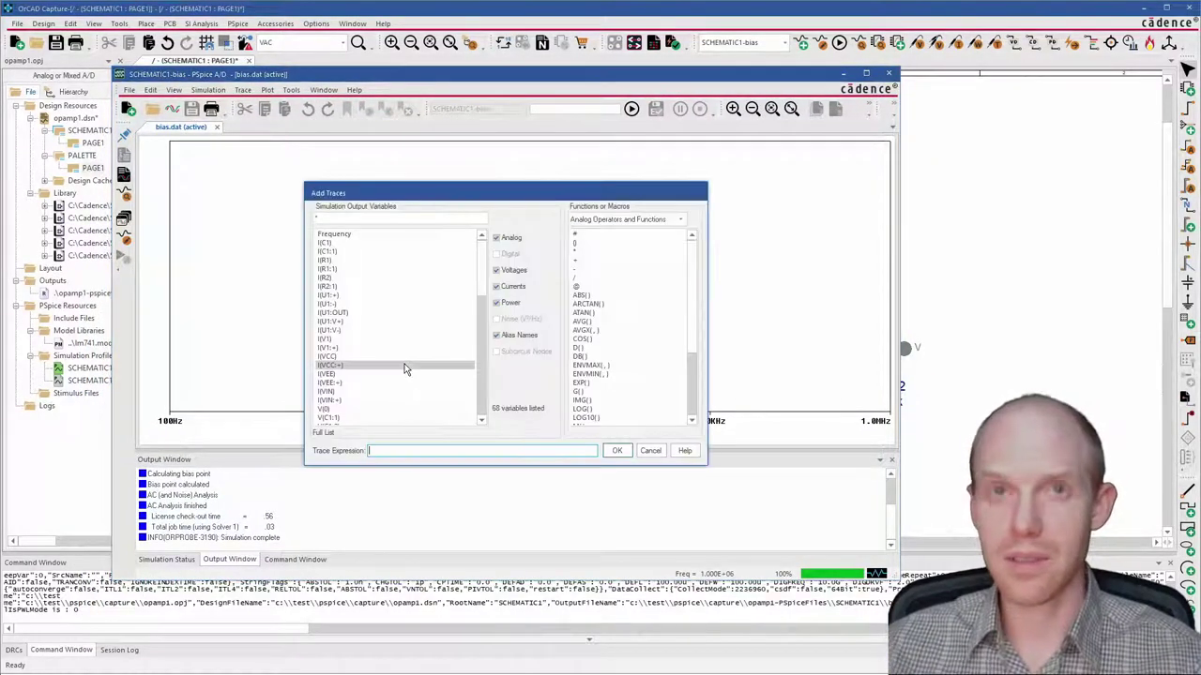
{"action": "type", "text": "V(IN)"}
{"action": "key", "text": "Return"}
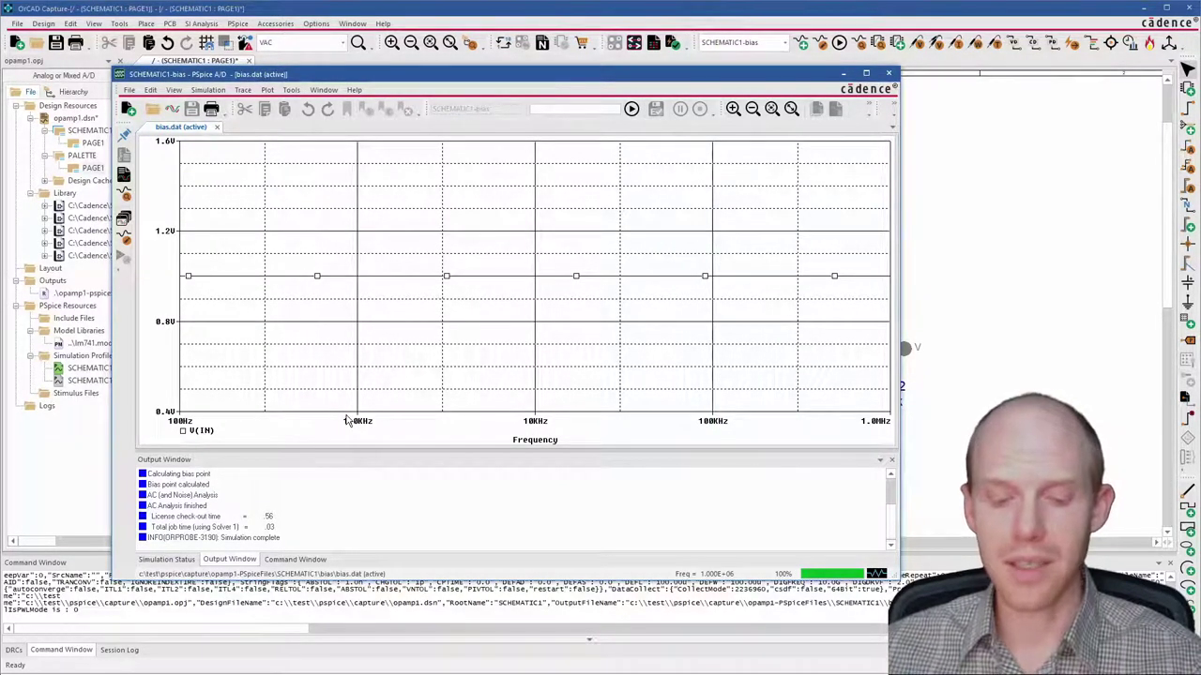
Add the V(P) and V(OUT) traces to the frequency plot.
{"action": "key", "text": "Insert"}
{"action": "type", "text": "V(P)"}
{"action": "key", "text": "Return"}
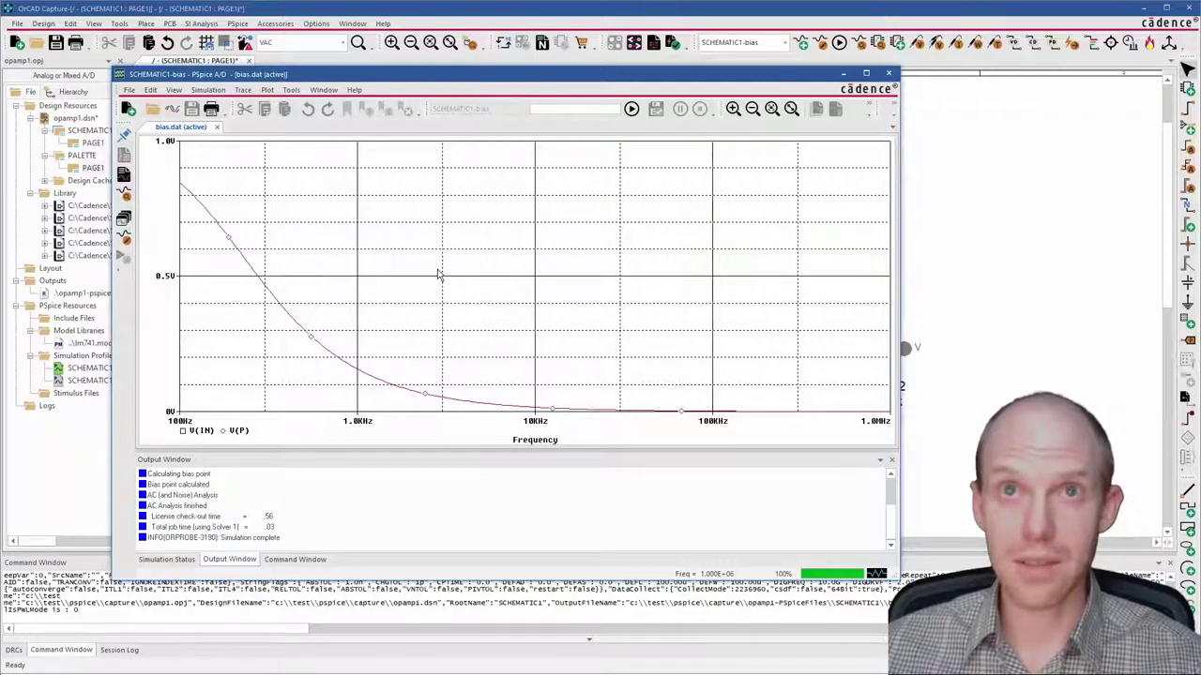
{"action": "key", "text": "Insert"}
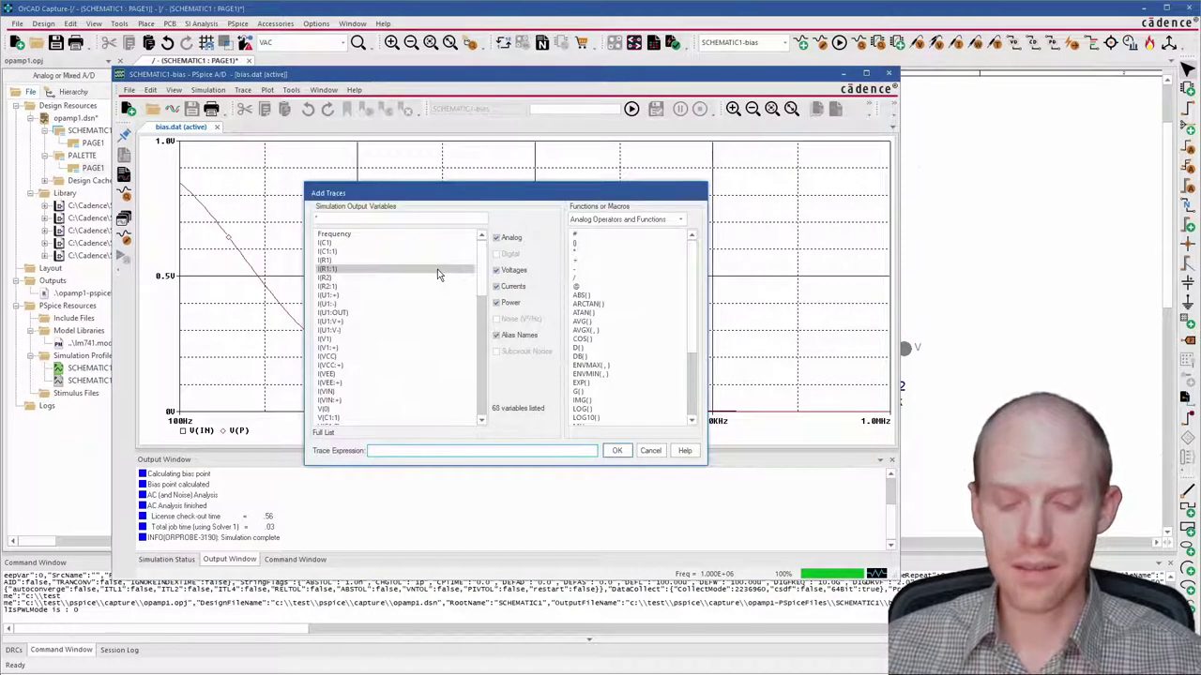
{"action": "type", "text": "V(OUT)"}
{"action": "key", "text": "Return"}
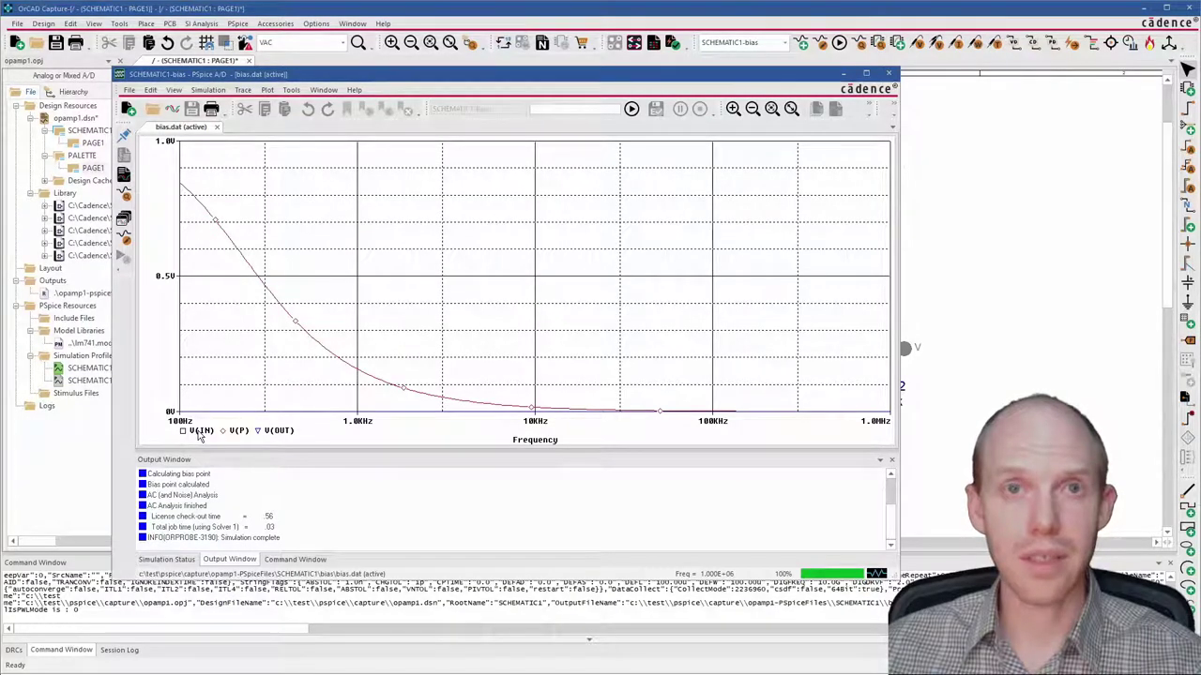
Switch the frequency plot's Y axis to a logarithmic scale in Axis Settings.
{"action": "double_click", "coordinate": [167, 277]}
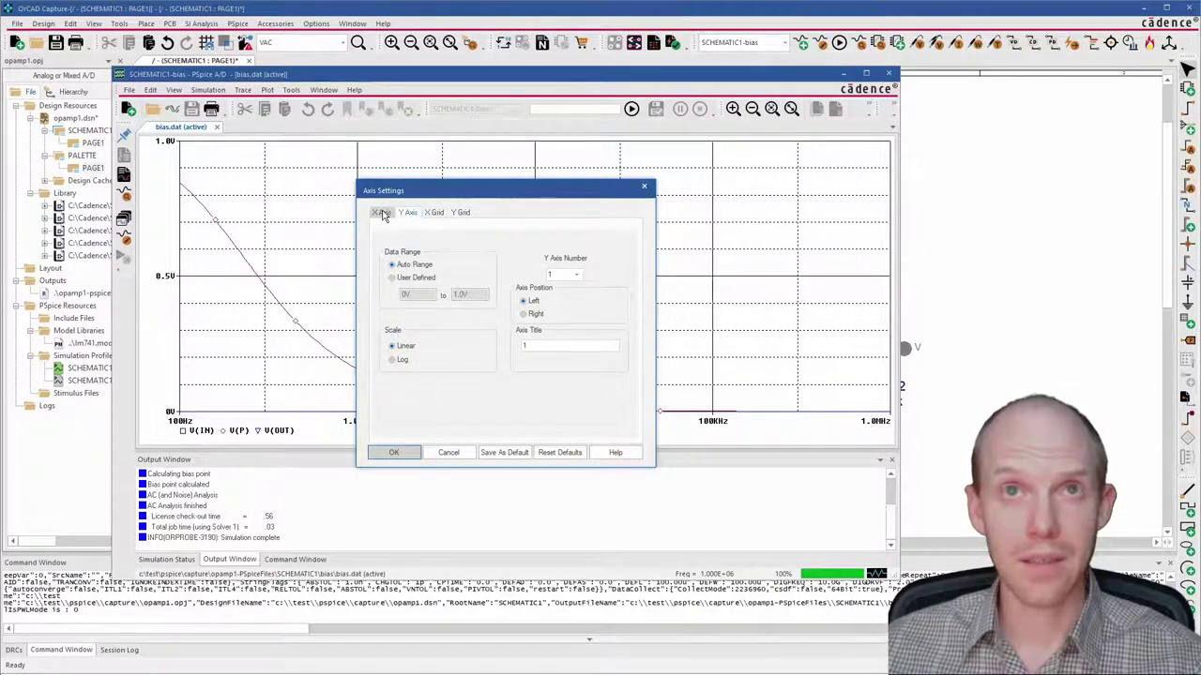
{"action": "left_click", "coordinate": [393, 362]}
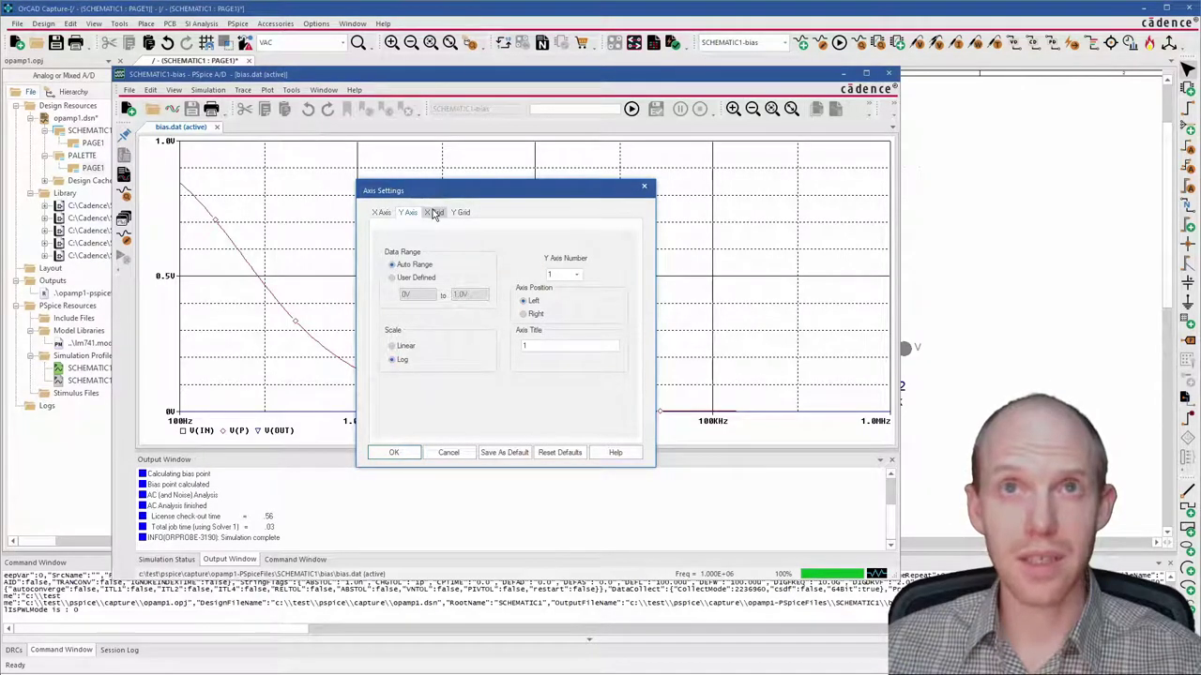
{"action": "left_click", "coordinate": [462, 213]}
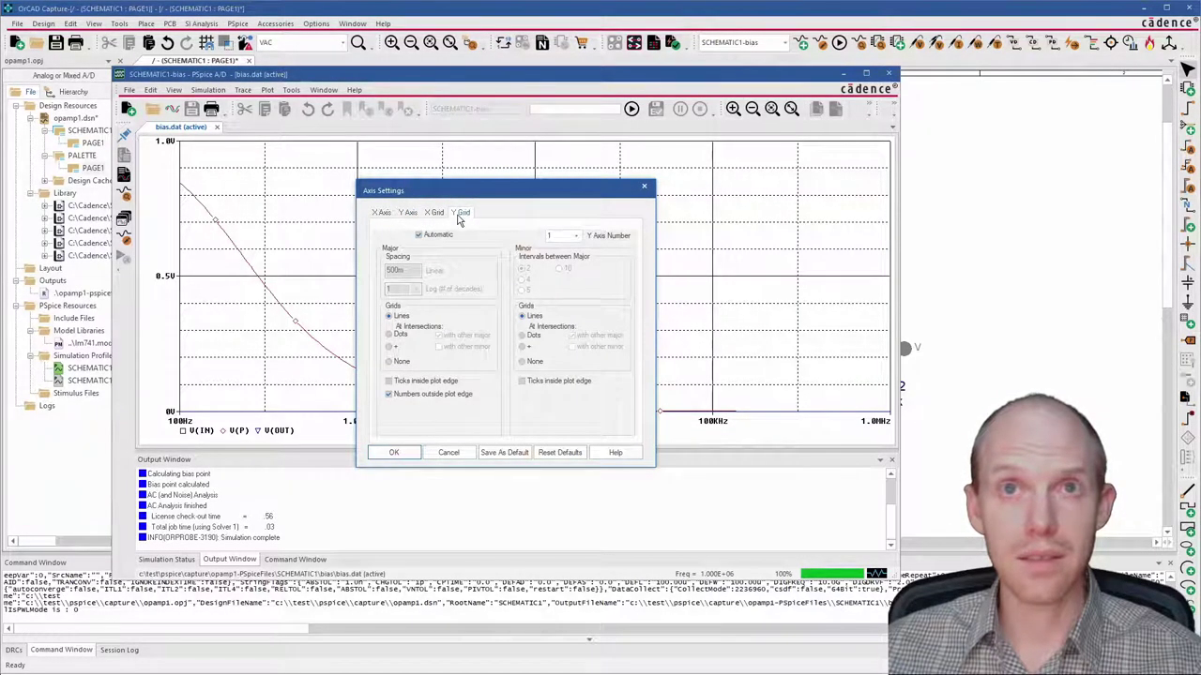
{"action": "left_click", "coordinate": [394, 452]}
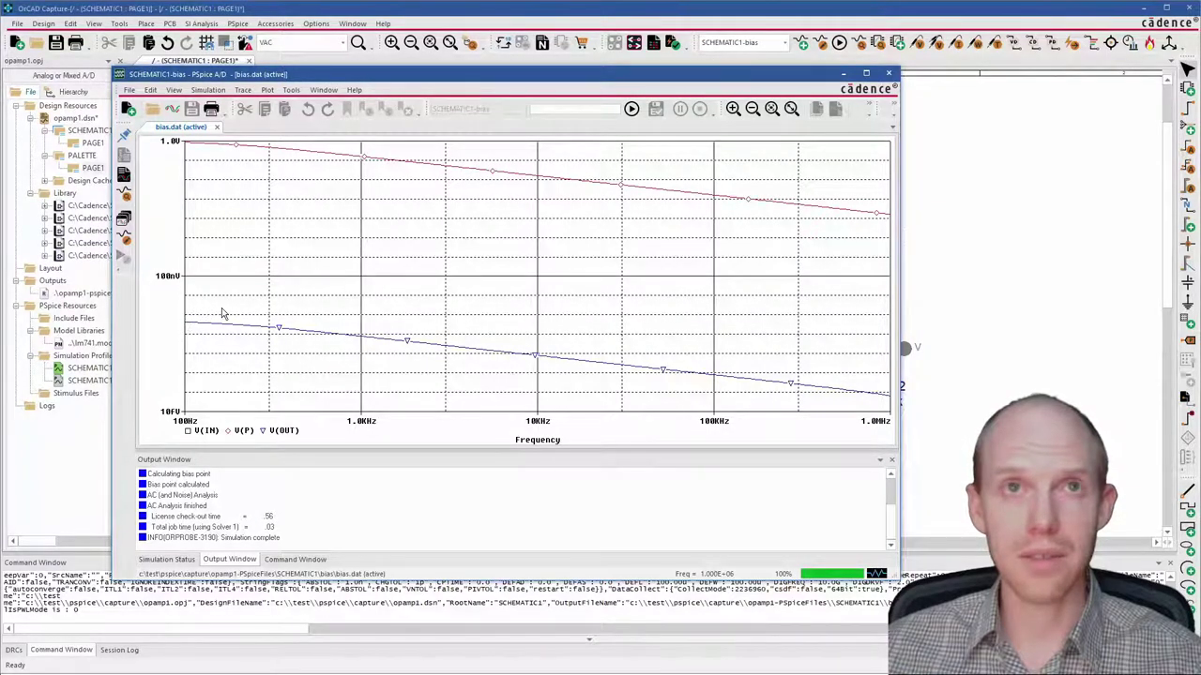
Try wrapping V(IN) in DB(), then dismiss the log-axis error and cancel the edit.
{"action": "double_click", "coordinate": [207, 430]}
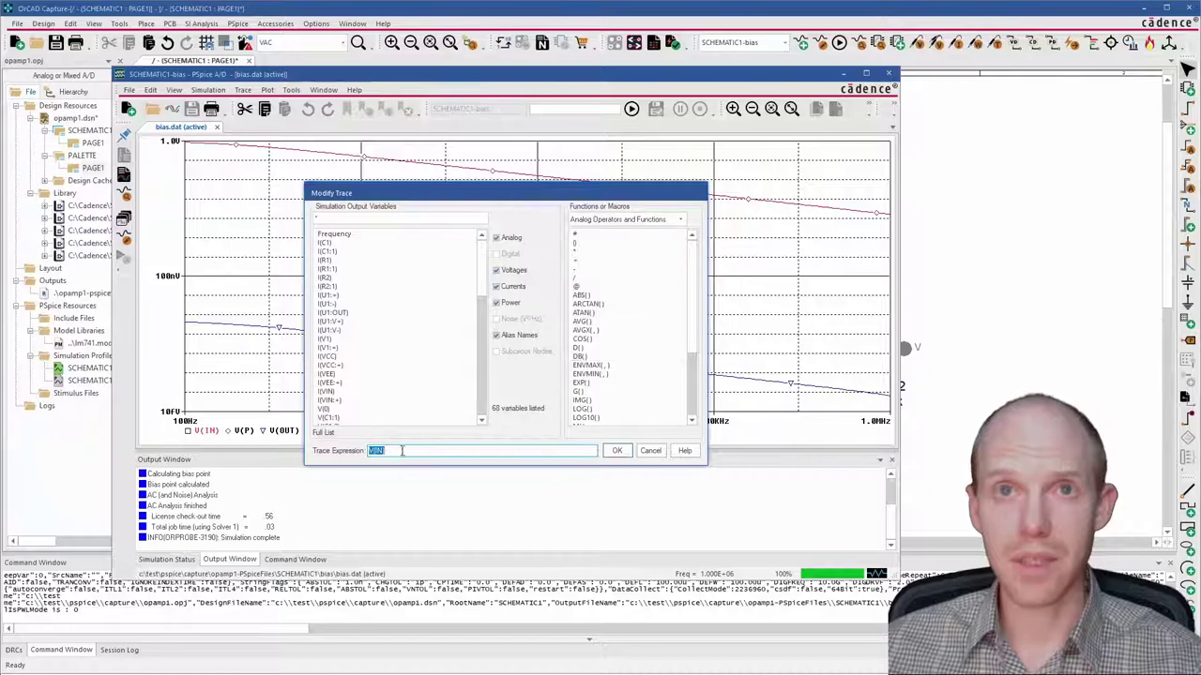
{"action": "left_click", "coordinate": [369, 451]}
{"action": "type", "text": "DB"}
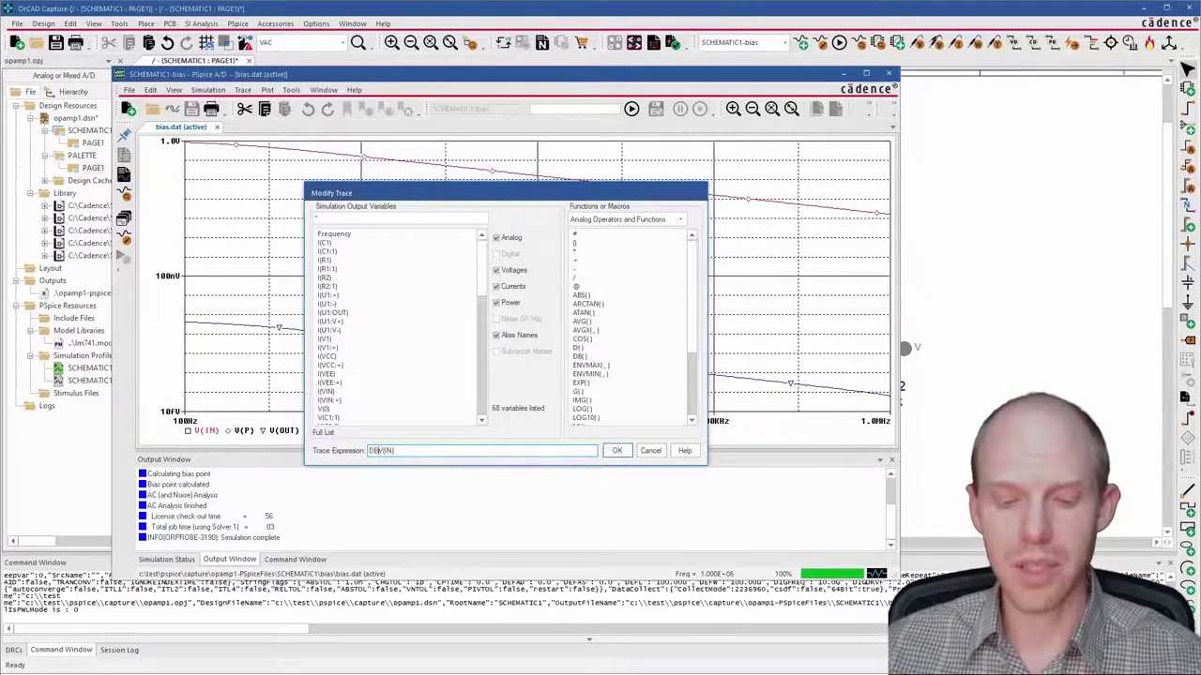
{"action": "type", "text": "("}
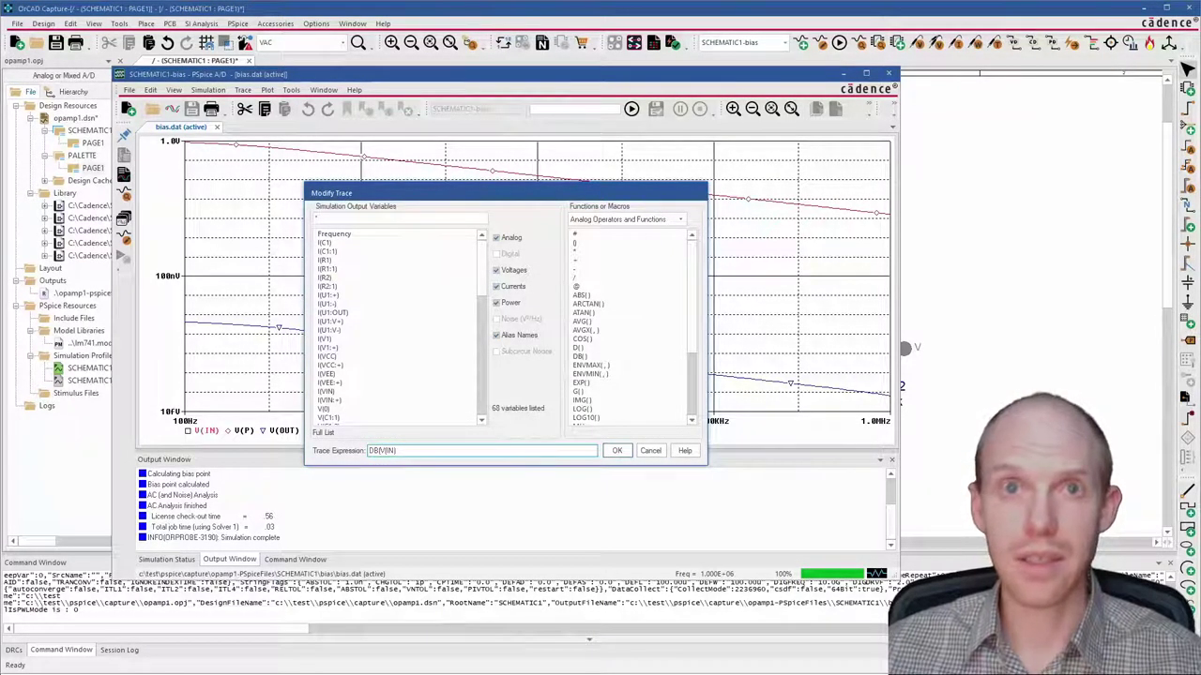
{"action": "left_click", "coordinate": [408, 450]}
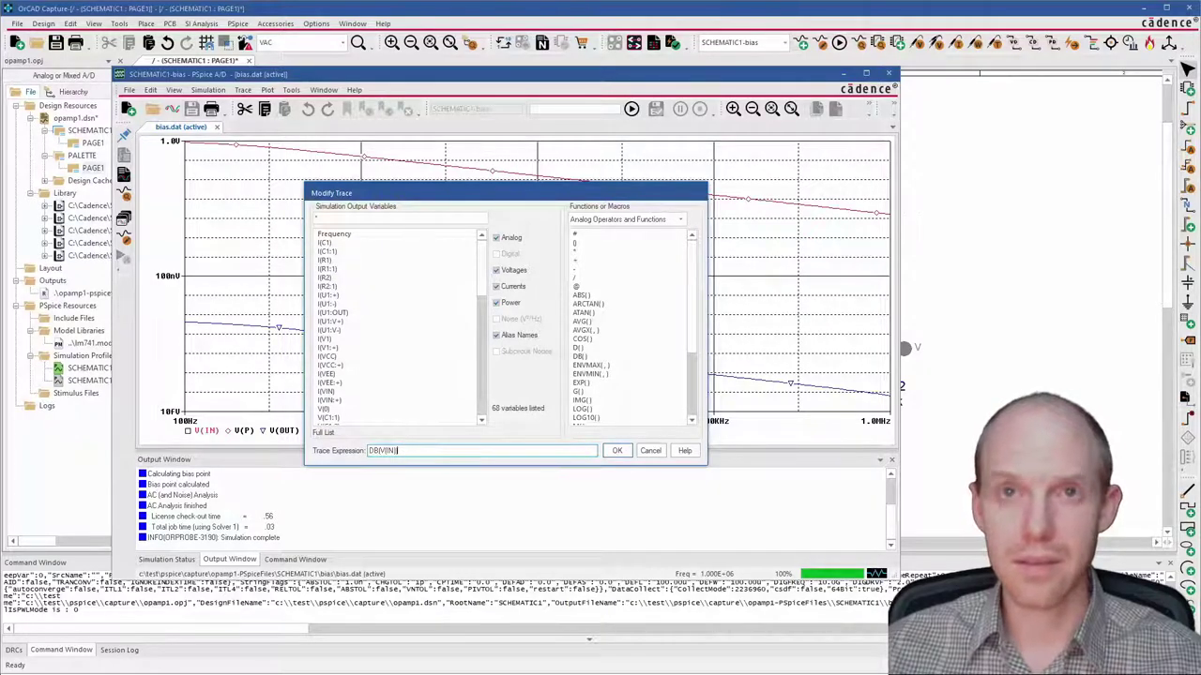
{"action": "left_click", "coordinate": [616, 450]}
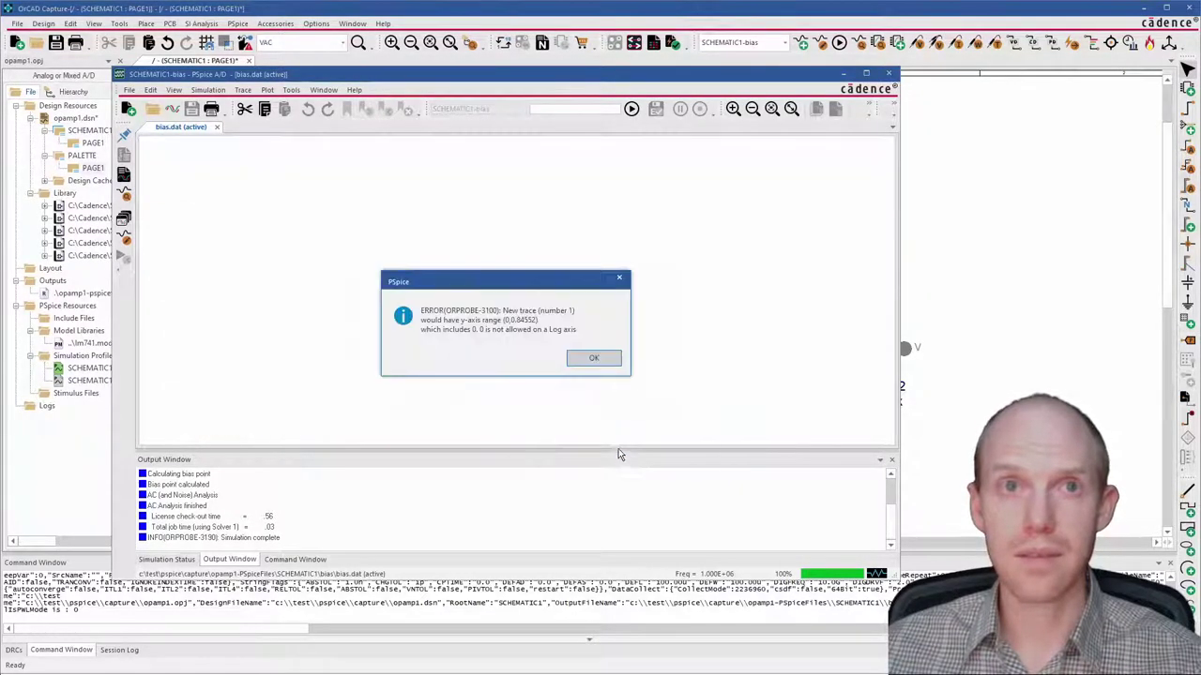
{"action": "left_click", "coordinate": [595, 360]}
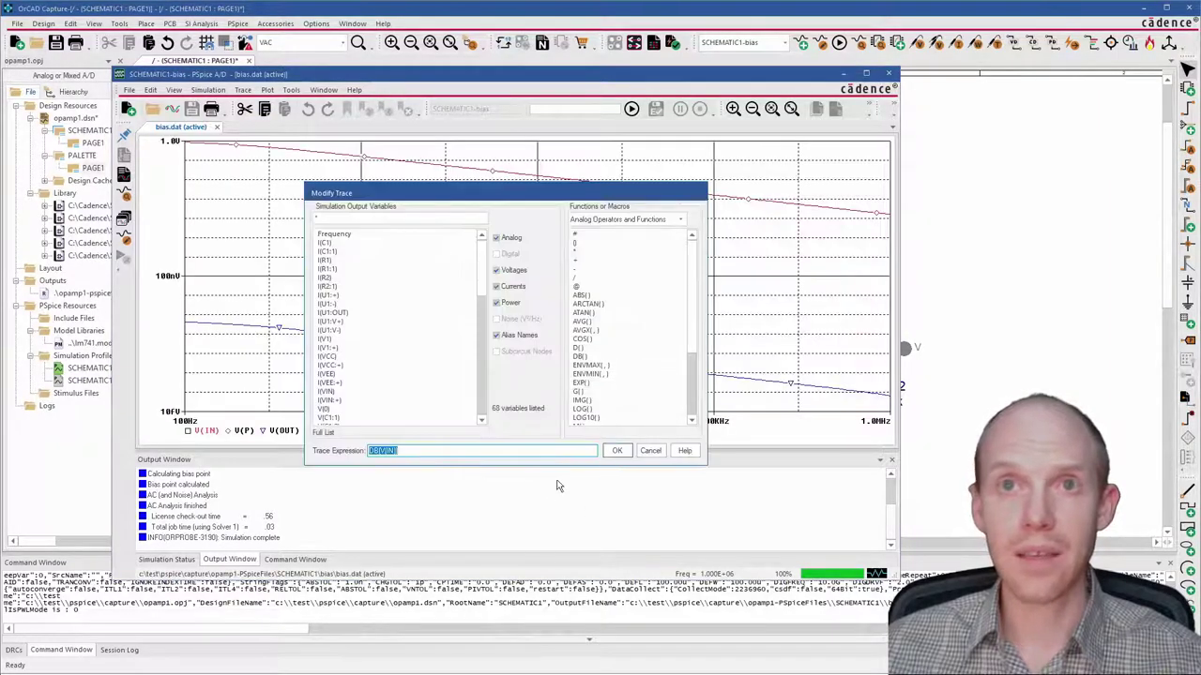
{"action": "left_click", "coordinate": [650, 450]}
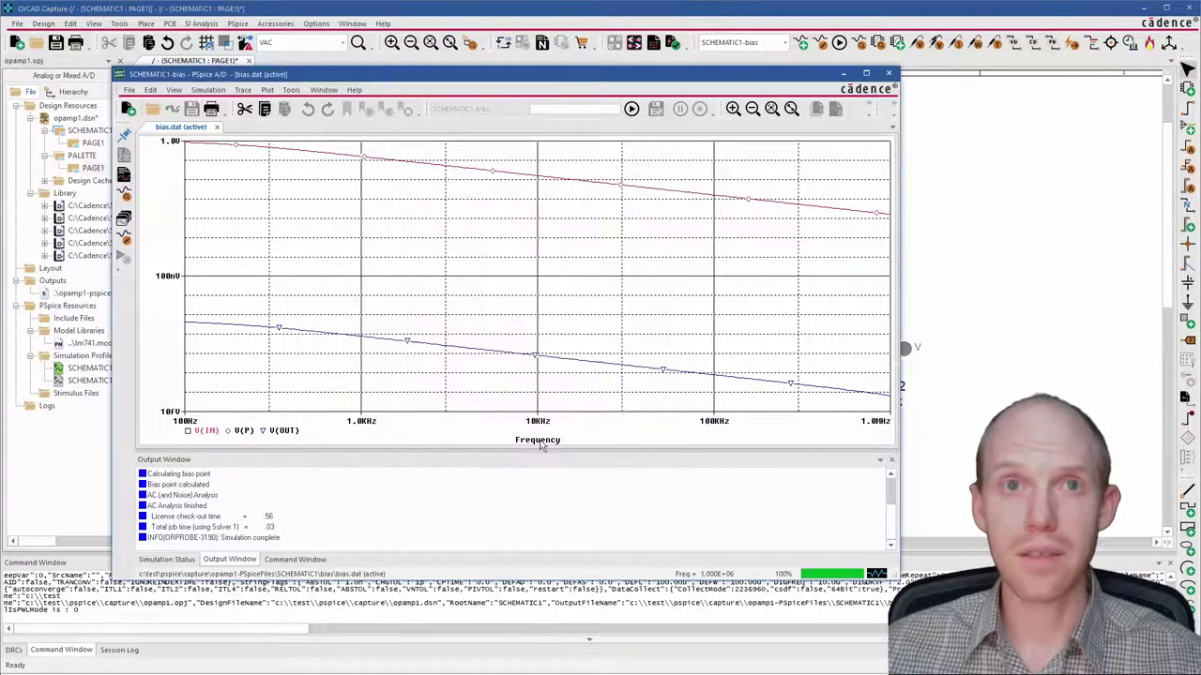
Set the plot's Y axis back to a linear scale.
{"action": "double_click", "coordinate": [173, 281]}
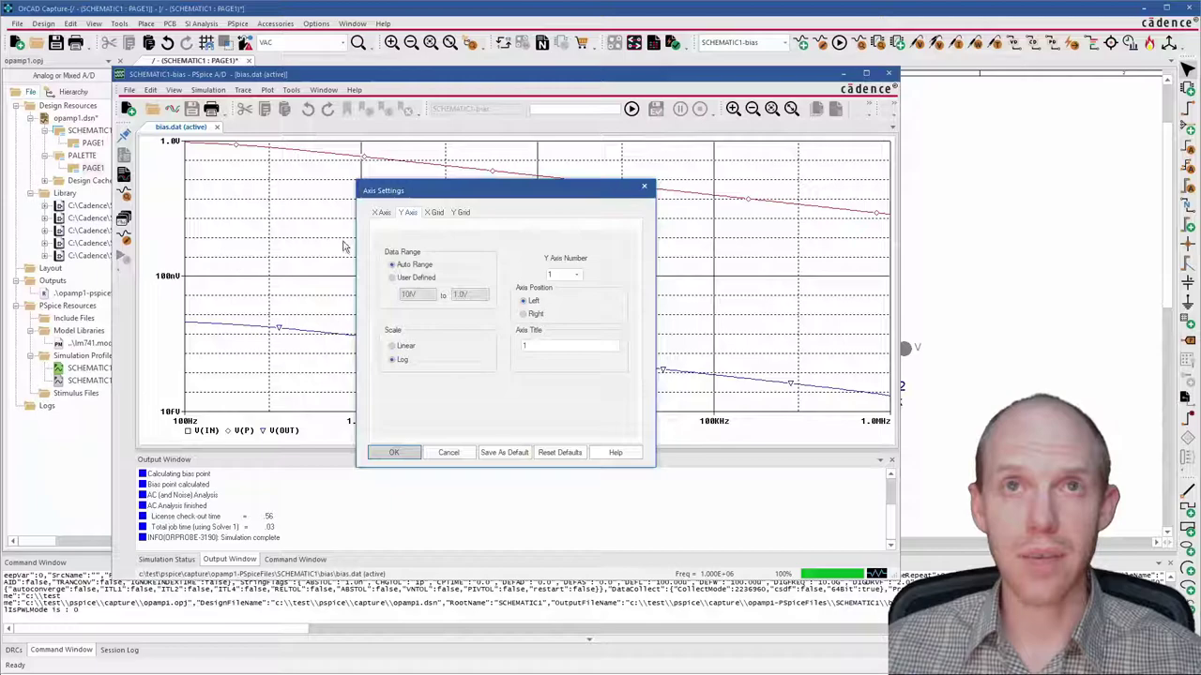
{"action": "left_click", "coordinate": [394, 346]}
{"action": "left_click", "coordinate": [394, 452]}
Change the V(IN) trace expression to DB(V(IN)).
{"action": "double_click", "coordinate": [201, 431]}
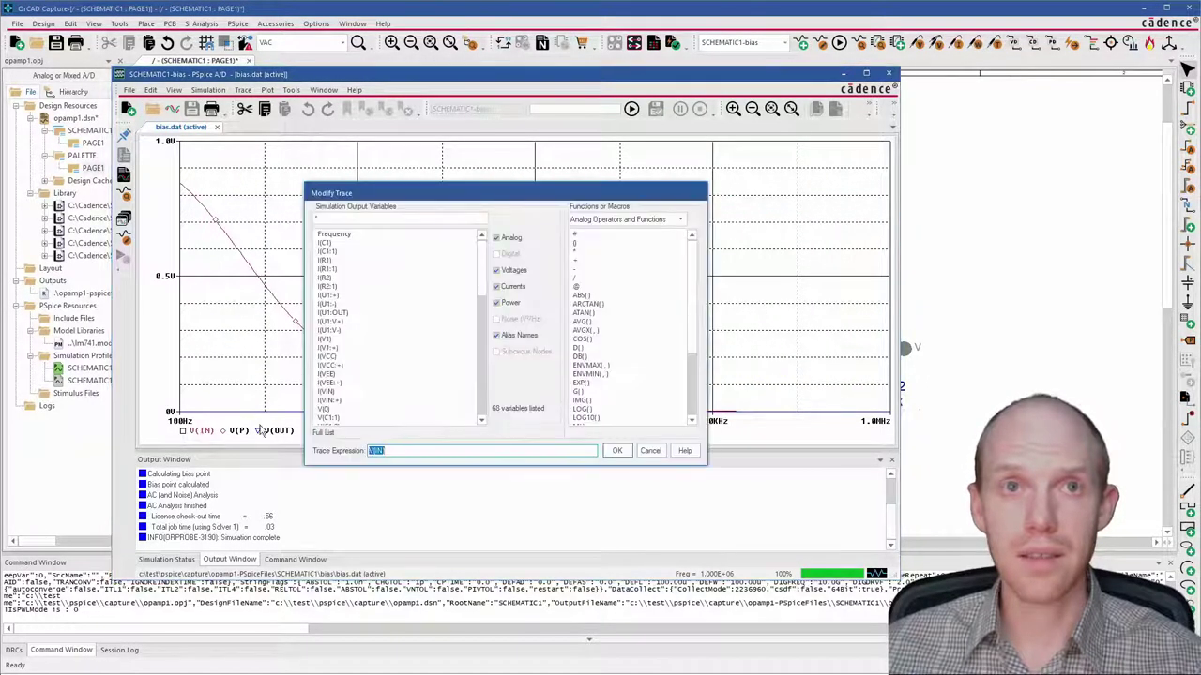
{"action": "key", "text": "Home"}
{"action": "type", "text": "DB("}
{"action": "key", "text": "End"}
{"action": "type", "text": ")"}
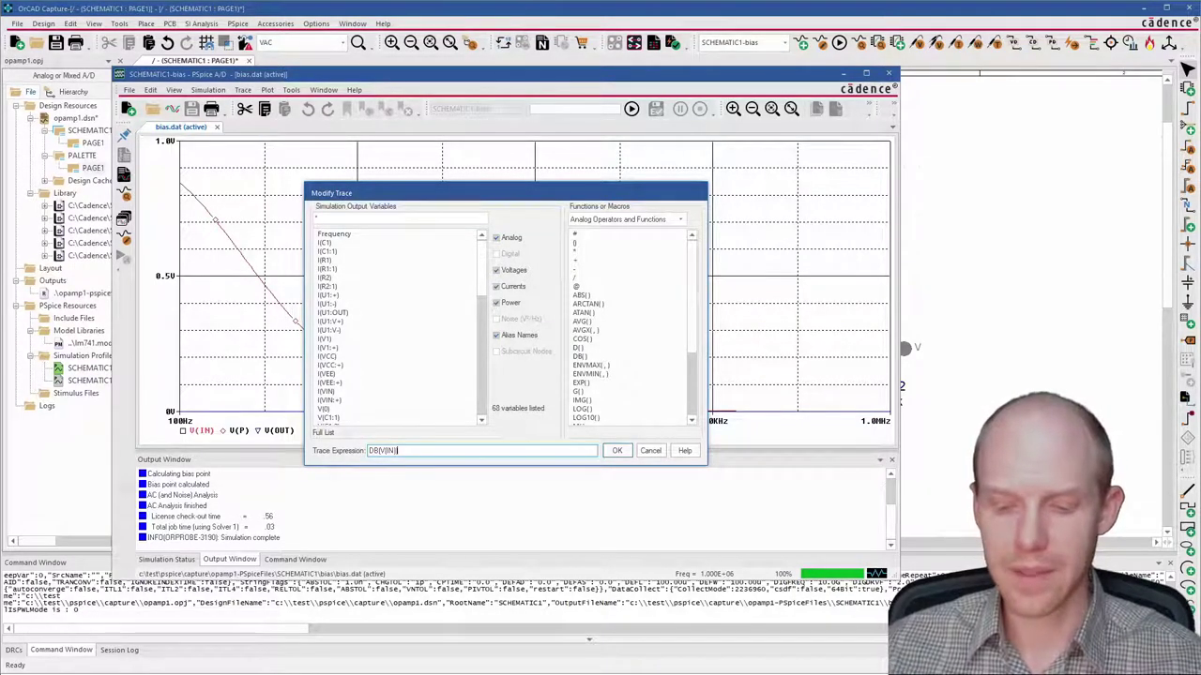
{"action": "key", "text": "Return"}
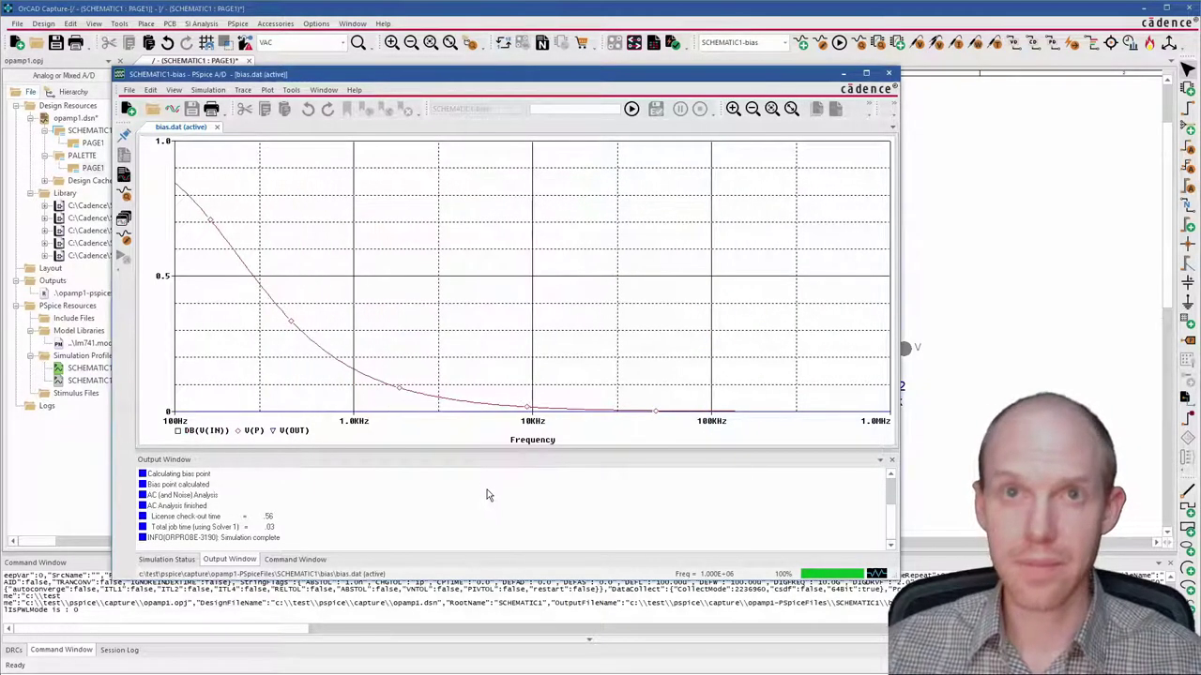
Change the V(P) and V(OUT) traces to DB(V(P)) and DB(V(OUT)).
{"action": "double_click", "coordinate": [254, 431]}
{"action": "left_click", "coordinate": [368, 452]}
{"action": "type", "text": "DB(V(P"}
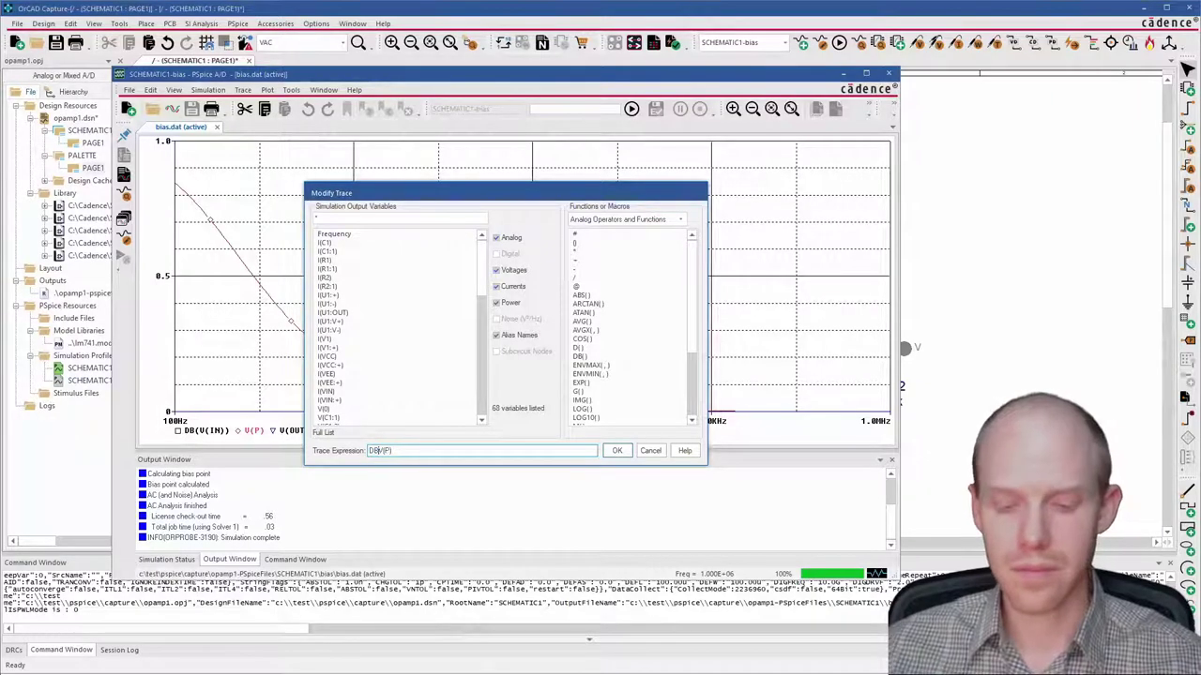
{"action": "key", "text": "Return"}
{"action": "double_click", "coordinate": [314, 430]}
{"action": "left_click", "coordinate": [368, 451]}
{"action": "type", "text": "DB("}
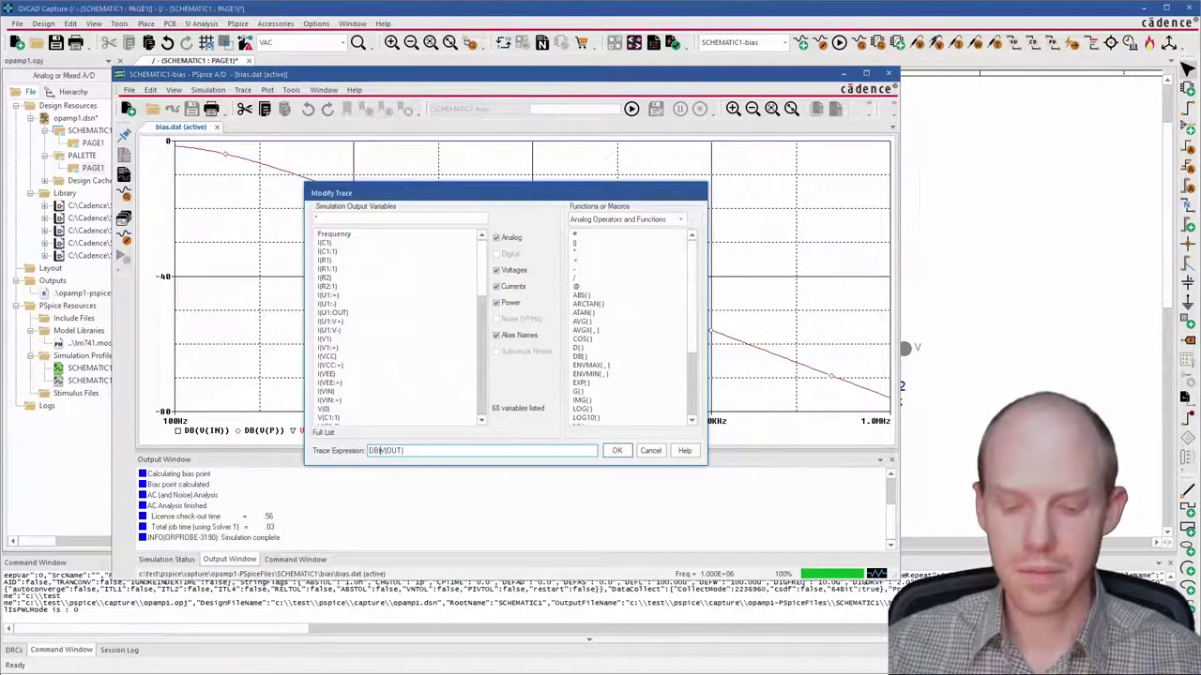
{"action": "key", "text": "Return"}
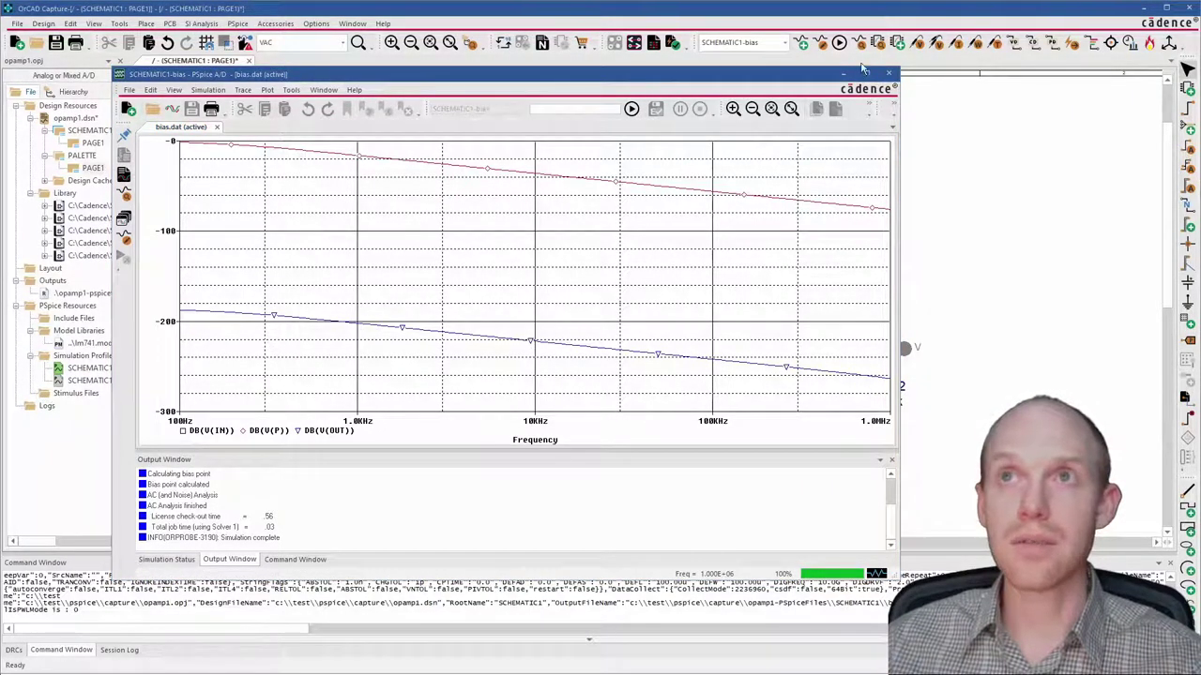
Set capacitor C1 from 1u to 100p, rerun the simulation, and select the DB(V(P)) trace.
{"action": "left_click_drag", "start_coordinate": [701, 79], "coordinate": [582, 71]}
{"action": "left_click_drag", "start_coordinate": [794, 242], "coordinate": [455, 243]}
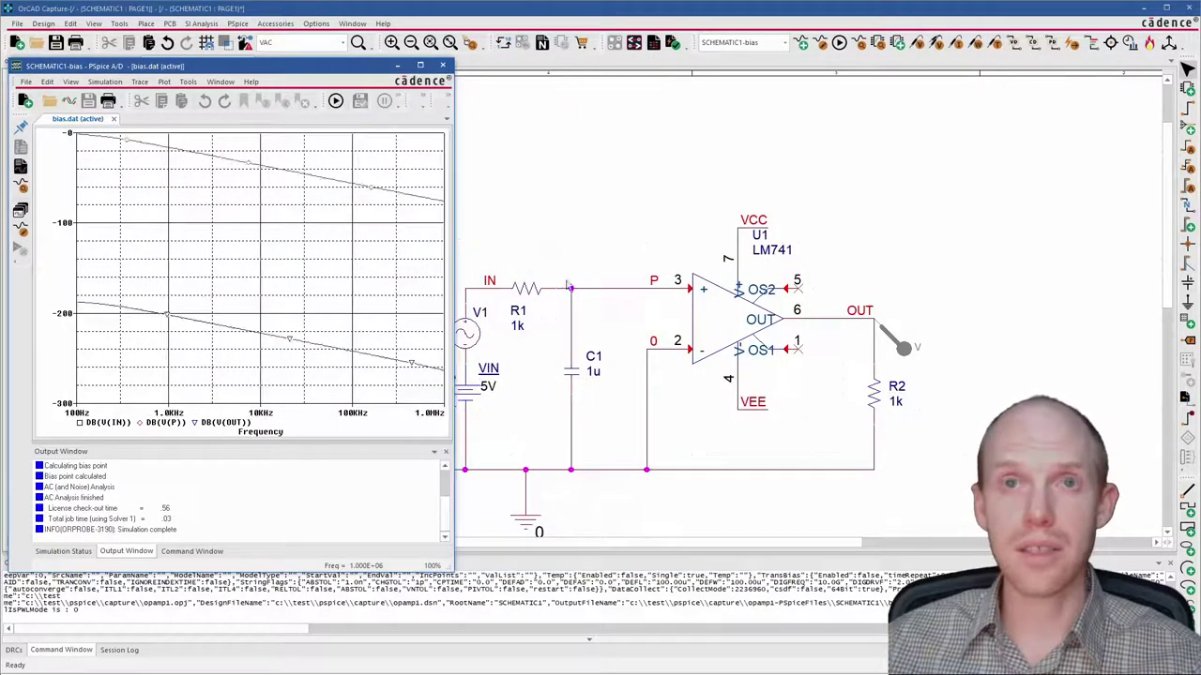
{"action": "left_click", "coordinate": [575, 376]}
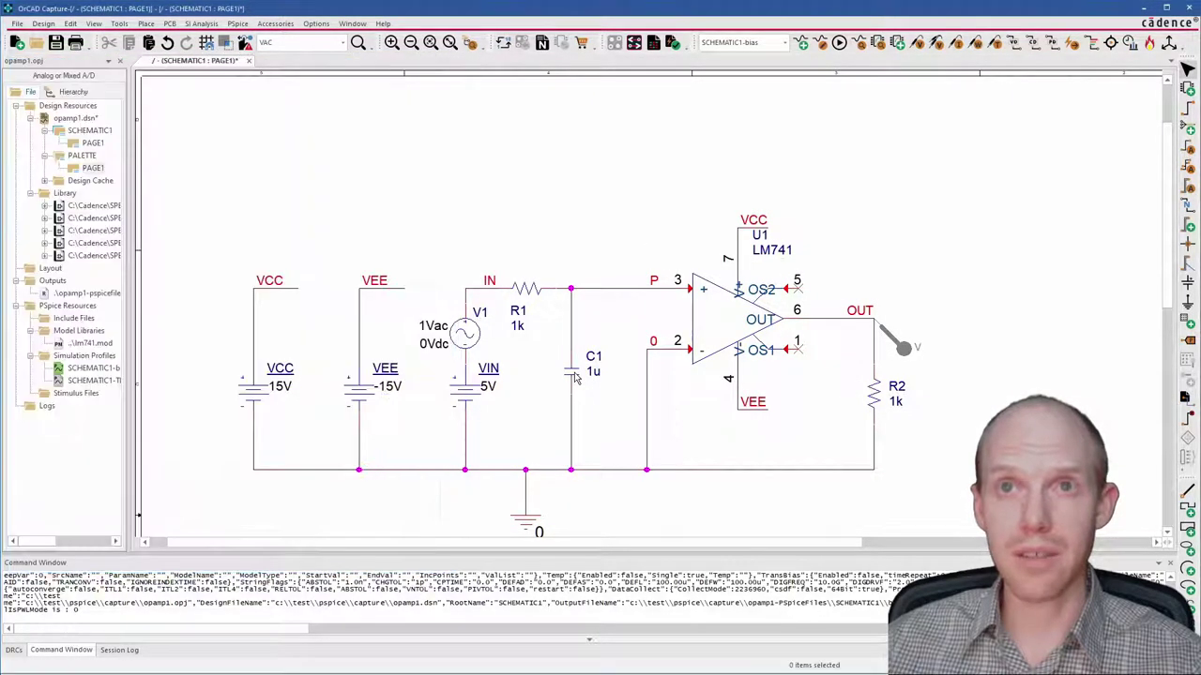
{"action": "left_click", "coordinate": [593, 372]}
{"action": "double_click", "coordinate": [593, 372]}
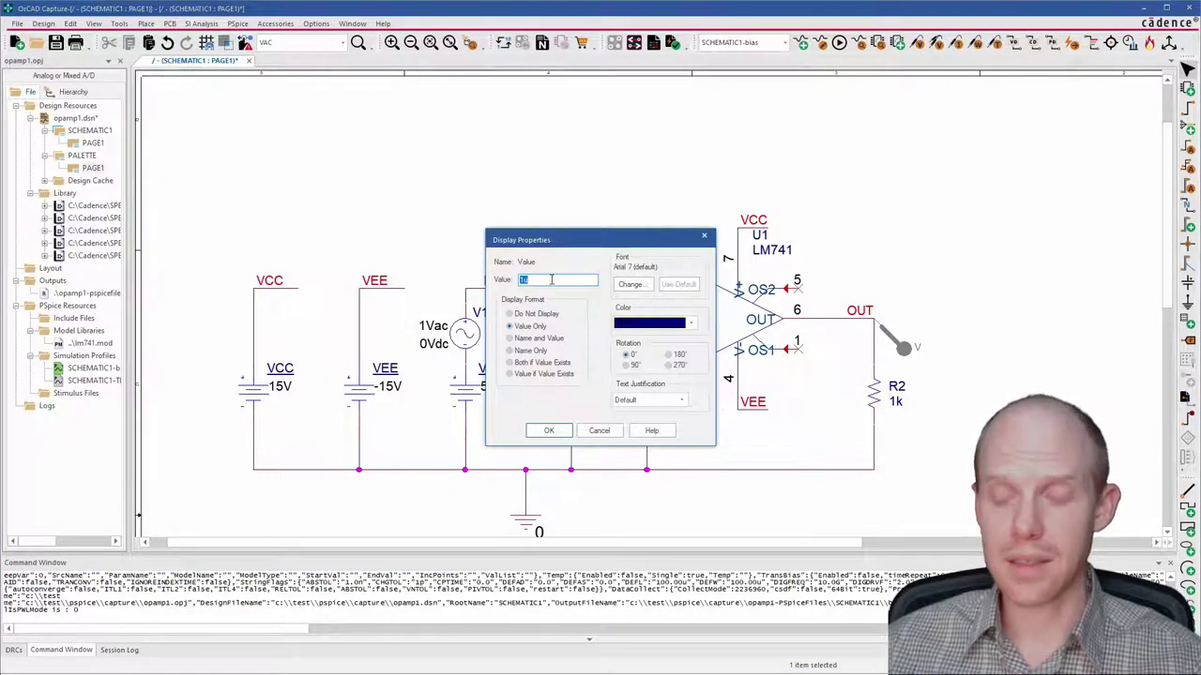
{"action": "key", "text": "Return"}
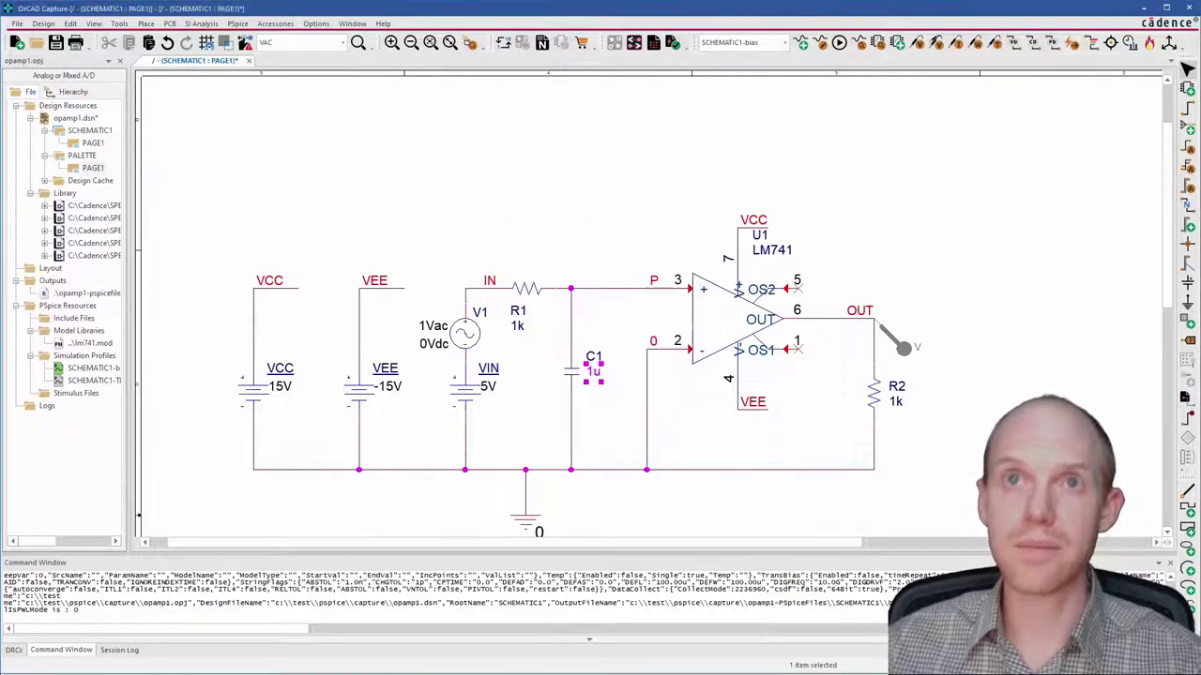
{"action": "left_click", "coordinate": [840, 42]}
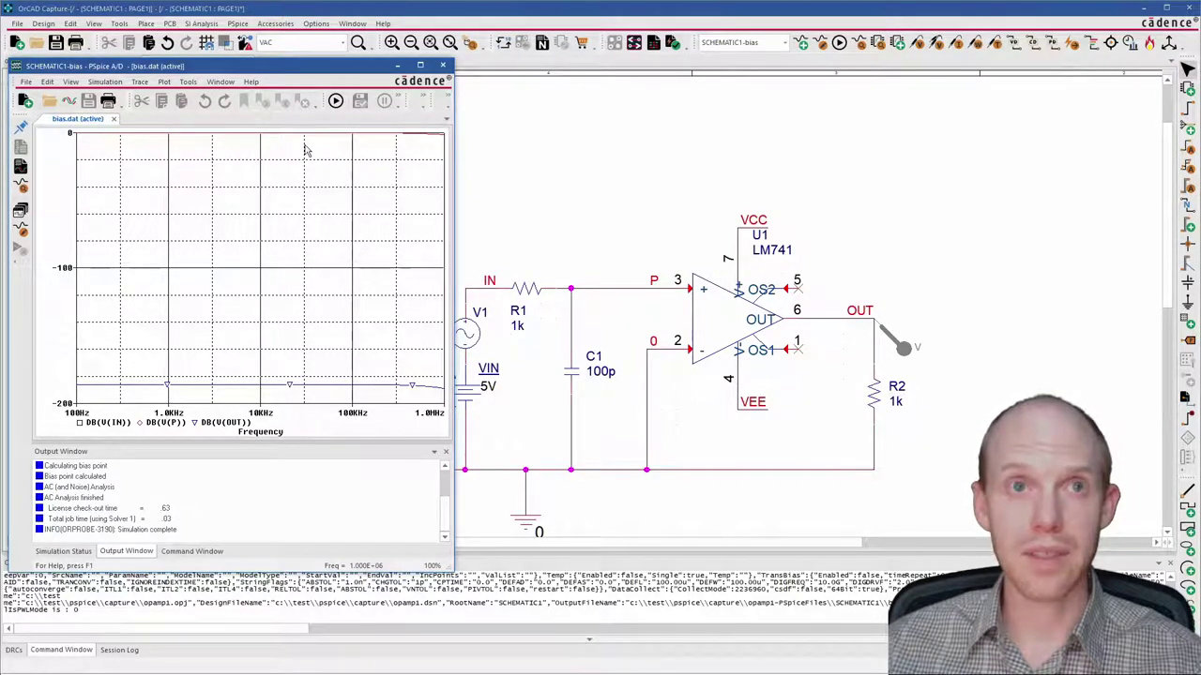
{"action": "left_click", "coordinate": [178, 424]}
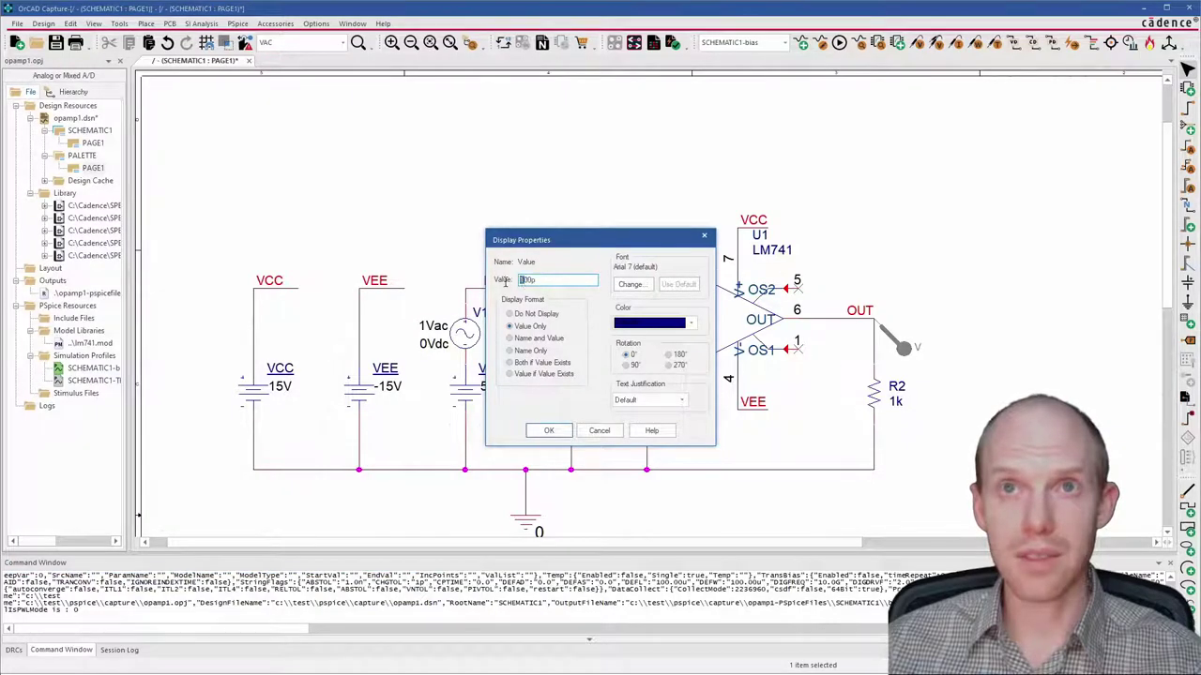
Change C1's value to 10n and rerun the PSpice simulation.
{"action": "type", "text": "0"}
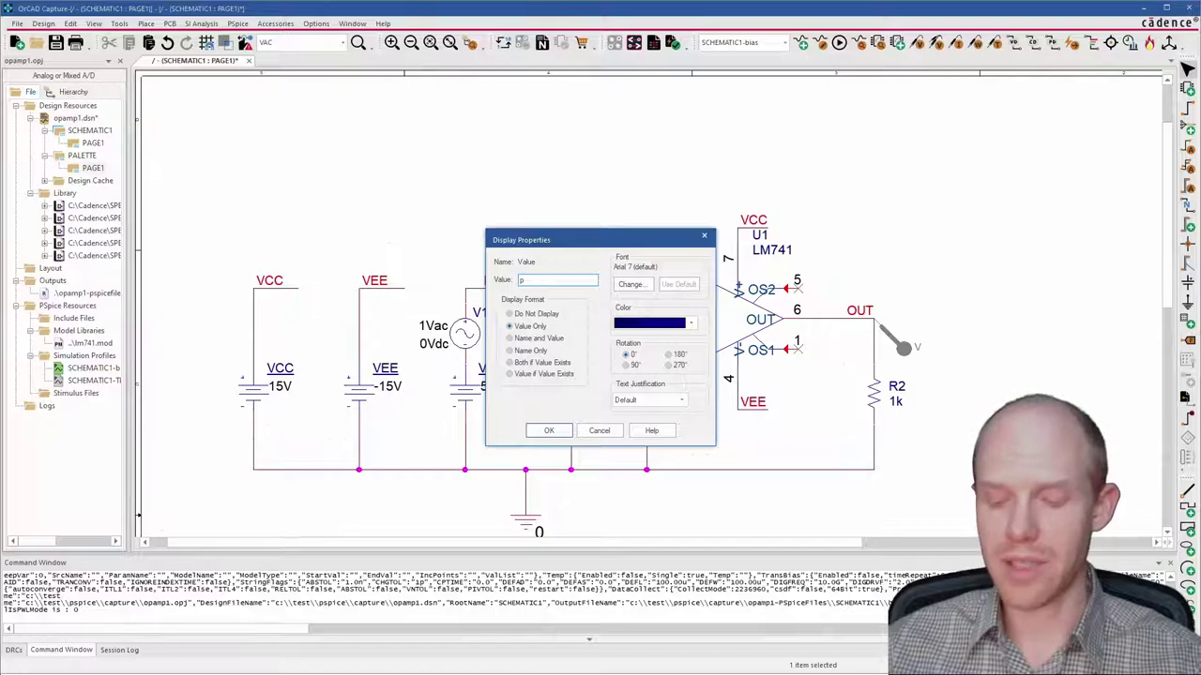
{"action": "type", "text": "10n"}
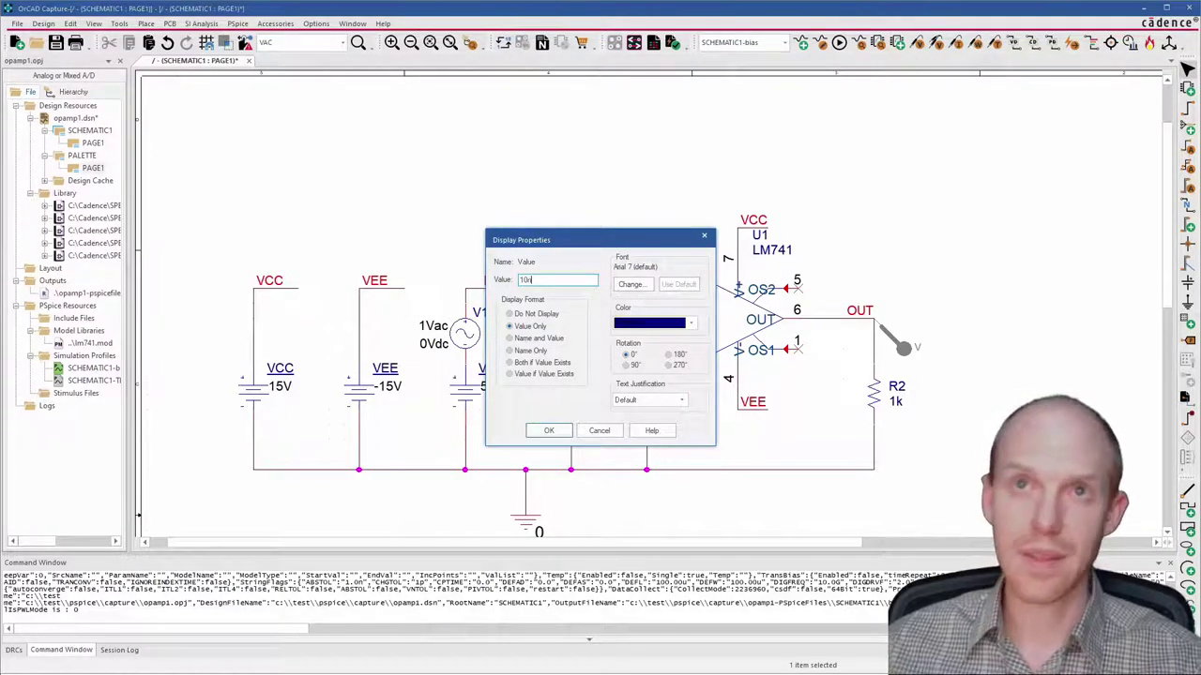
{"action": "left_click", "coordinate": [548, 430]}
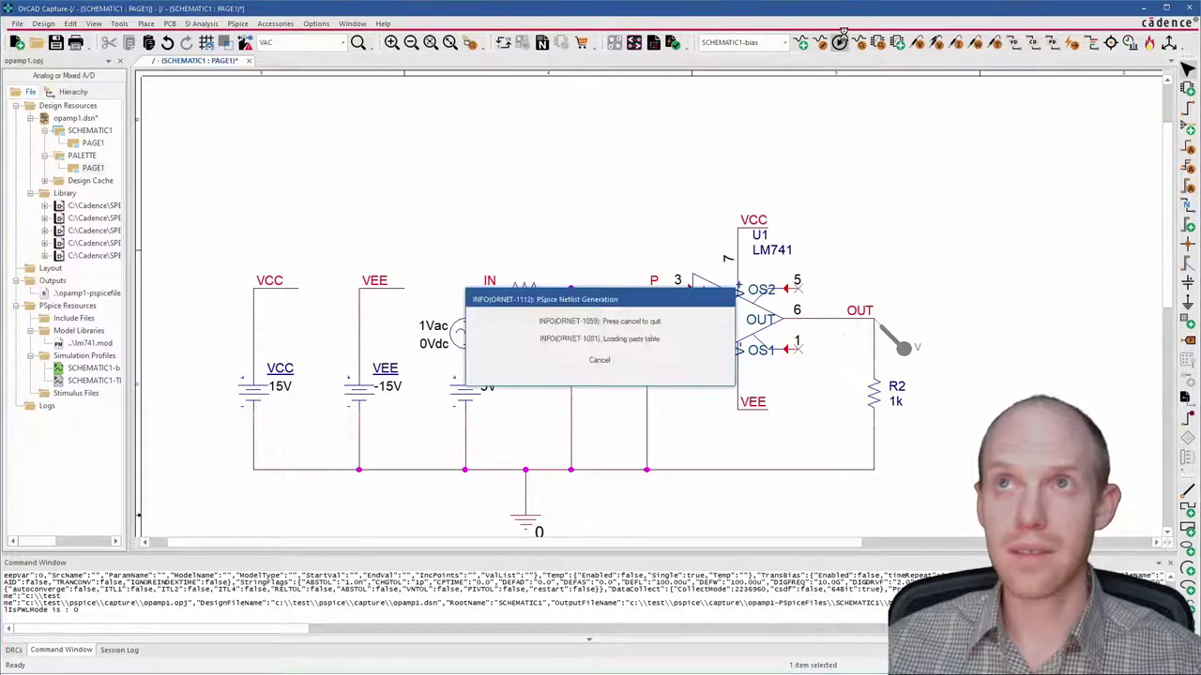
{"action": "left_click", "coordinate": [840, 41]}
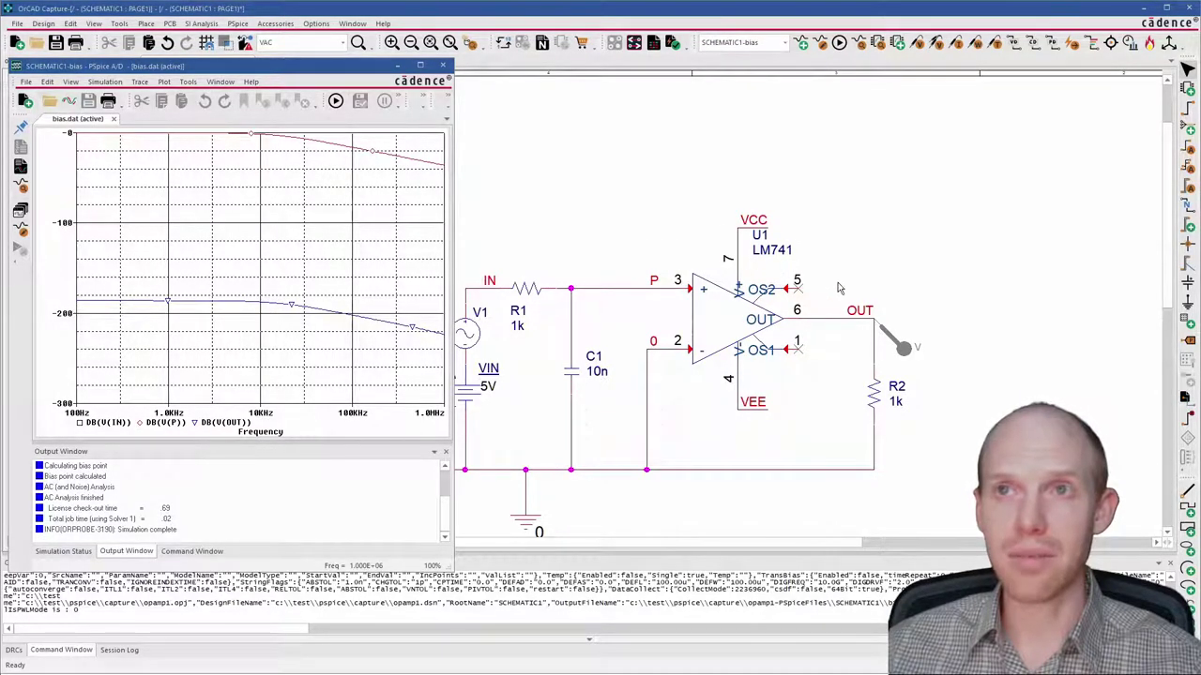
{"action": "left_click", "coordinate": [860, 230]}
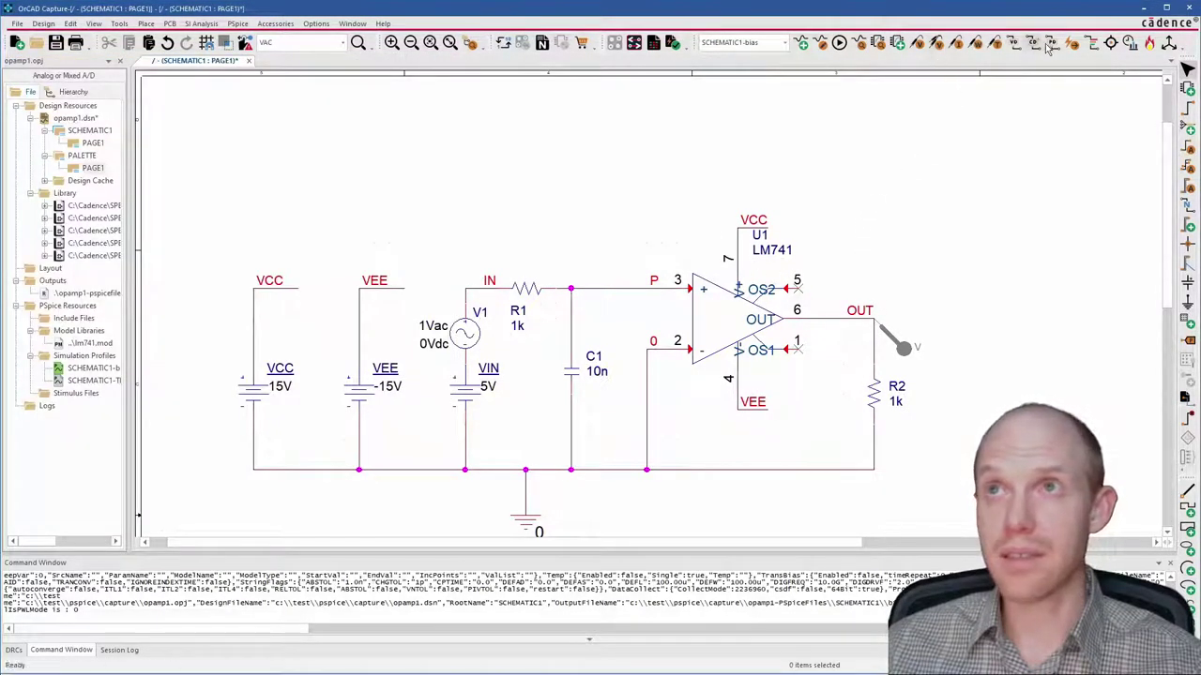
Show bias-point voltages and remove the duplicate 4.990V labels at IN and pin P.
{"action": "left_click", "coordinate": [1013, 42]}
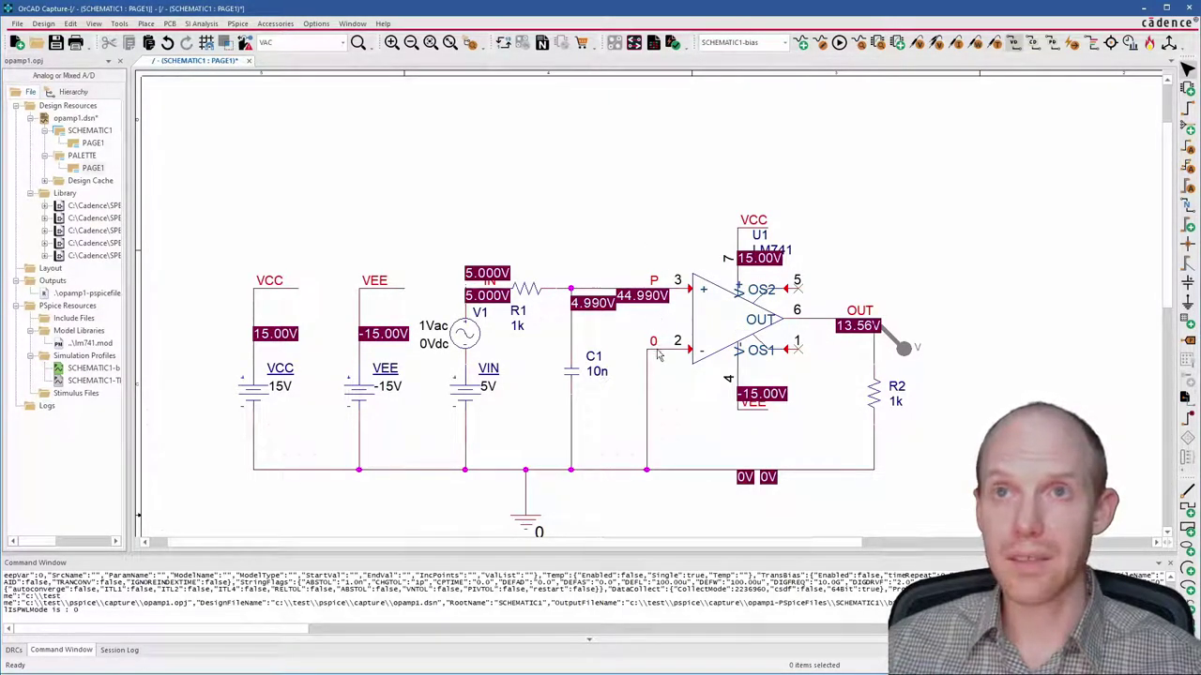
{"action": "left_click_drag", "start_coordinate": [630, 298], "coordinate": [612, 224]}
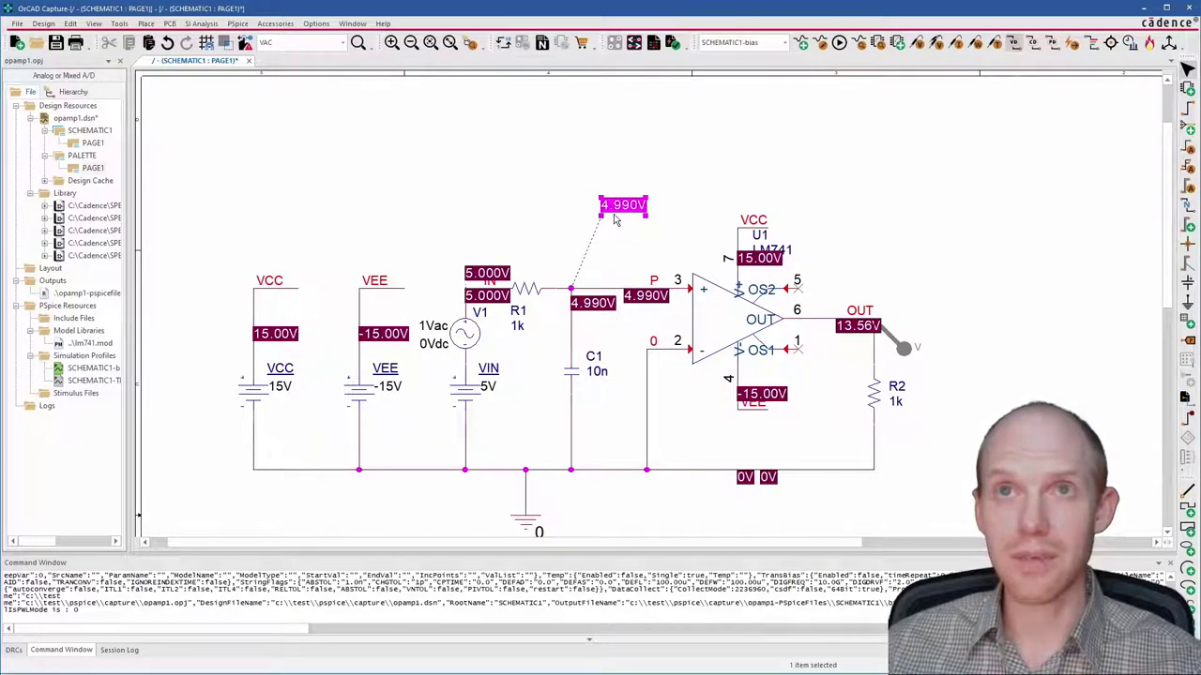
{"action": "left_click_drag", "start_coordinate": [640, 297], "coordinate": [618, 242]}
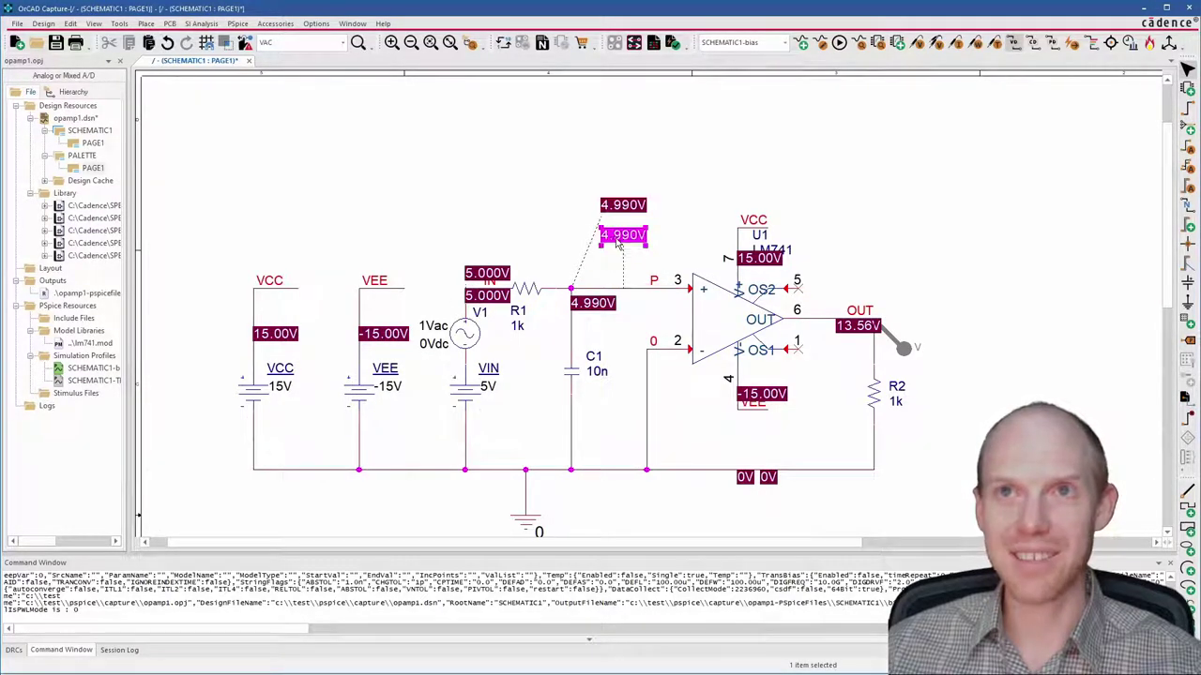
{"action": "left_click", "coordinate": [472, 273]}
{"action": "key", "text": "Delete"}
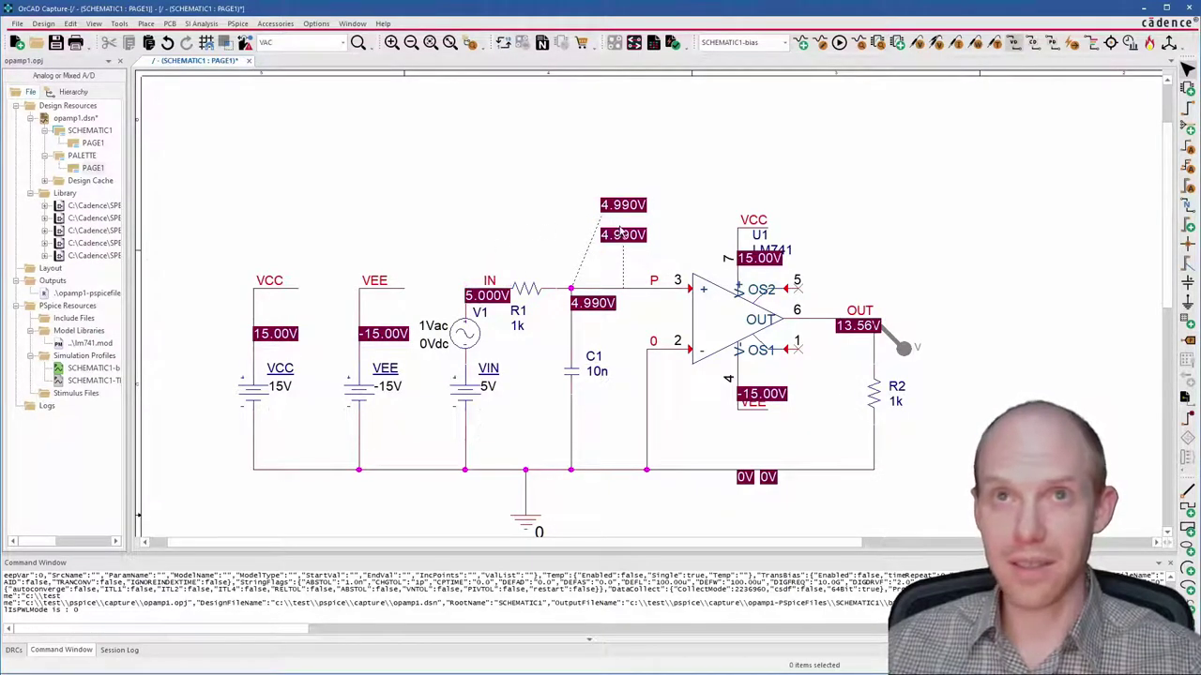
{"action": "left_click", "coordinate": [623, 235]}
{"action": "key", "text": "Delete"}
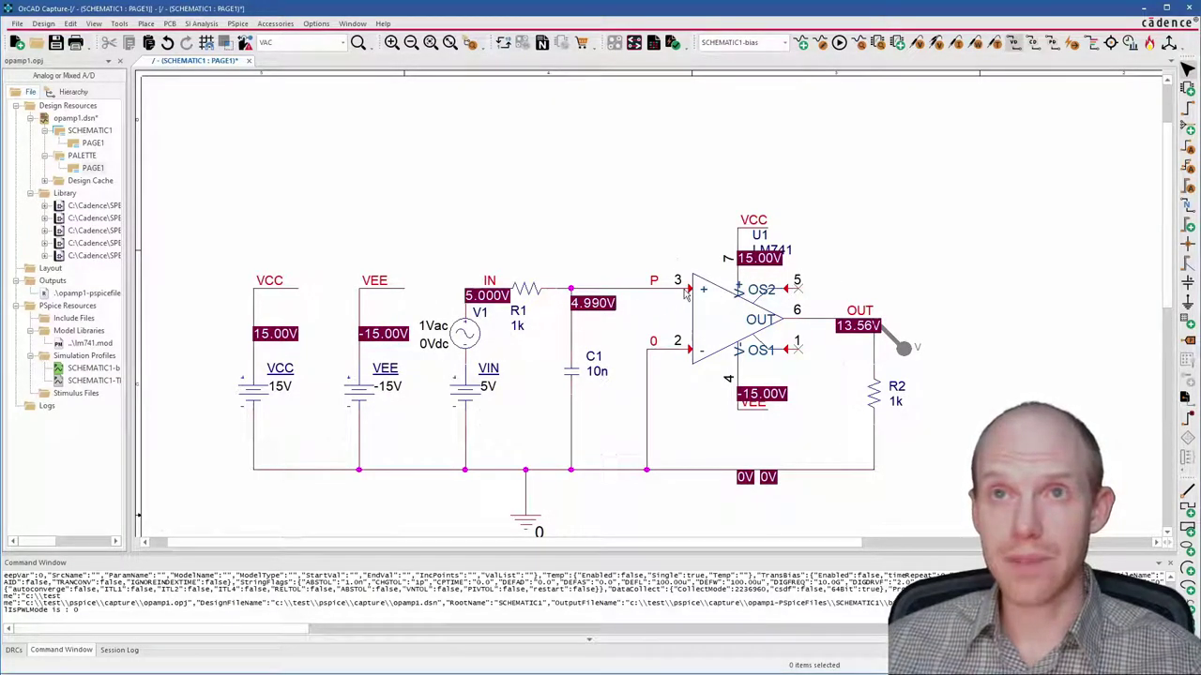
Select the 13.56V output label and bring up the simulation results with F11.
{"action": "left_click", "coordinate": [856, 331]}
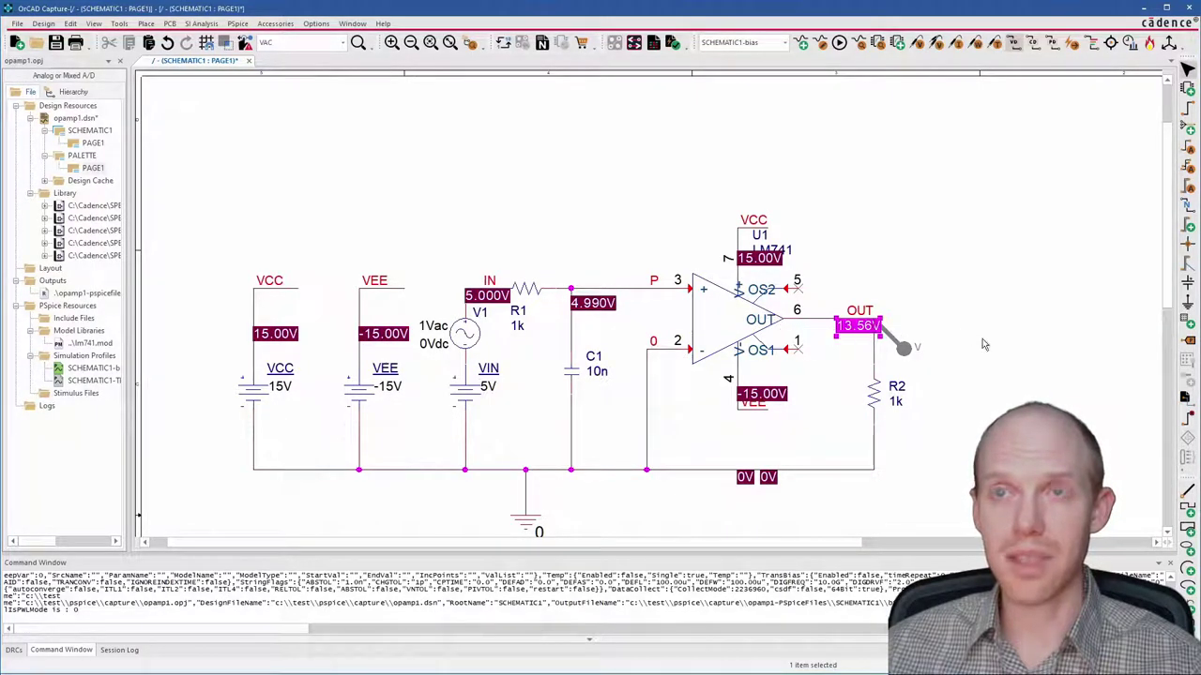
{"action": "key", "text": "F11"}
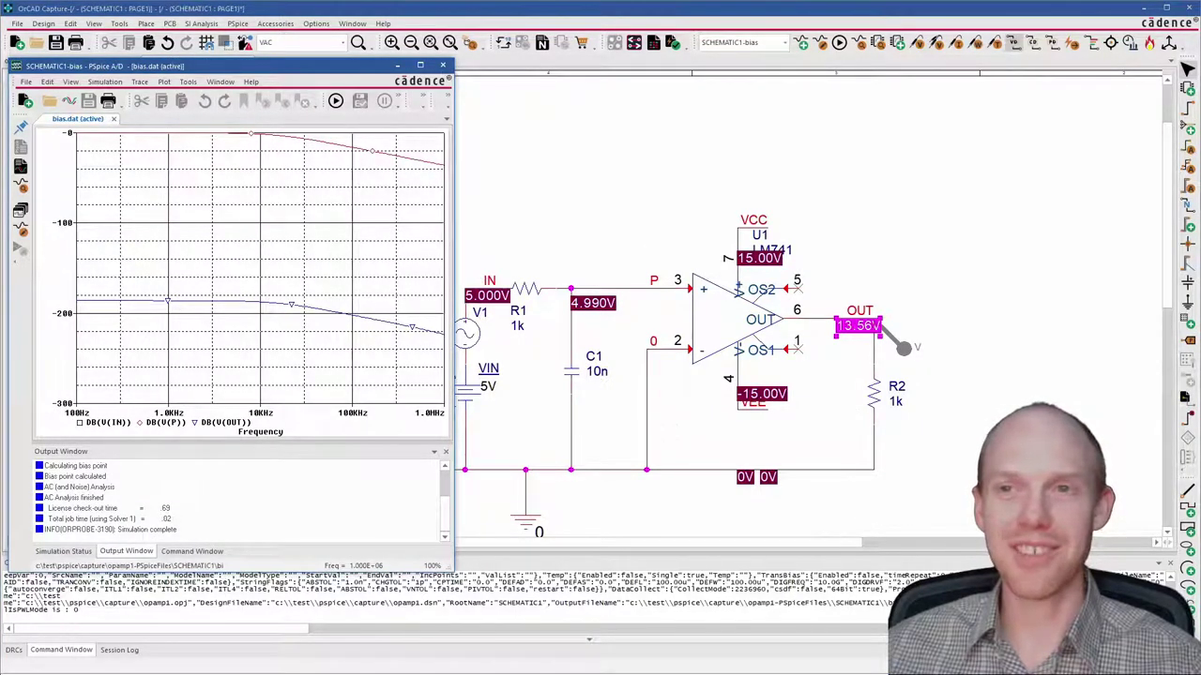
{"action": "left_click", "coordinate": [457, 152]}
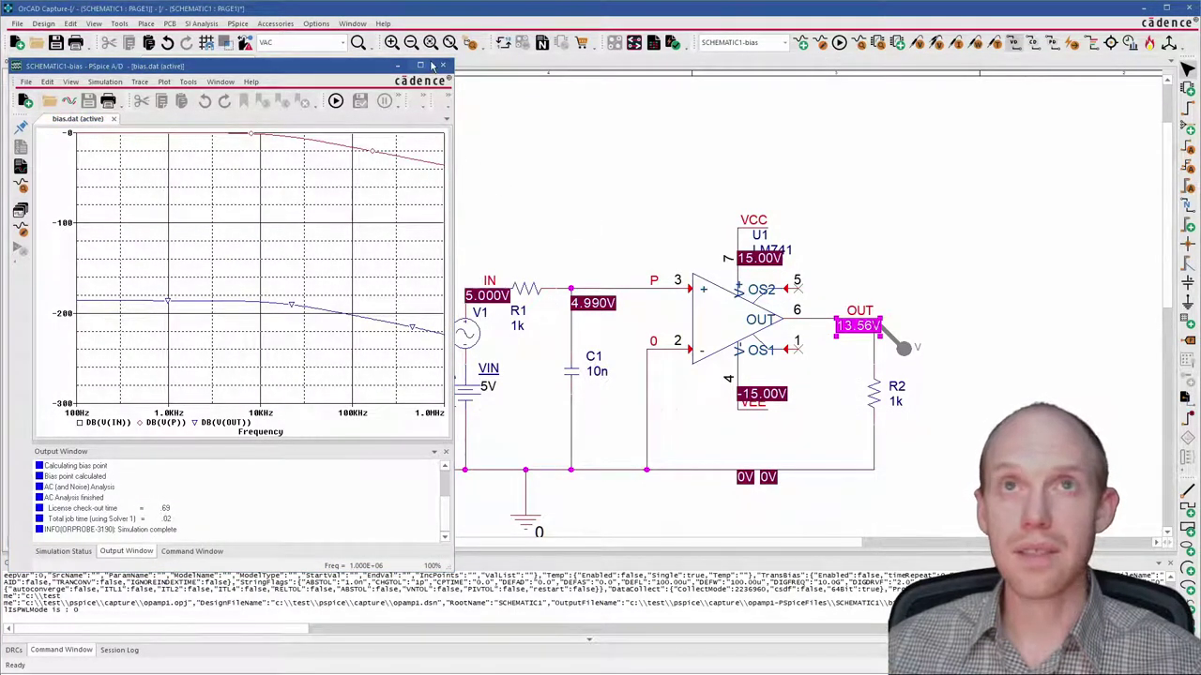
Open the simulation profile, keep the AC sweep, and enable a parametric sweep.
{"action": "left_click", "coordinate": [398, 66]}
{"action": "left_click", "coordinate": [819, 42]}
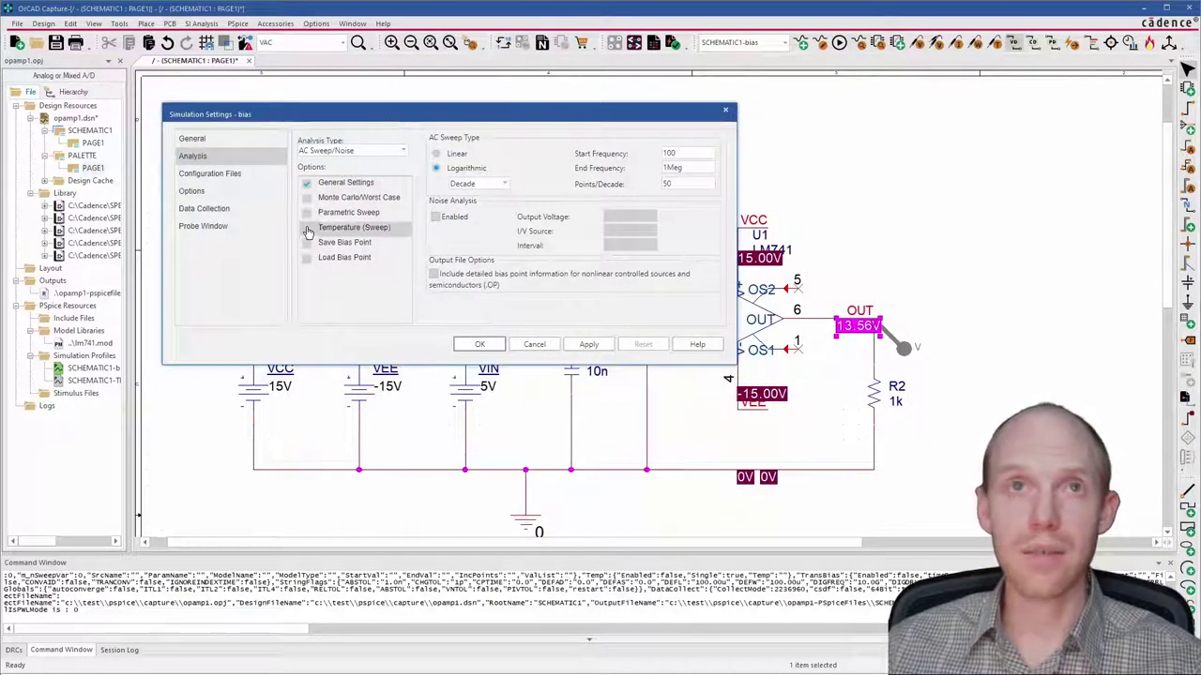
{"action": "left_click", "coordinate": [378, 151]}
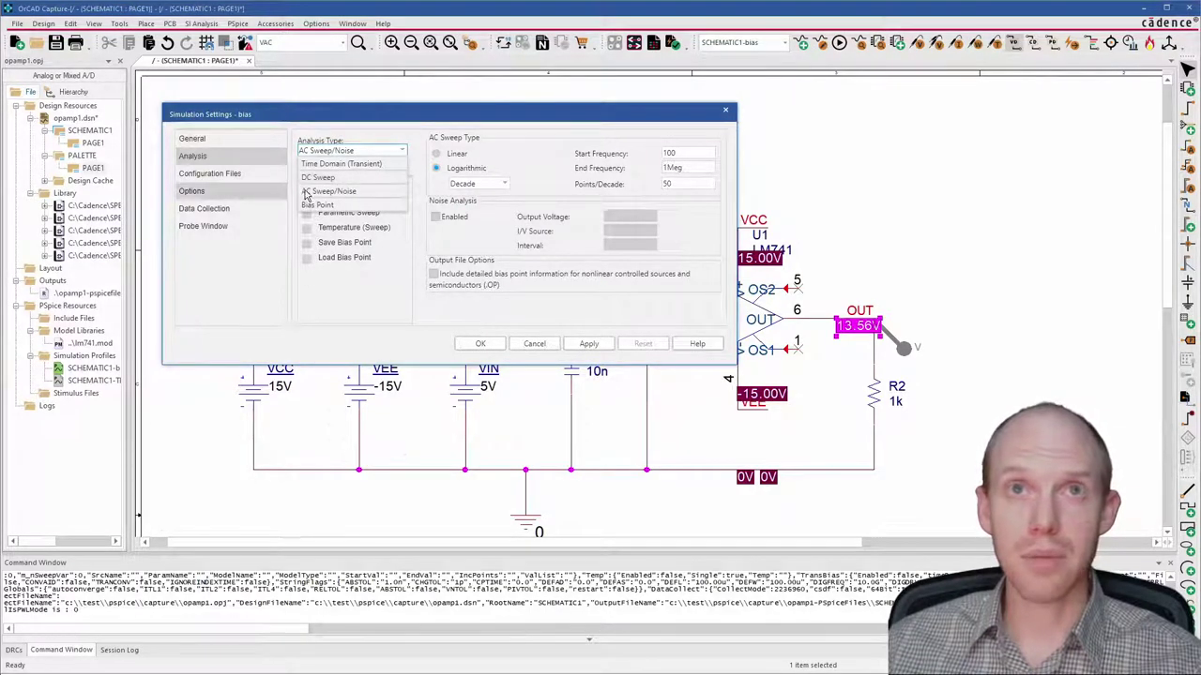
{"action": "left_click", "coordinate": [347, 300]}
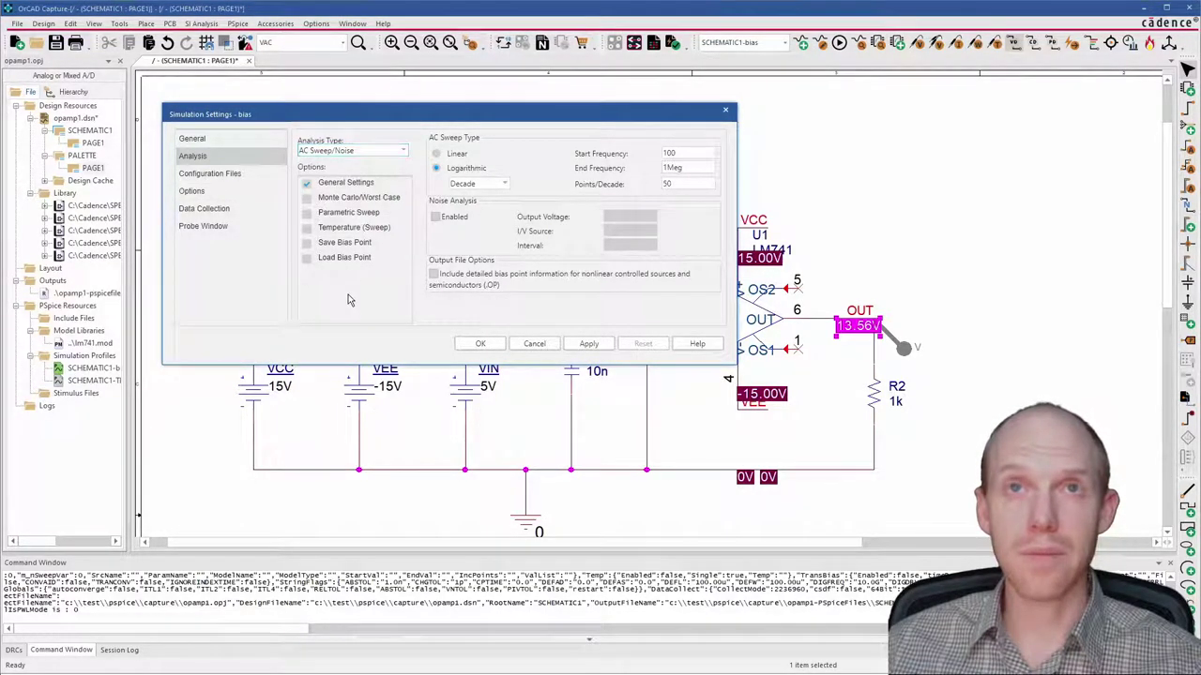
{"action": "left_click", "coordinate": [309, 215]}
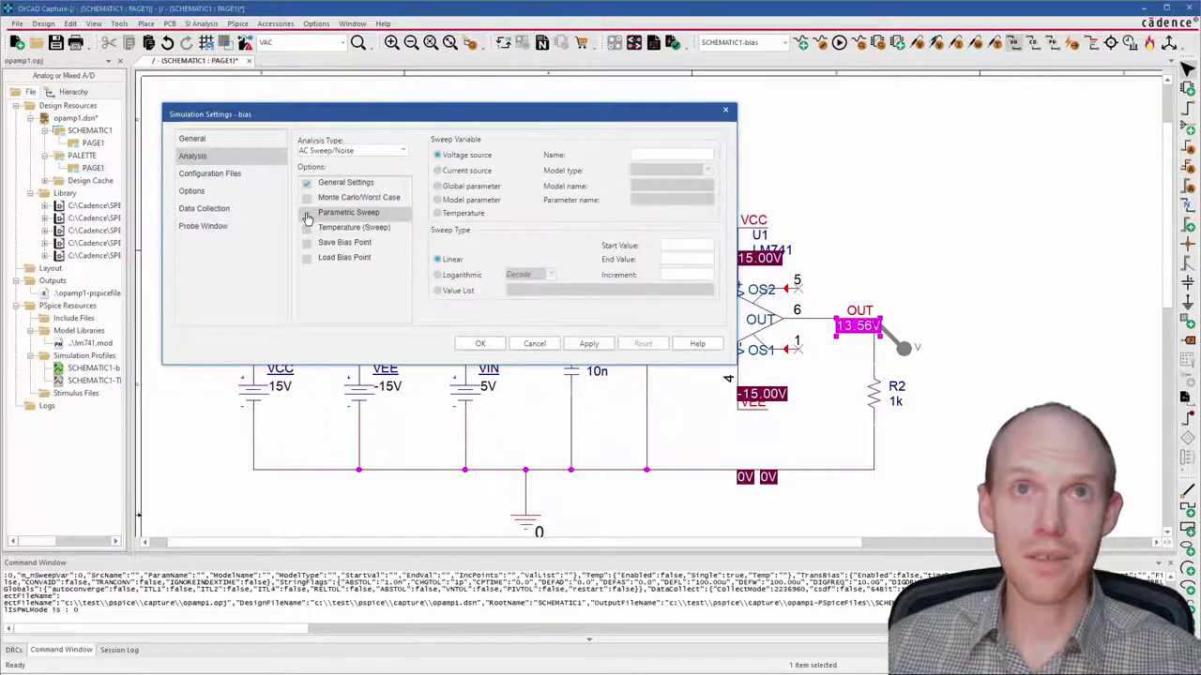
{"action": "left_click_drag", "start_coordinate": [417, 120], "coordinate": [521, 31]}
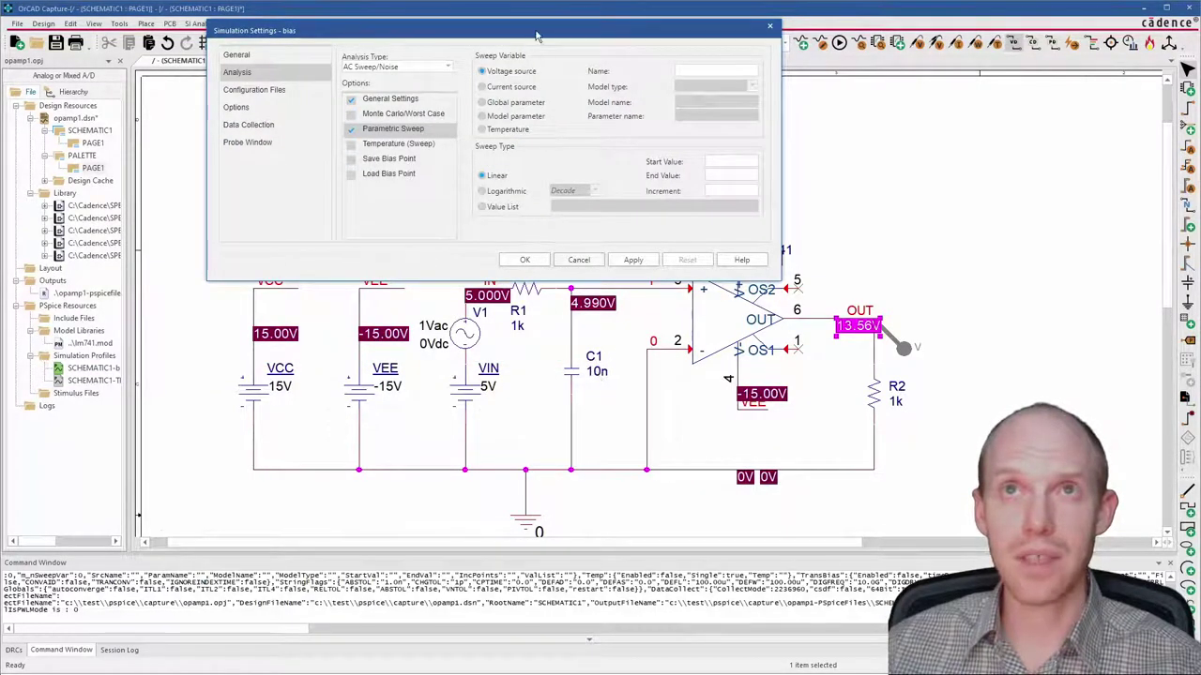
{"action": "left_click_drag", "start_coordinate": [484, 30], "coordinate": [383, 81]}
Sweep global parameter C1 from a start of 1n to an end of 1000n.
{"action": "left_click", "coordinate": [382, 153]}
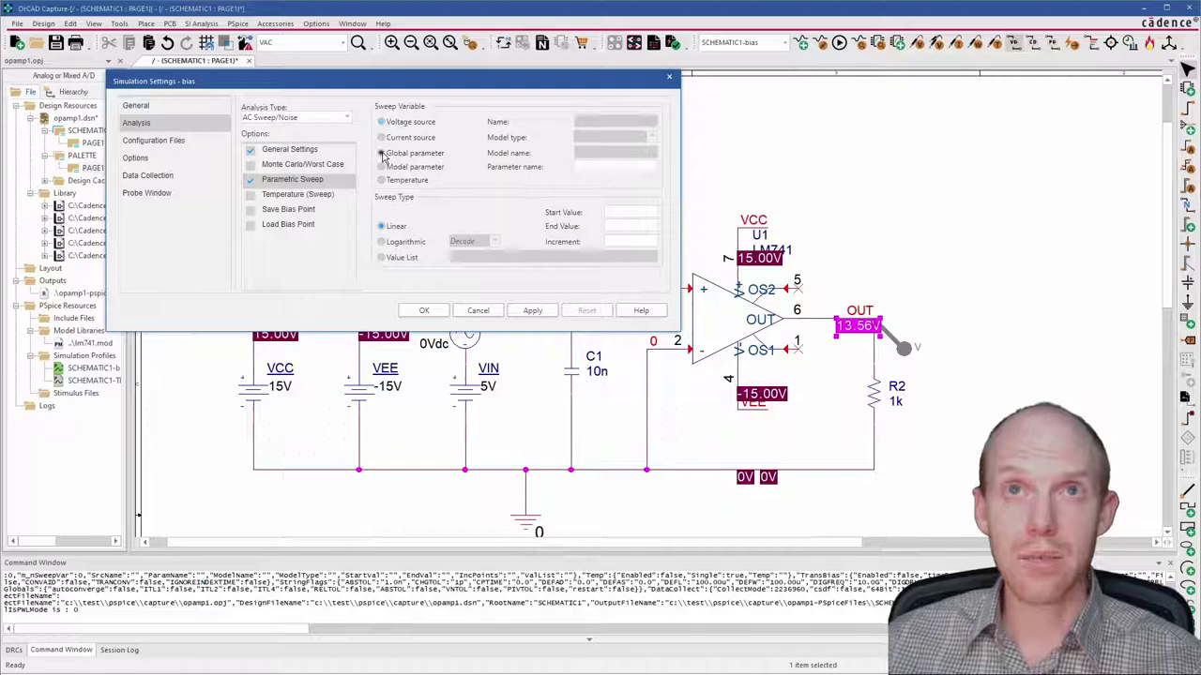
{"action": "left_click", "coordinate": [591, 168]}
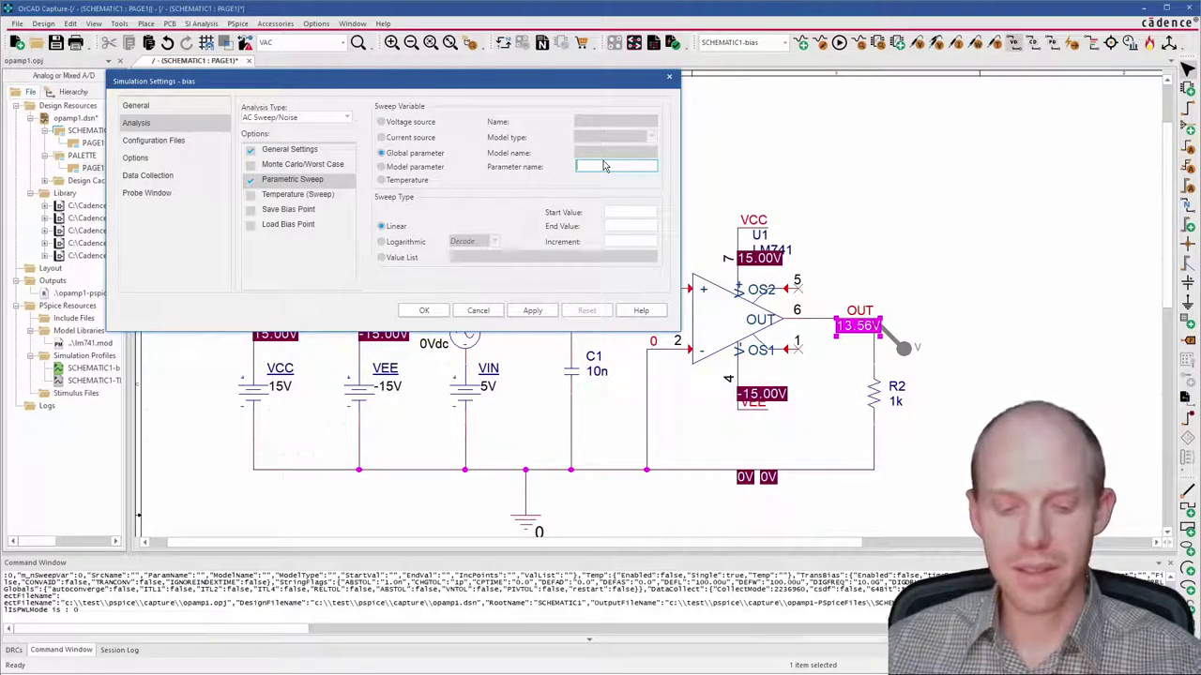
{"action": "type", "text": "C"}
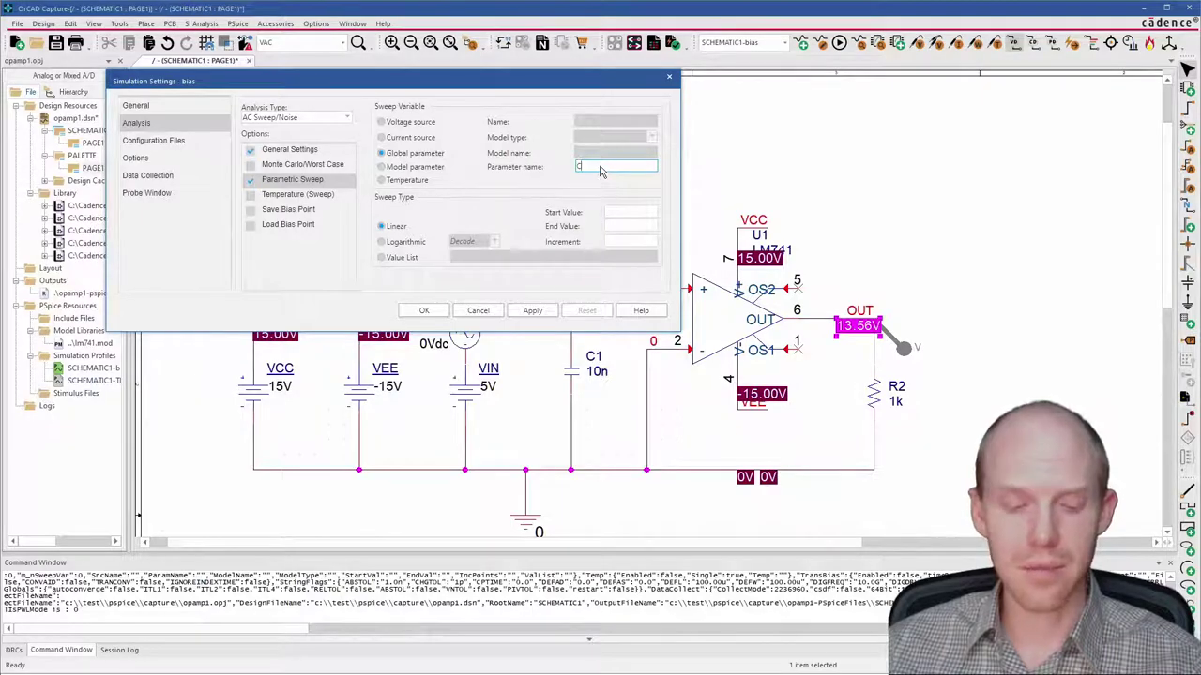
{"action": "type", "text": "1"}
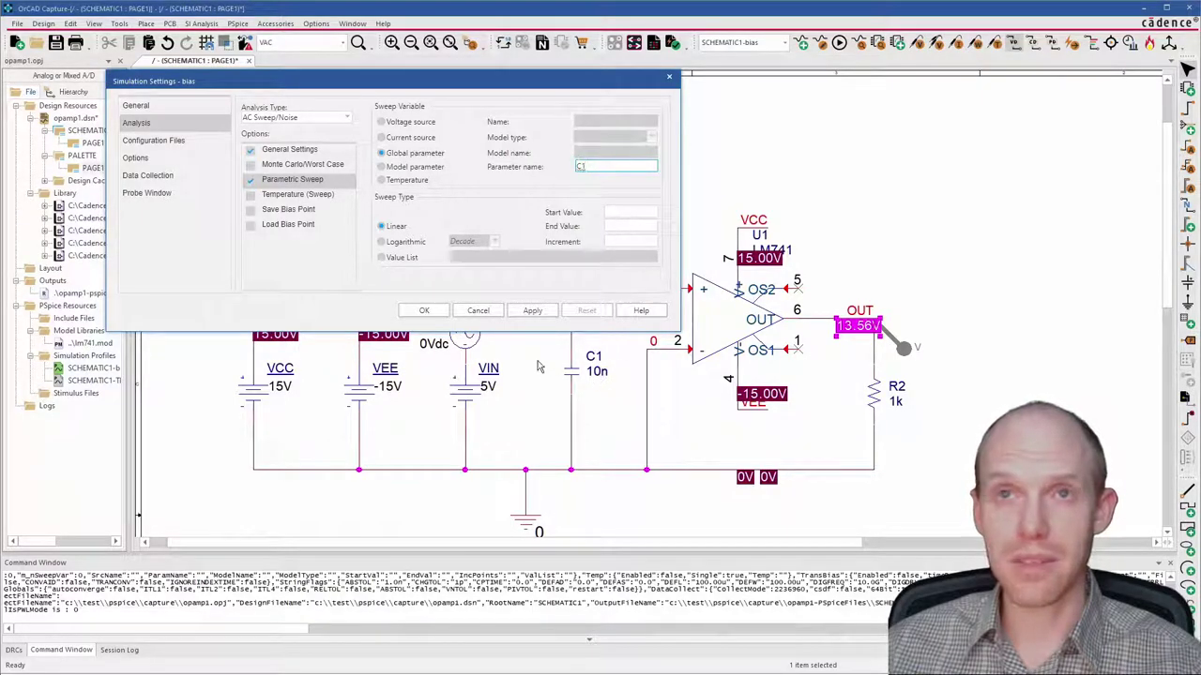
{"action": "left_click", "coordinate": [621, 214]}
{"action": "type", "text": "1n"}
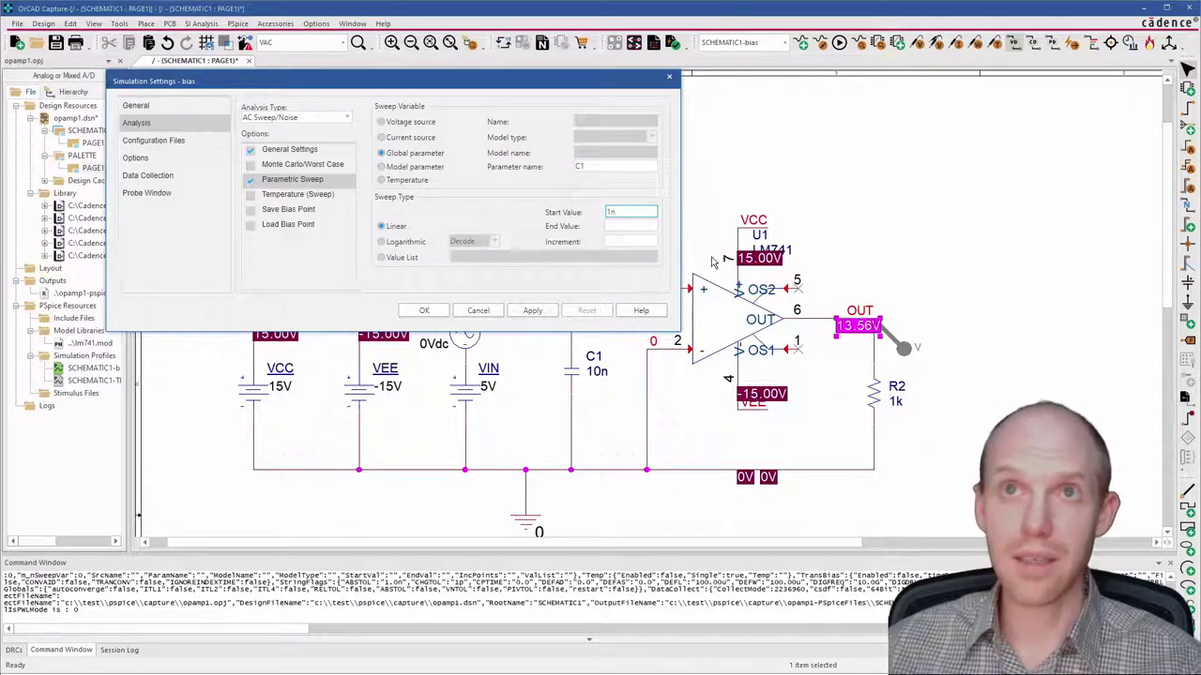
{"action": "left_click", "coordinate": [635, 228]}
{"action": "type", "text": "1000n"}
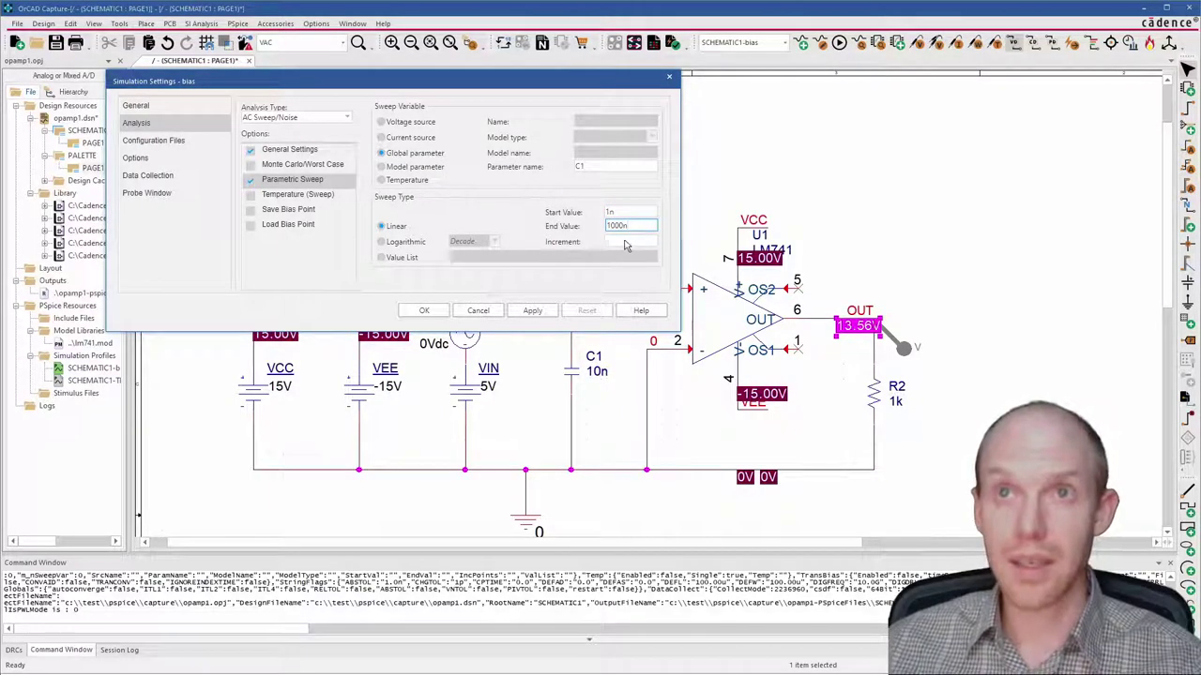
Make the sweep logarithmic by decade with 3 points per decade and confirm the settings.
{"action": "left_click", "coordinate": [627, 243]}
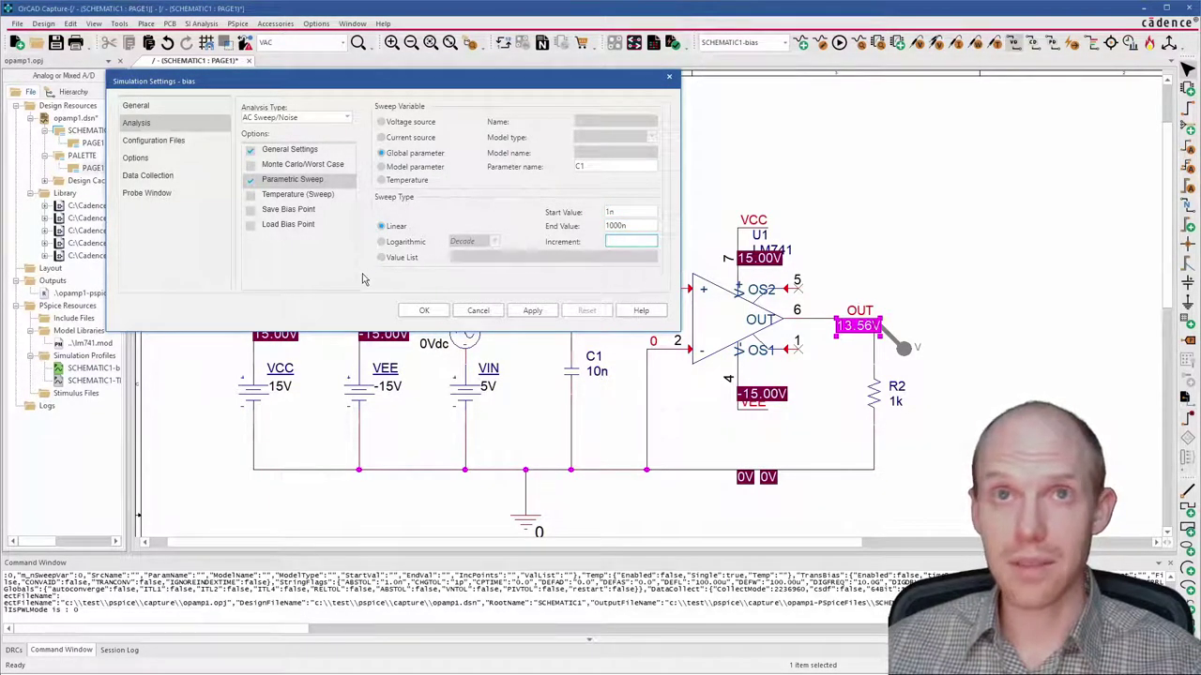
{"action": "left_click", "coordinate": [383, 242]}
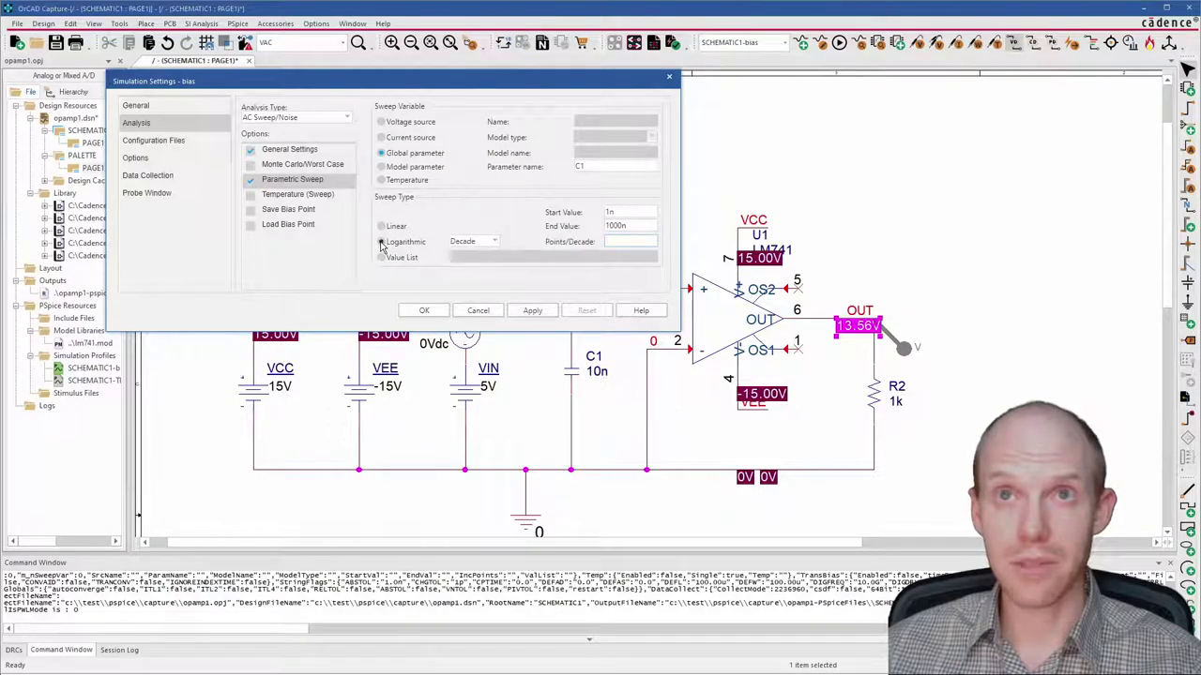
{"action": "left_click", "coordinate": [624, 244]}
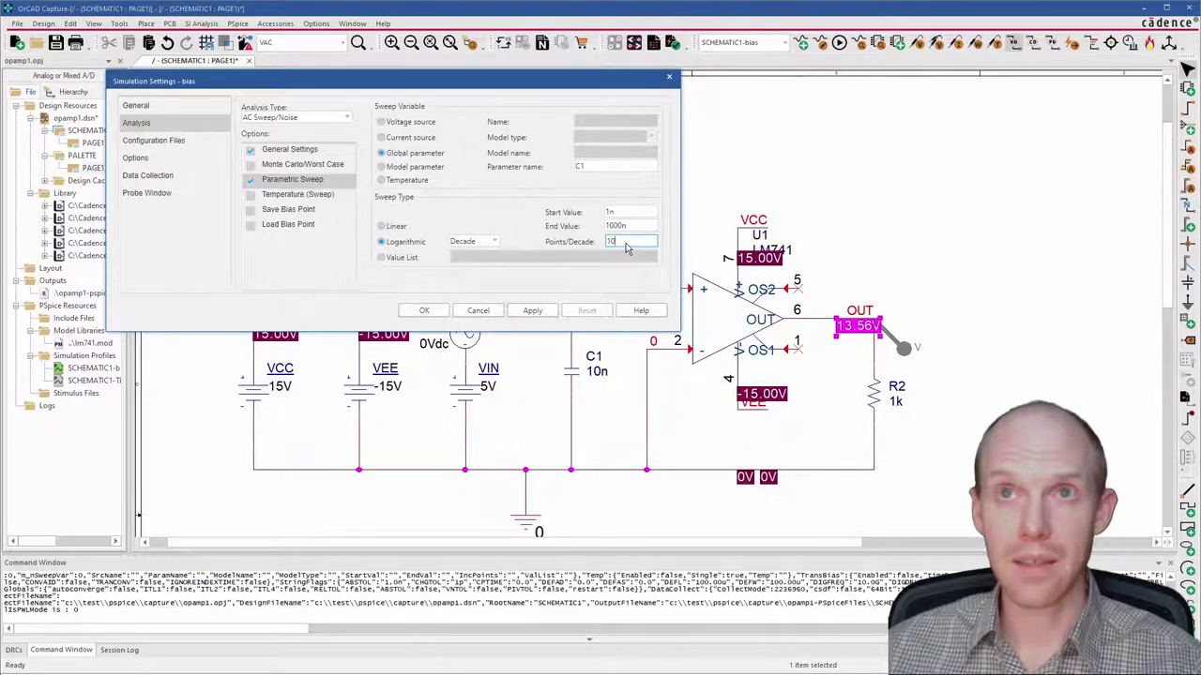
{"action": "left_click_drag", "start_coordinate": [627, 246], "coordinate": [583, 249]}
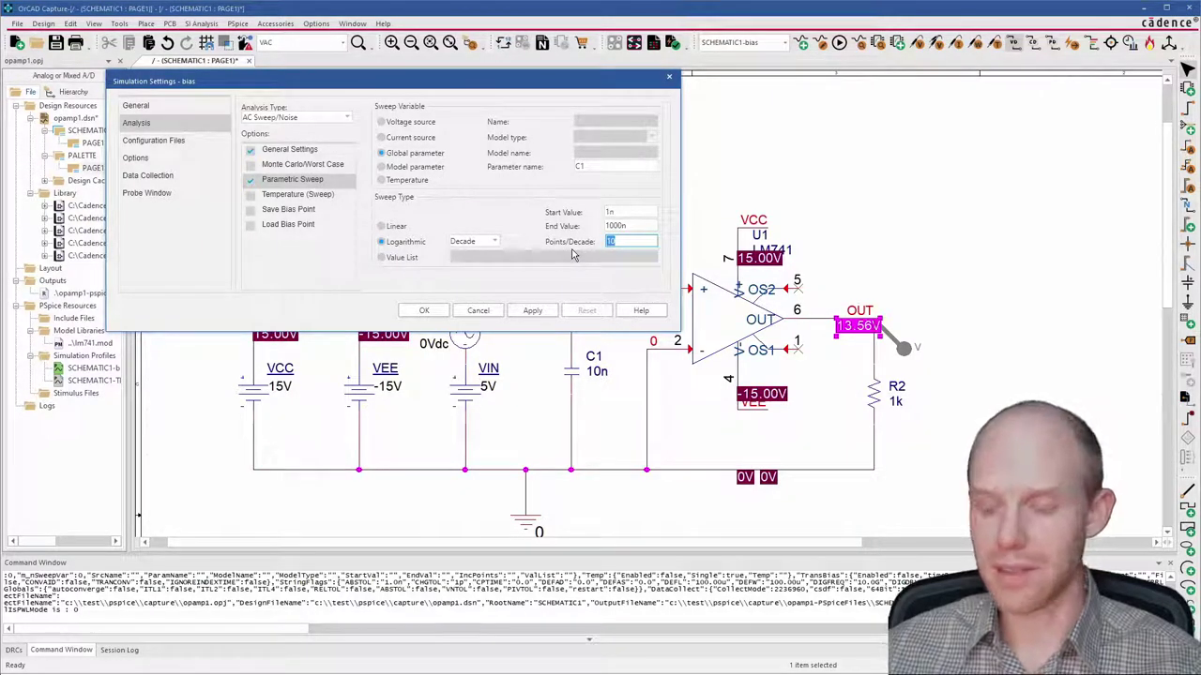
{"action": "type", "text": "3"}
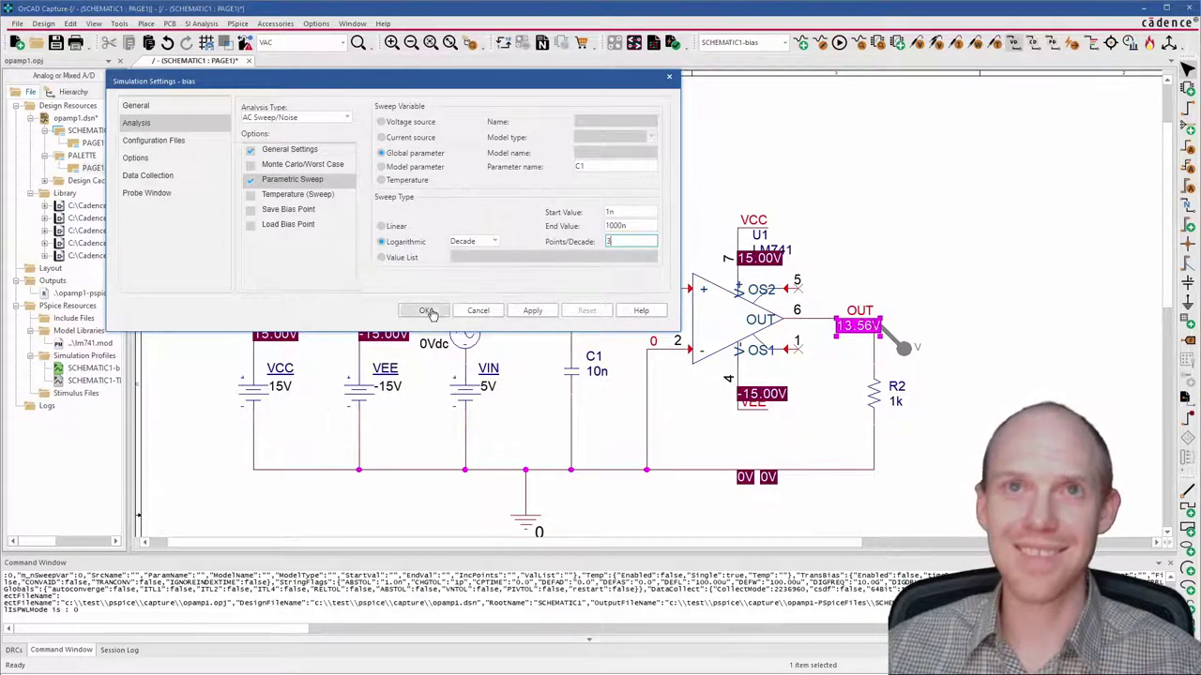
{"action": "left_click", "coordinate": [540, 314]}
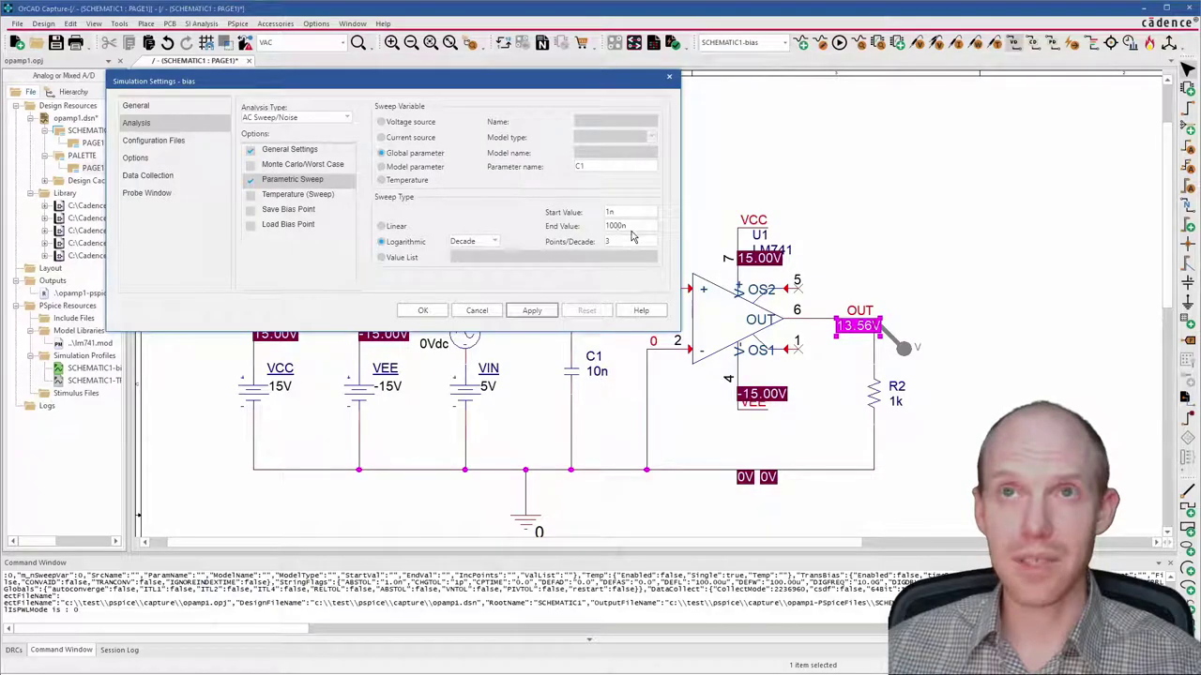
{"action": "left_click", "coordinate": [423, 312]}
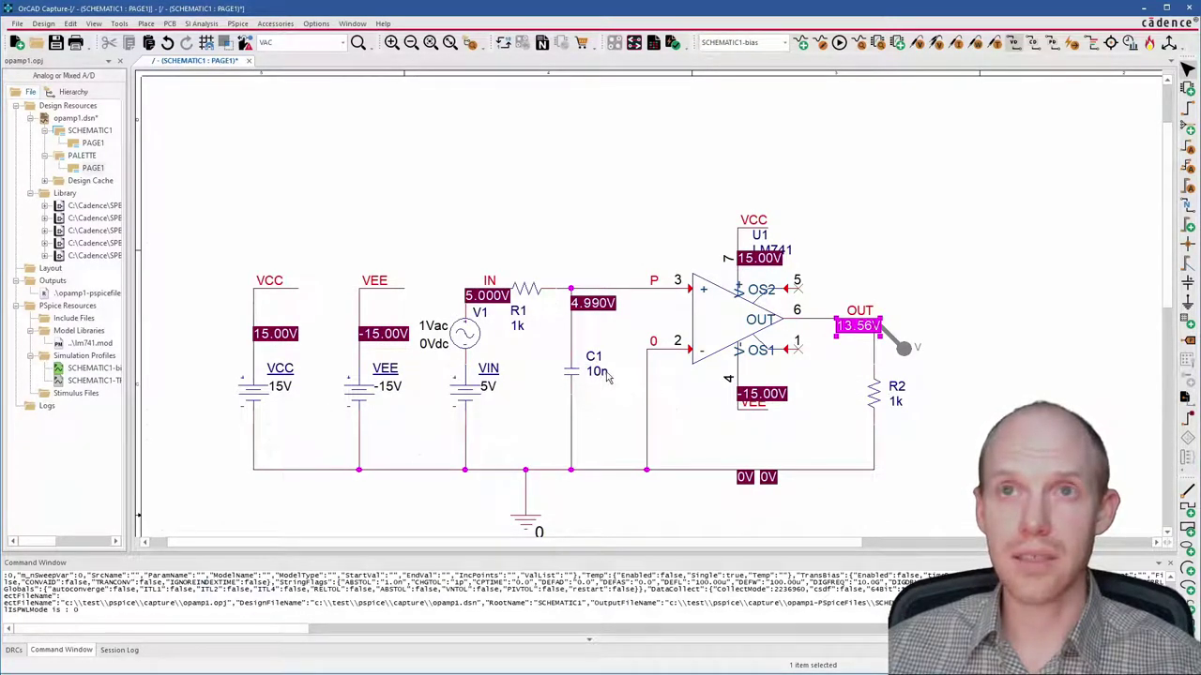
{"action": "left_click", "coordinate": [530, 205]}
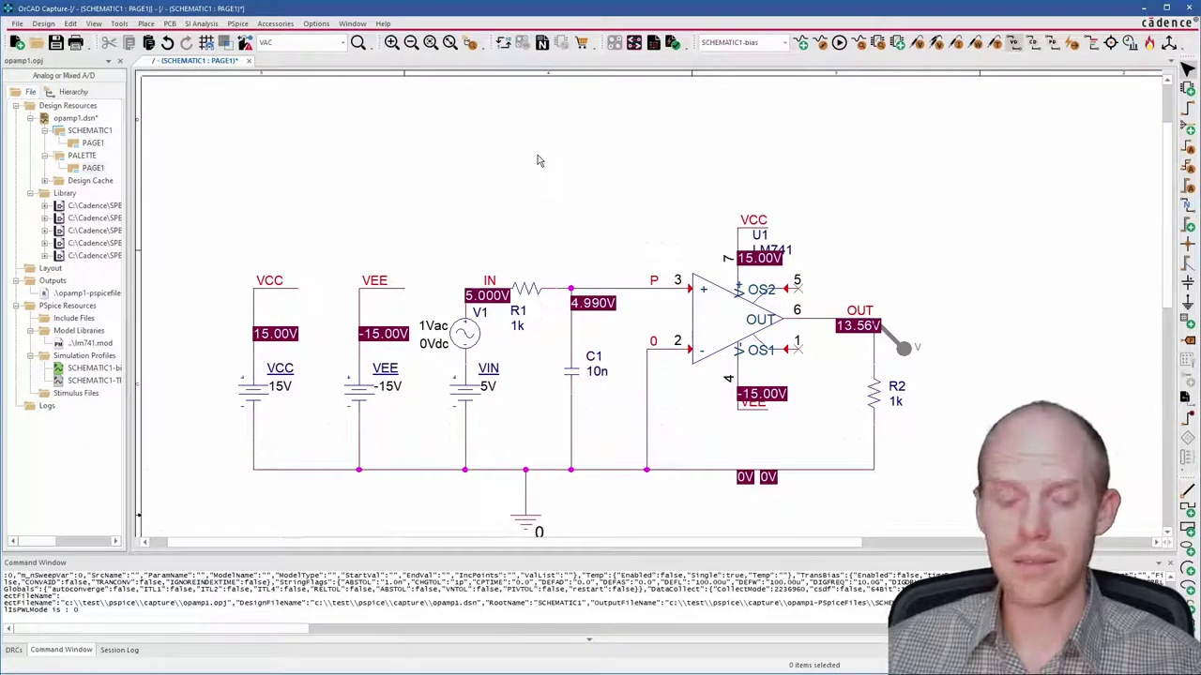
{"action": "key", "text": "t"}
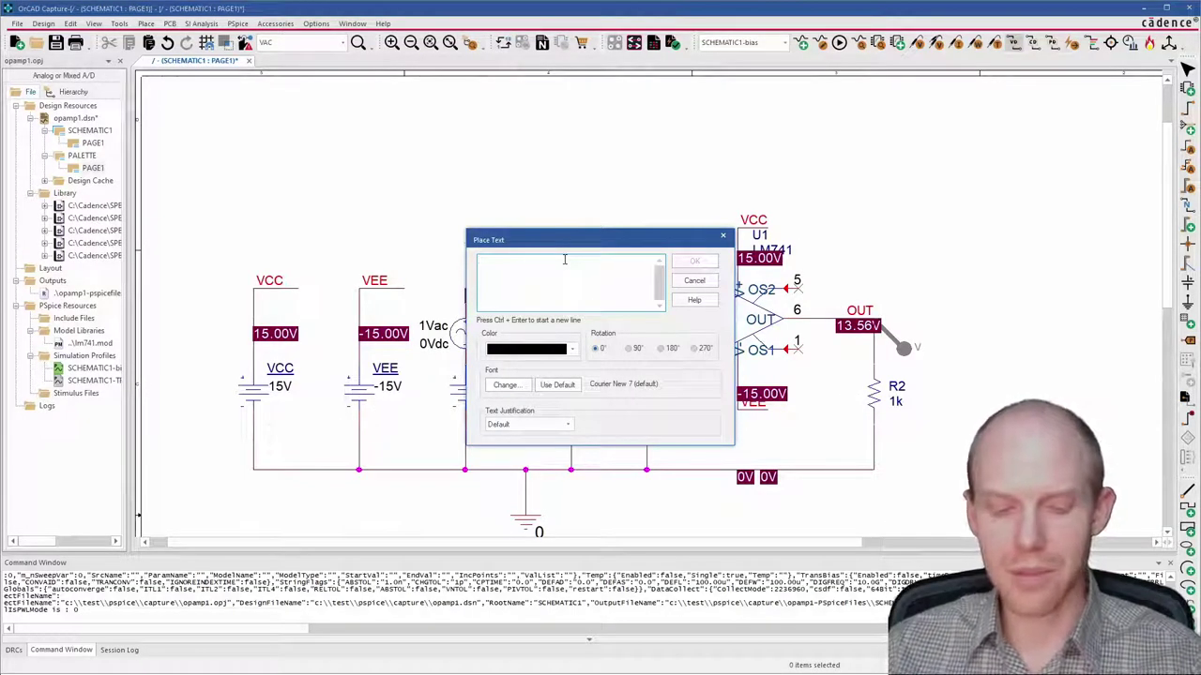
{"action": "type", "text": "@PSPI"}
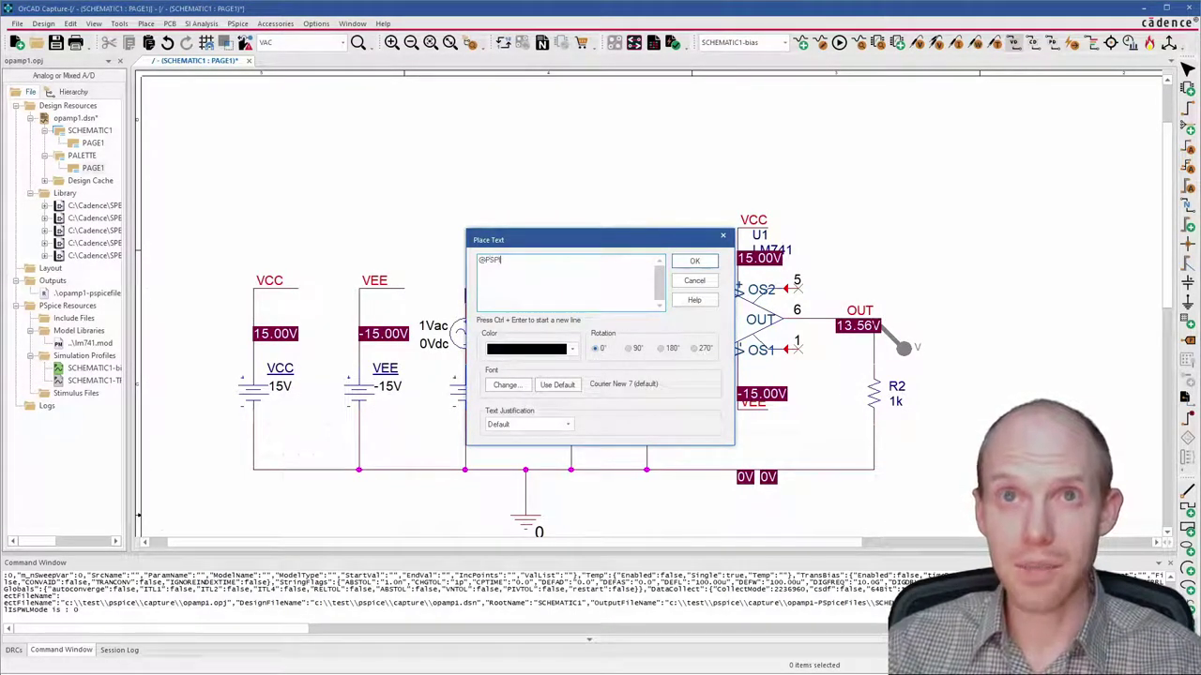
{"action": "type", "text": "CE:"}
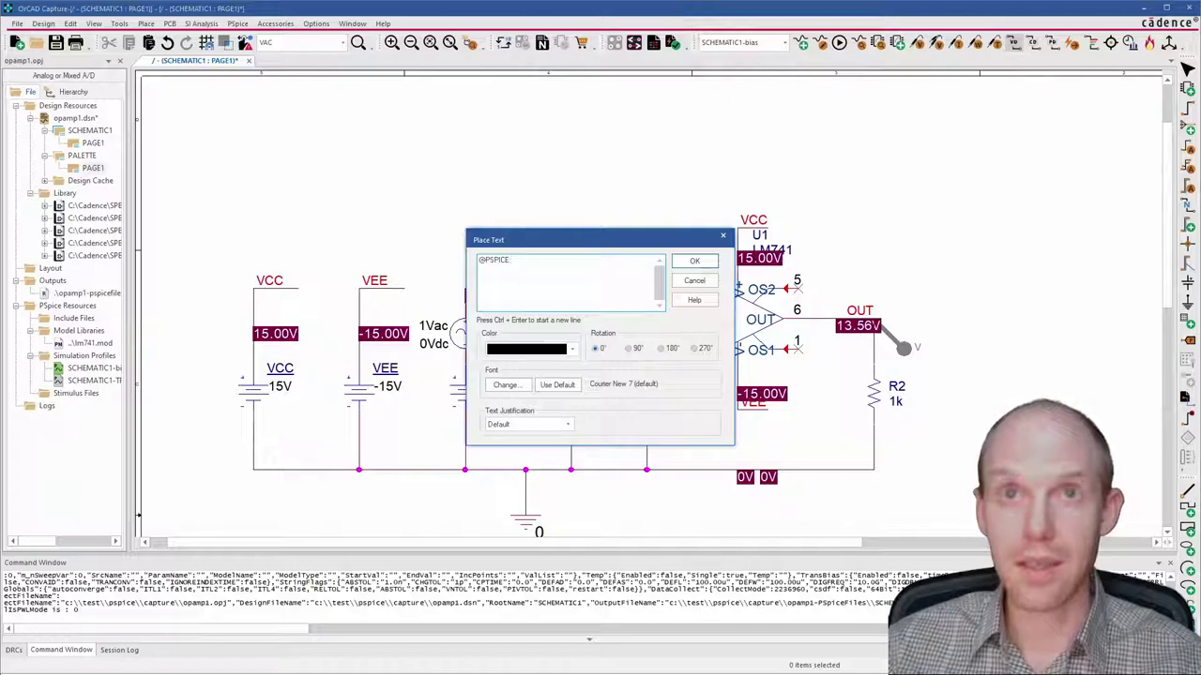
{"action": "key", "text": "ctrl+Return"}
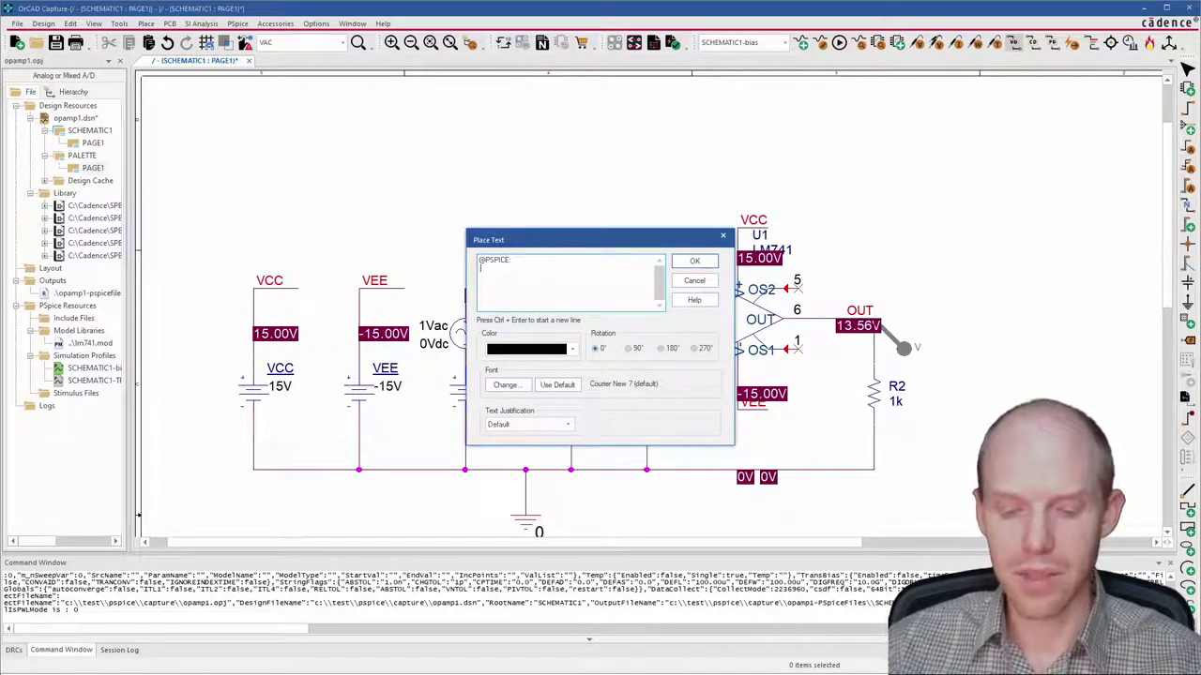
{"action": "type", "text": "PARAM"}
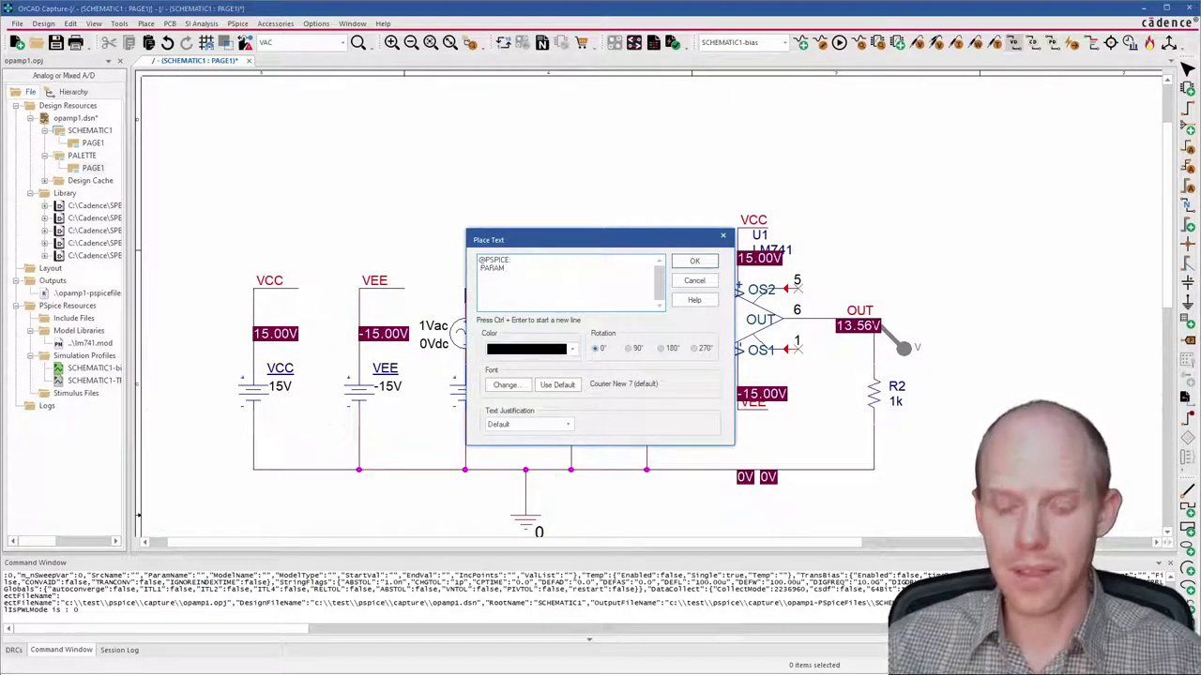
{"action": "type", "text": " C1="}
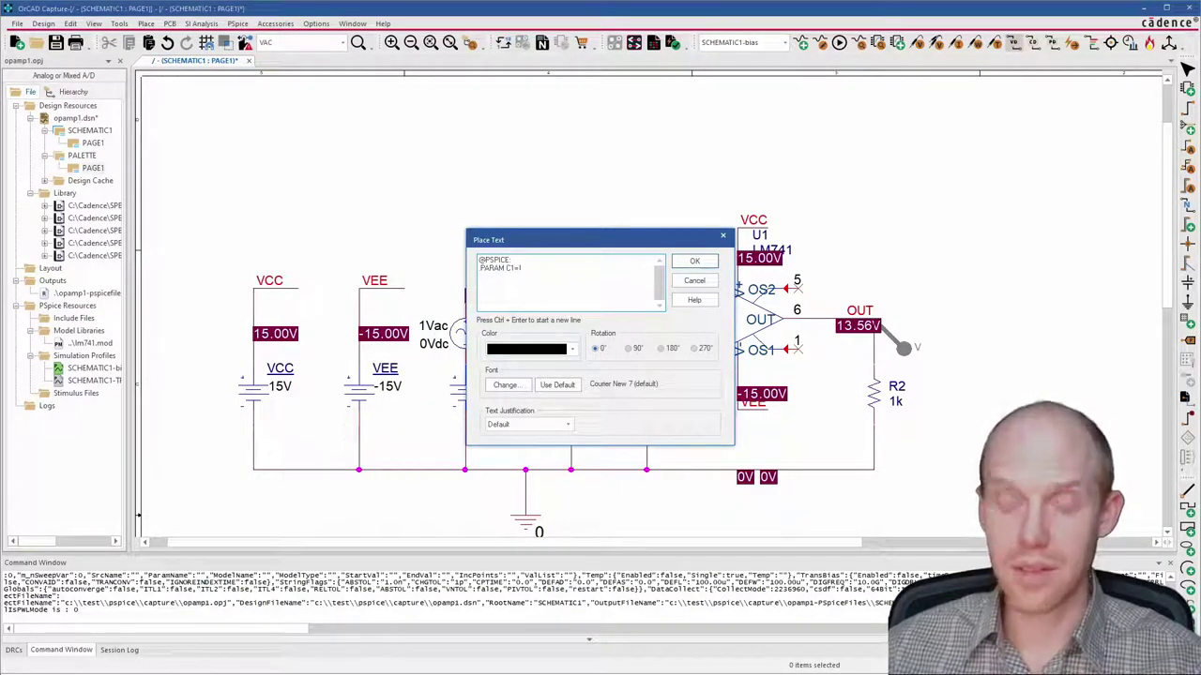
{"action": "type", "text": "10"}
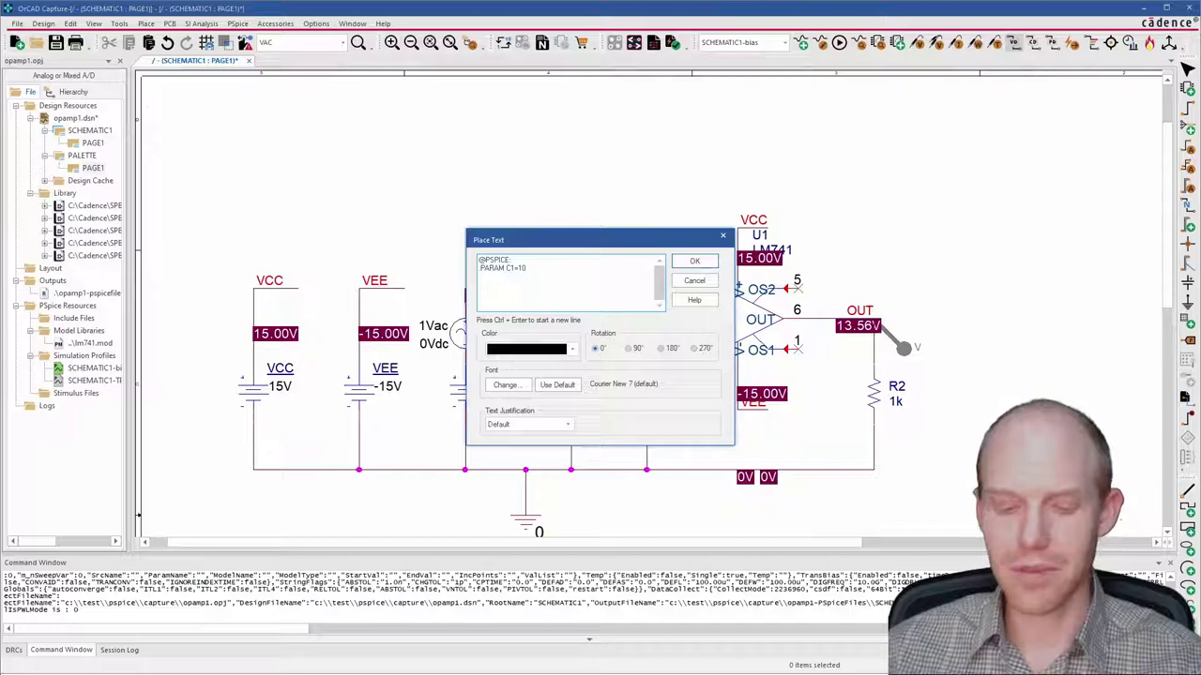
{"action": "type", "text": "n"}
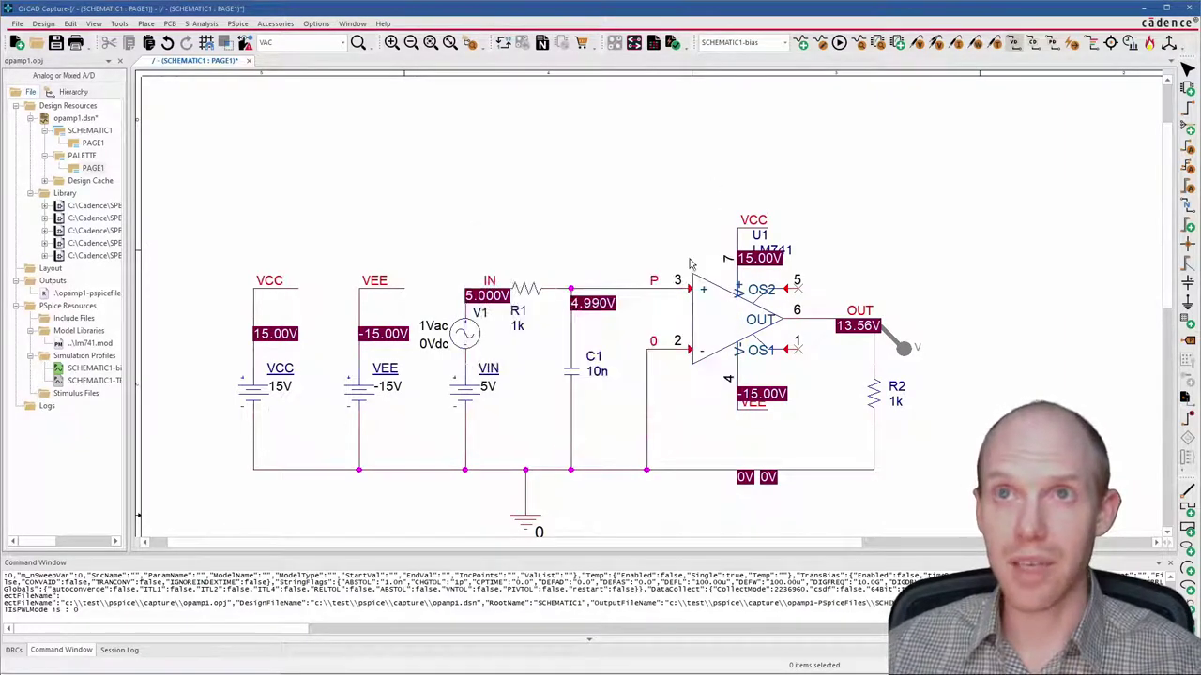
{"action": "left_click", "coordinate": [694, 261]}
{"action": "left_click", "coordinate": [551, 202]}
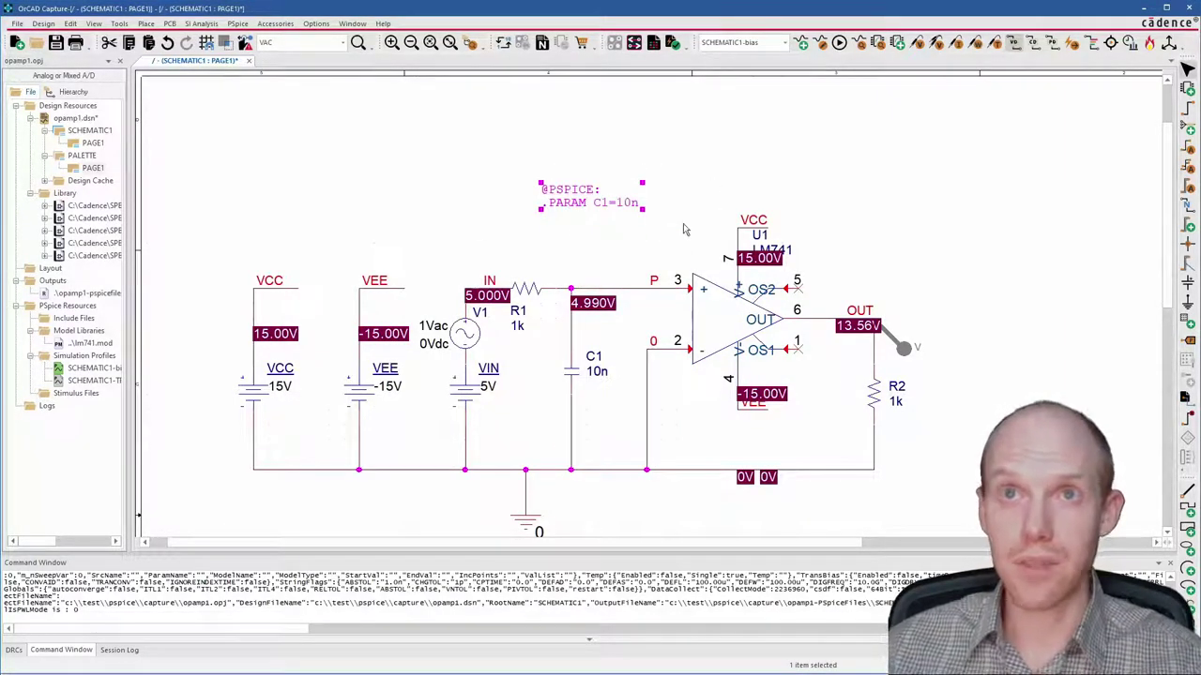
{"action": "left_click", "coordinate": [474, 167]}
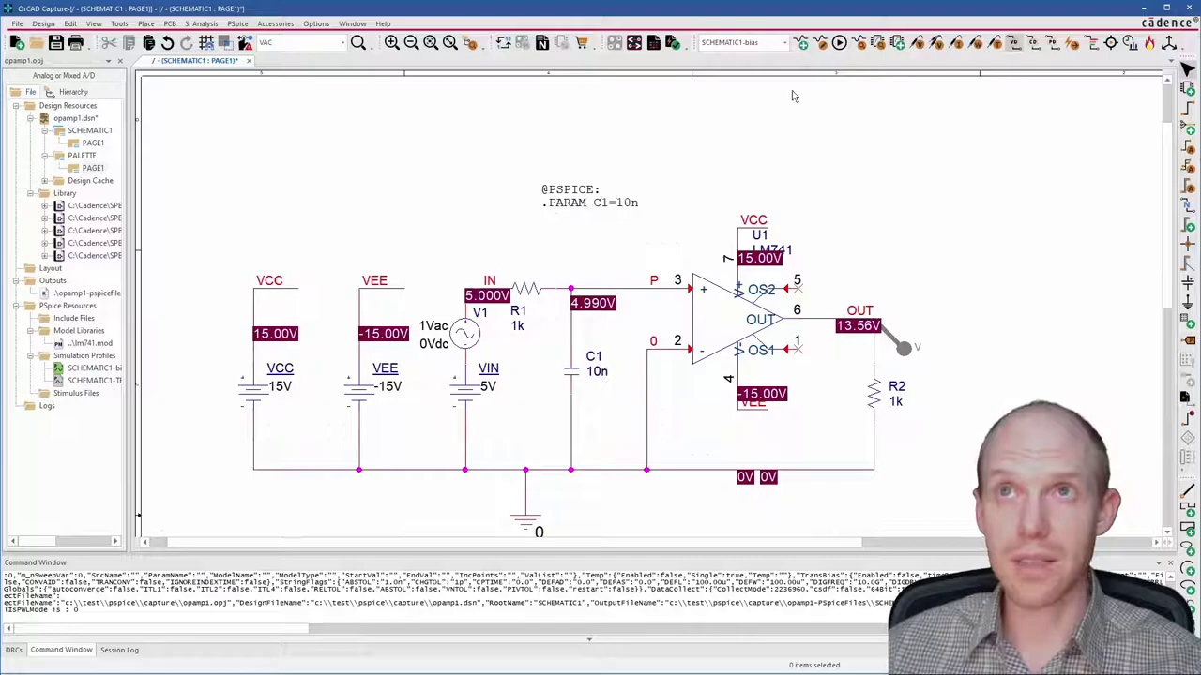
Replace capacitor C1's value 10n with the parameter {C1}.
{"action": "double_click", "coordinate": [598, 371]}
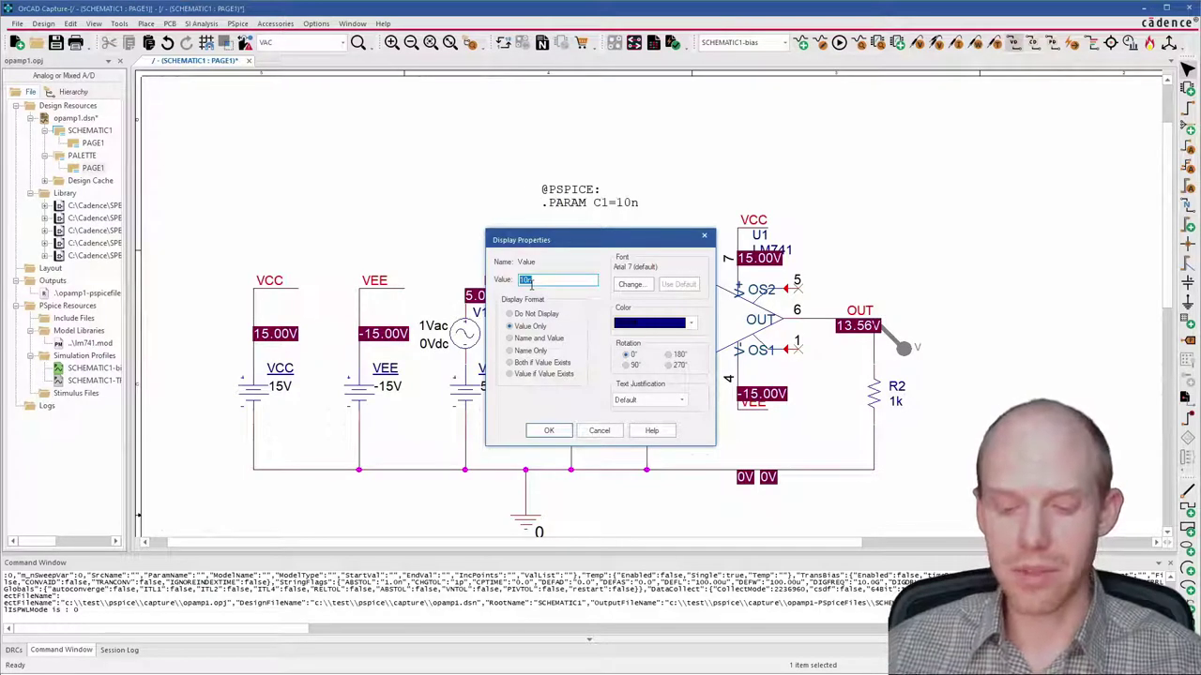
{"action": "type", "text": "{"}
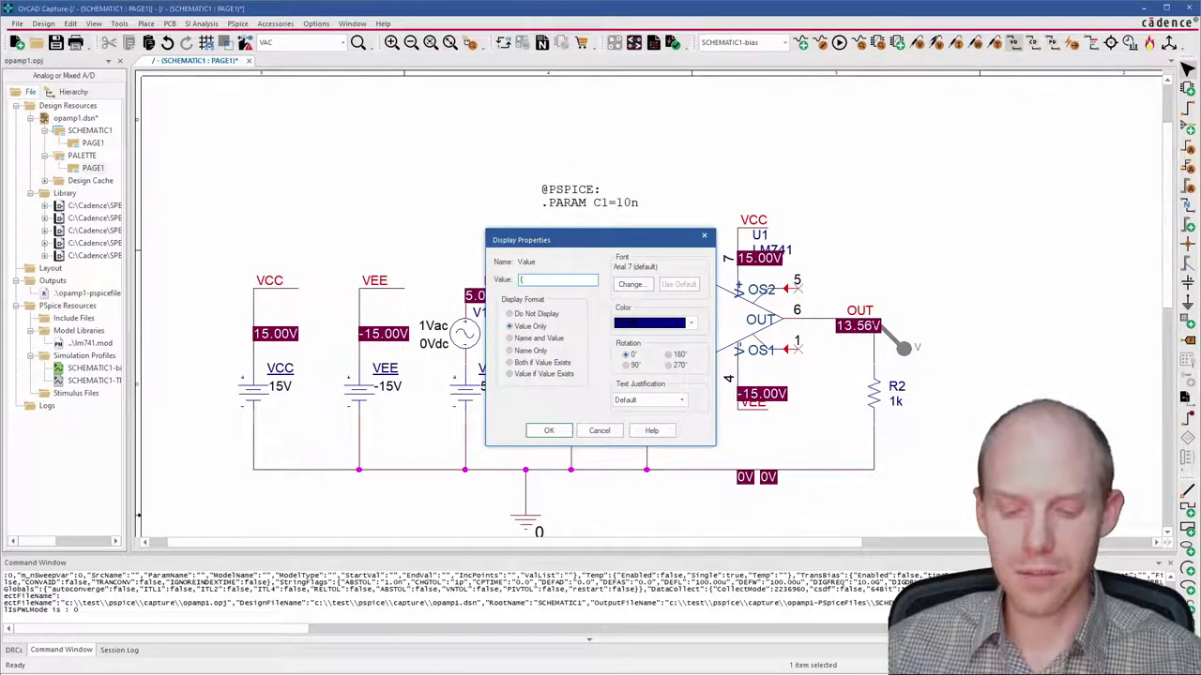
{"action": "type", "text": "C1}"}
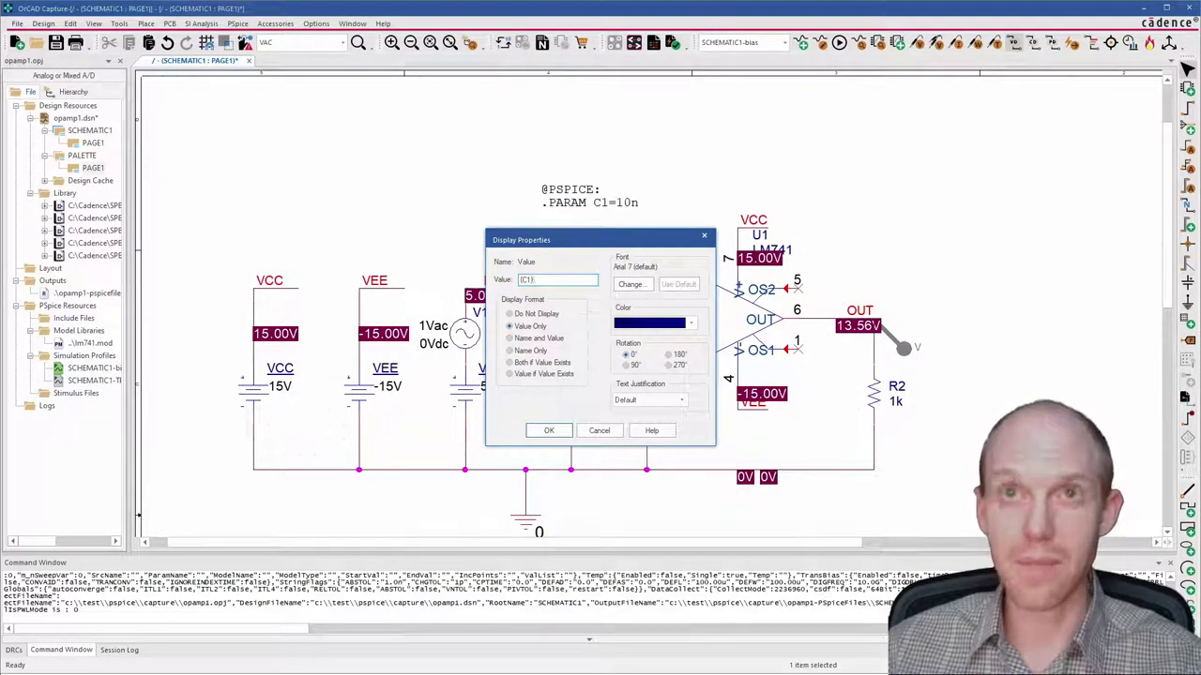
{"action": "key", "text": "Return"}
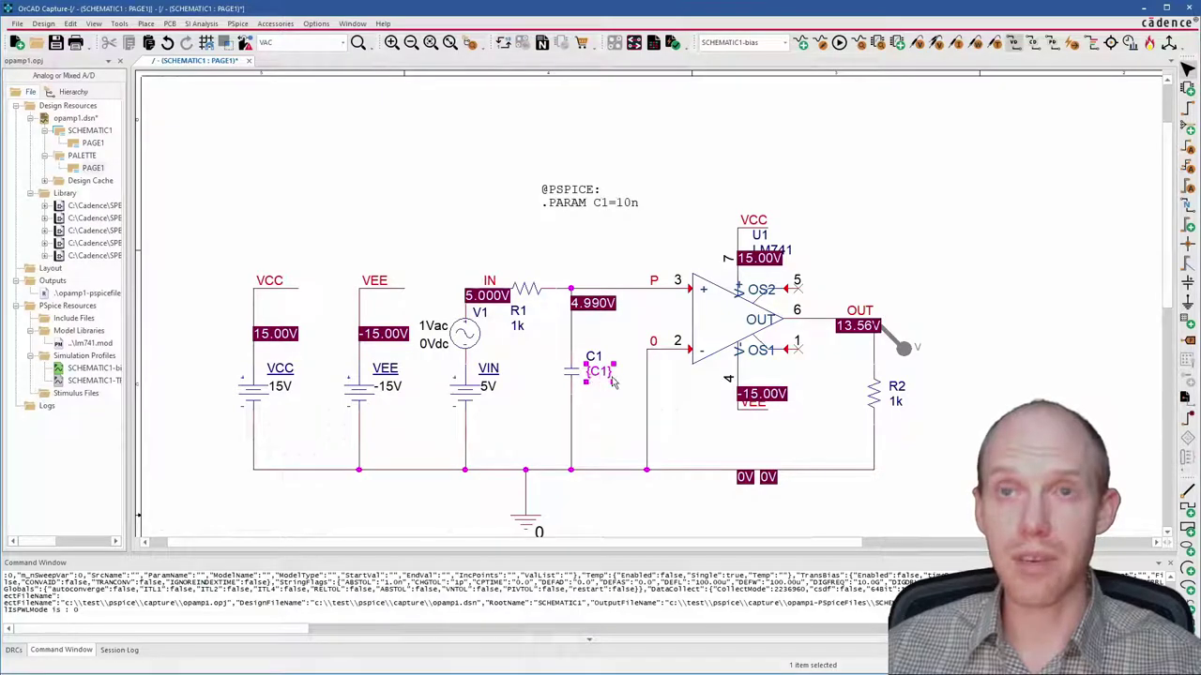
{"action": "left_click", "coordinate": [619, 256]}
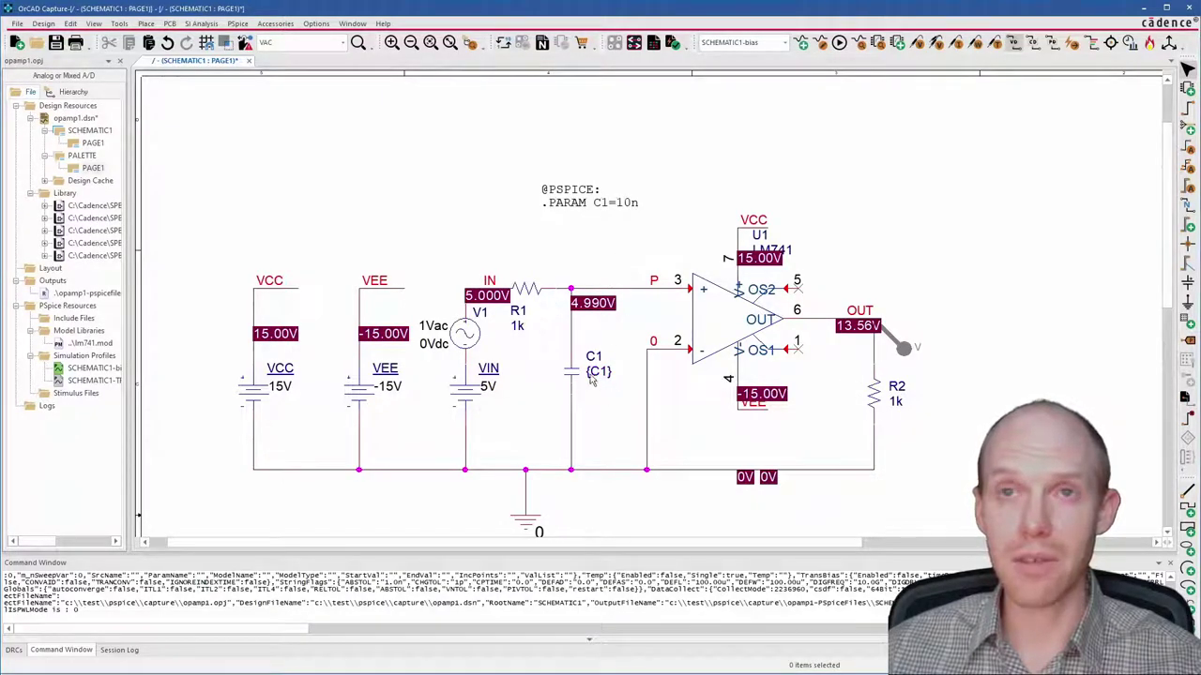
Hide the bias labels, rerun the simulation with all C1 sweep steps loaded, and uncover the project tree.
{"action": "left_click", "coordinate": [1016, 45]}
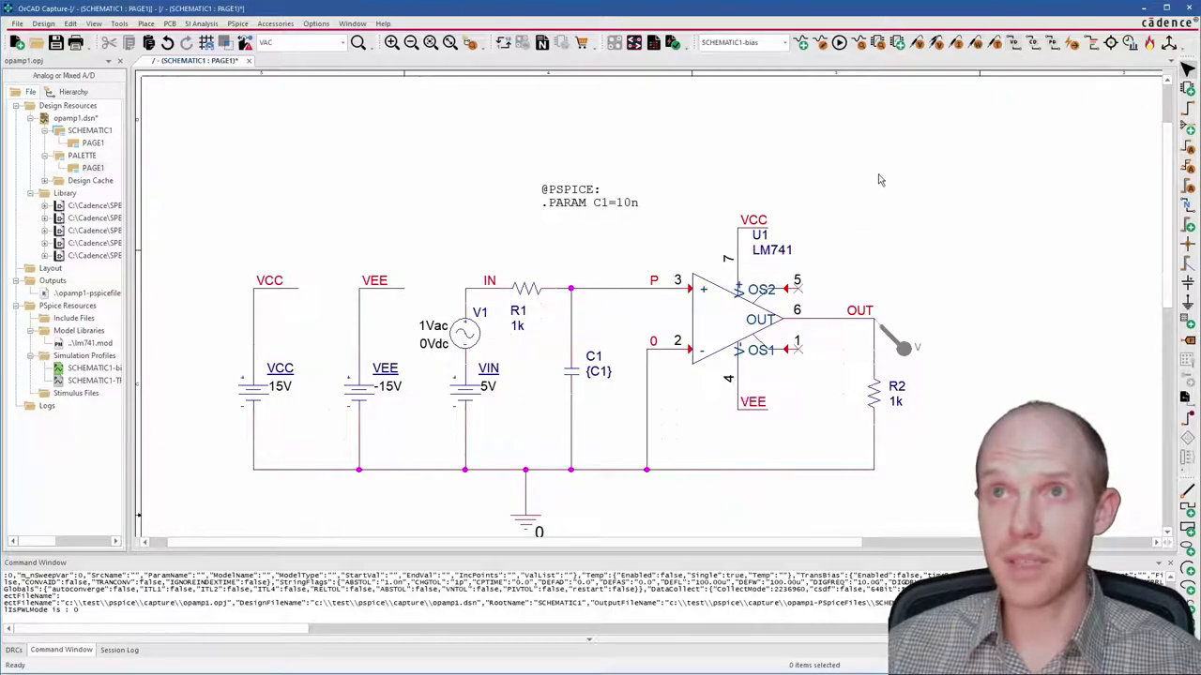
{"action": "left_click", "coordinate": [840, 44]}
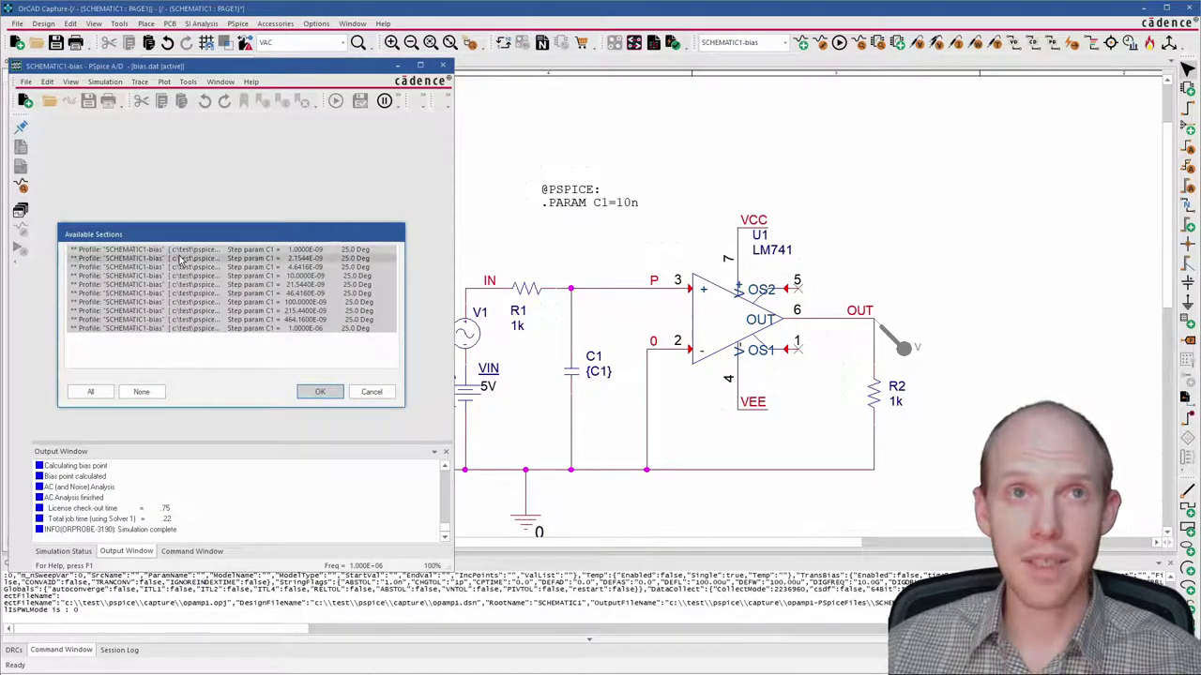
{"action": "left_click", "coordinate": [320, 393]}
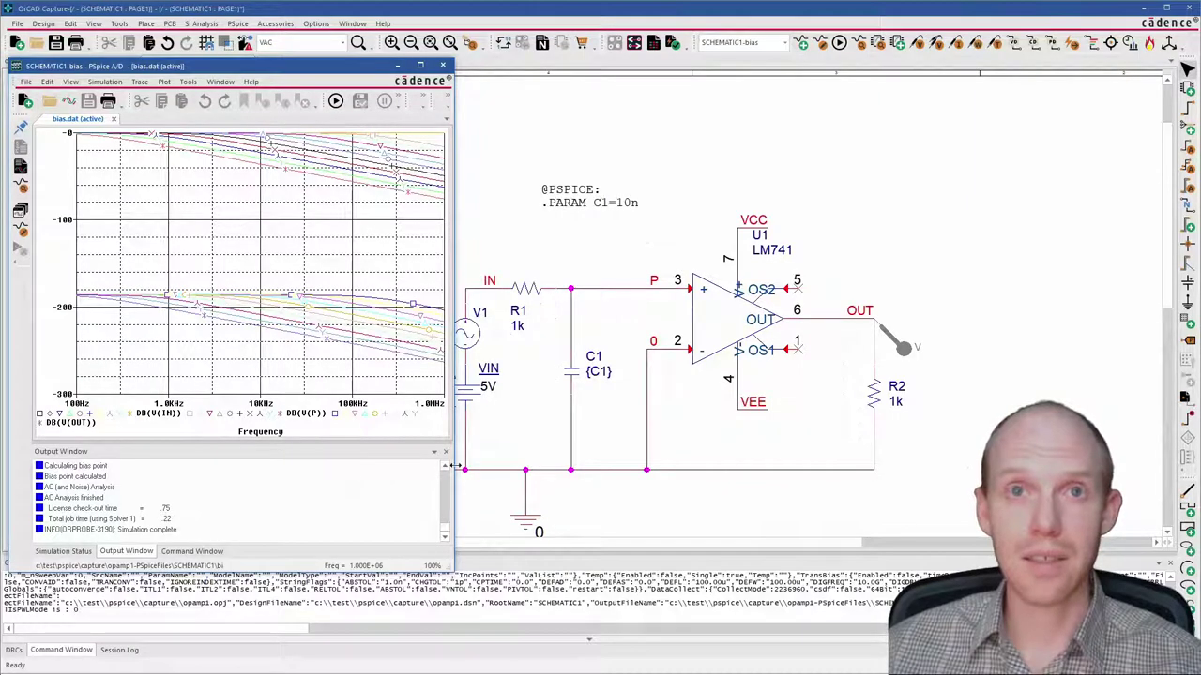
{"action": "left_click_drag", "start_coordinate": [340, 65], "coordinate": [553, 42]}
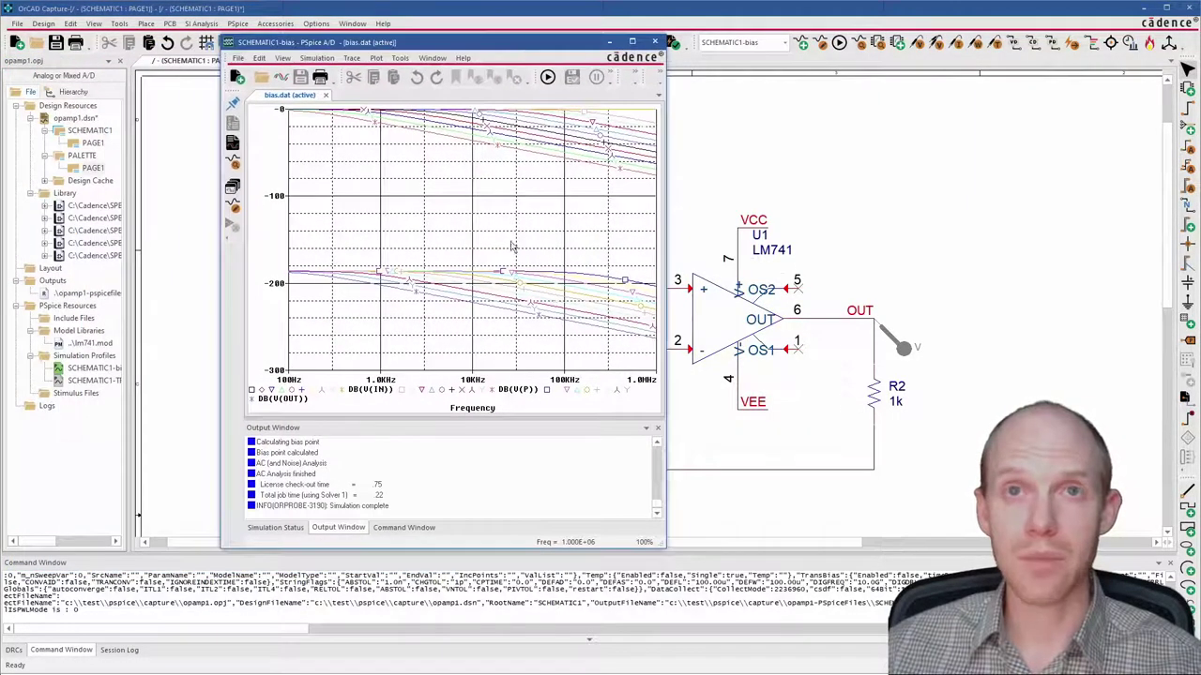
{"action": "left_click", "coordinate": [316, 57]}
{"action": "left_click", "coordinate": [316, 57]}
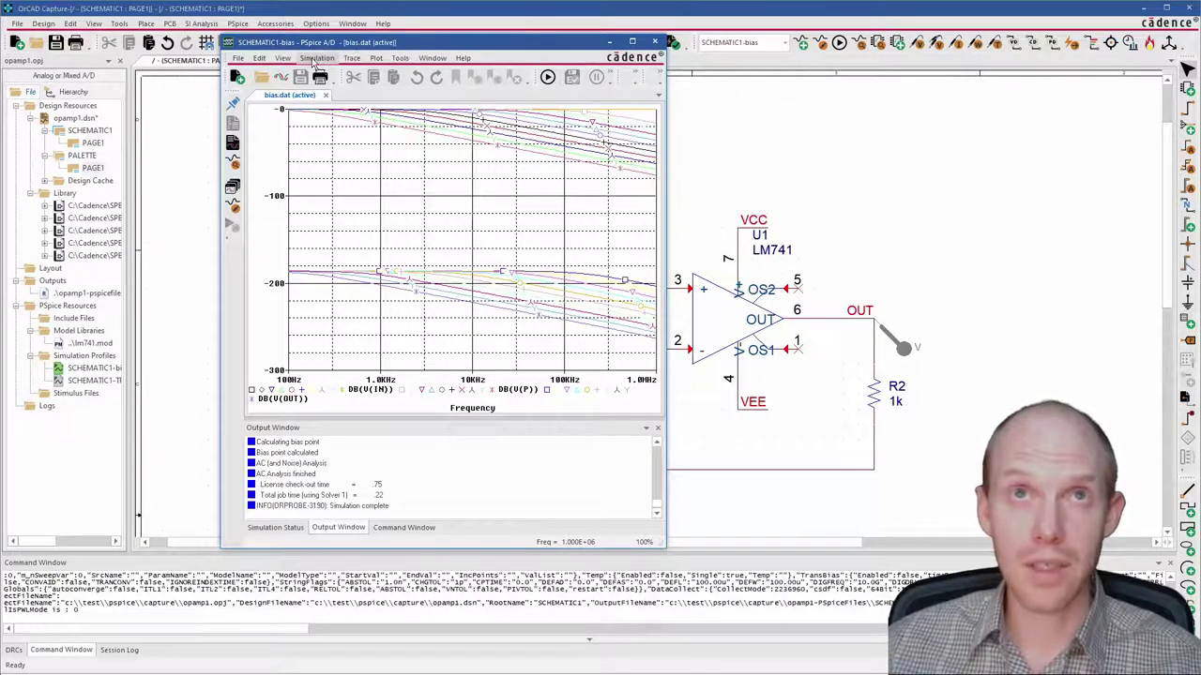
Add a Cutoff_Lowpass_3dB(V(P)) measurement in the Measurement Results table.
{"action": "left_click", "coordinate": [315, 62]}
{"action": "left_click", "coordinate": [283, 58]}
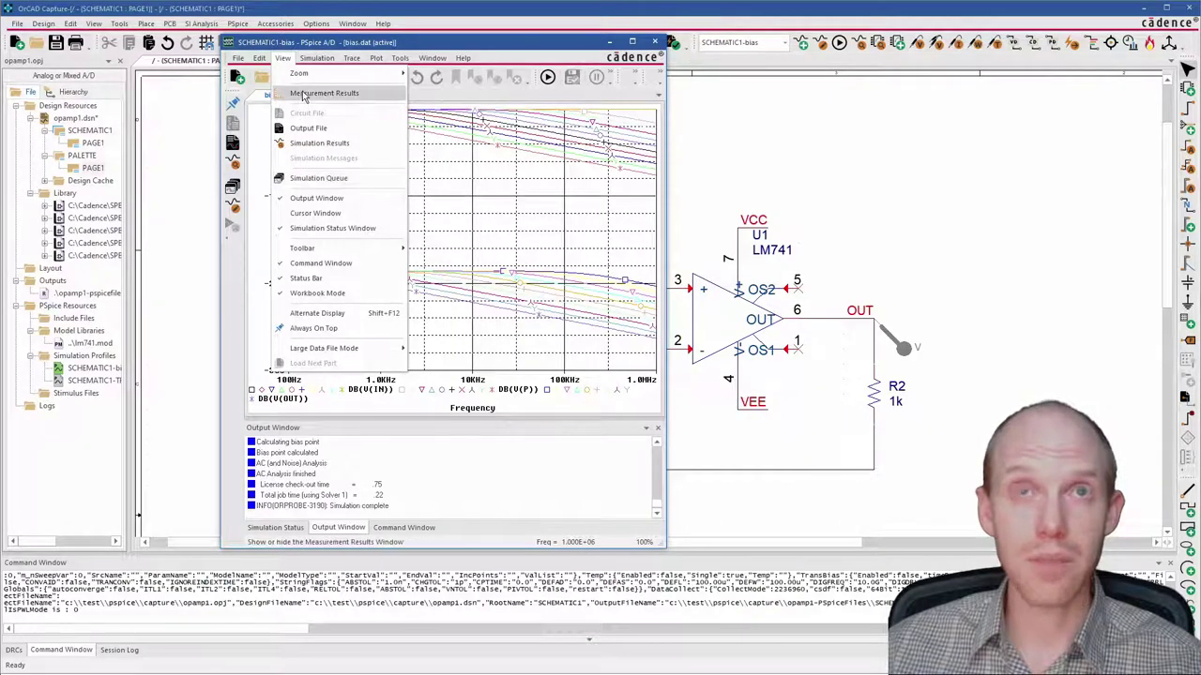
{"action": "left_click", "coordinate": [302, 93]}
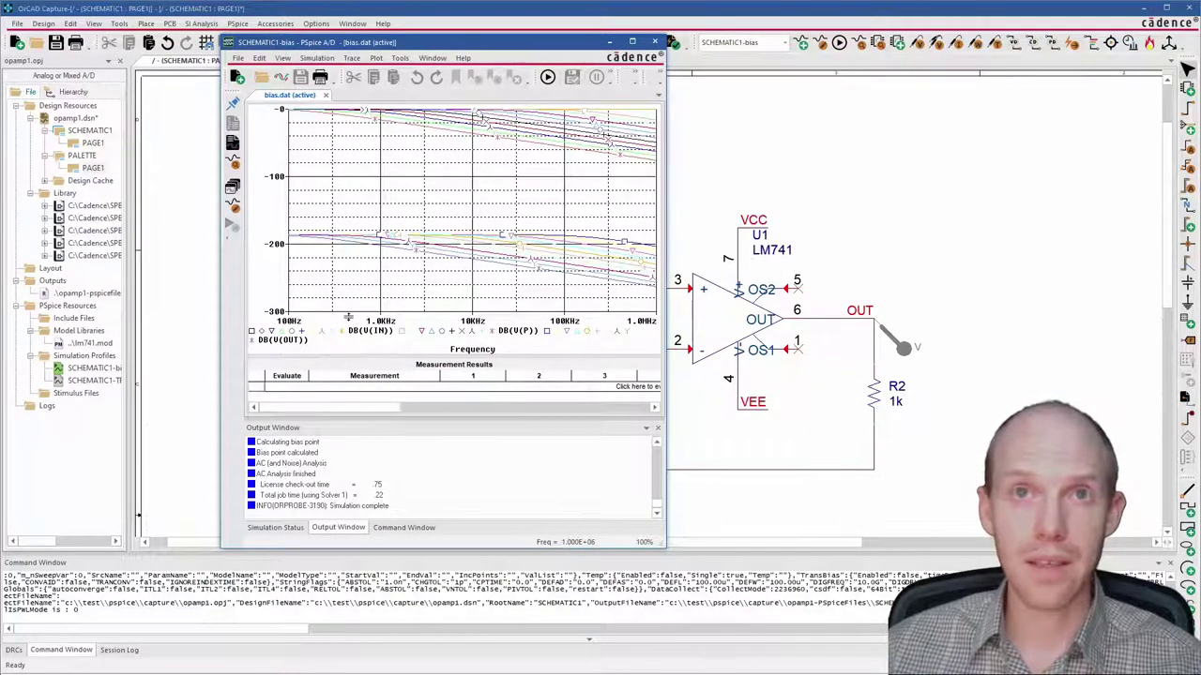
{"action": "left_click", "coordinate": [342, 386]}
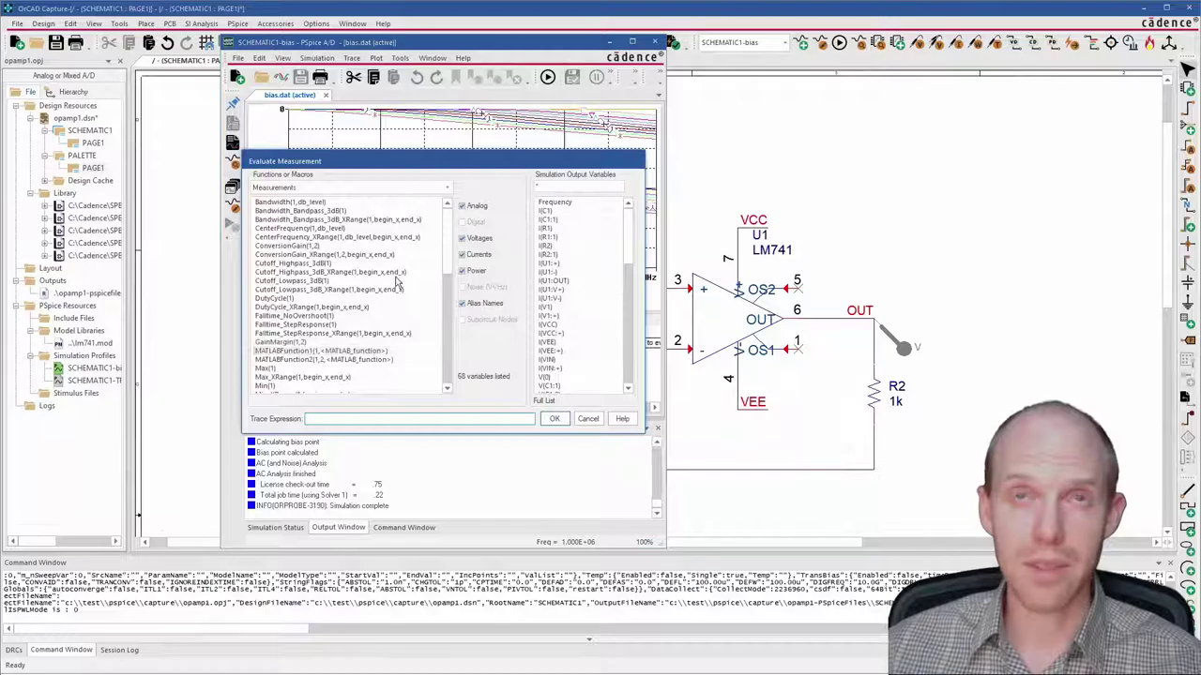
{"action": "left_click_drag", "start_coordinate": [421, 160], "coordinate": [306, 204]}
{"action": "double_click", "coordinate": [164, 305]}
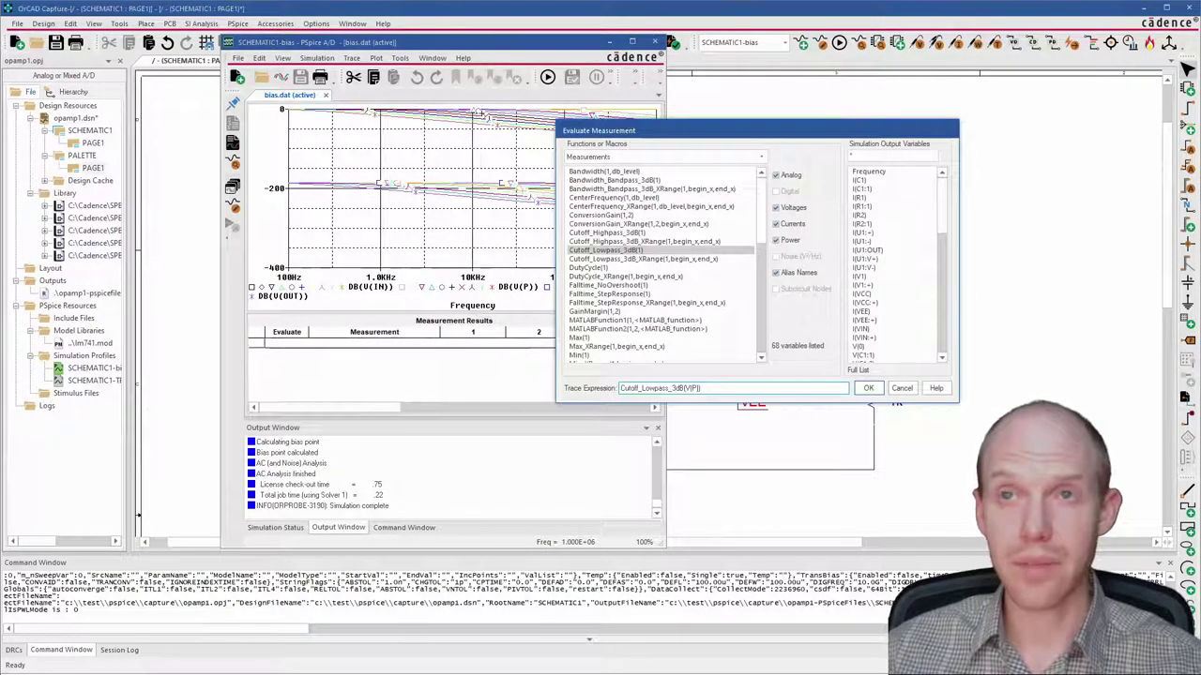
{"action": "key", "text": "Return"}
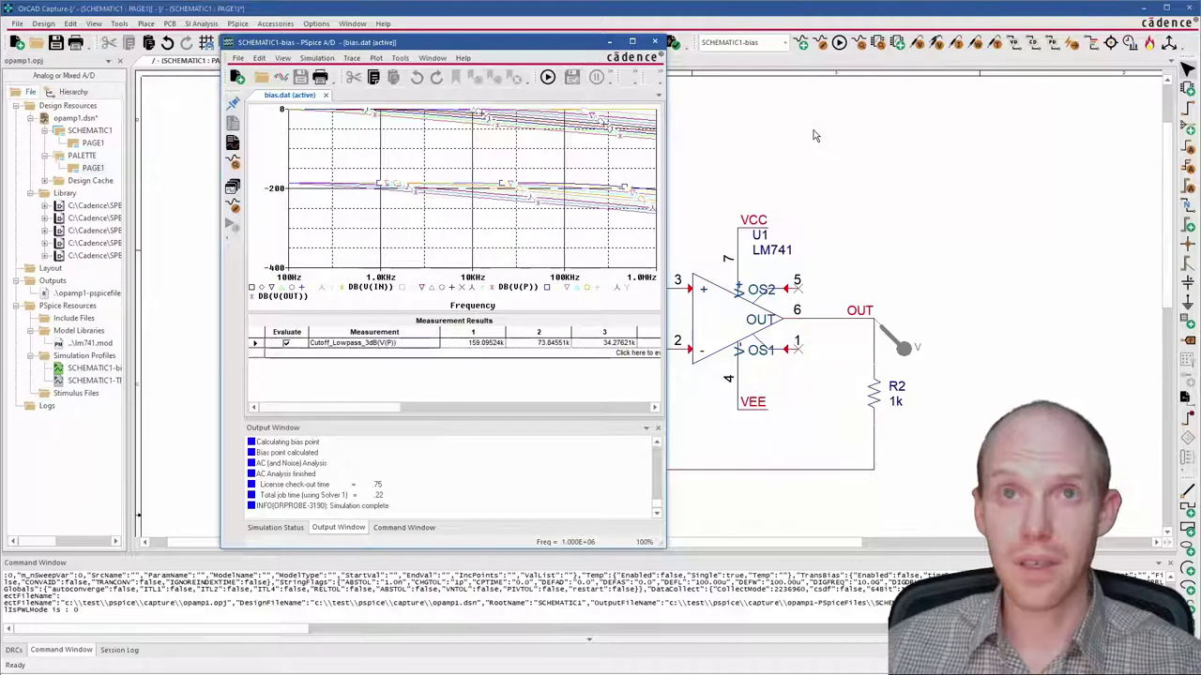
Widen the plot window to show the cutoff values for all ten runs.
{"action": "left_click_drag", "start_coordinate": [666, 385], "coordinate": [1107, 413]}
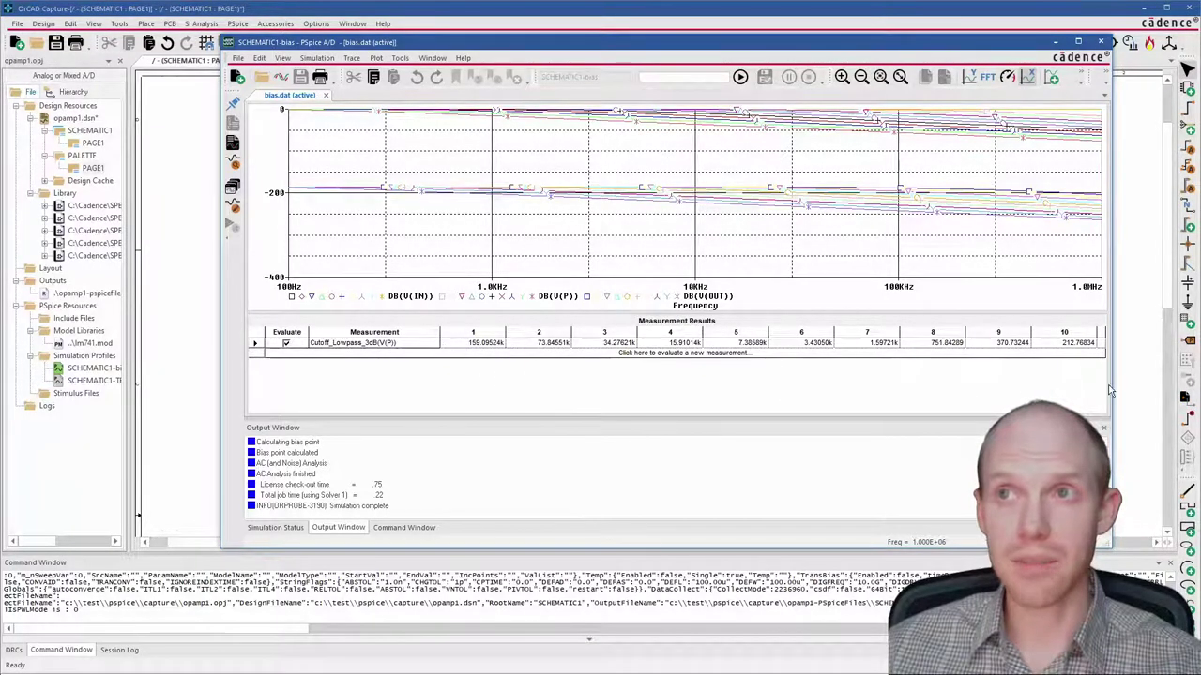
{"action": "left_click_drag", "start_coordinate": [1108, 390], "coordinate": [1163, 399]}
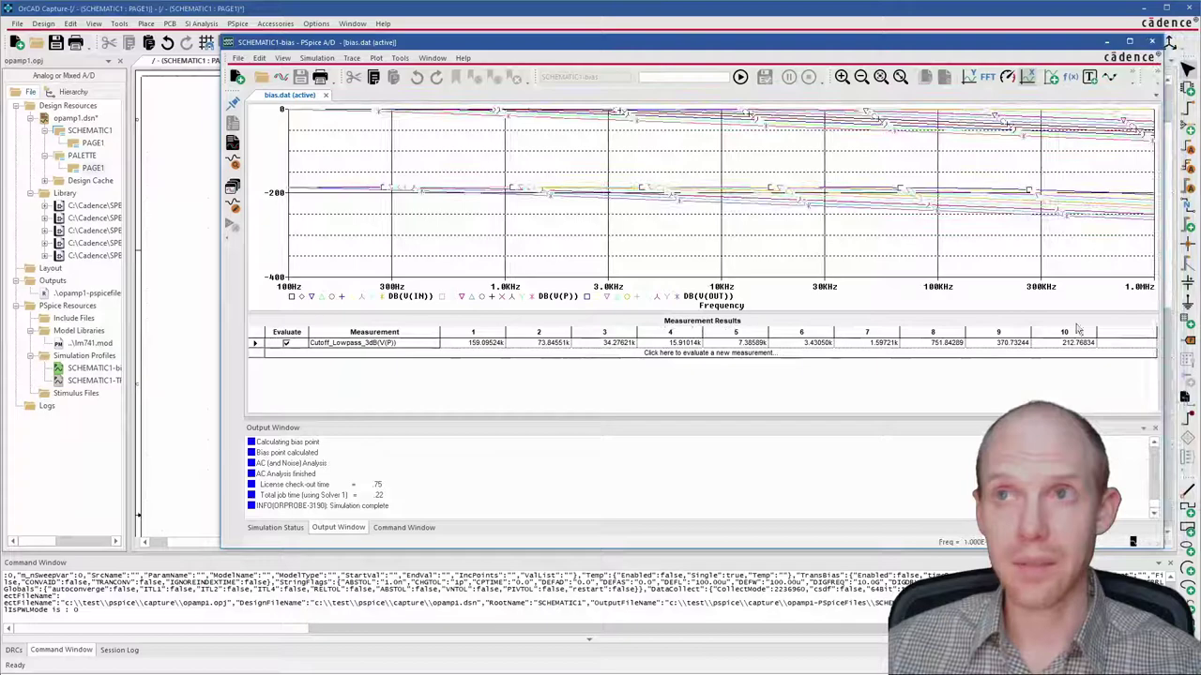
{"action": "left_click", "coordinate": [1049, 333]}
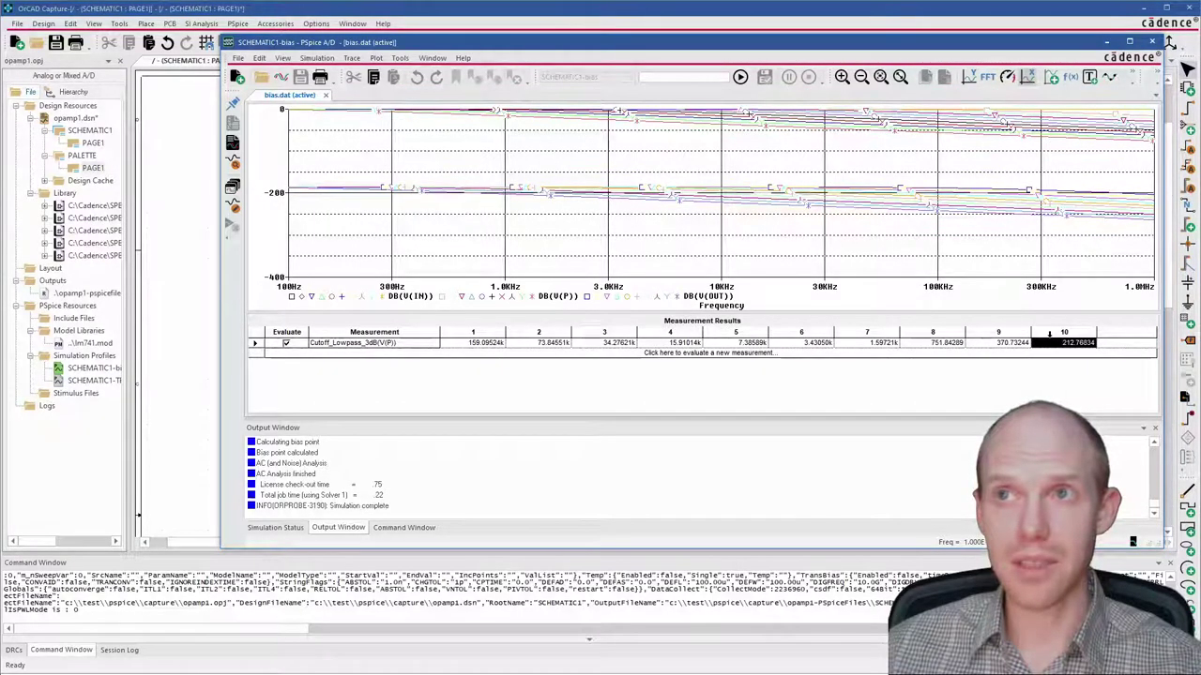
Return to the schematic, open the bias simulation settings, and compare the Parametric Sweep and Temperature (Sweep) options.
{"action": "left_click", "coordinate": [1106, 43]}
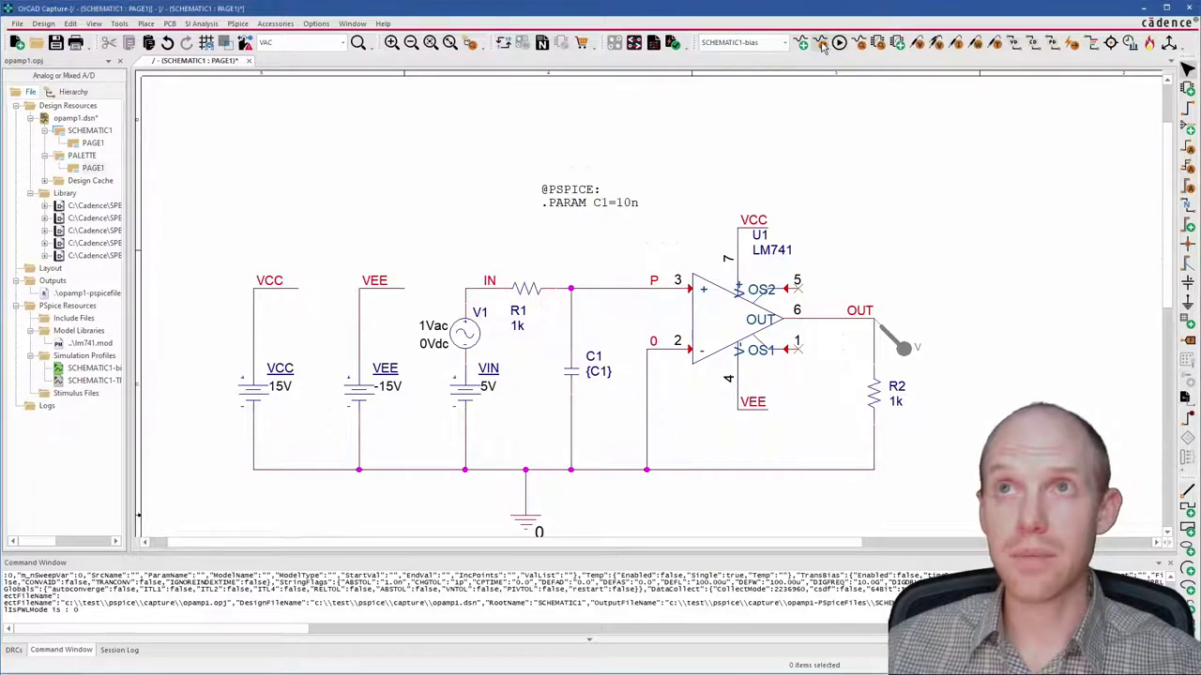
{"action": "left_click", "coordinate": [821, 43]}
{"action": "left_click_drag", "start_coordinate": [981, 509], "coordinate": [370, 168]}
{"action": "left_click", "coordinate": [358, 263]}
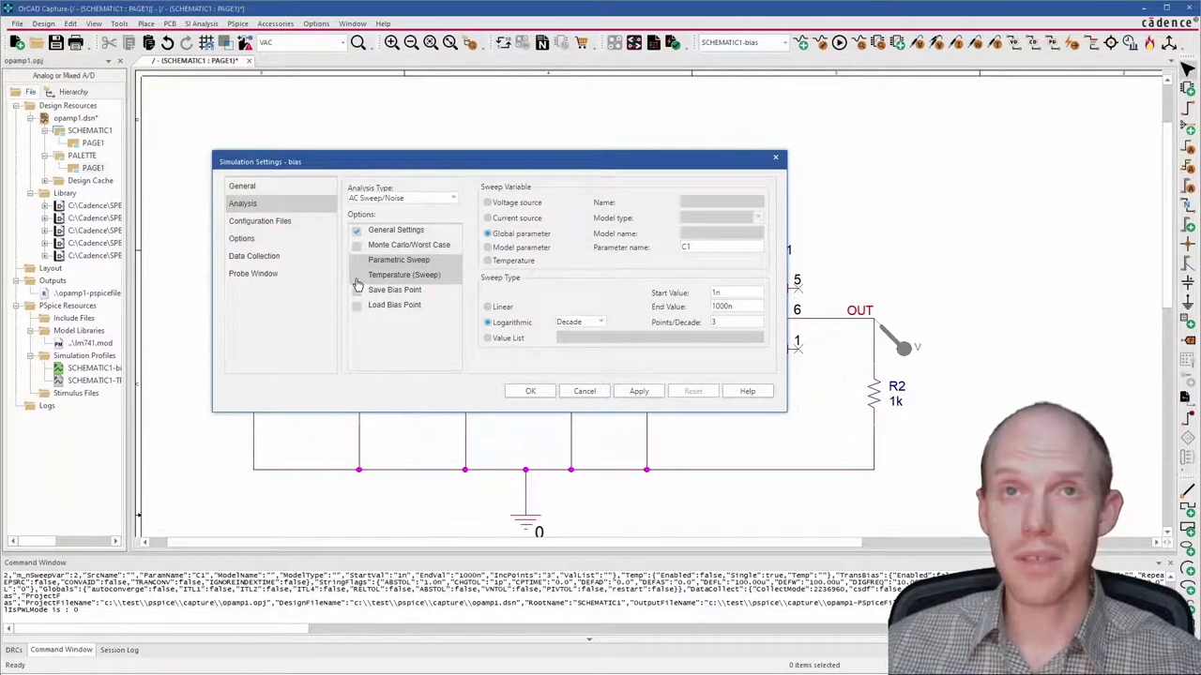
{"action": "left_click", "coordinate": [399, 277]}
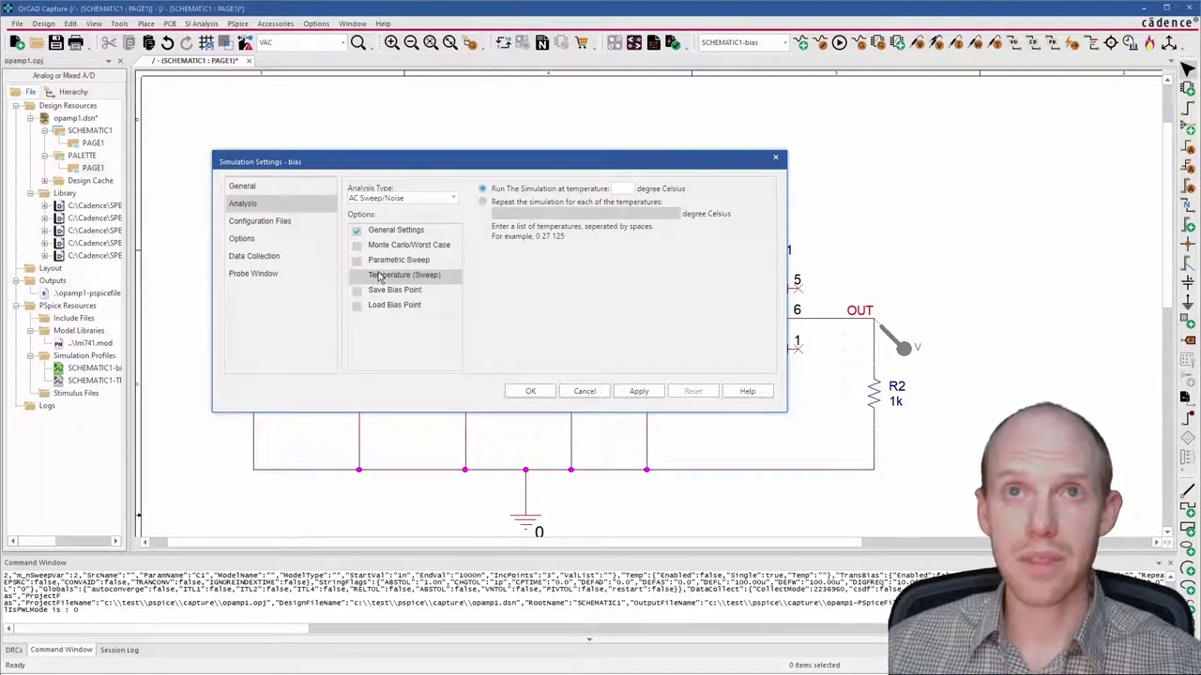
{"action": "left_click", "coordinate": [376, 262]}
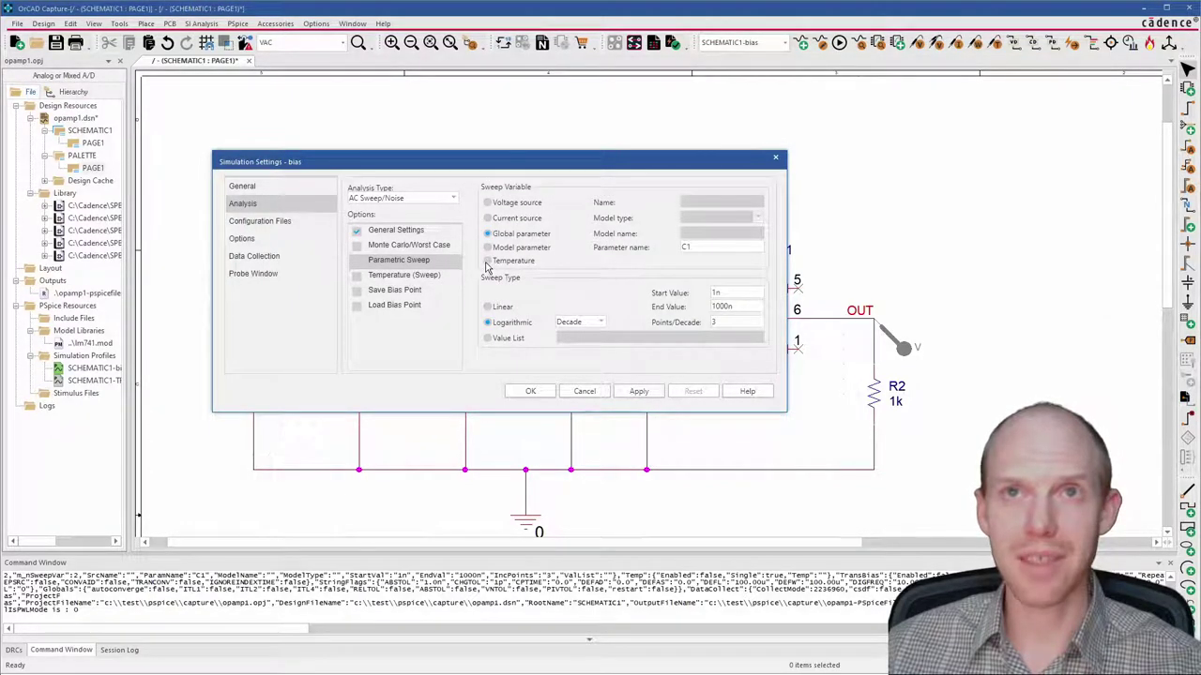
{"action": "left_click", "coordinate": [381, 276]}
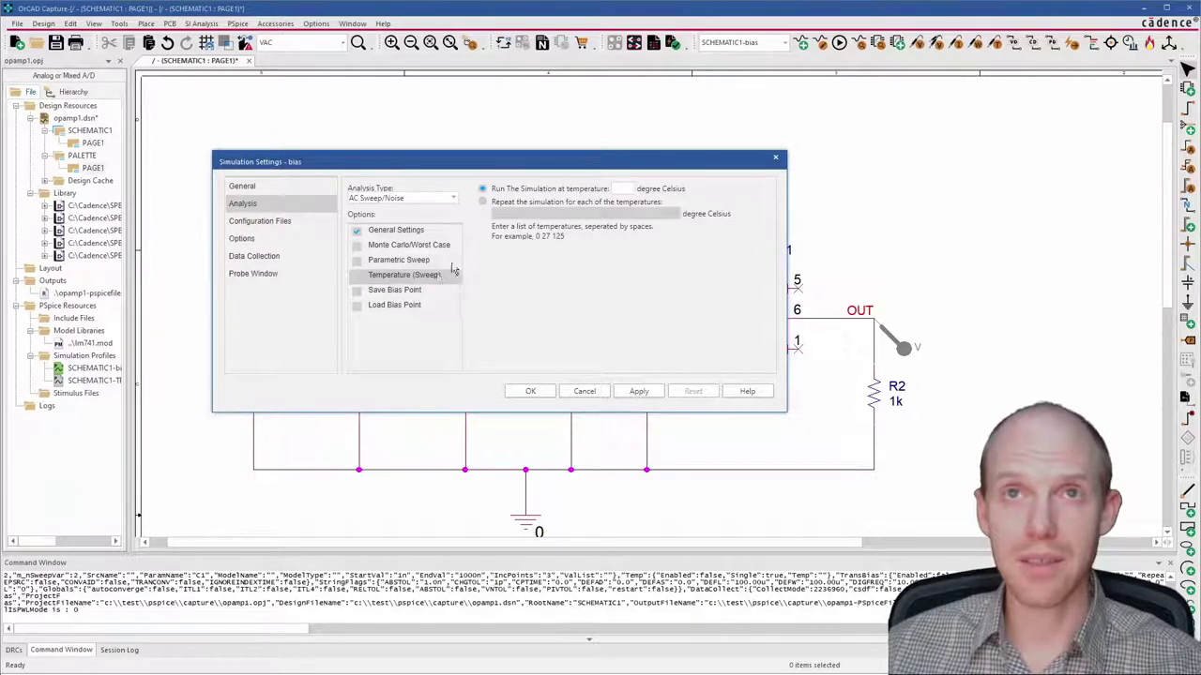
Set the temperature sweep to repeat the simulation for each temperature in a list.
{"action": "left_click", "coordinate": [623, 188]}
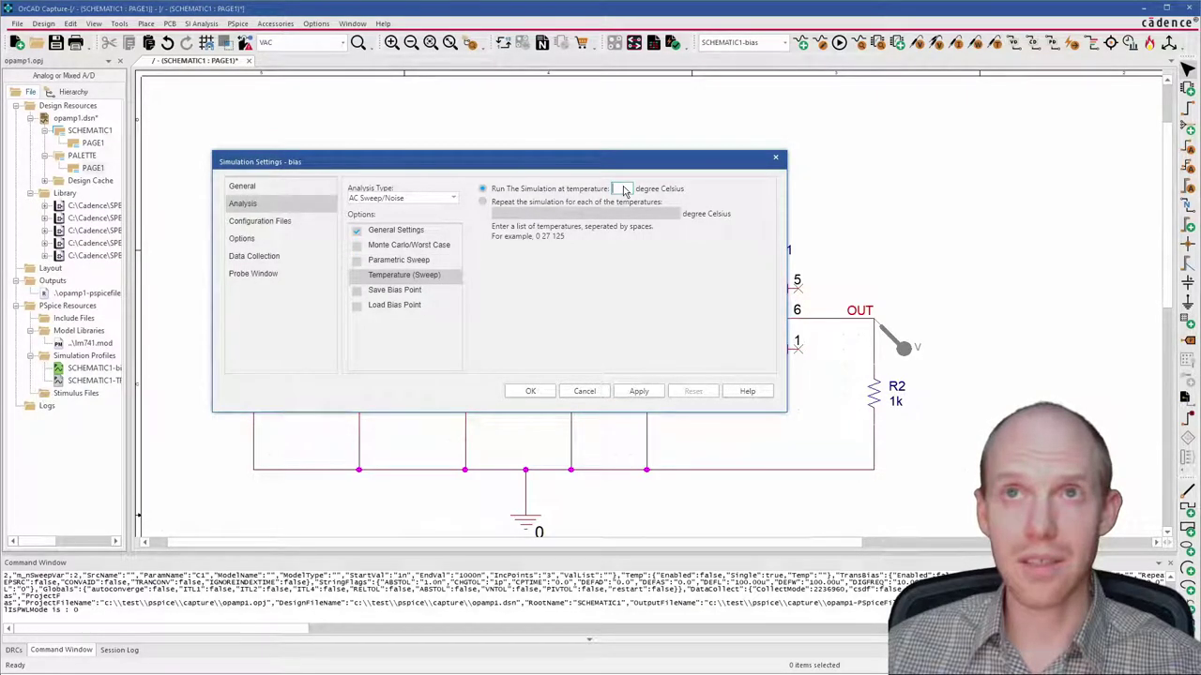
{"action": "left_click", "coordinate": [421, 260]}
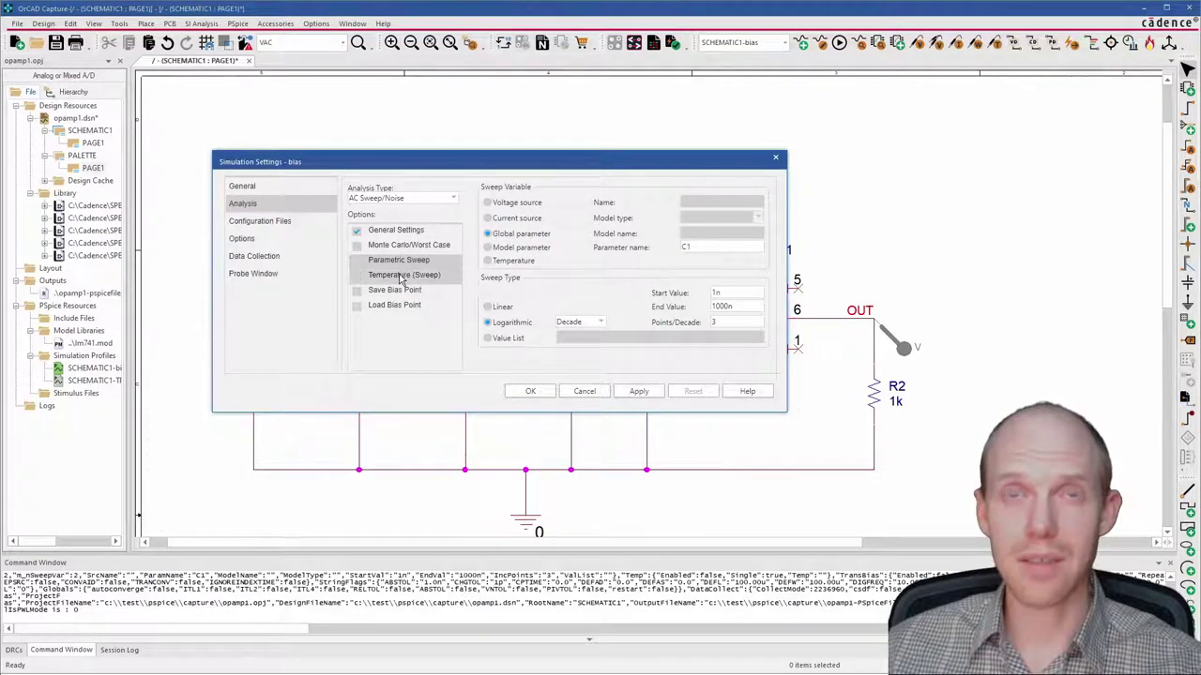
{"action": "left_click", "coordinate": [402, 275]}
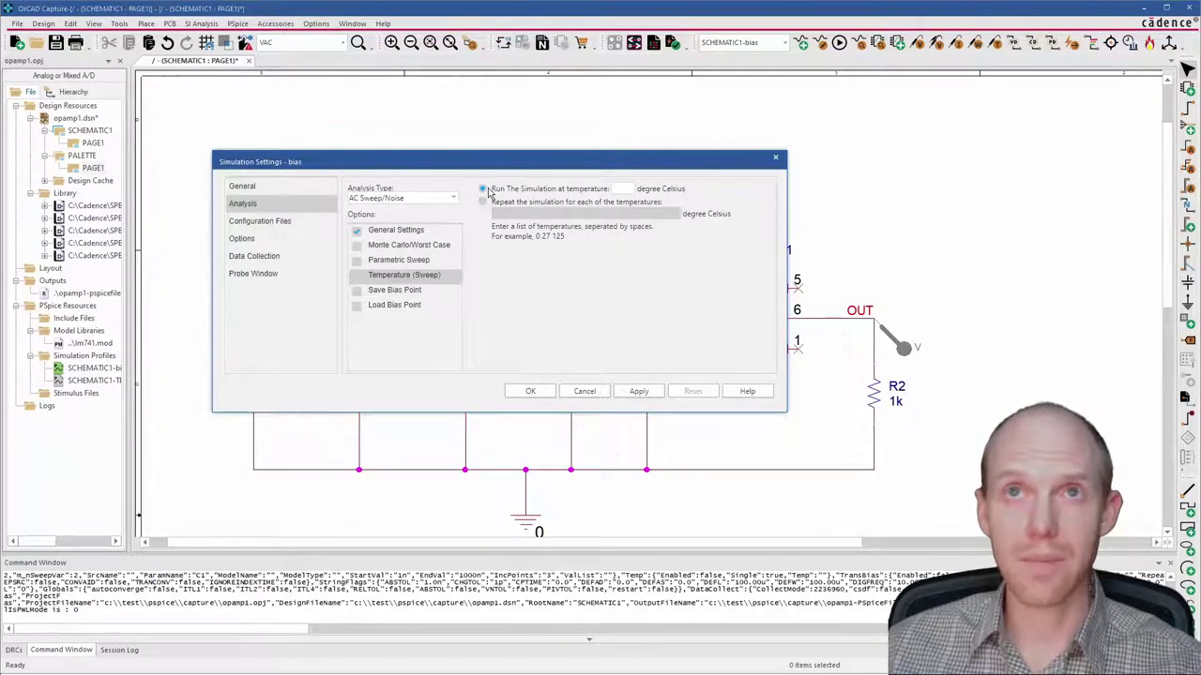
{"action": "left_click", "coordinate": [514, 204]}
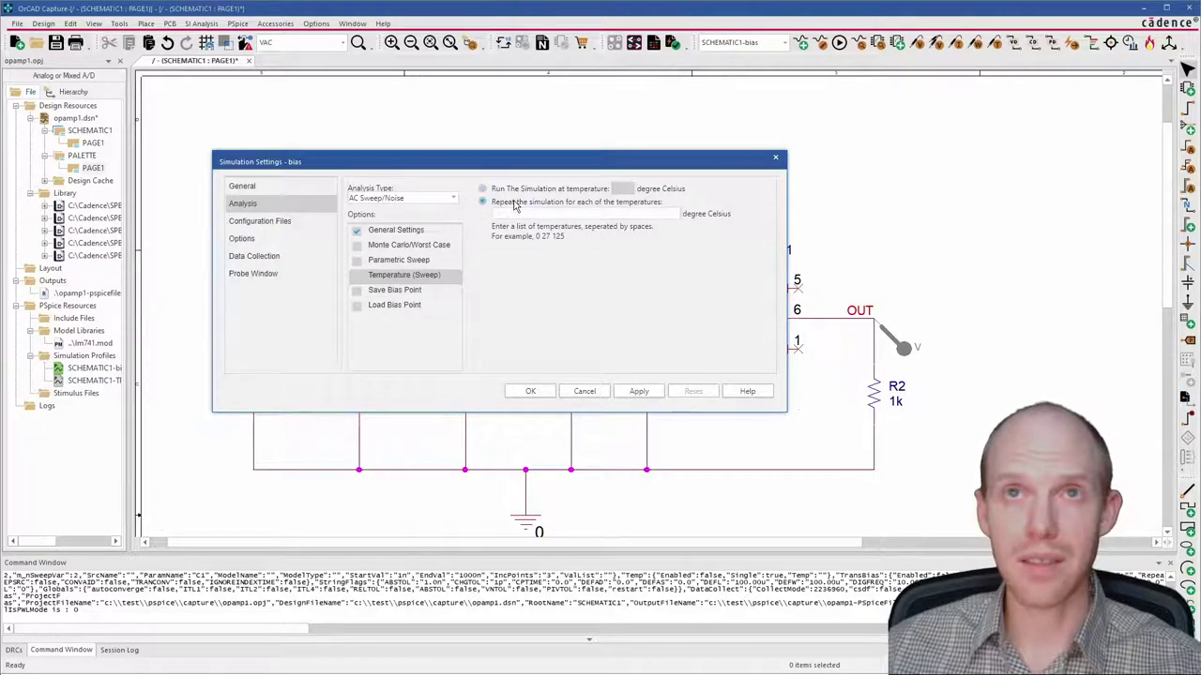
{"action": "left_click", "coordinate": [516, 214]}
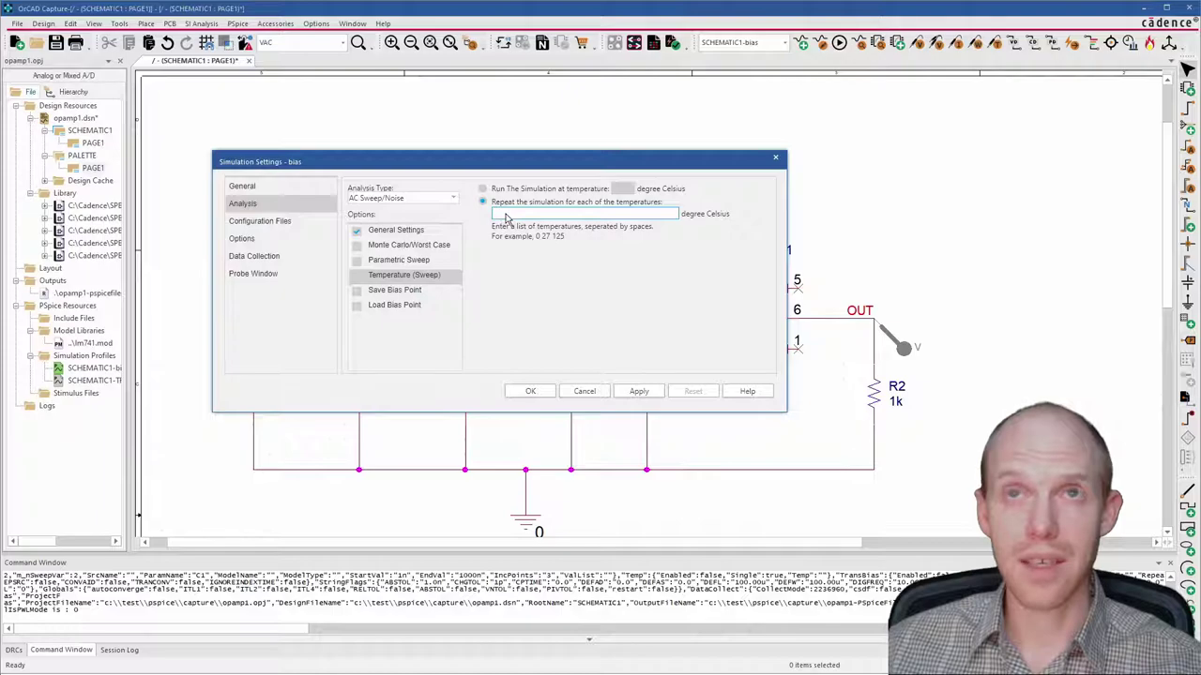
{"action": "left_click", "coordinate": [511, 189]}
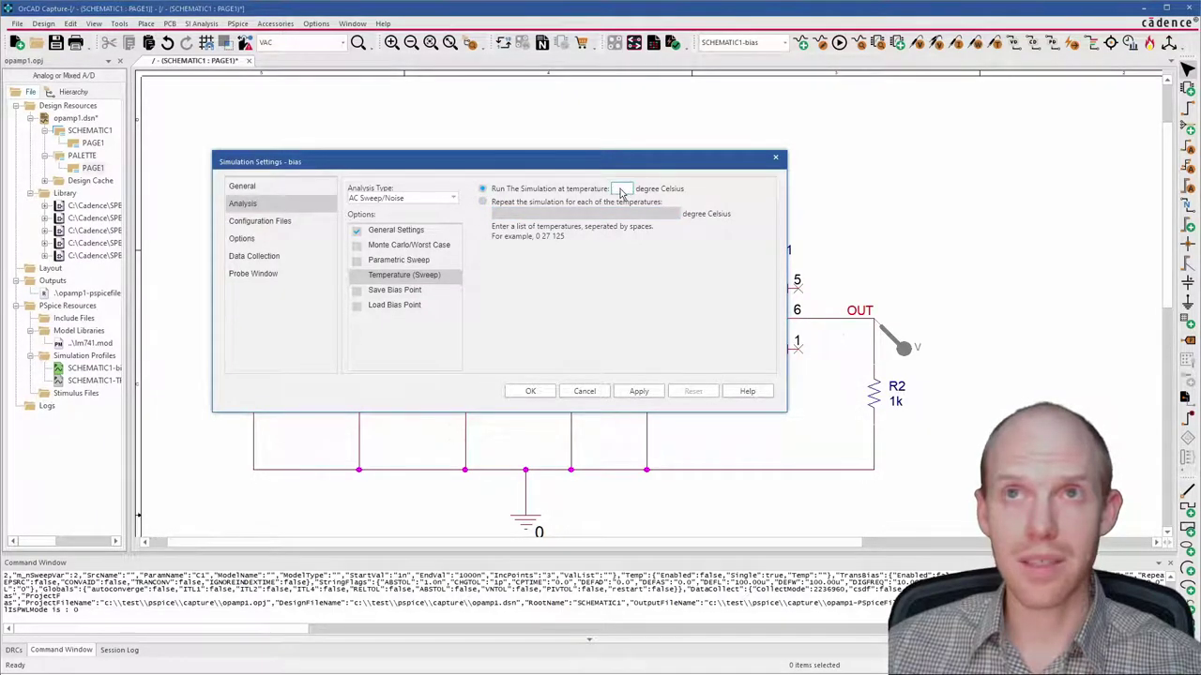
{"action": "left_click", "coordinate": [619, 202]}
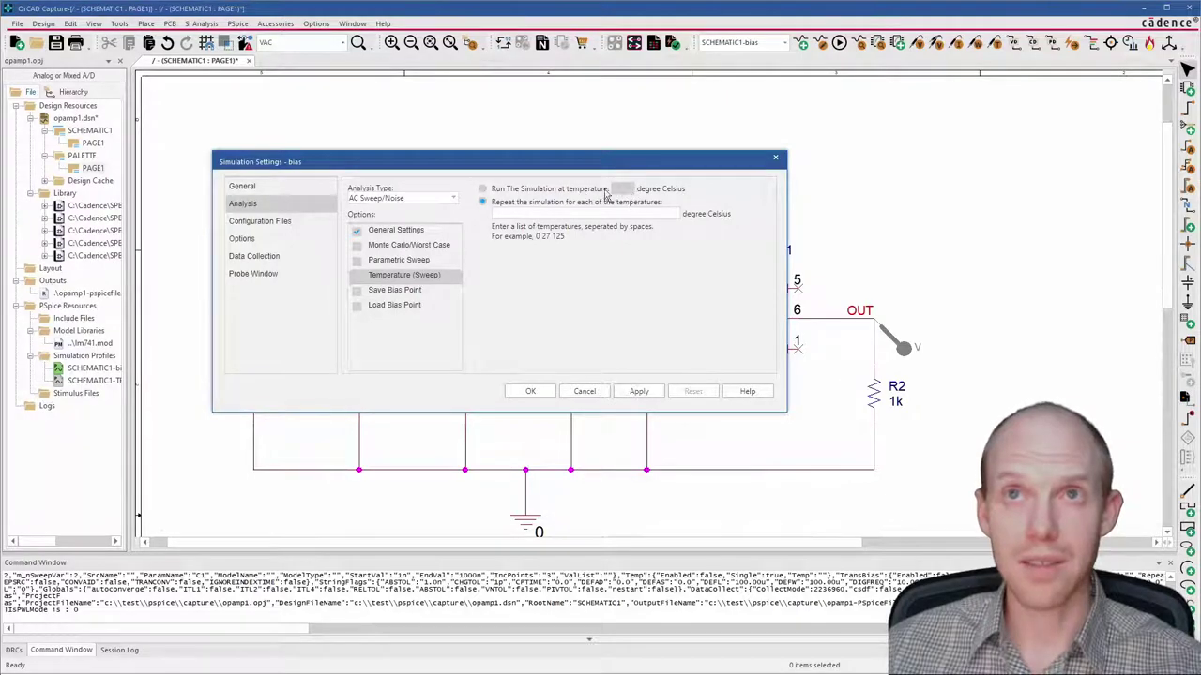
{"action": "left_click", "coordinate": [582, 214]}
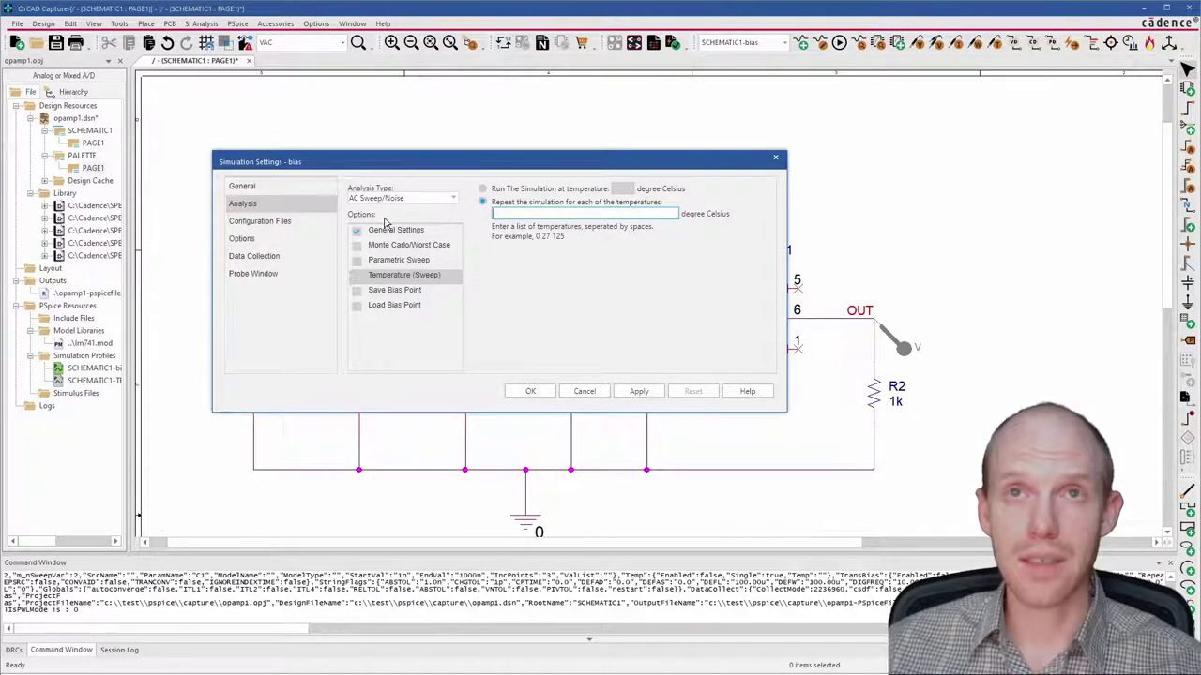
Show the Monte Carlo/Worst Case options from the Simulation Settings Options list.
{"action": "left_click", "coordinate": [406, 246]}
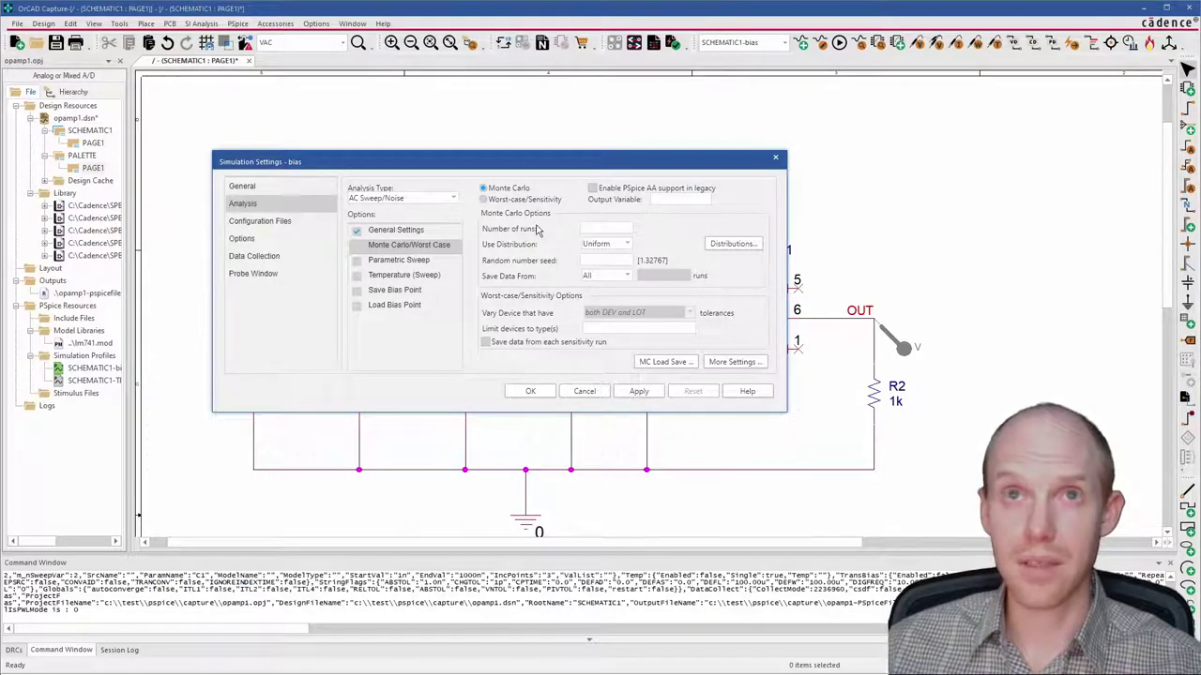
Select Monte Carlo as the analysis type instead of Worst-case/Sensitivity.
{"action": "left_click", "coordinate": [483, 188]}
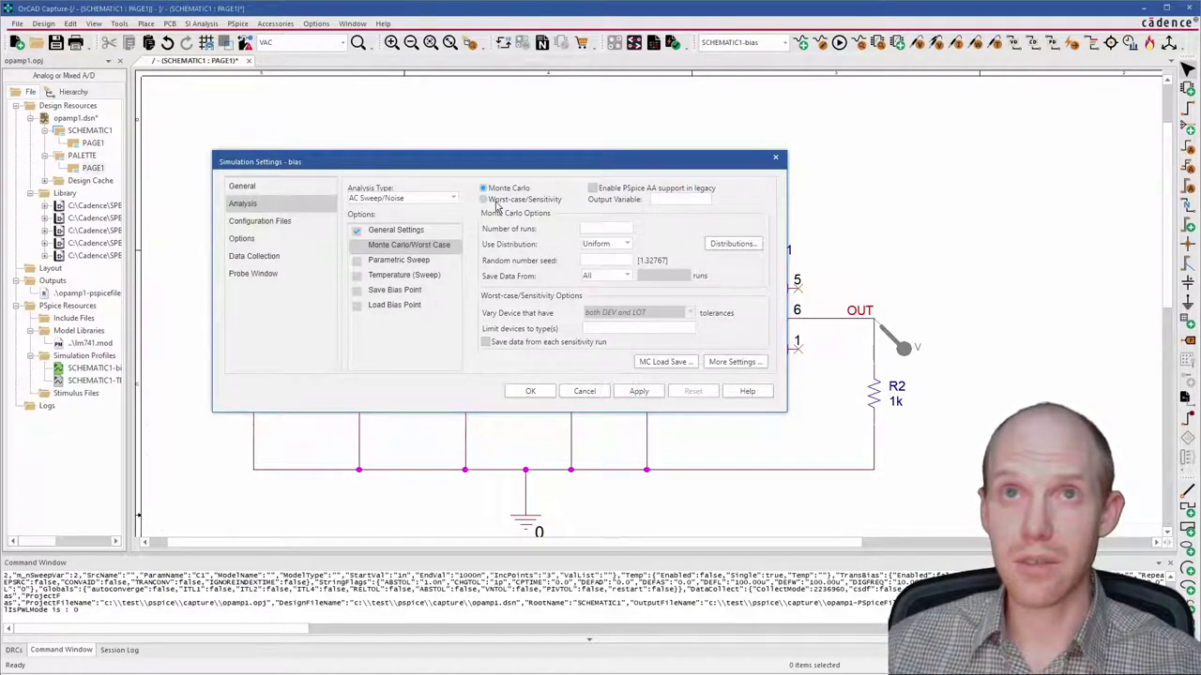
{"action": "left_click", "coordinate": [496, 202]}
{"action": "left_click", "coordinate": [484, 188]}
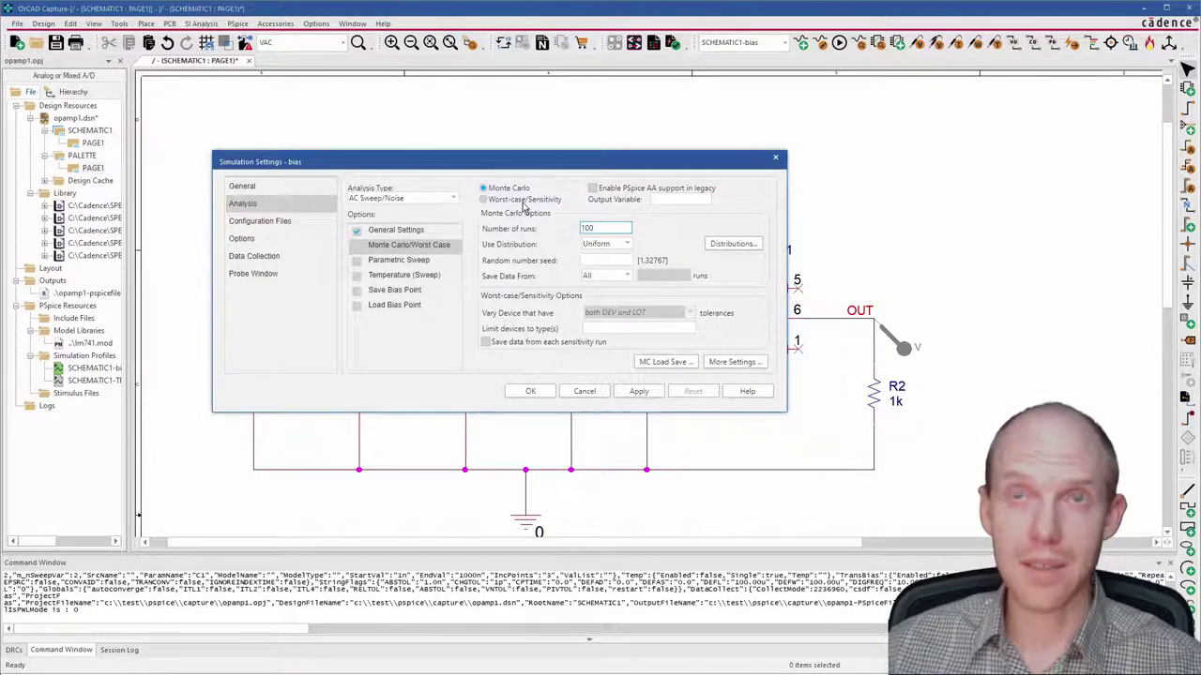
{"action": "left_click", "coordinate": [627, 244]}
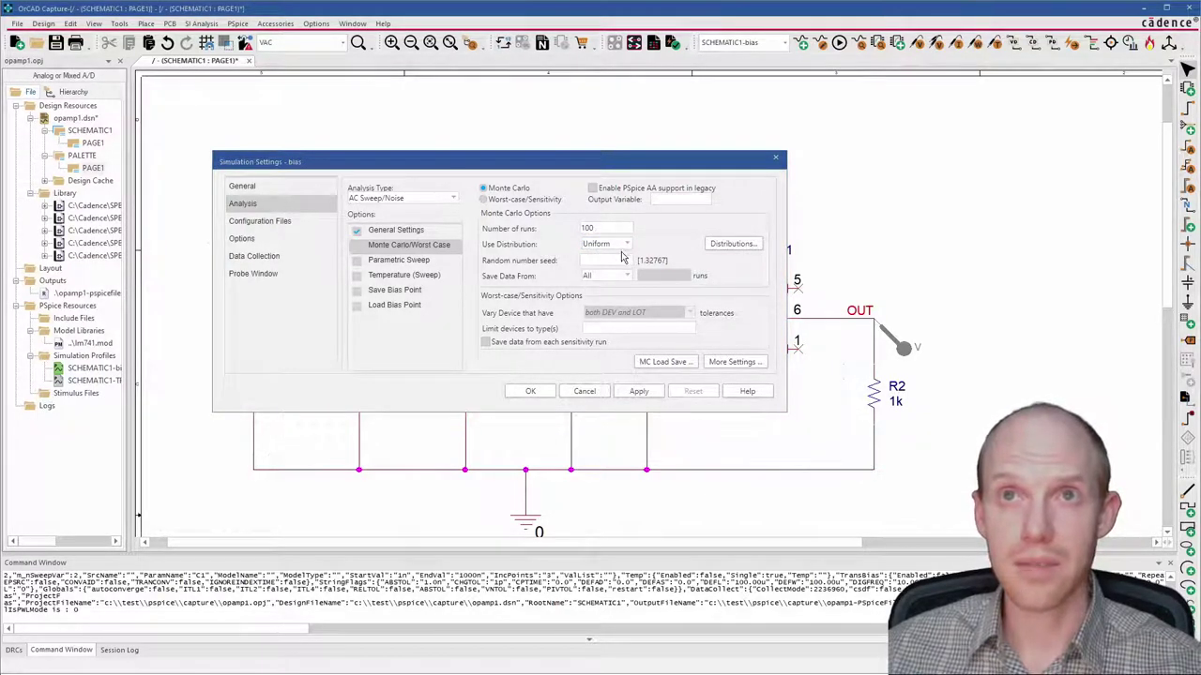
Select the 100 runs value, then move to the empty random number seed field.
{"action": "left_click", "coordinate": [611, 263]}
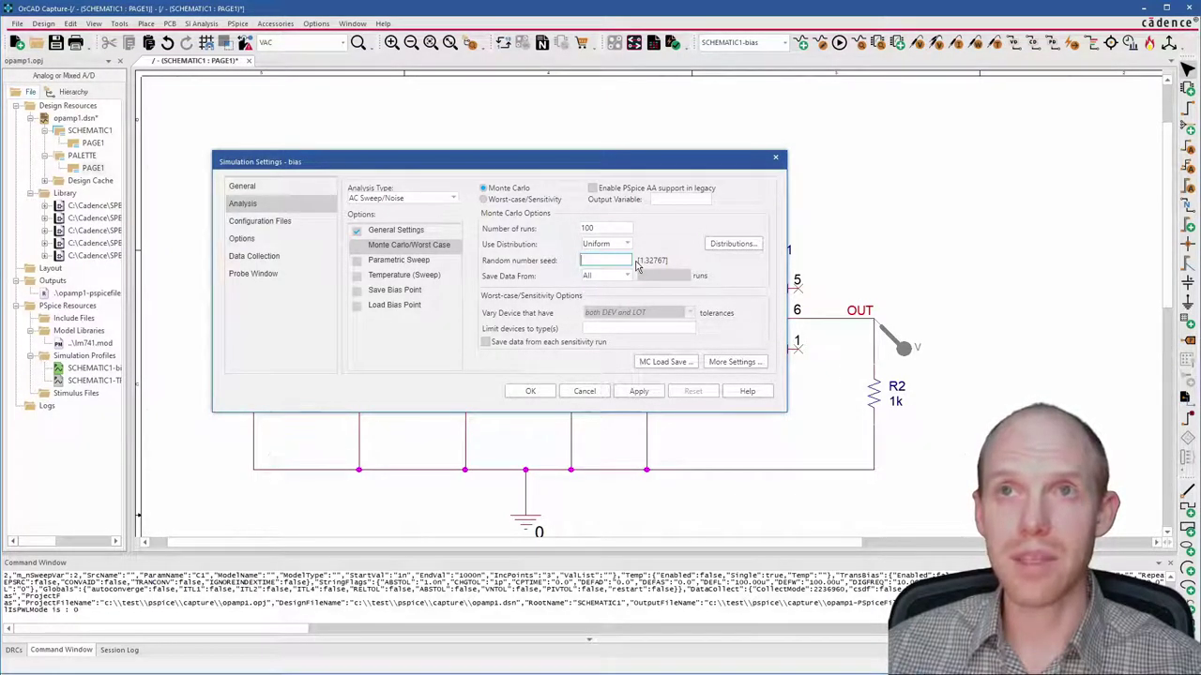
{"action": "double_click", "coordinate": [605, 229]}
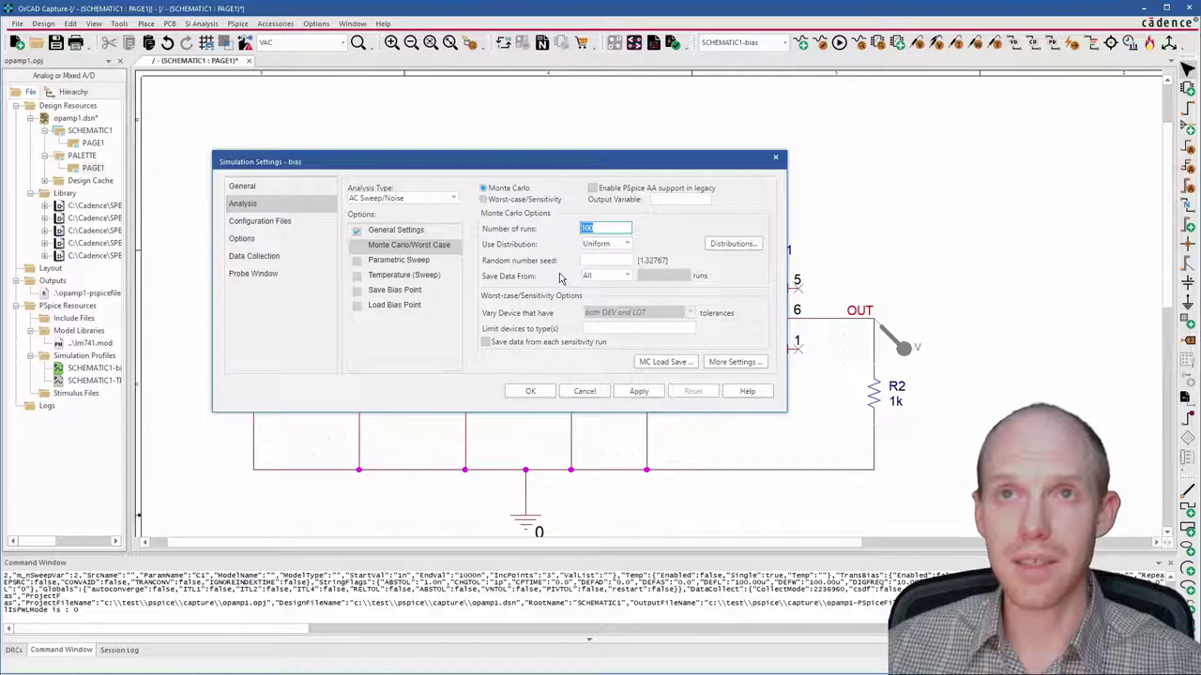
{"action": "left_click", "coordinate": [592, 263]}
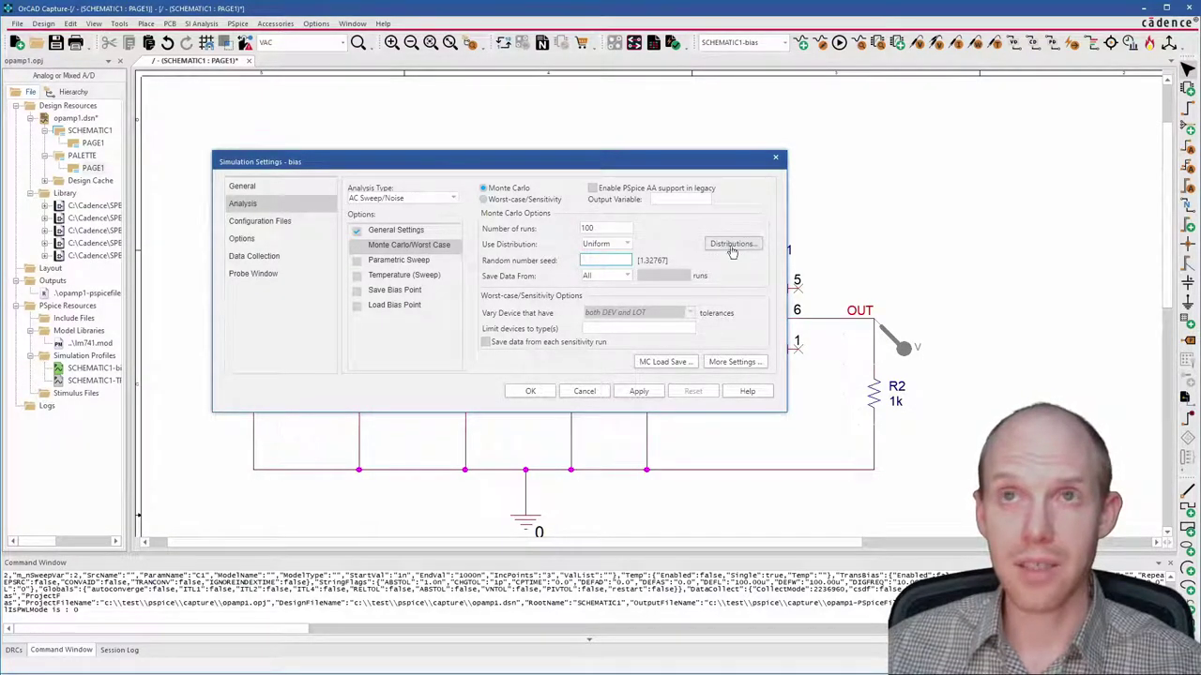
{"action": "left_click", "coordinate": [624, 244]}
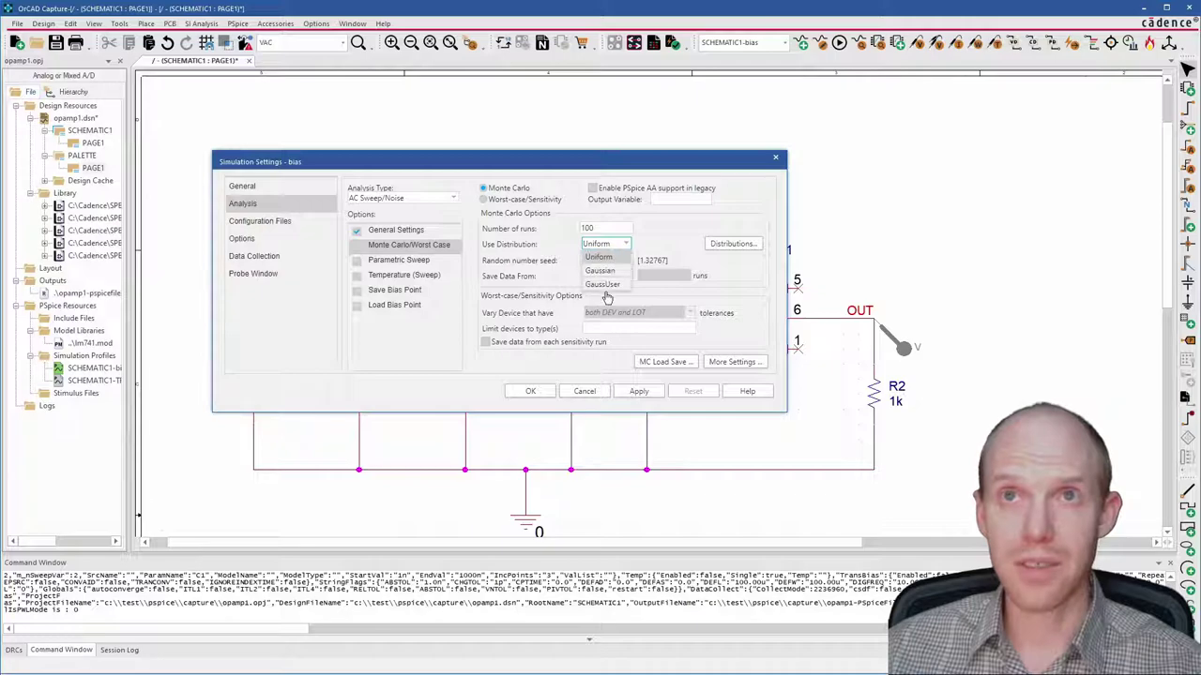
{"action": "left_click", "coordinate": [740, 245]}
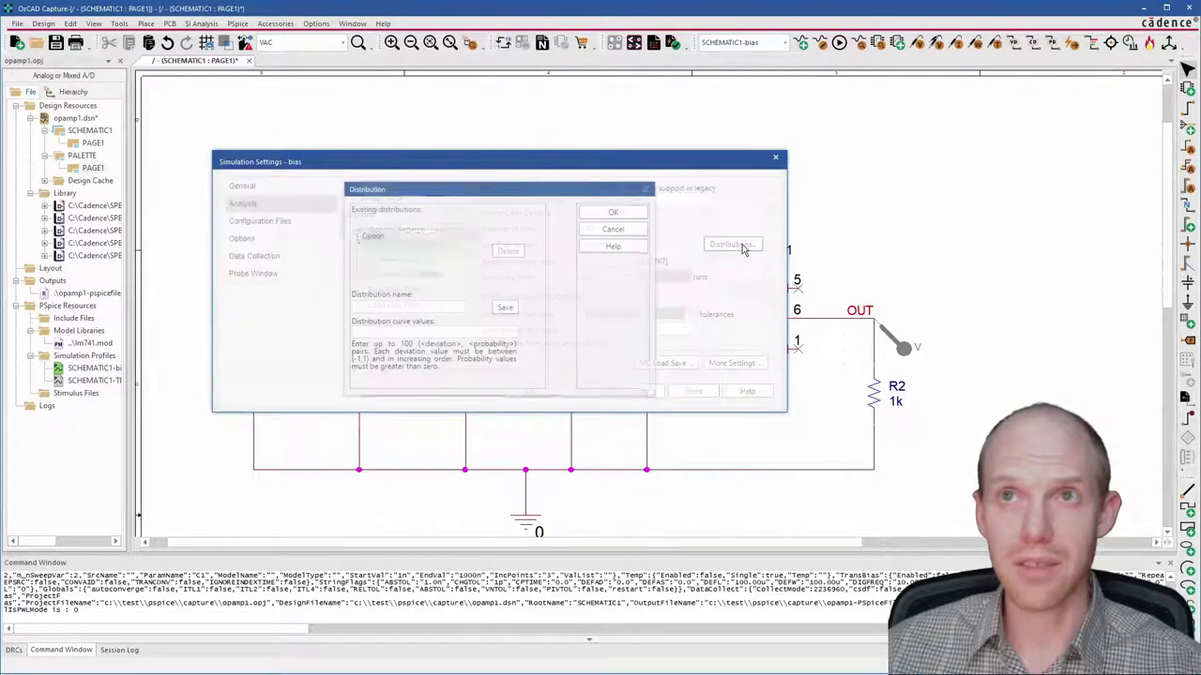
{"action": "left_click", "coordinate": [611, 232]}
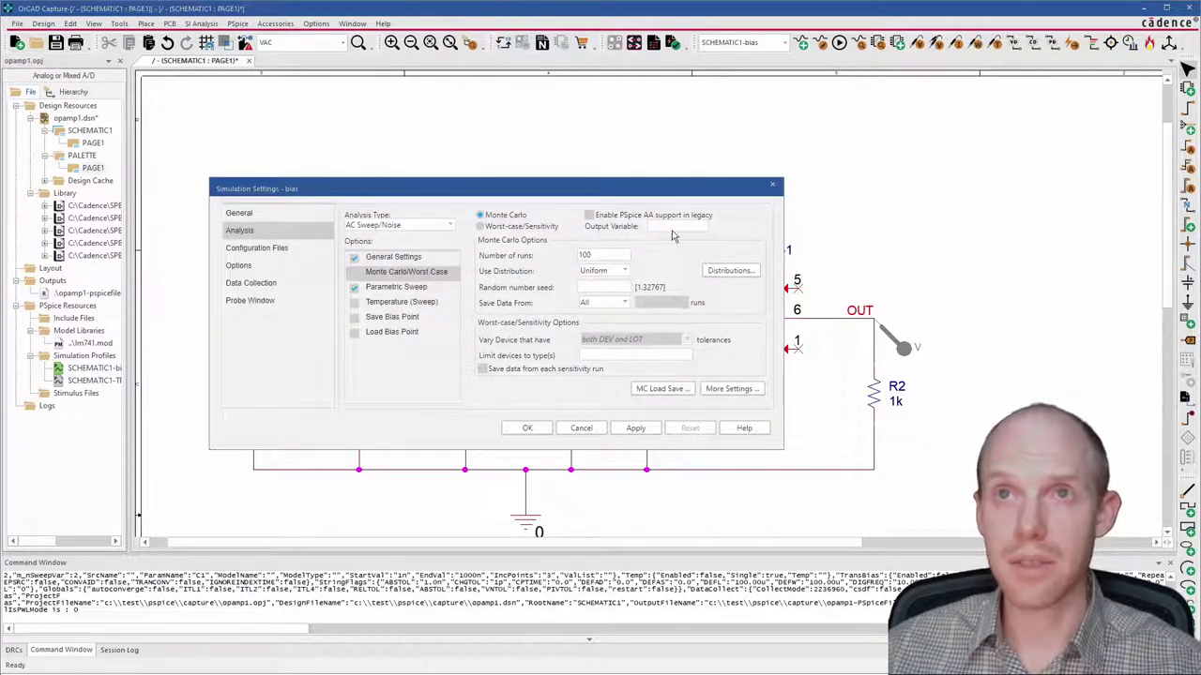
{"action": "left_click", "coordinate": [664, 230]}
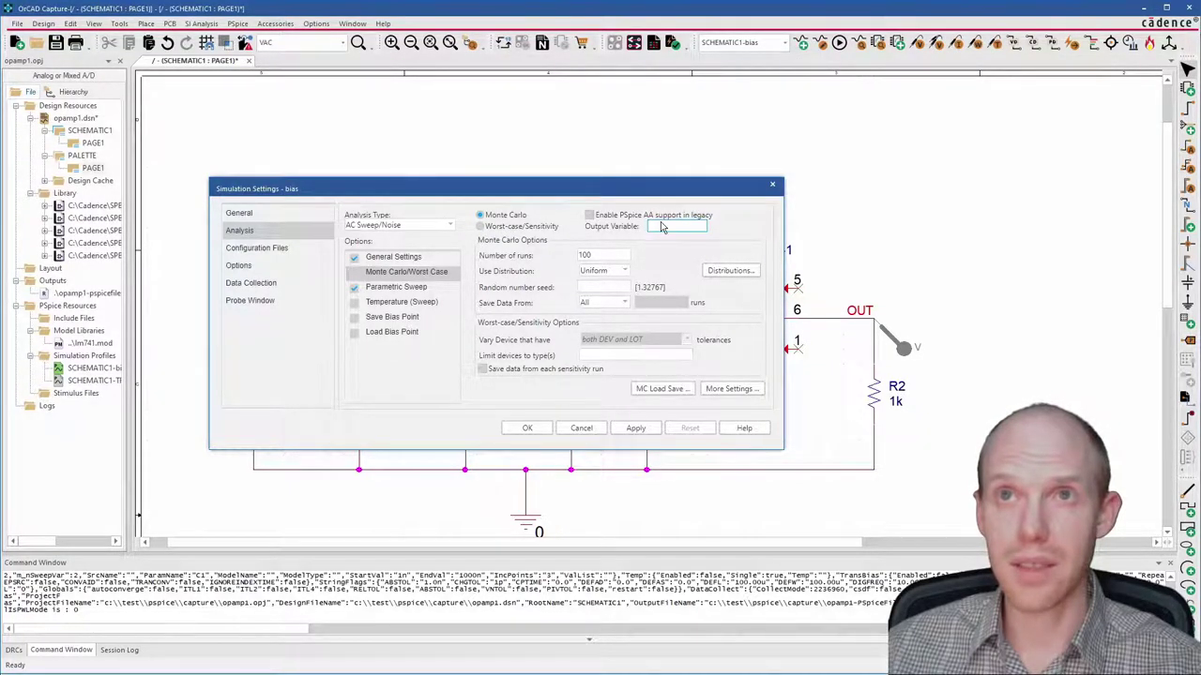
Enter V(OUT) as the Monte Carlo output variable and confirm the settings.
{"action": "type", "text": "V(OUT"}
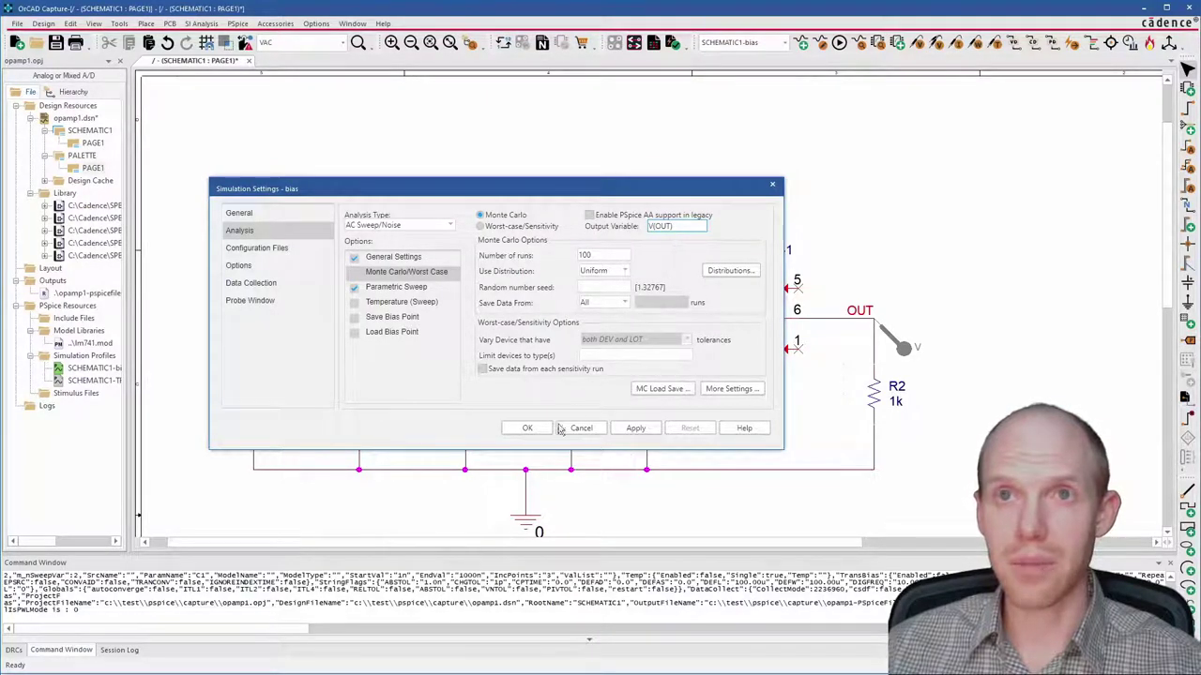
{"action": "left_click", "coordinate": [527, 429]}
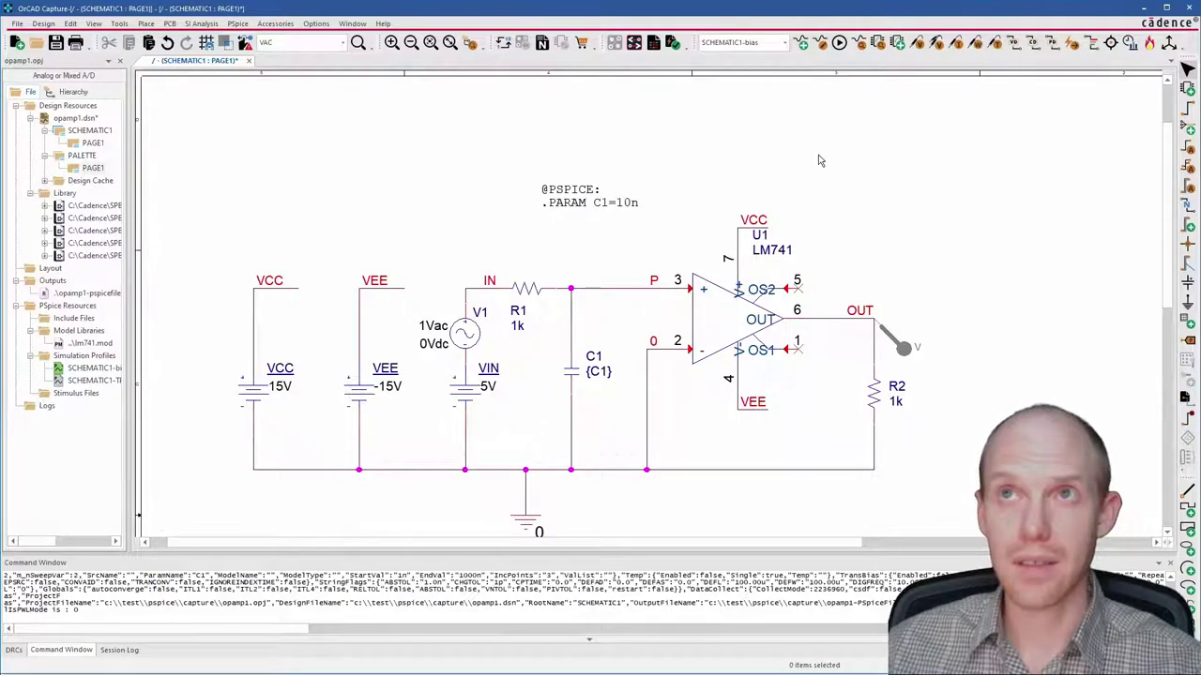
Enable Monte Carlo/Worst Case in the bias profile, apply it, then reopen to verify and close.
{"action": "left_click", "coordinate": [830, 42]}
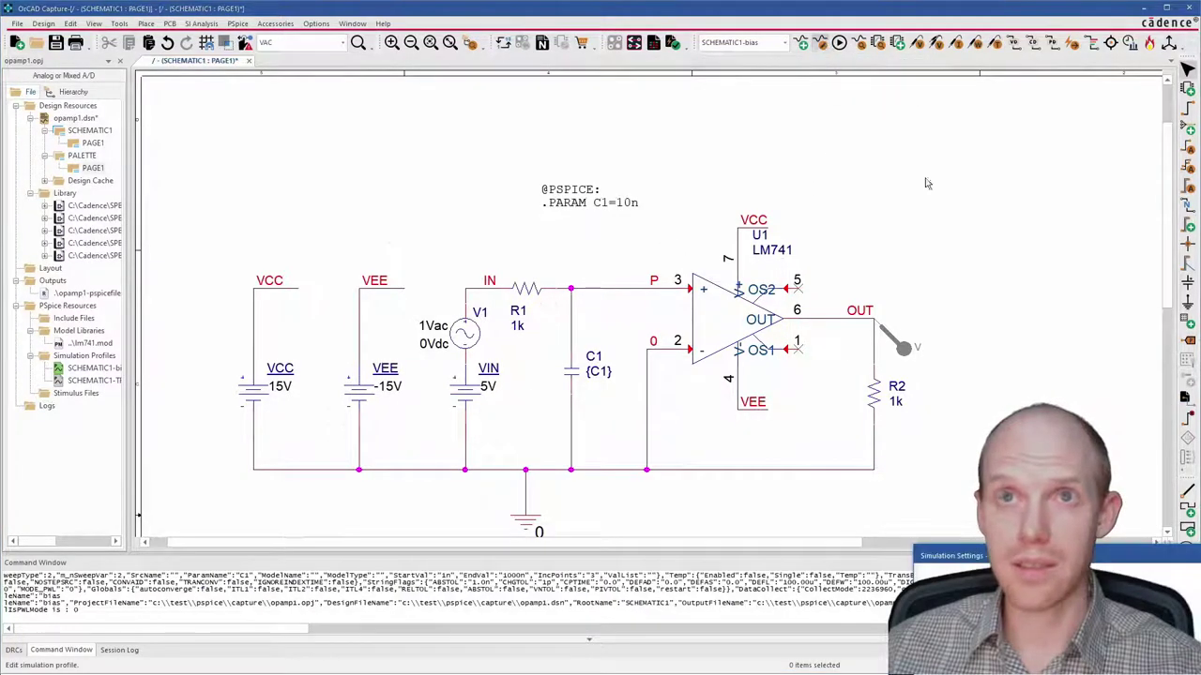
{"action": "left_click_drag", "start_coordinate": [476, 246], "coordinate": [316, 148]}
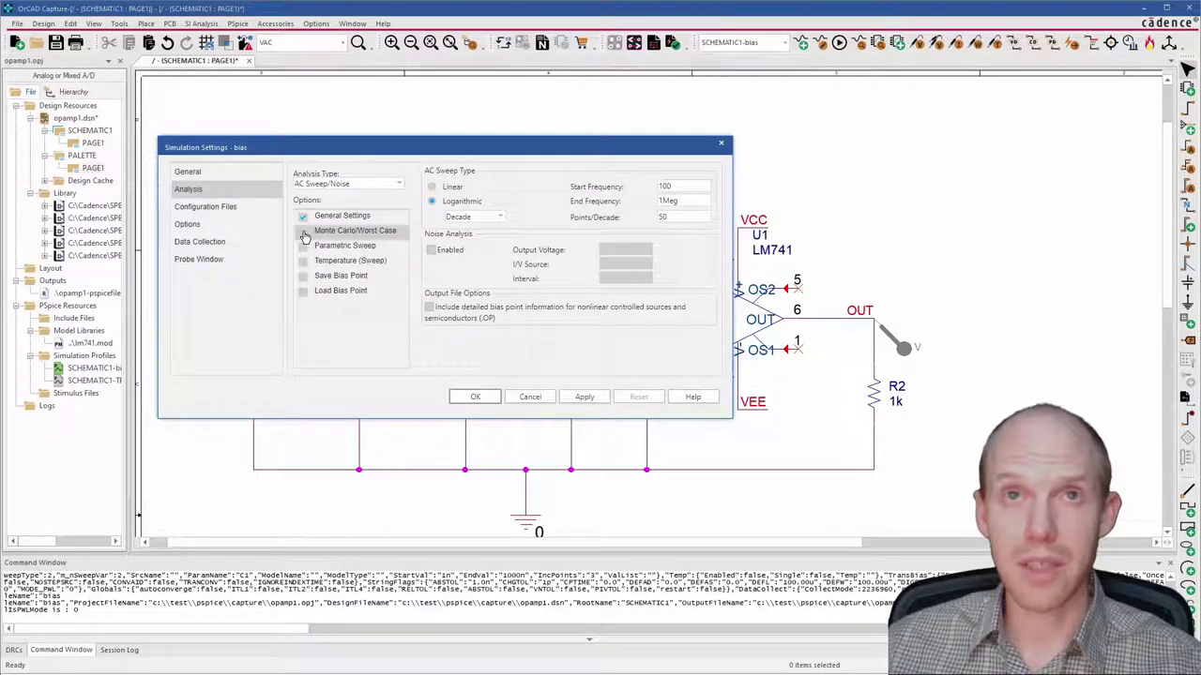
{"action": "left_click", "coordinate": [303, 232]}
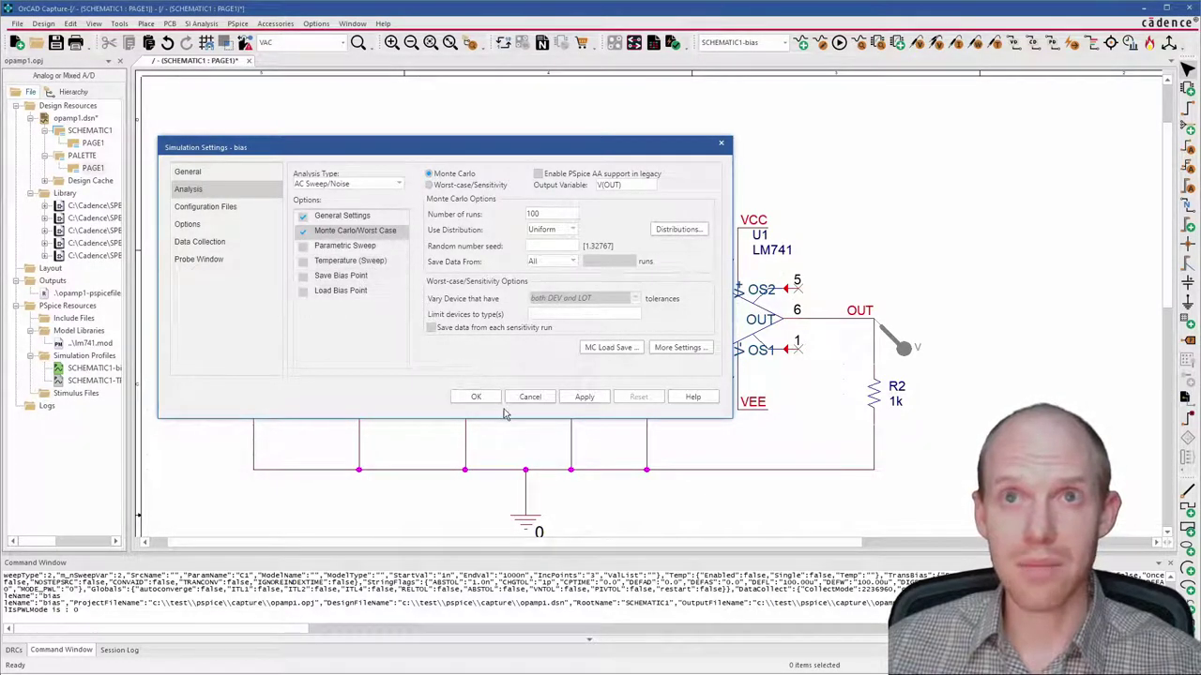
{"action": "left_click", "coordinate": [463, 397]}
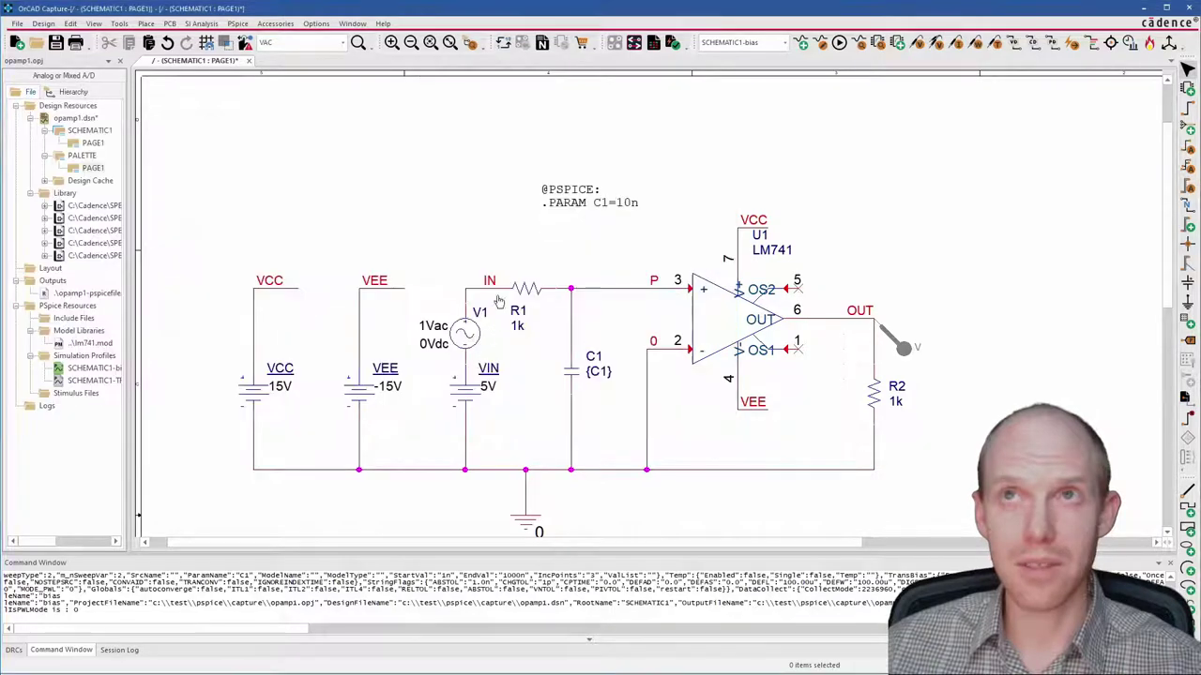
{"action": "left_click", "coordinate": [821, 44]}
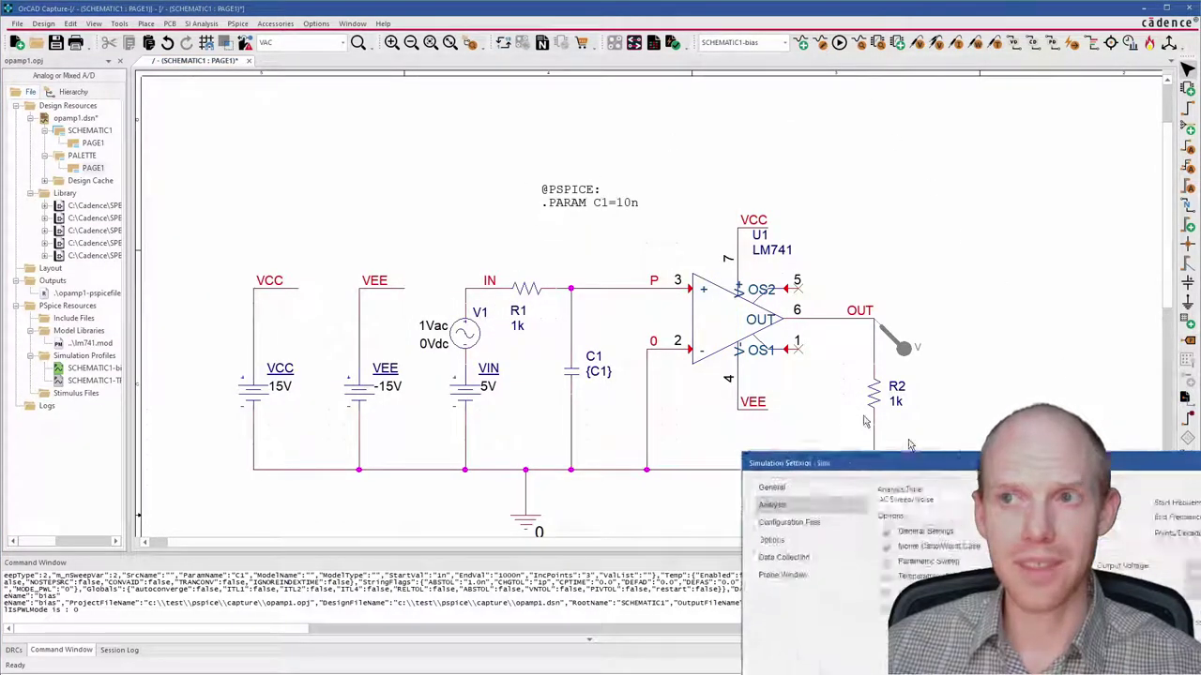
{"action": "left_click_drag", "start_coordinate": [824, 399], "coordinate": [365, 126]}
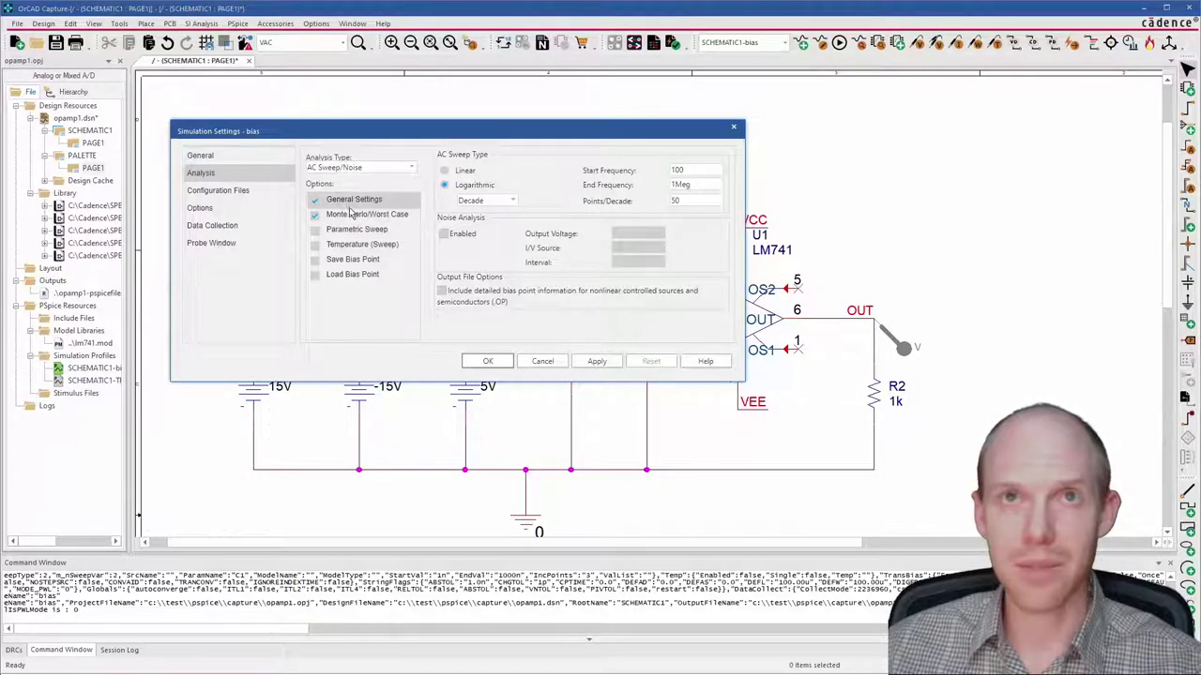
{"action": "left_click", "coordinate": [487, 363]}
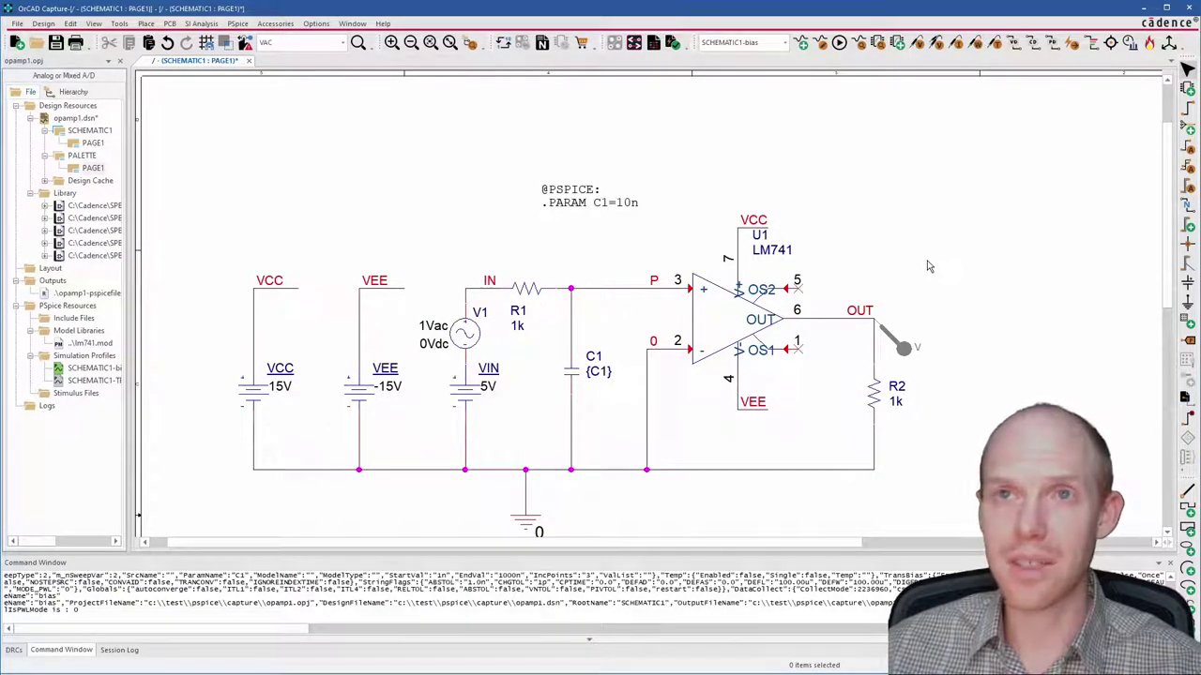
{"action": "double_click", "coordinate": [571, 374]}
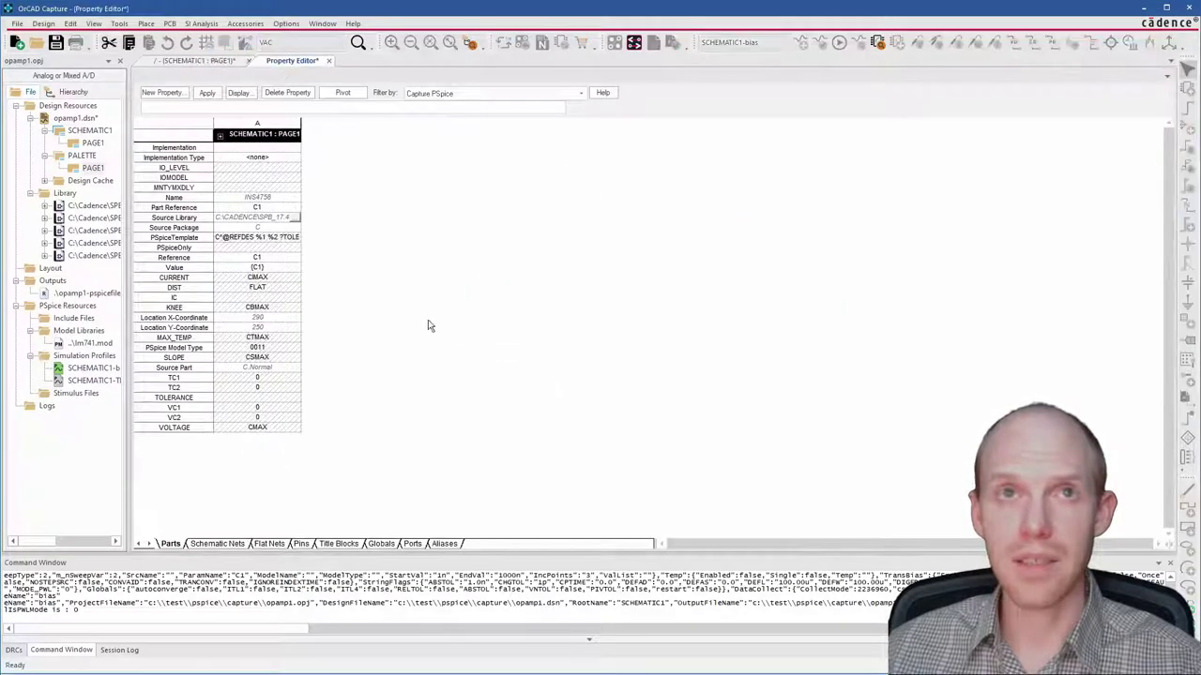
{"action": "left_click_drag", "start_coordinate": [300, 122], "coordinate": [748, 123]}
{"action": "left_click", "coordinate": [662, 238]}
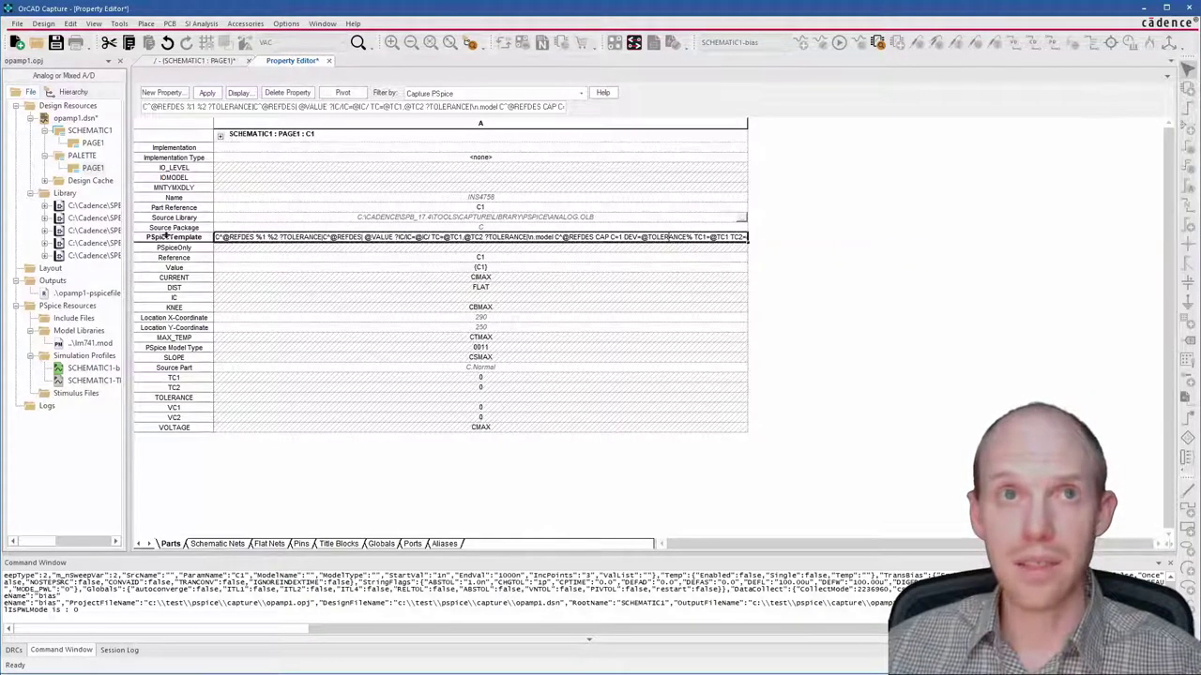
{"action": "double_click", "coordinate": [654, 239]}
{"action": "left_click_drag", "start_coordinate": [657, 238], "coordinate": [840, 247]}
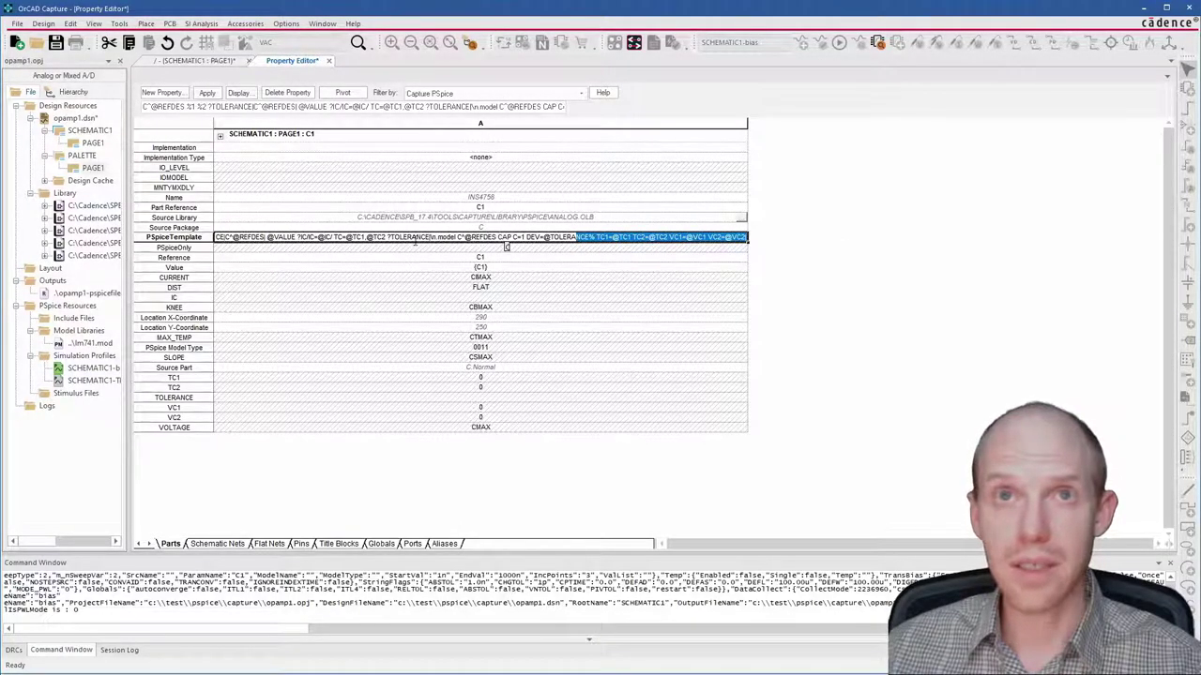
{"action": "left_click_drag", "start_coordinate": [391, 239], "coordinate": [431, 239]}
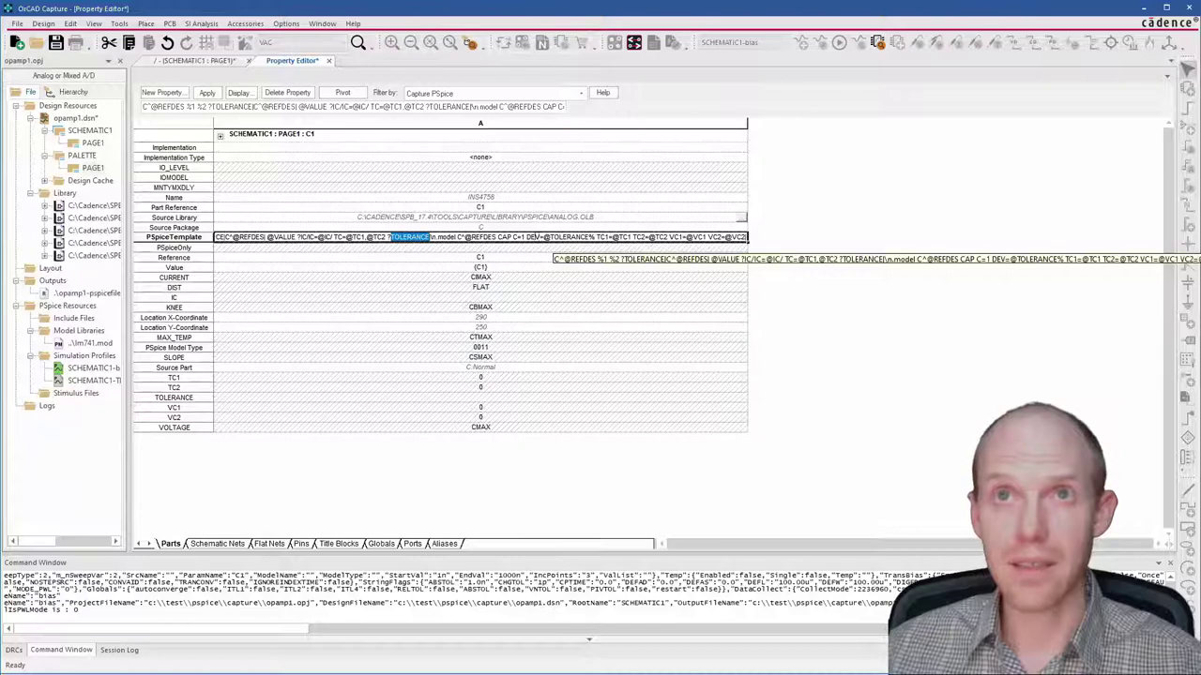
{"action": "left_click_drag", "start_coordinate": [528, 238], "coordinate": [545, 237]}
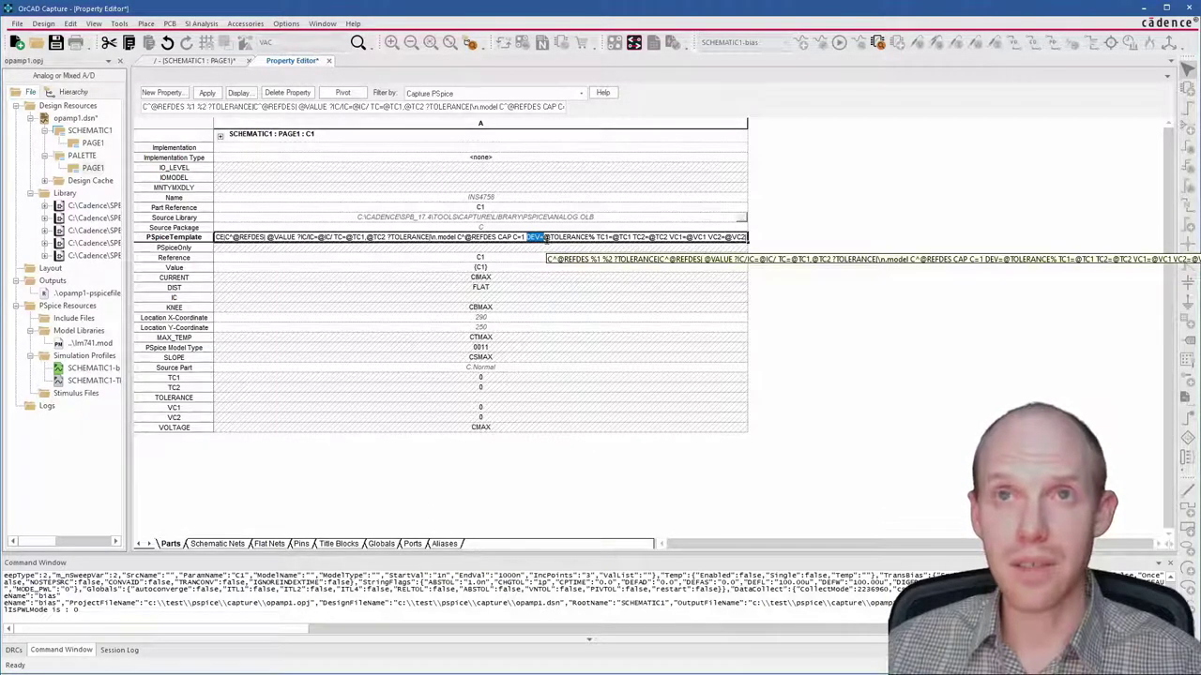
{"action": "left_click_drag", "start_coordinate": [544, 242], "coordinate": [588, 249]}
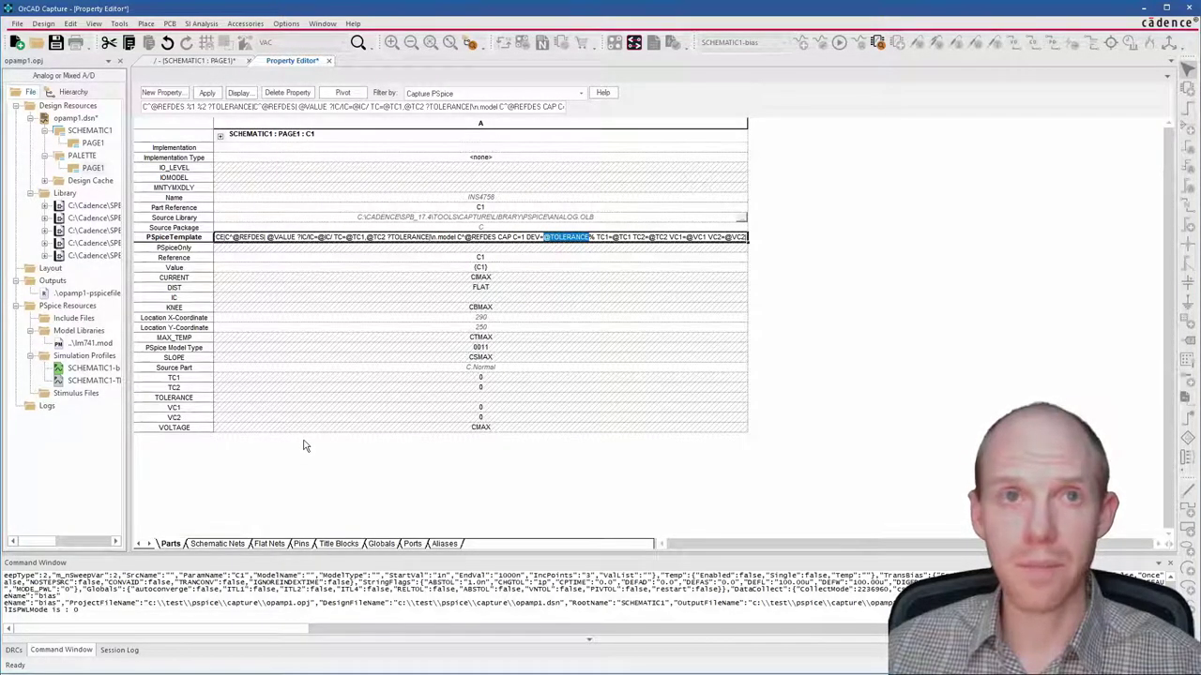
{"action": "left_click", "coordinate": [260, 399]}
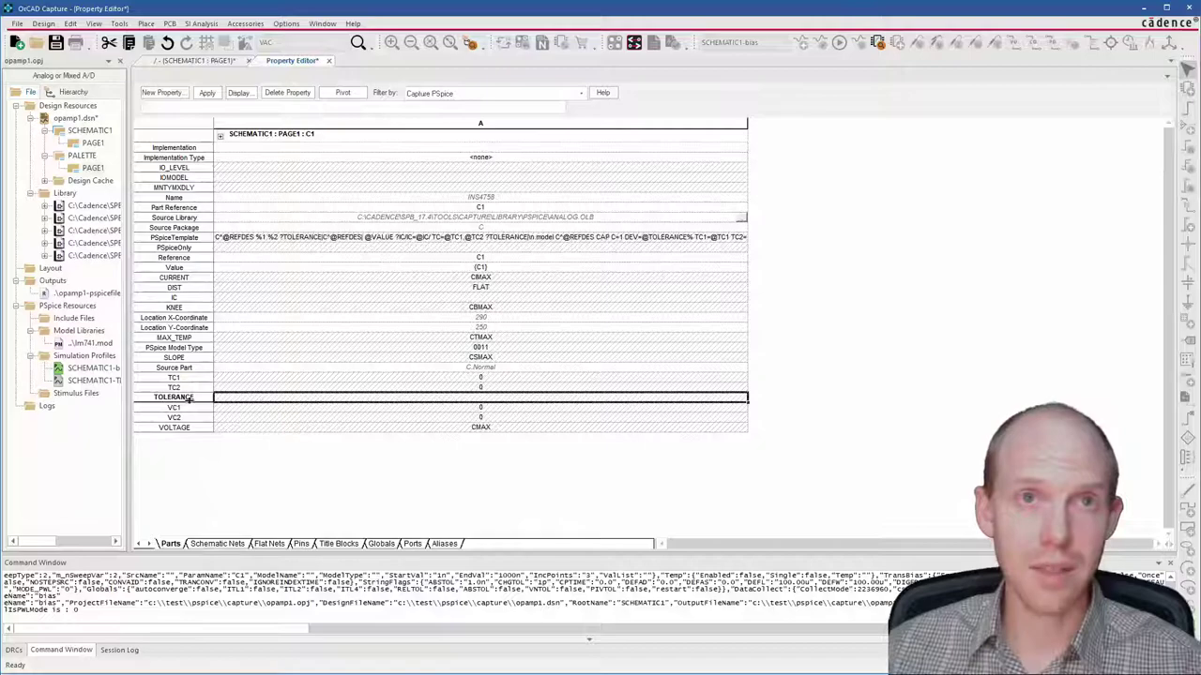
{"action": "type", "text": "10"}
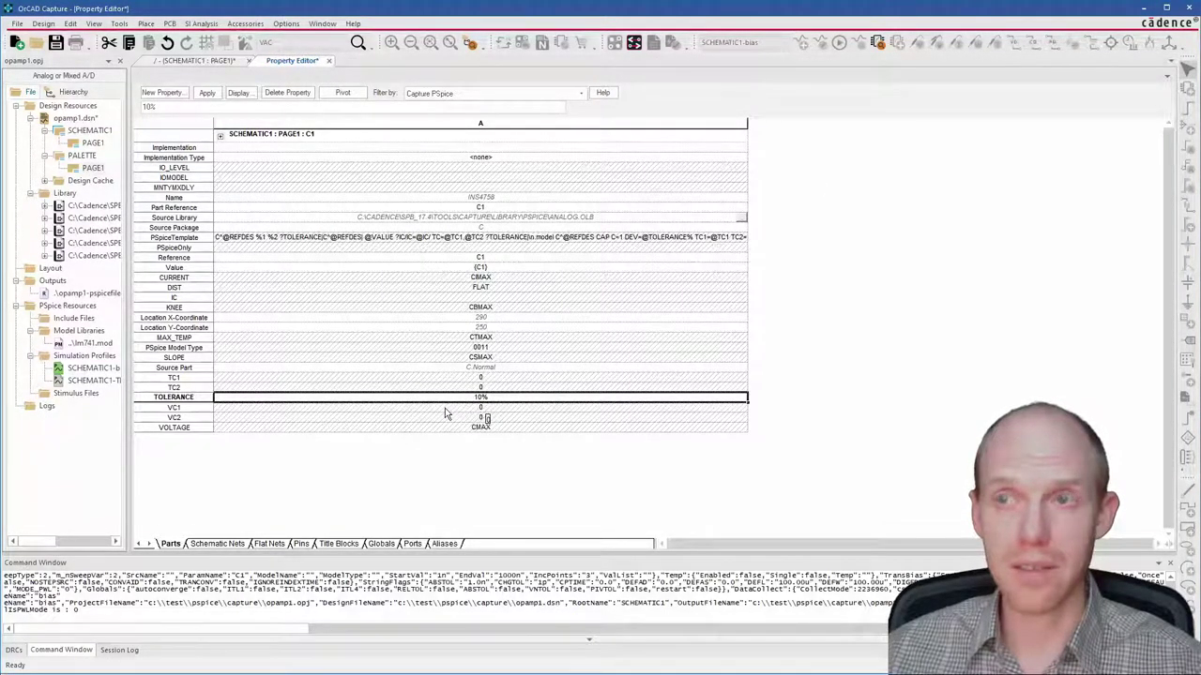
Set C1's TOLERANCE property to display as Name and Value on the schematic.
{"action": "left_click", "coordinate": [329, 61]}
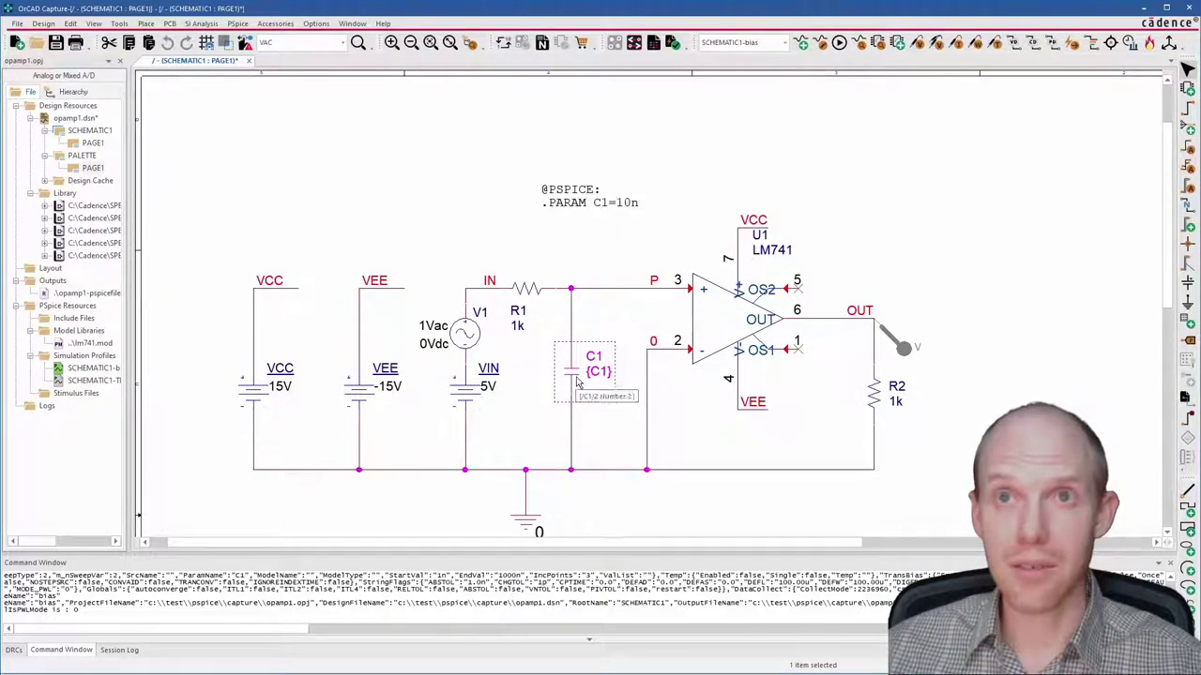
{"action": "double_click", "coordinate": [579, 378]}
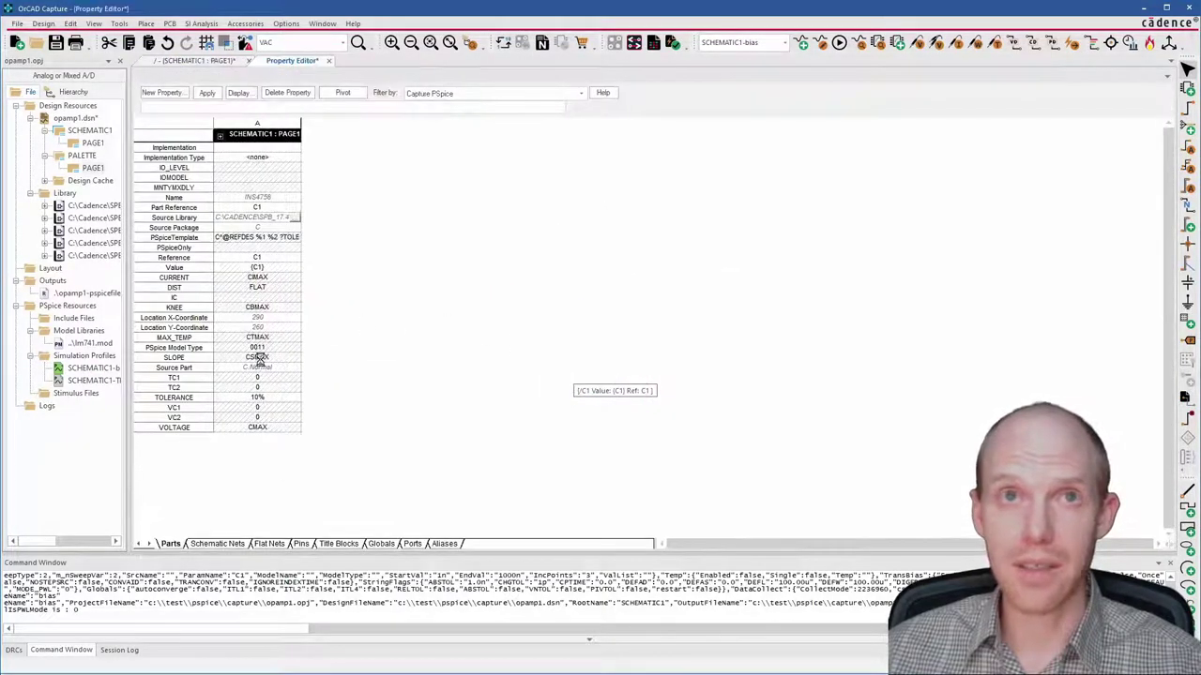
{"action": "right_click", "coordinate": [169, 397]}
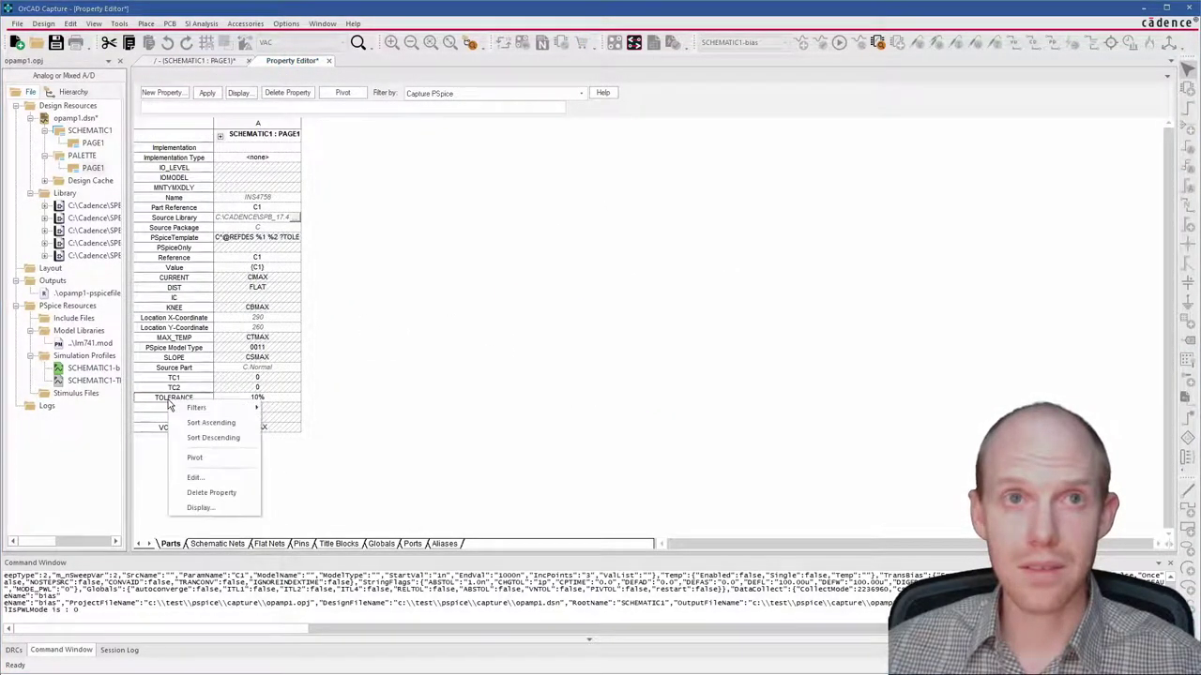
{"action": "left_click", "coordinate": [225, 513]}
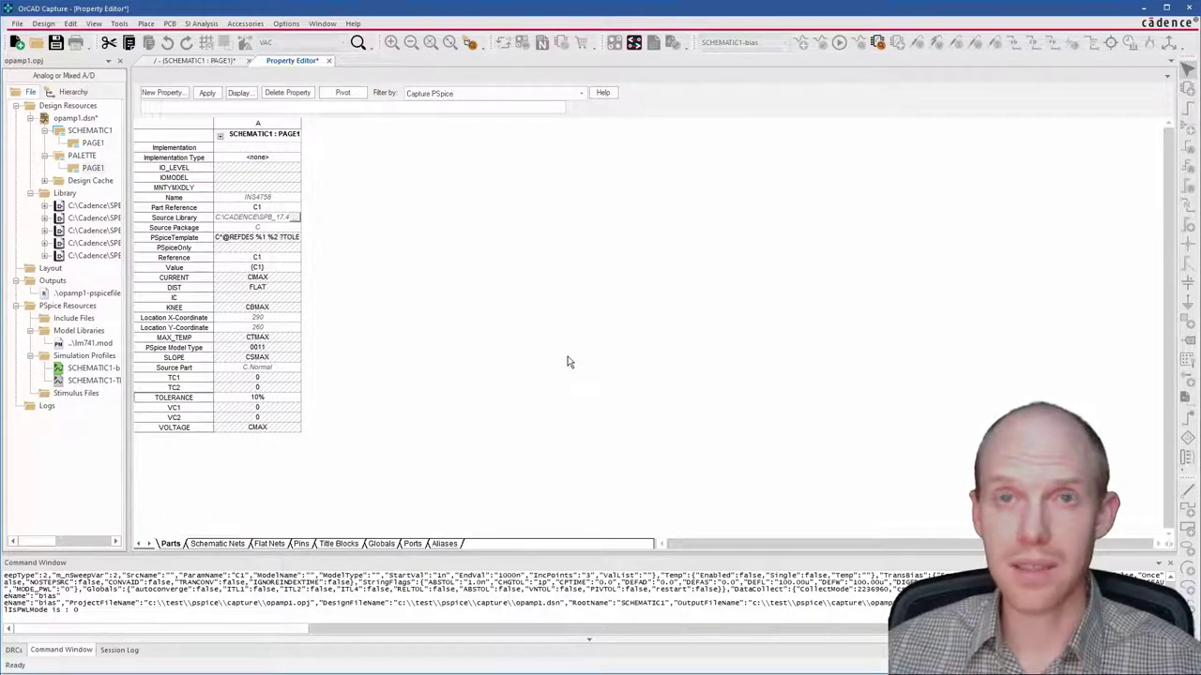
{"action": "right_click", "coordinate": [168, 397]}
{"action": "left_click", "coordinate": [199, 513]}
{"action": "left_click", "coordinate": [509, 338]}
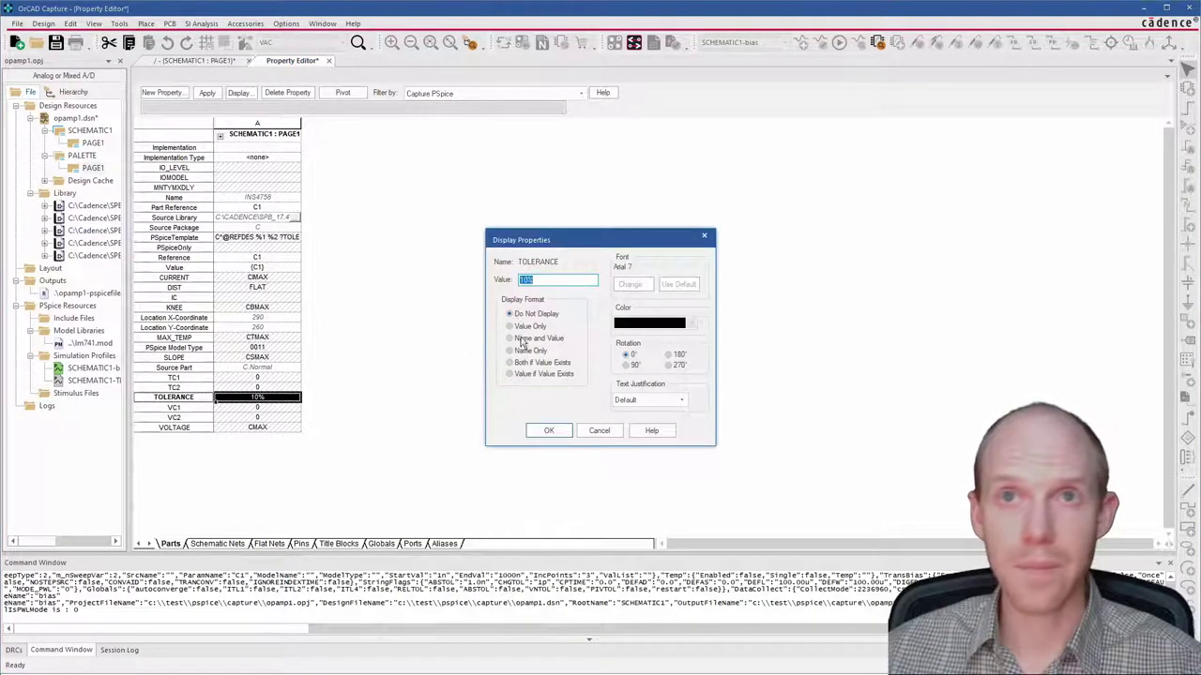
{"action": "left_click", "coordinate": [548, 431]}
Close the property editor and move the TOLERANCE = 10% label beside {C1}.
{"action": "left_click", "coordinate": [328, 61]}
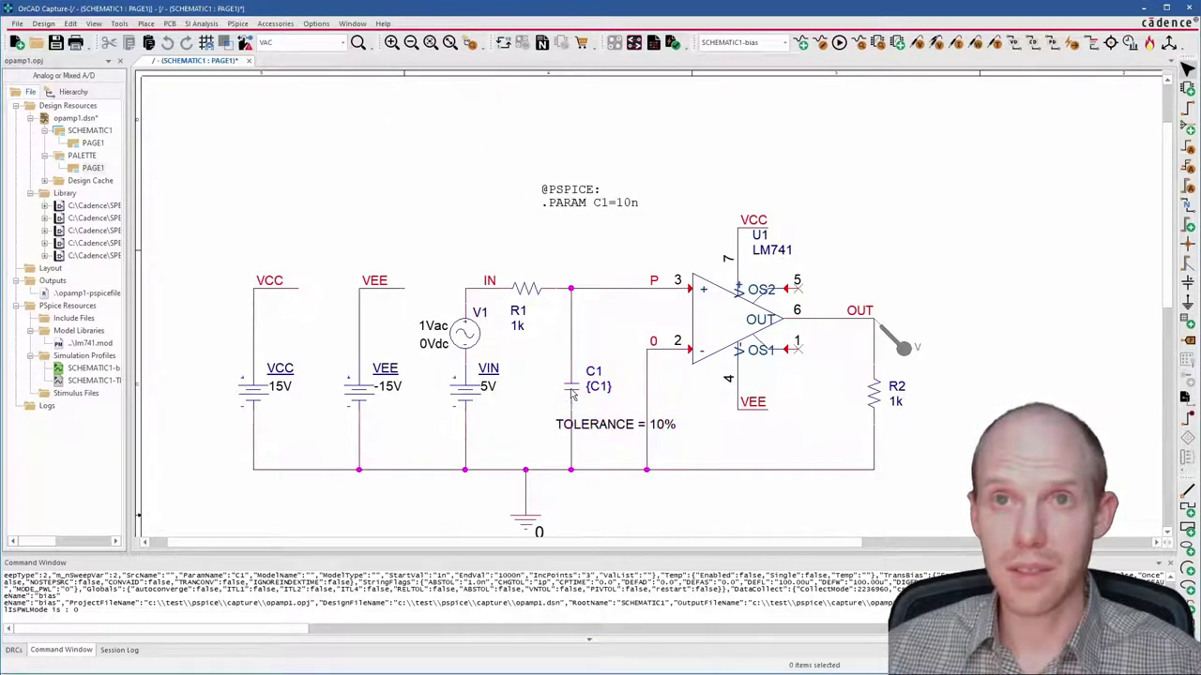
{"action": "left_click", "coordinate": [572, 420]}
{"action": "left_click_drag", "start_coordinate": [593, 430], "coordinate": [623, 406]}
{"action": "left_click", "coordinate": [612, 439]}
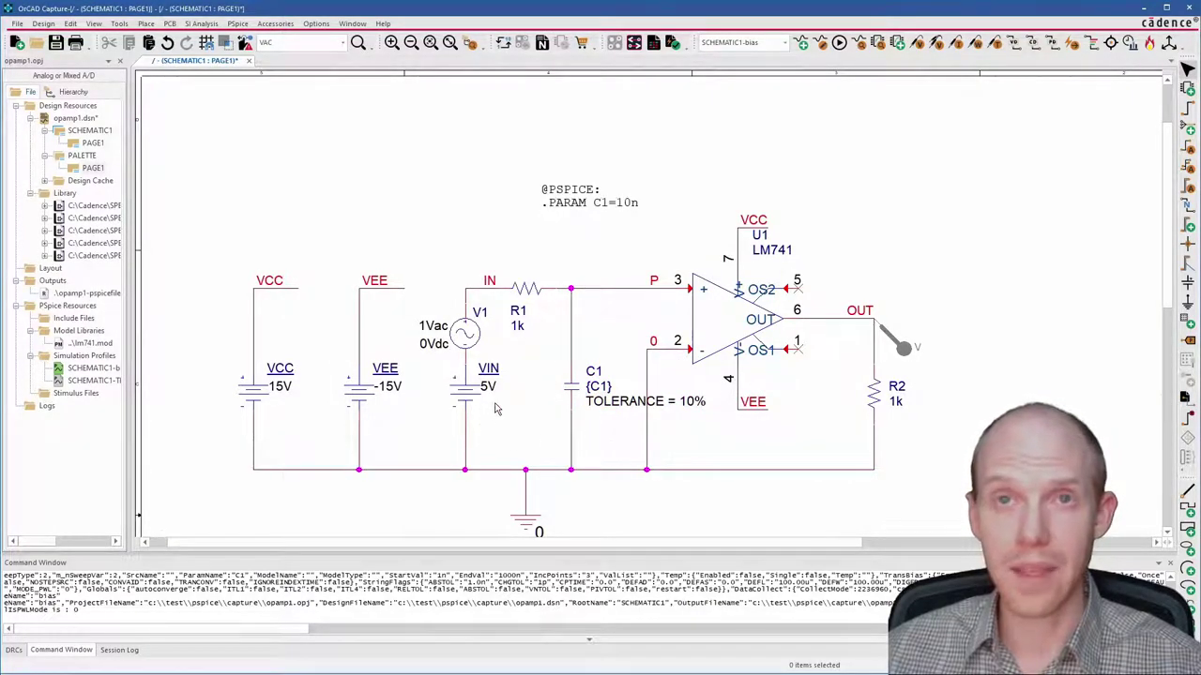
Give resistor R1 a TOLERANCE of 10% and display it on the schematic.
{"action": "left_click", "coordinate": [531, 291]}
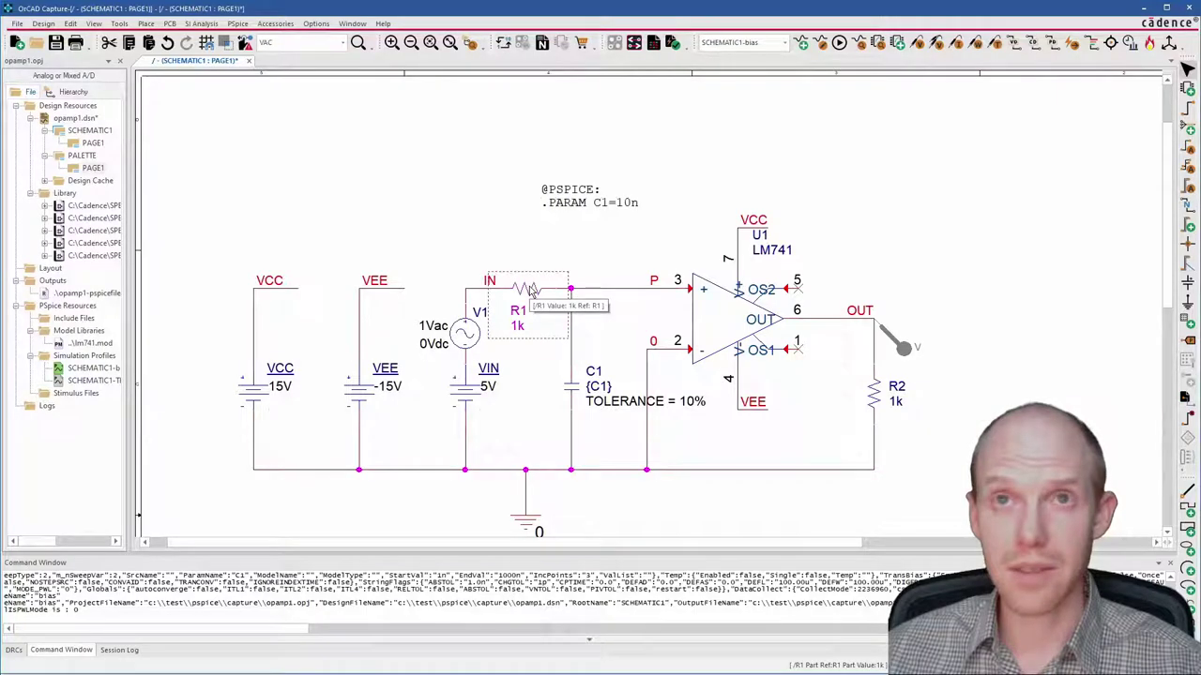
{"action": "double_click", "coordinate": [531, 290]}
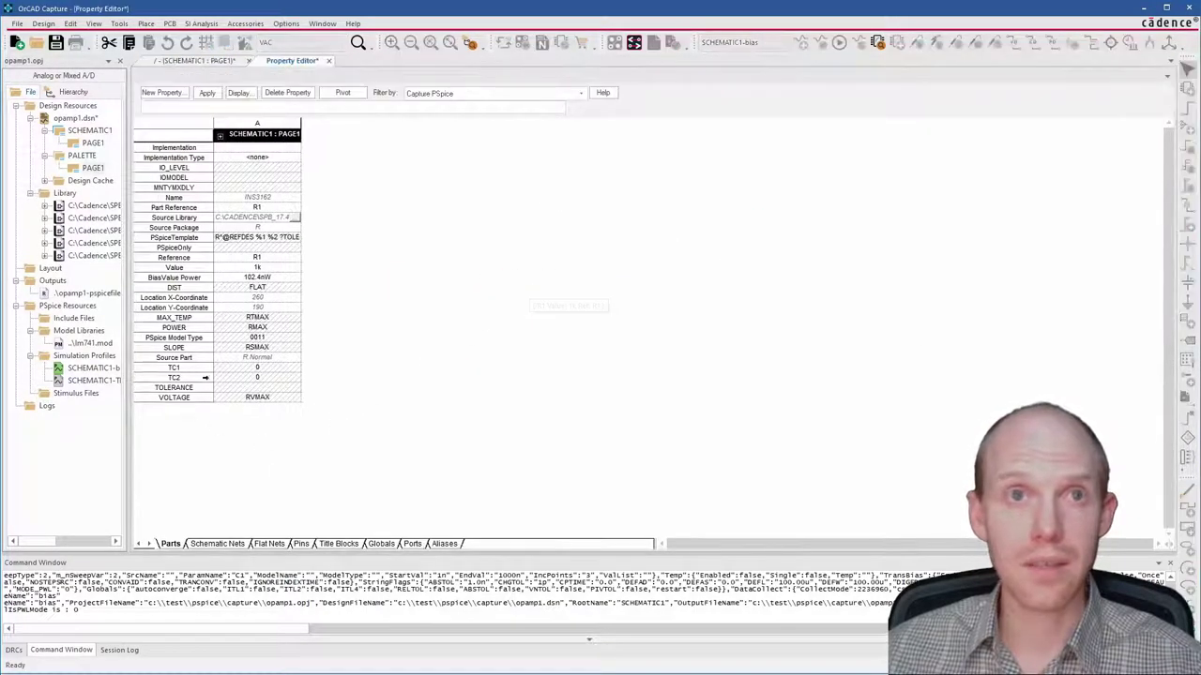
{"action": "left_click", "coordinate": [249, 389]}
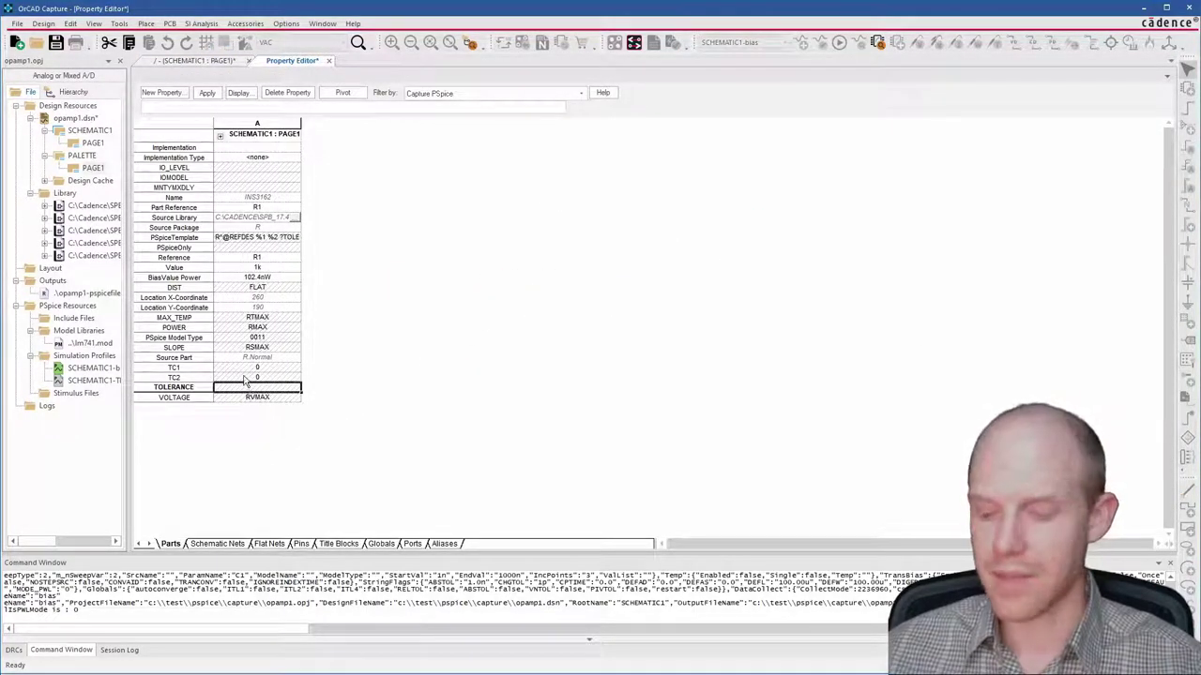
{"action": "type", "text": "10"}
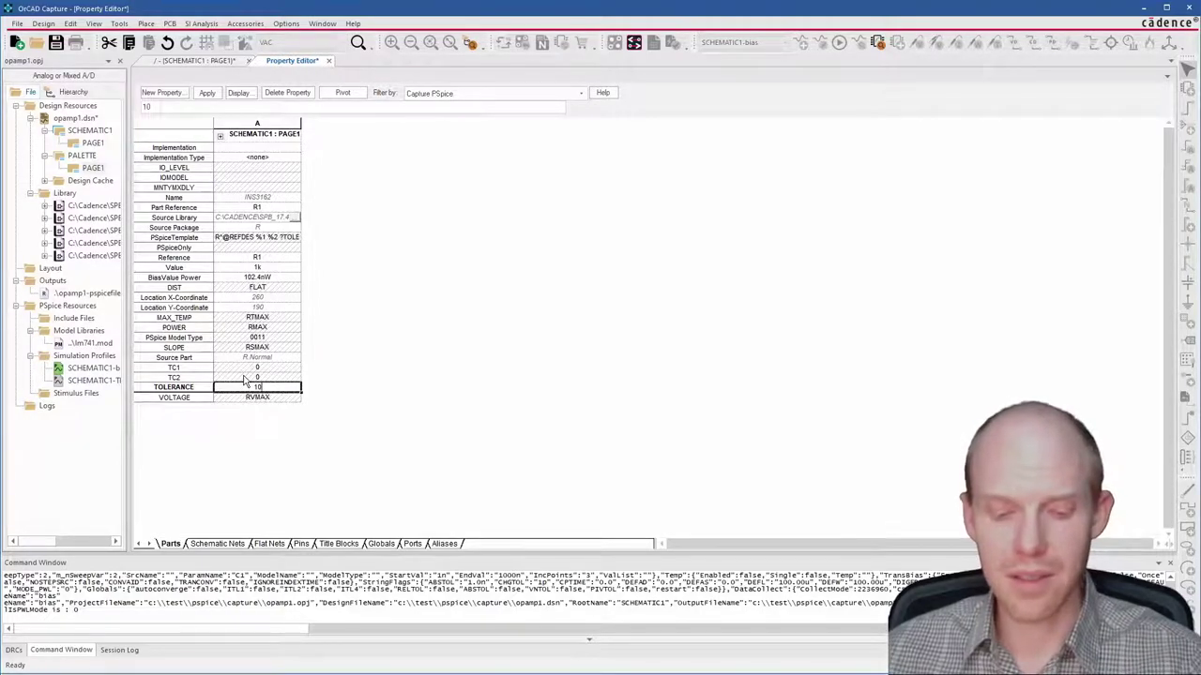
{"action": "type", "text": "%"}
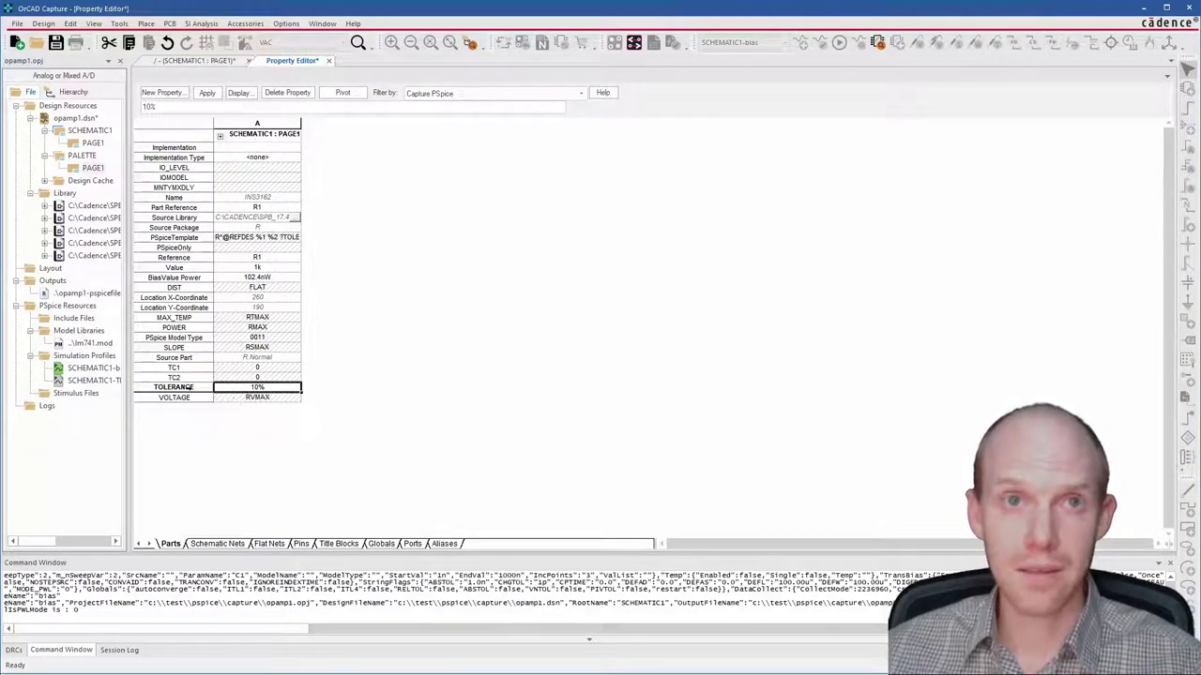
{"action": "right_click", "coordinate": [219, 394]}
{"action": "left_click", "coordinate": [219, 498]}
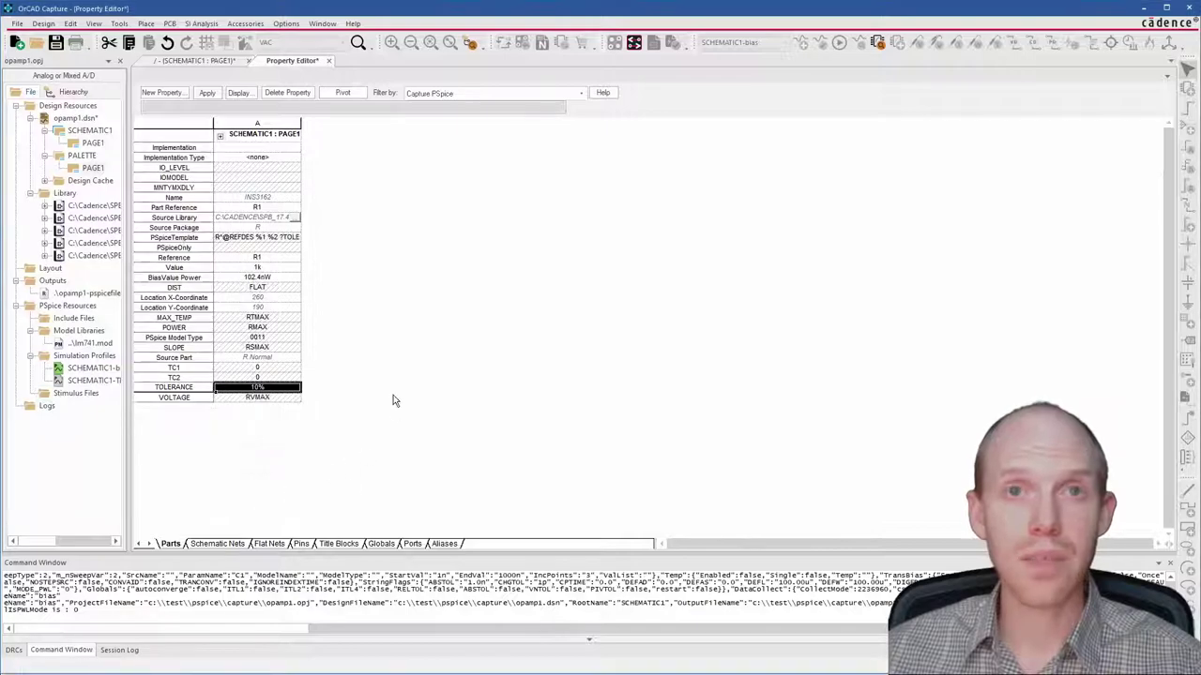
{"action": "left_click", "coordinate": [549, 431]}
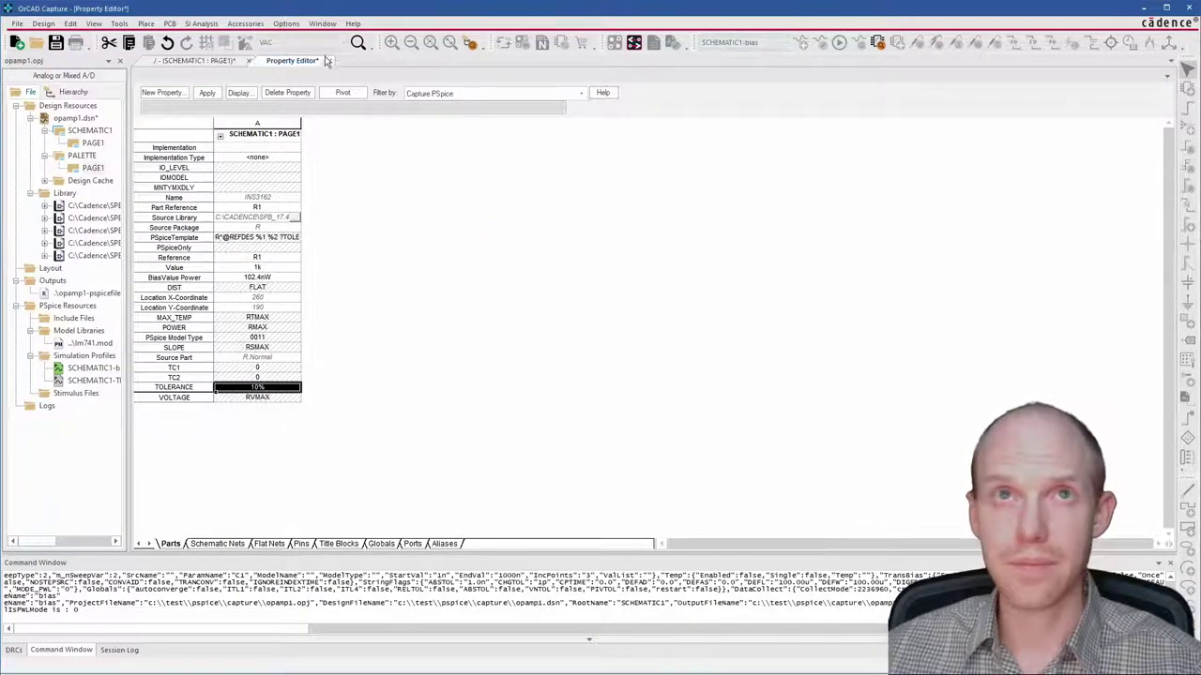
{"action": "left_click", "coordinate": [330, 60]}
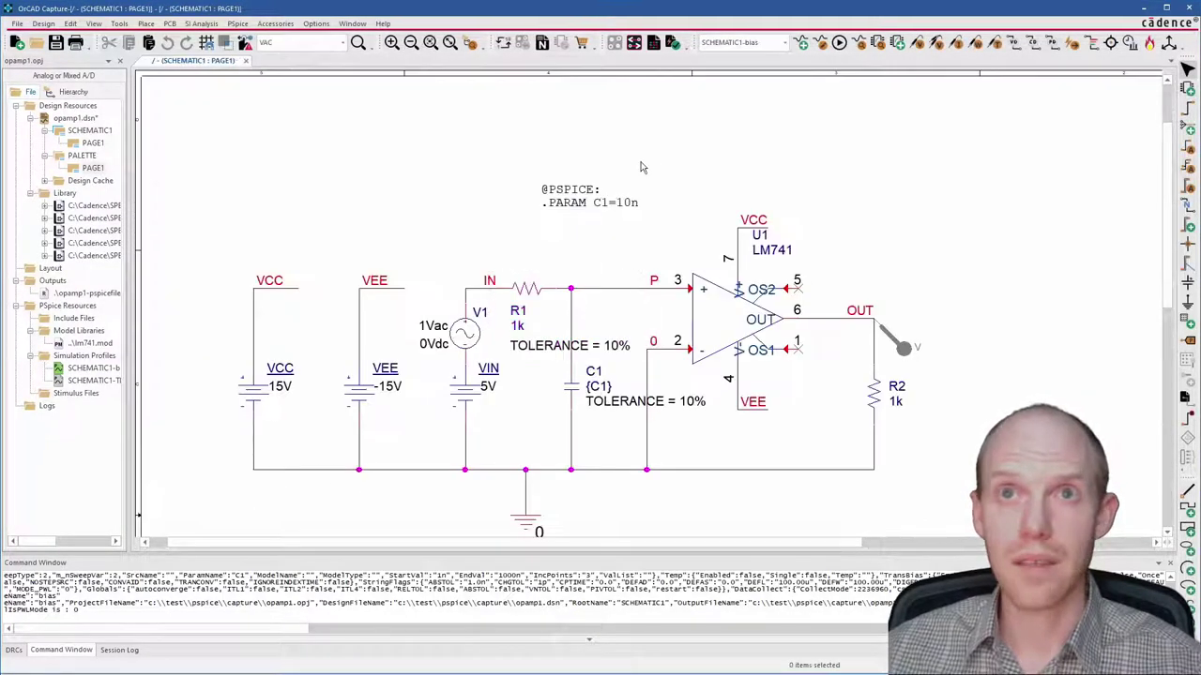
Run the Monte Carlo simulation, load all passes, and enlarge the plot and Cutoff_Lowpass_3dB results.
{"action": "left_click", "coordinate": [839, 44]}
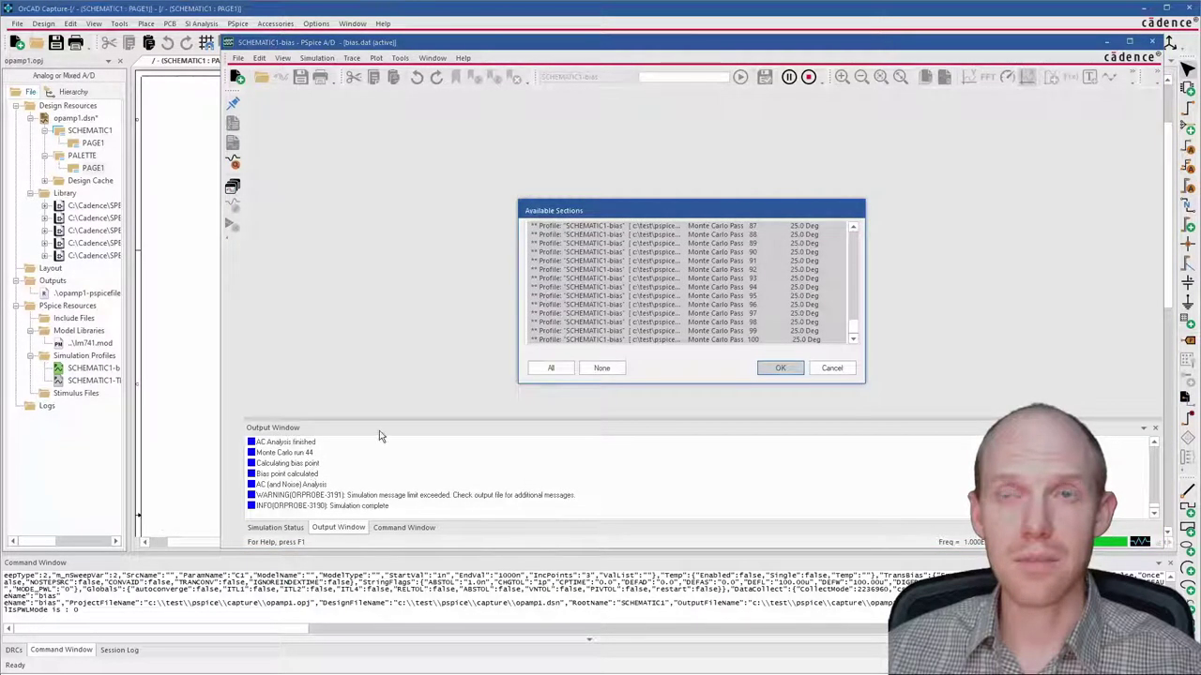
{"action": "mouse_move", "coordinate": [856, 335]}
{"action": "left_mouse_down"}
{"action": "mouse_move", "coordinate": [858, 230]}
{"action": "mouse_move", "coordinate": [853, 341]}
{"action": "left_mouse_up"}
{"action": "scroll", "coordinate": [755, 247], "scroll_direction": "down", "scroll_amount": 3}
{"action": "left_click", "coordinate": [778, 368]}
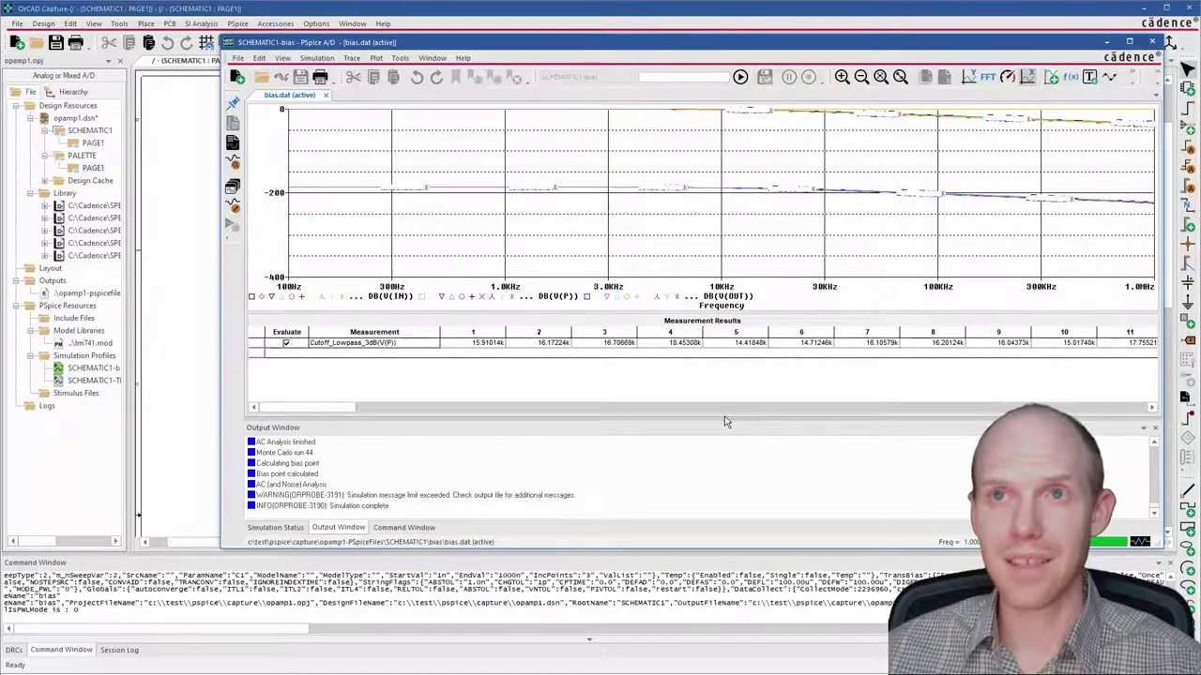
{"action": "left_click_drag", "start_coordinate": [724, 422], "coordinate": [717, 477]}
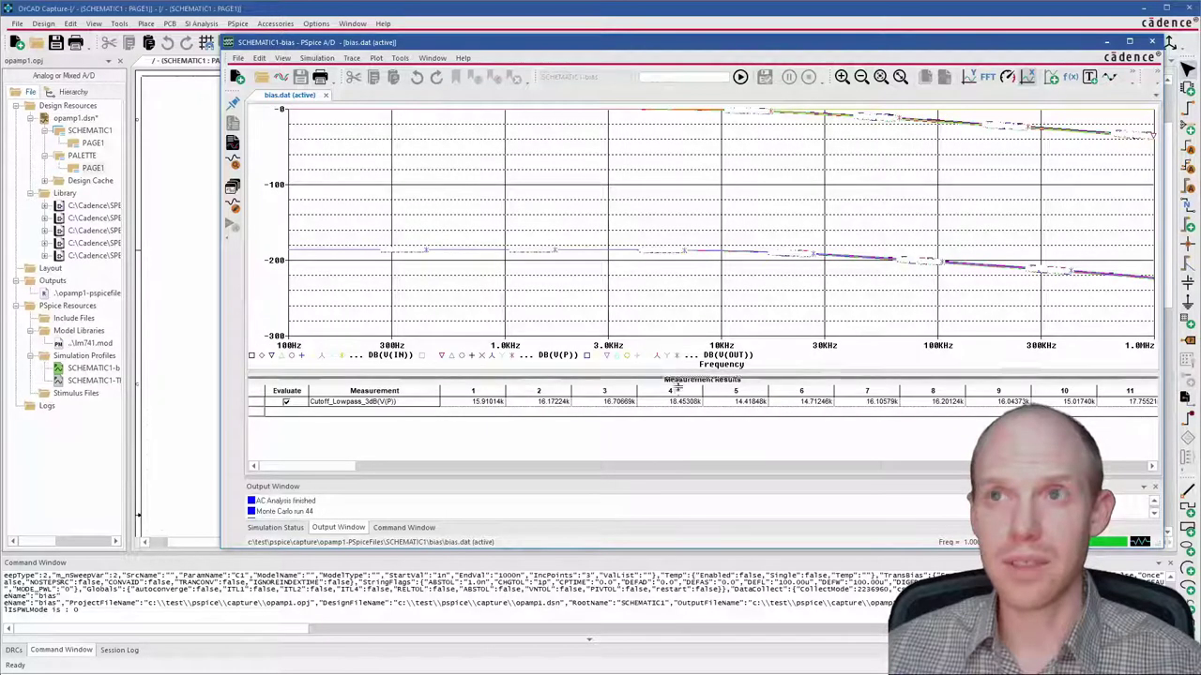
{"action": "left_click_drag", "start_coordinate": [675, 390], "coordinate": [677, 421]}
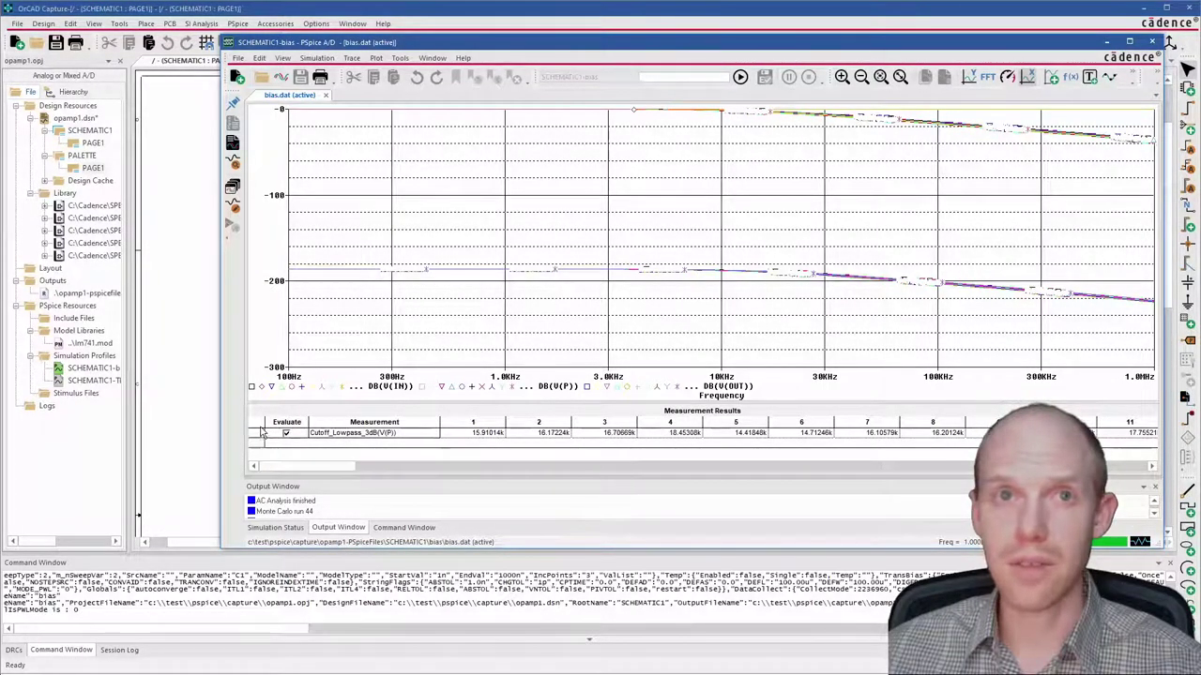
Paste the Cutoff_Lowpass_3dB results into row 1, then transpose the cutoff values down column B from B4.
{"action": "left_click", "coordinate": [256, 432]}
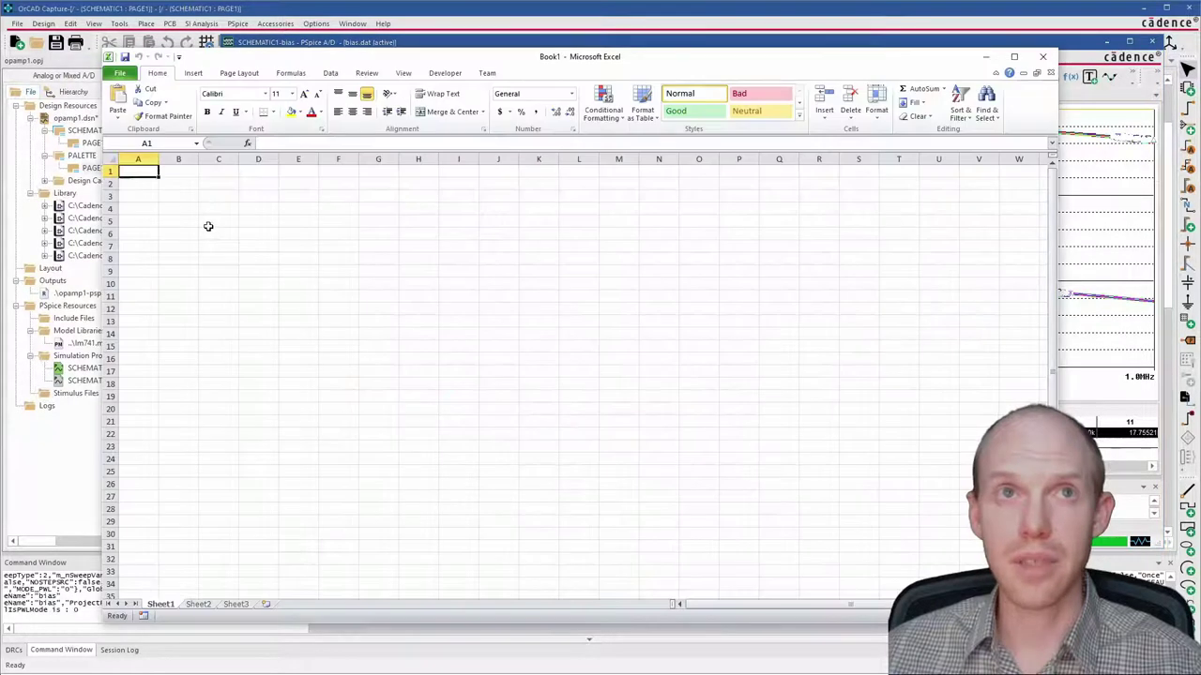
{"action": "key", "text": "ctrl+v"}
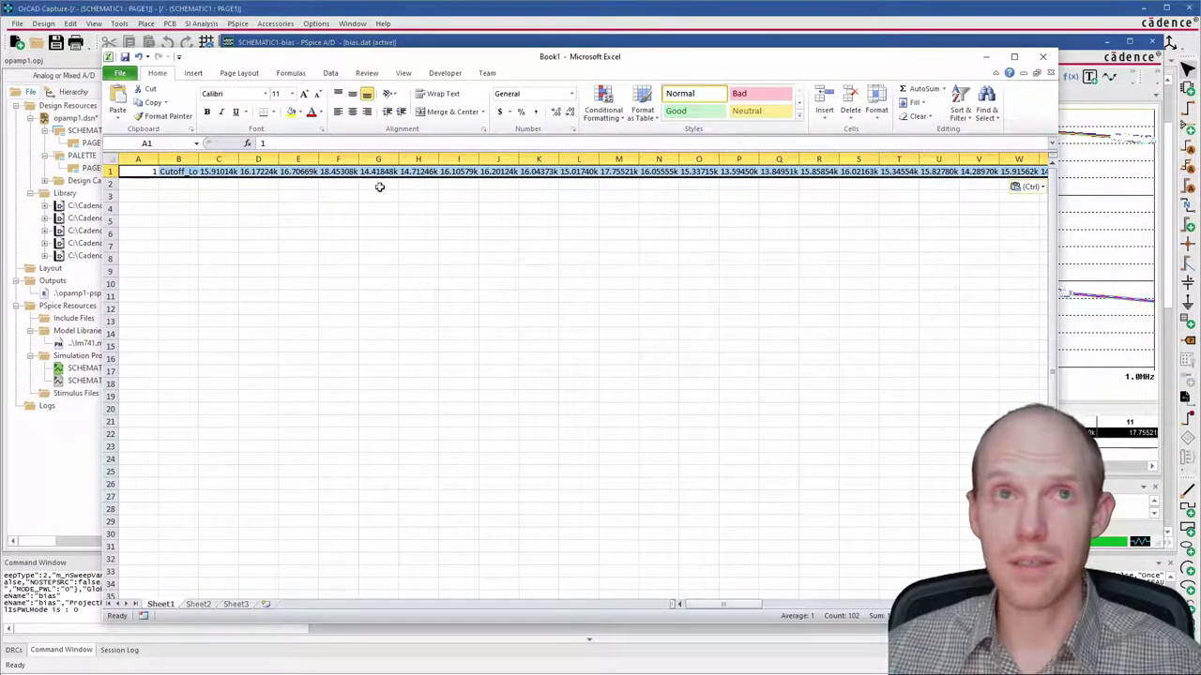
{"action": "left_click", "coordinate": [223, 172]}
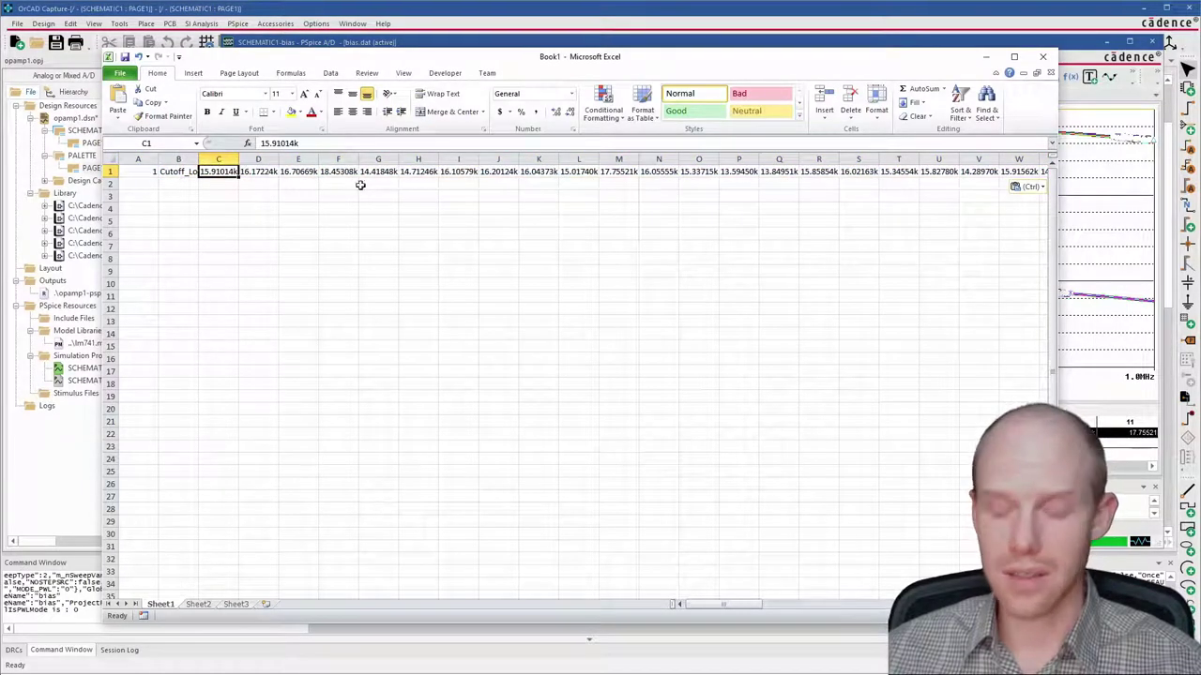
{"action": "key", "text": "ctrl+shift+Right"}
{"action": "key", "text": "ctrl+c"}
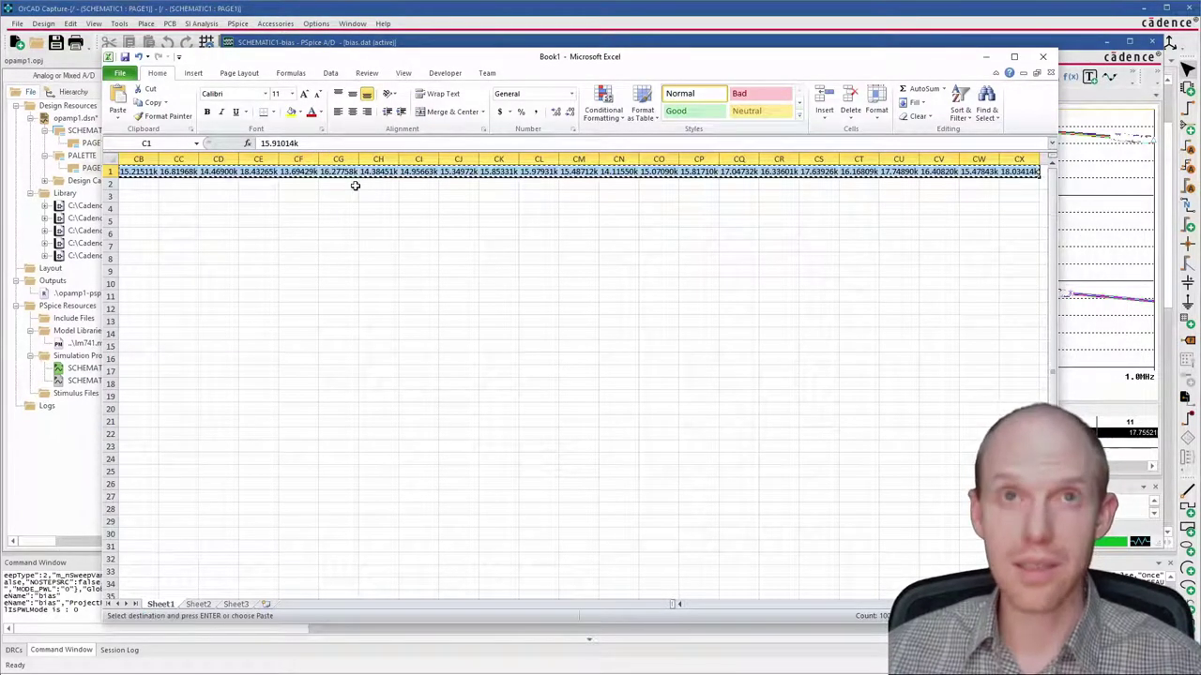
{"action": "left_click_drag", "start_coordinate": [751, 604], "coordinate": [699, 604]}
{"action": "left_click", "coordinate": [299, 295]}
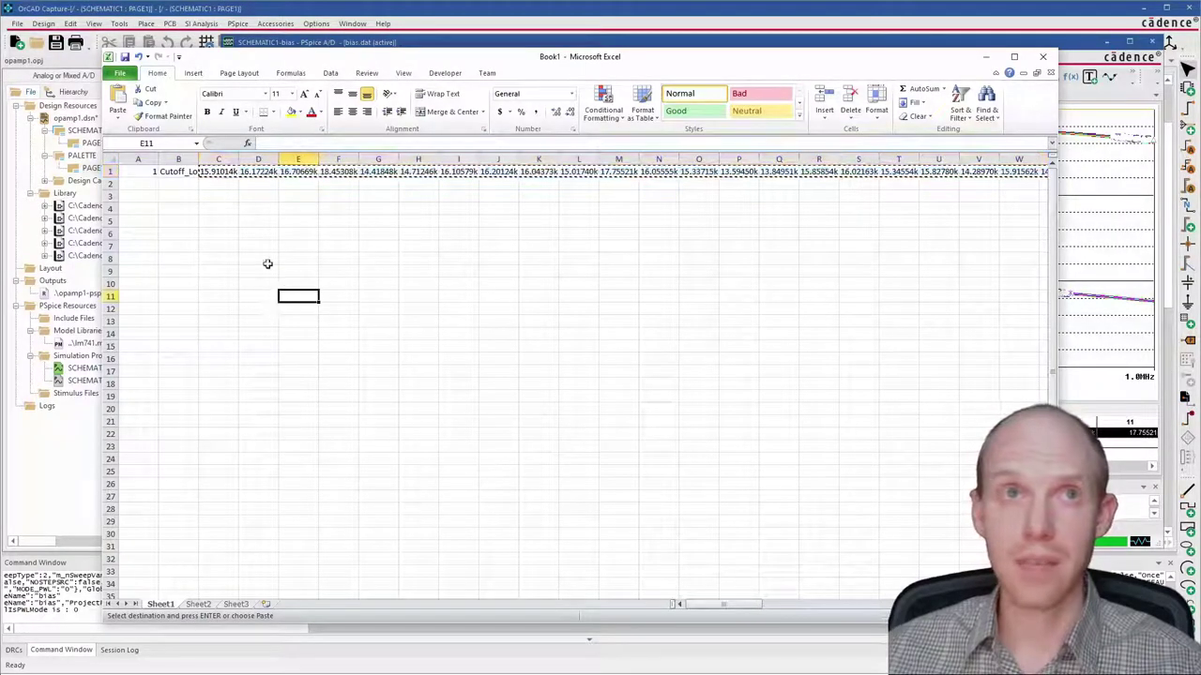
{"action": "right_click", "coordinate": [173, 212]}
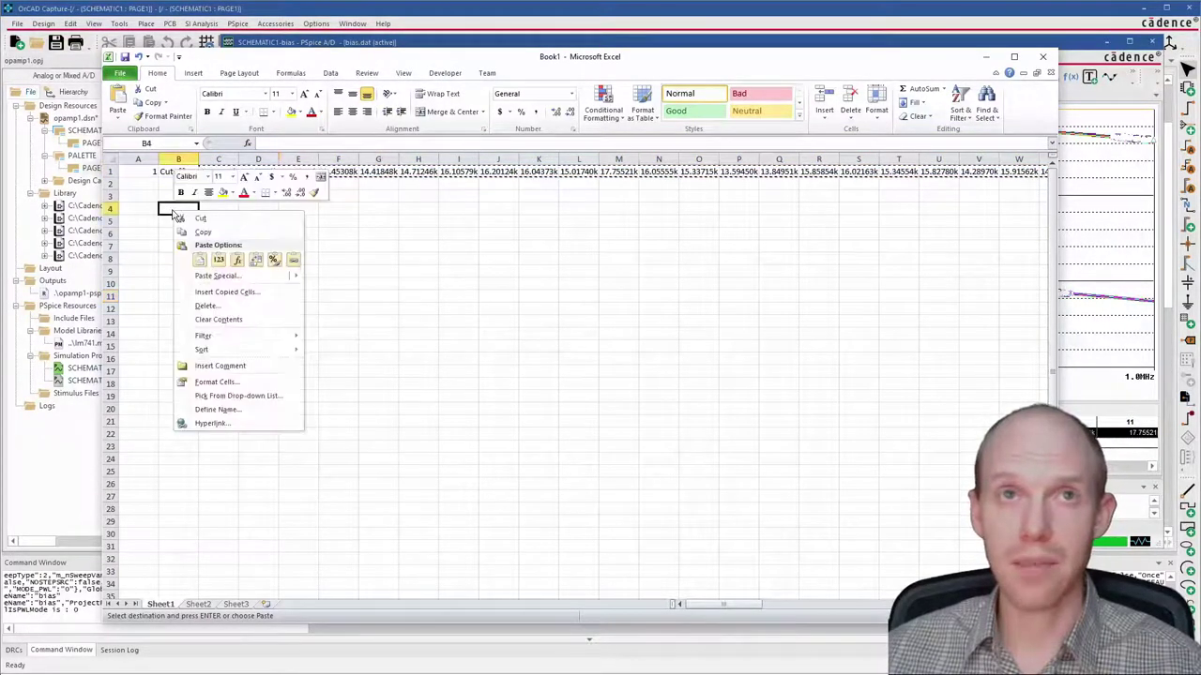
{"action": "left_click", "coordinate": [255, 262]}
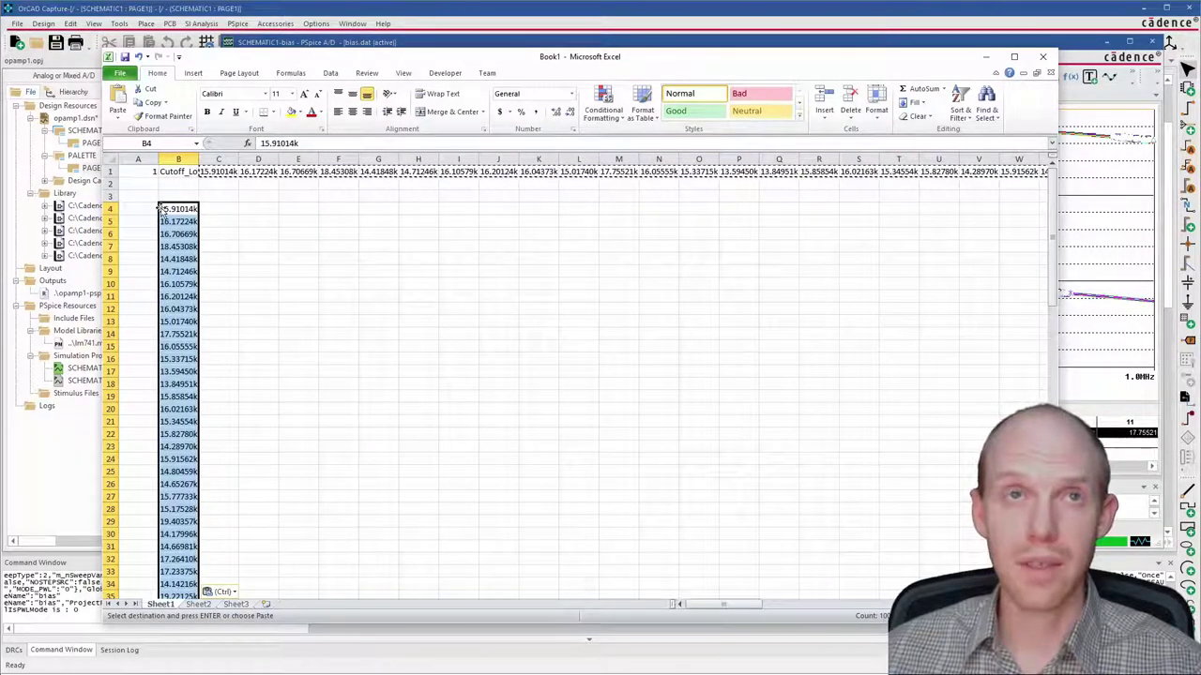
Enter =LEFT(B4,LEN(B4)-1) in C4, fill it down, and widen columns B and C.
{"action": "left_click", "coordinate": [224, 214]}
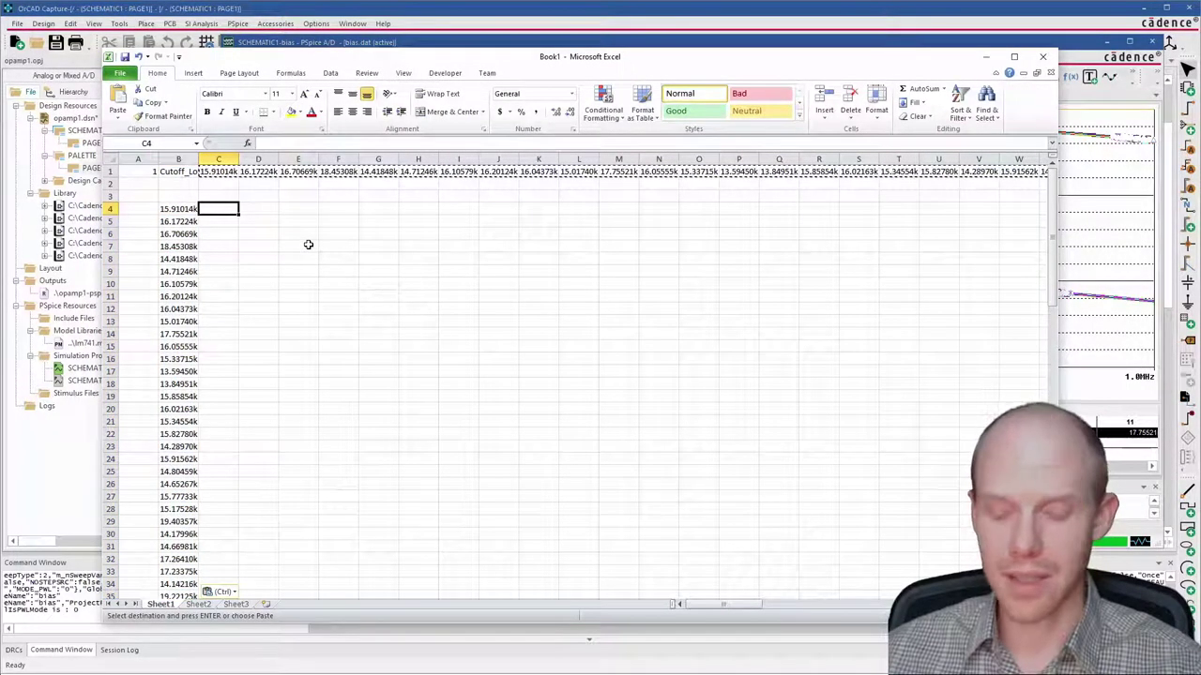
{"action": "type", "text": "="}
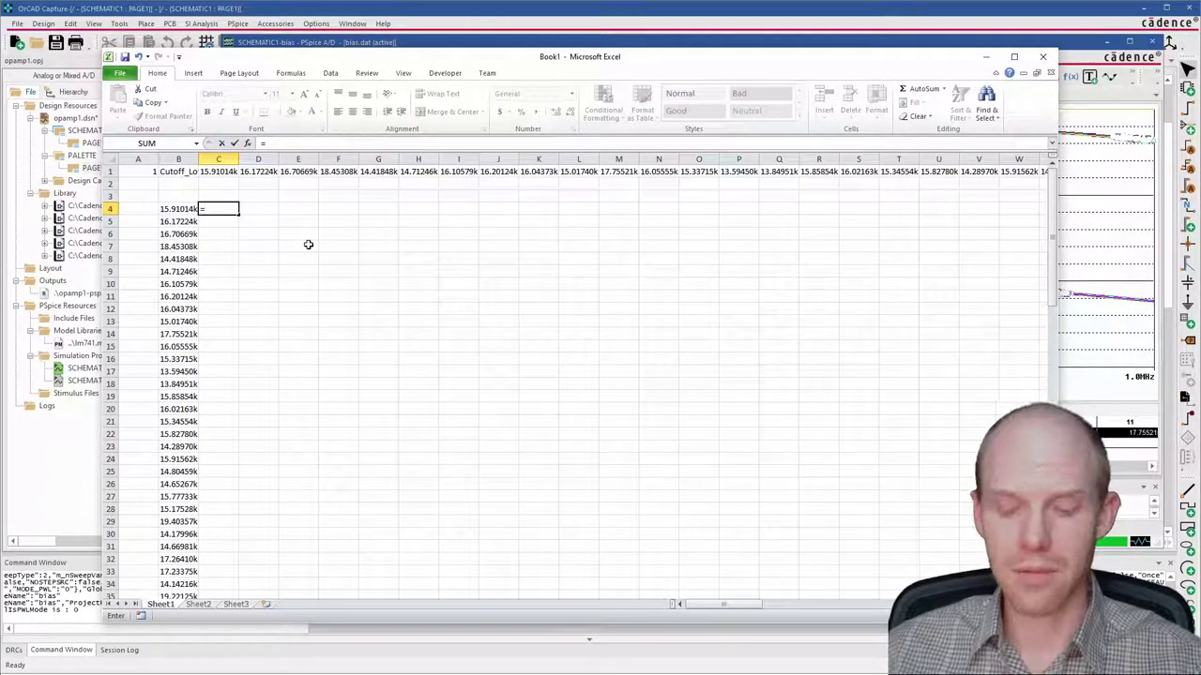
{"action": "type", "text": "left"}
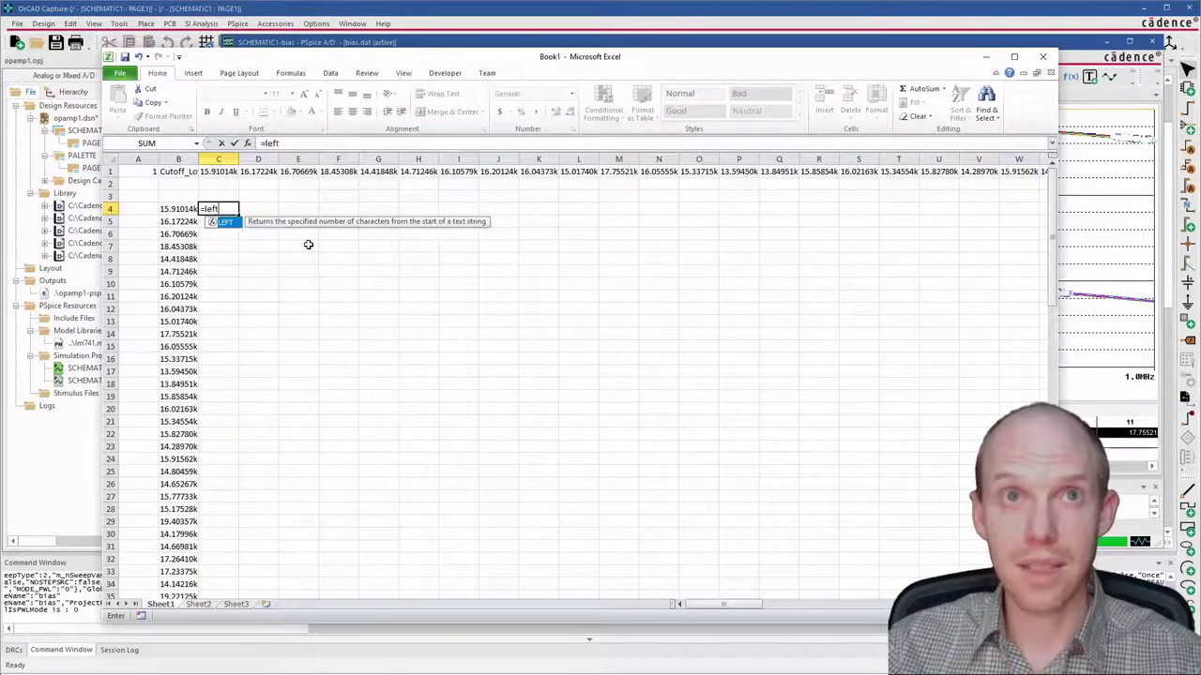
{"action": "type", "text": "("}
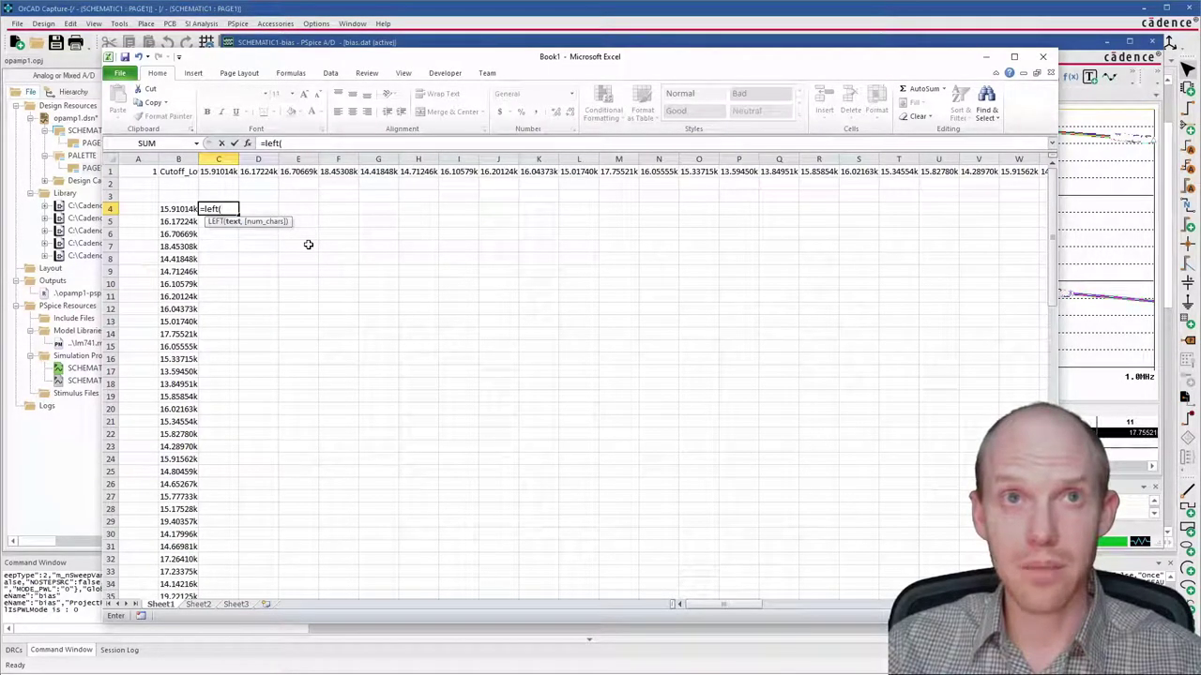
{"action": "left_click", "coordinate": [177, 208]}
{"action": "type", "text": ","}
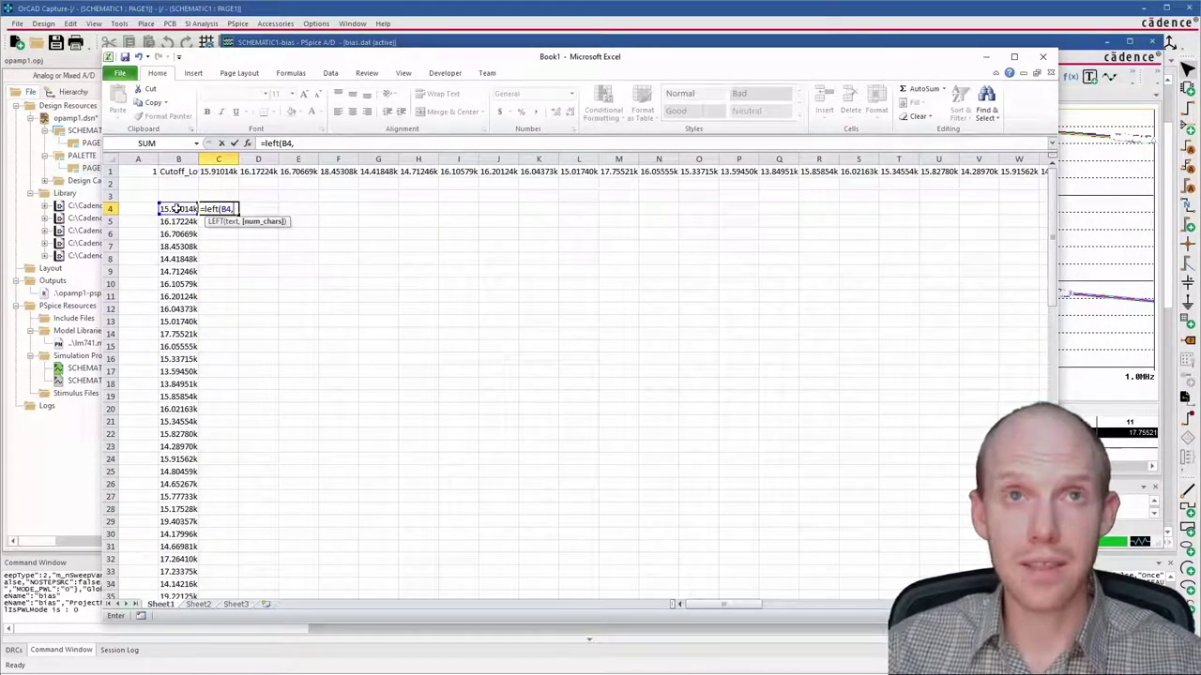
{"action": "type", "text": "len(B4"}
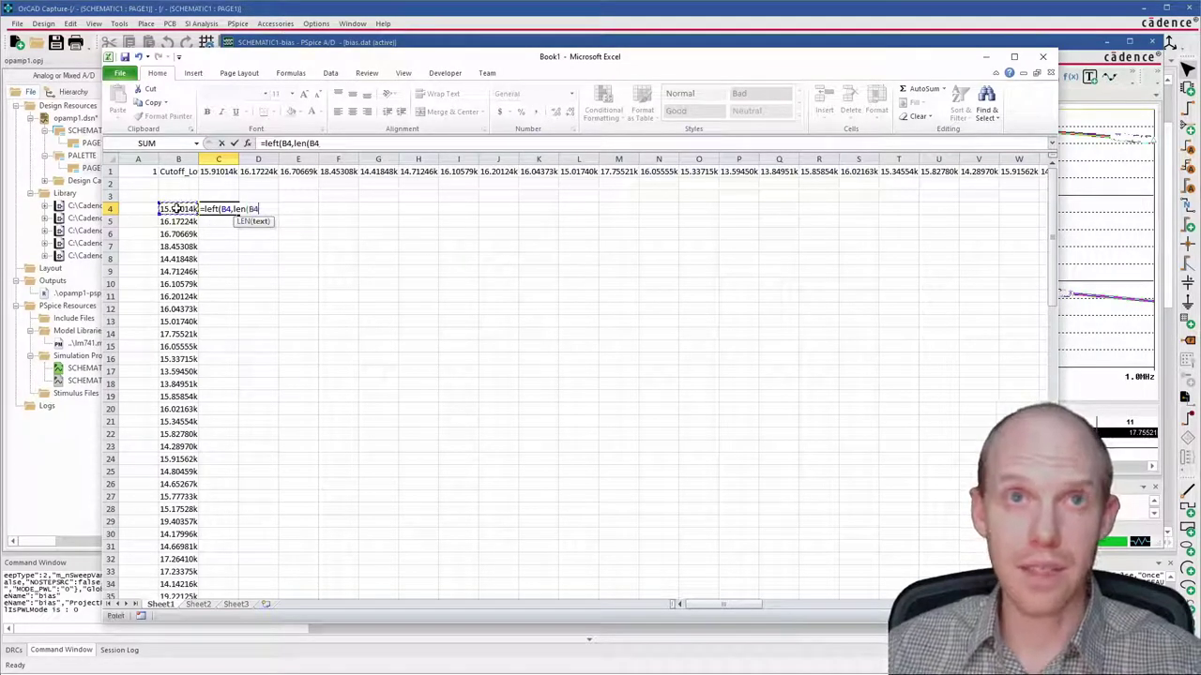
{"action": "type", "text": ")-1"}
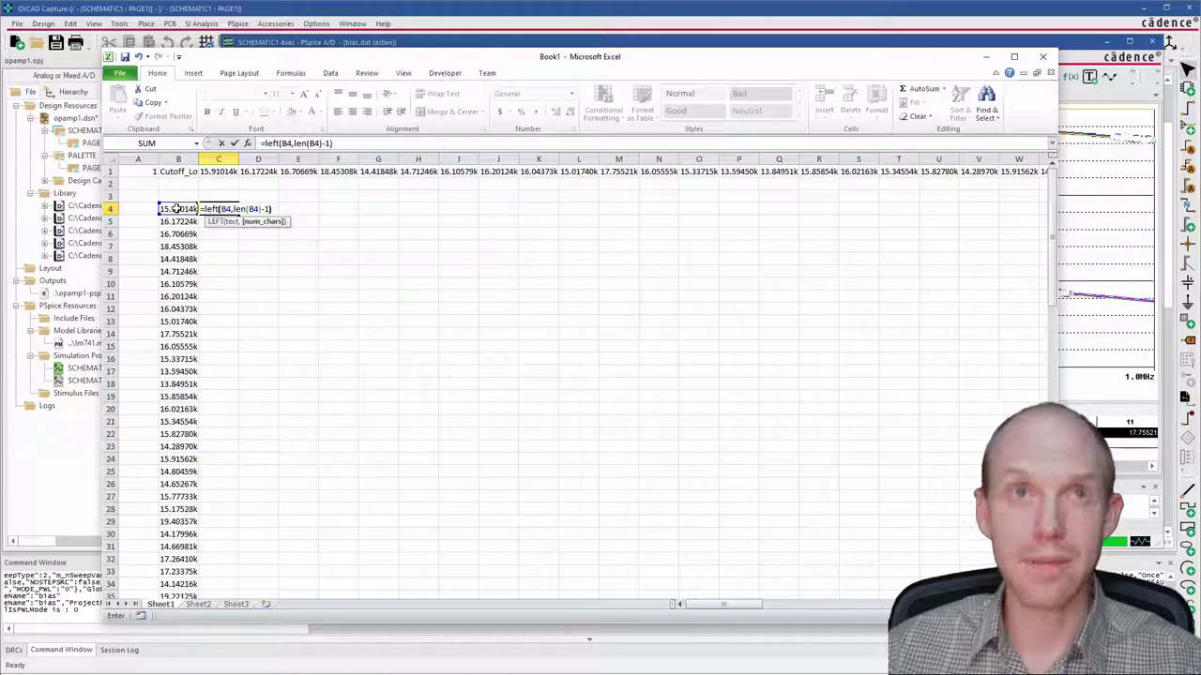
{"action": "key", "text": "Return"}
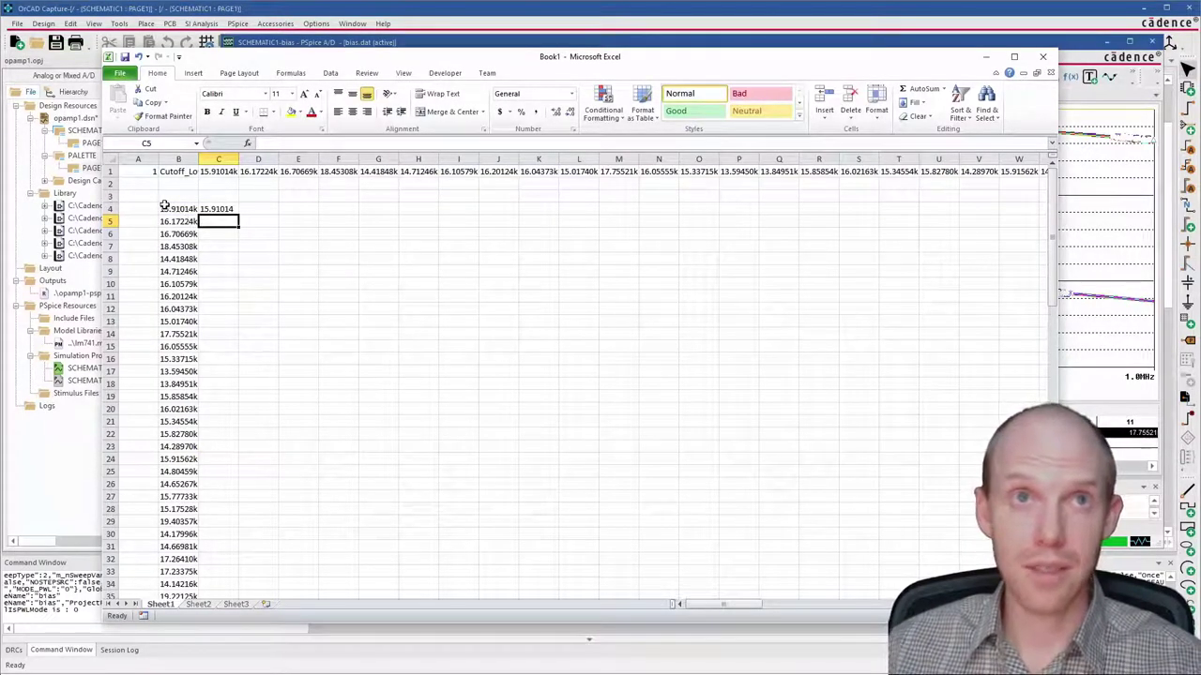
{"action": "left_click", "coordinate": [231, 208]}
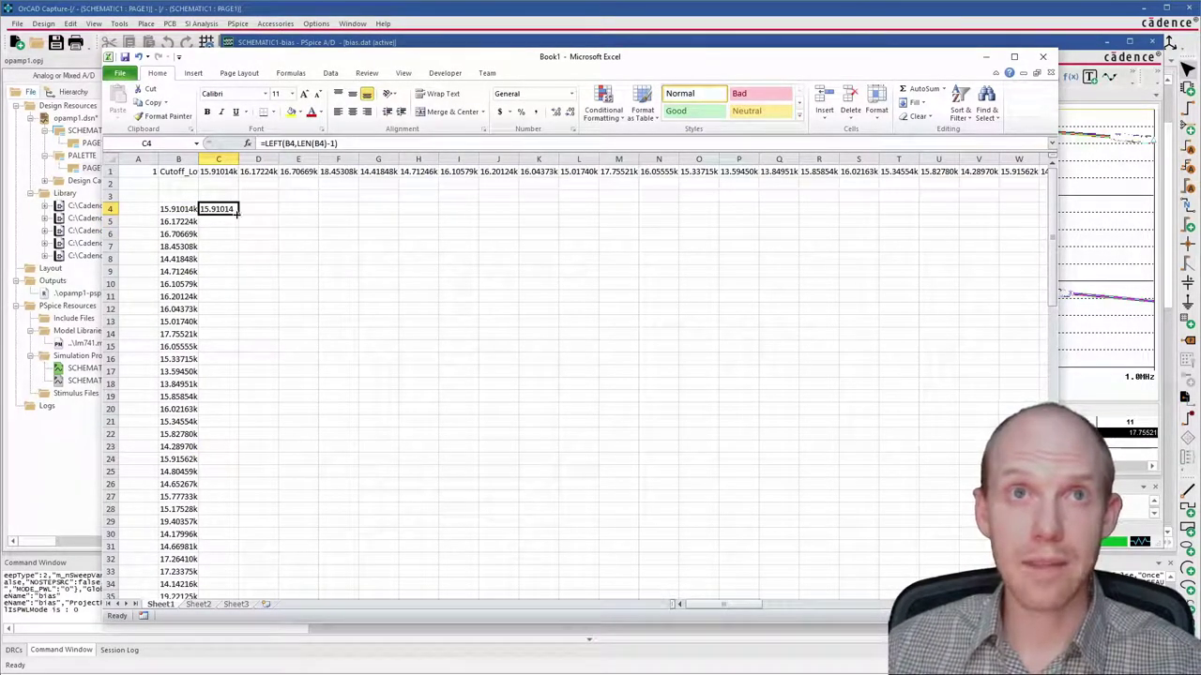
{"action": "double_click", "coordinate": [236, 212]}
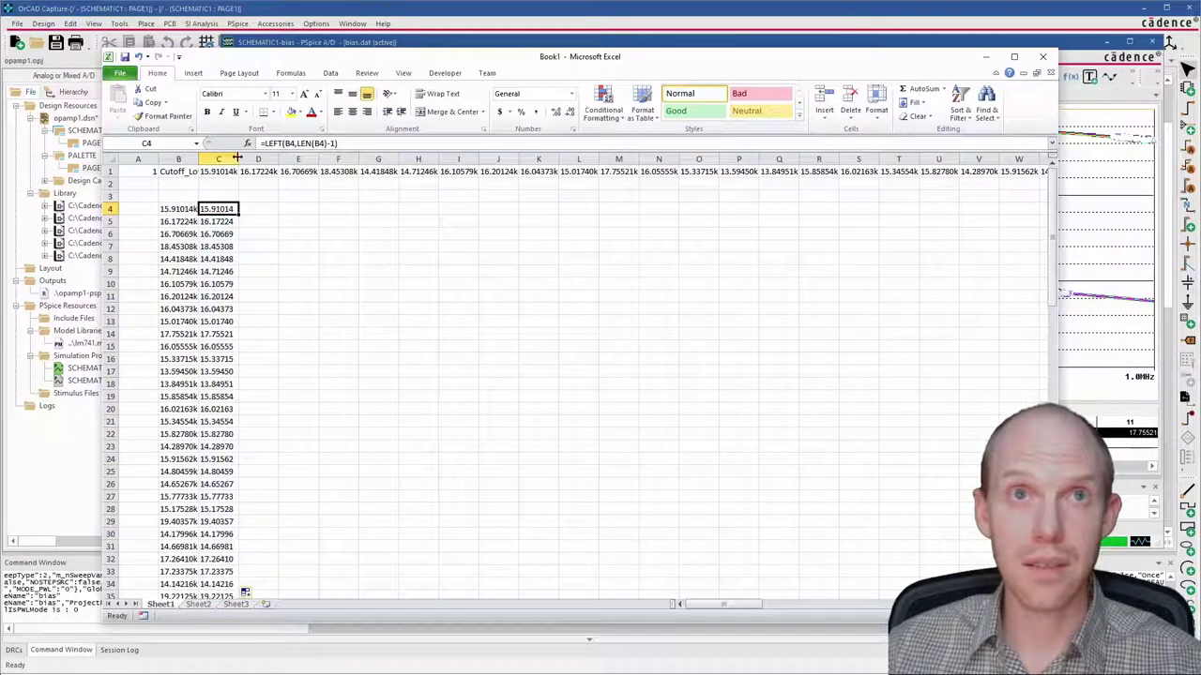
{"action": "left_click_drag", "start_coordinate": [239, 158], "coordinate": [281, 158]}
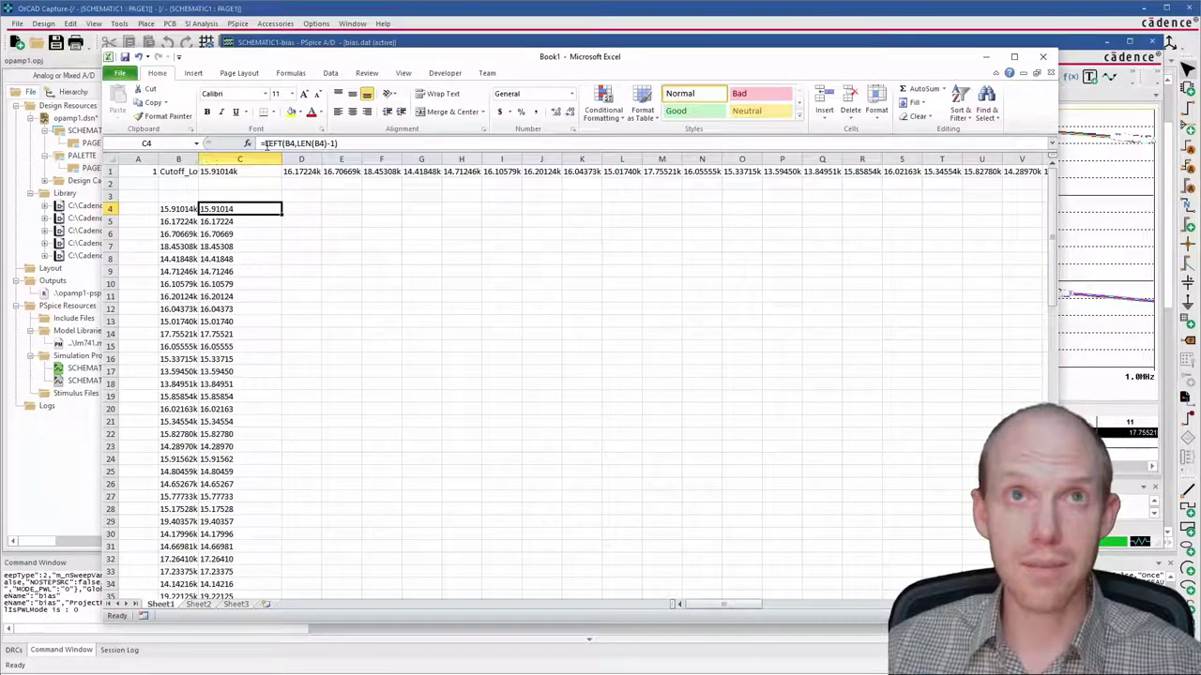
{"action": "left_click_drag", "start_coordinate": [198, 159], "coordinate": [253, 158]}
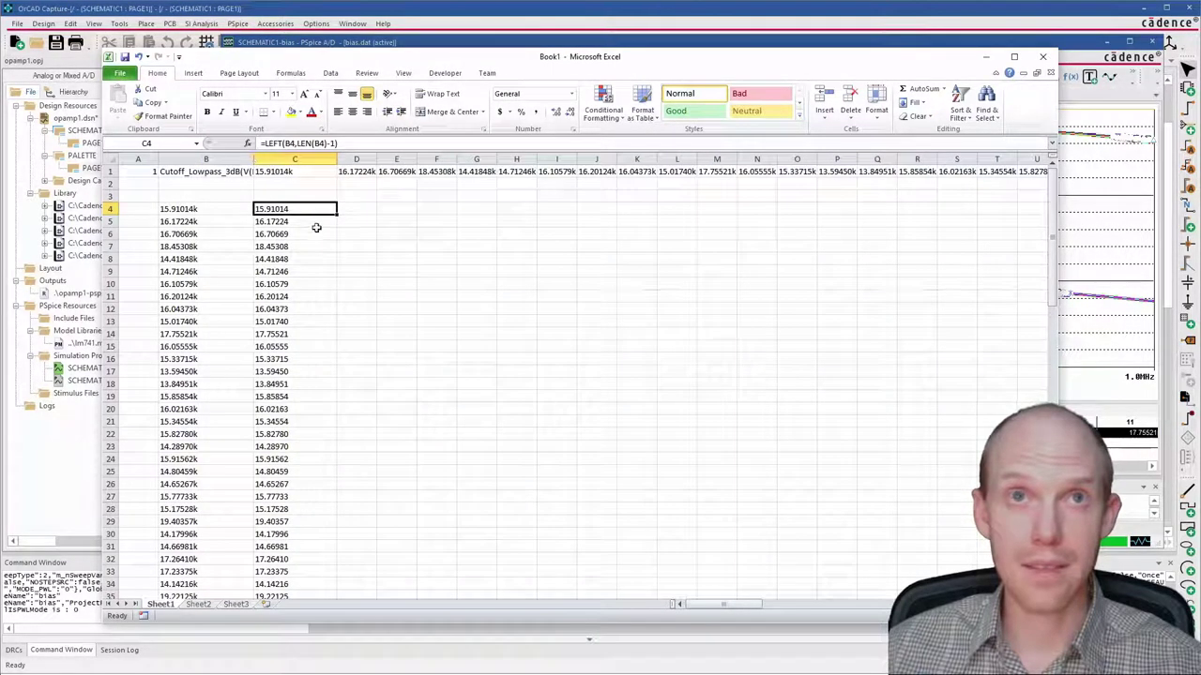
Wrap the C4 formula as =VALUE(LEFT(B4,LEN(B4)-1)) and fill it down column C.
{"action": "left_click", "coordinate": [269, 143]}
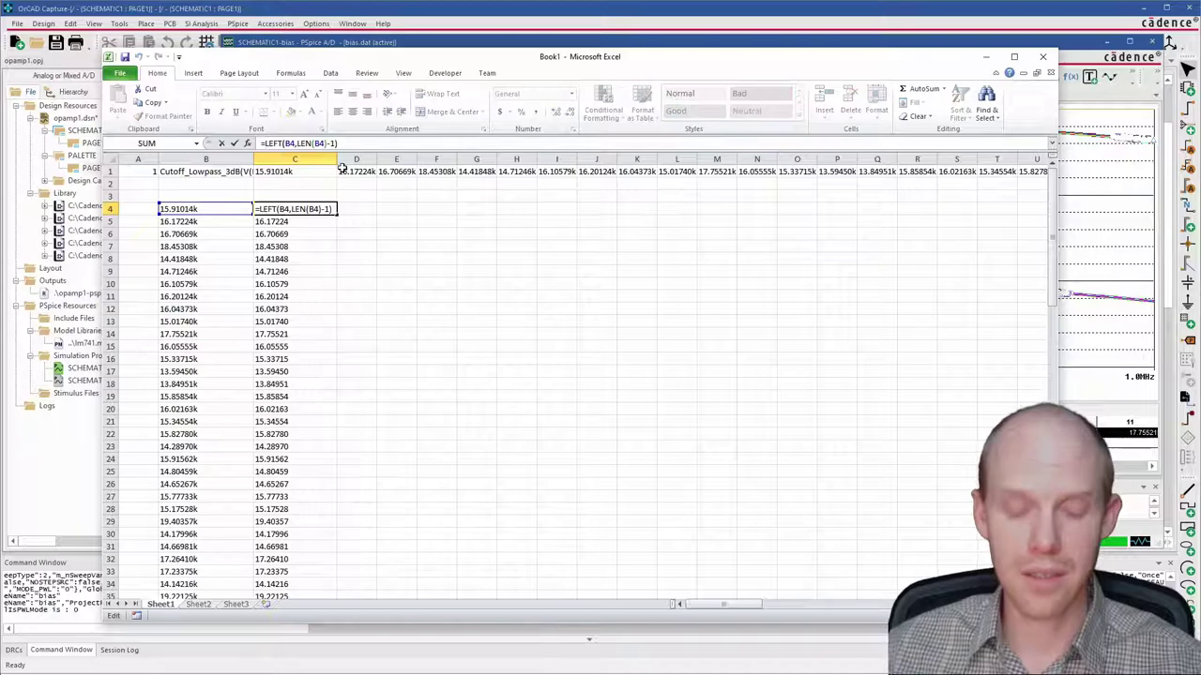
{"action": "type", "text": "va"}
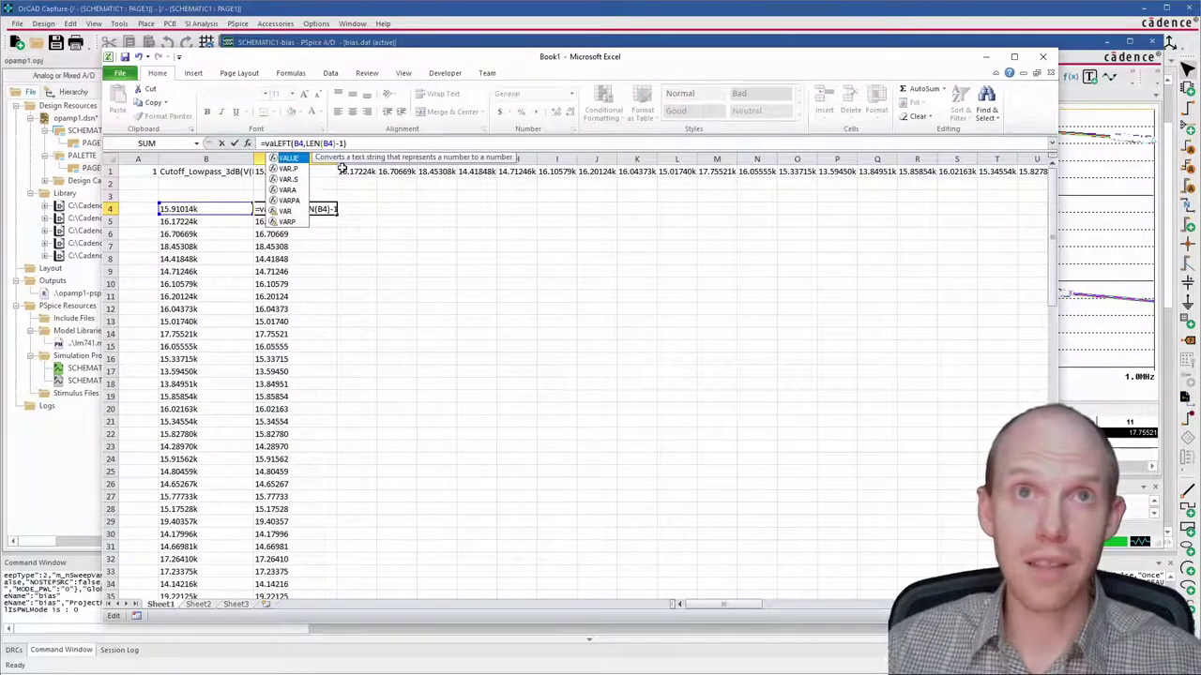
{"action": "key", "text": "Tab"}
{"action": "type", "text": "("}
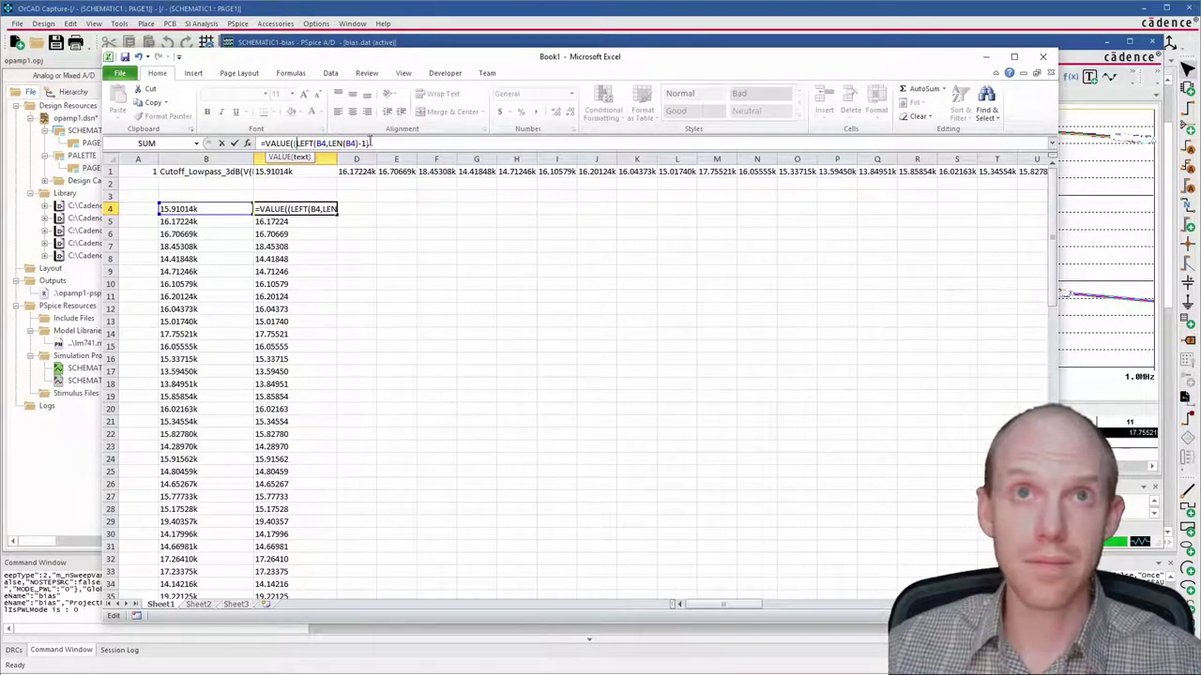
{"action": "left_click", "coordinate": [372, 143]}
{"action": "type", "text": ")"}
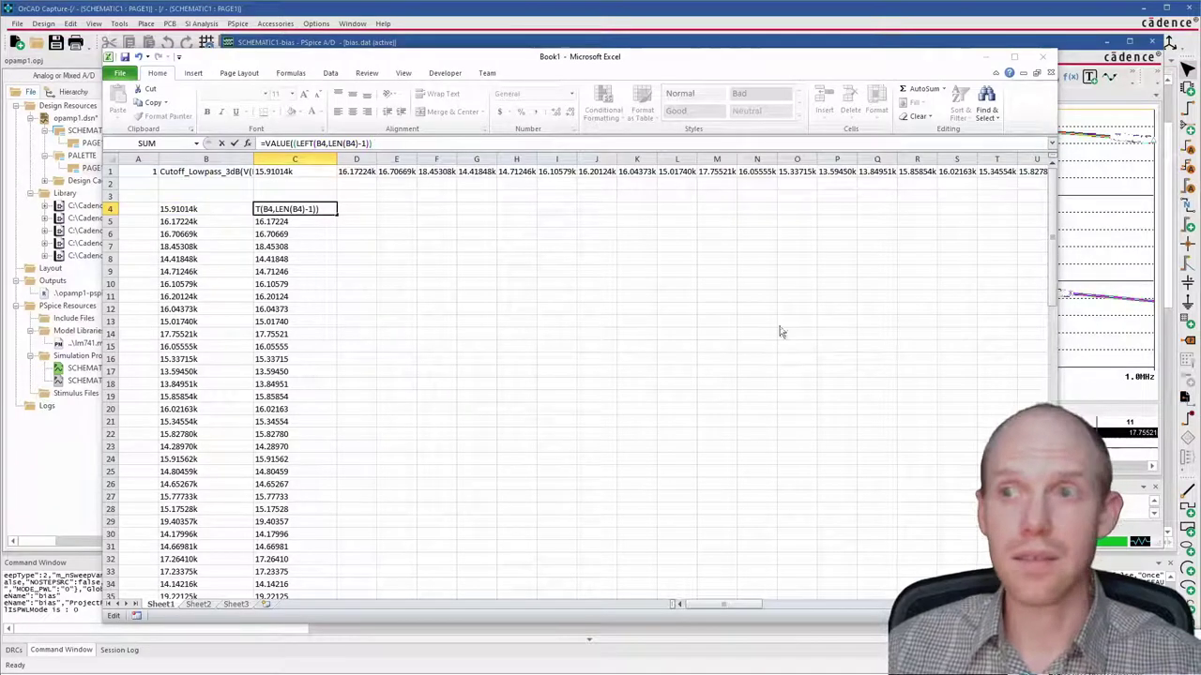
{"action": "key", "text": "Return"}
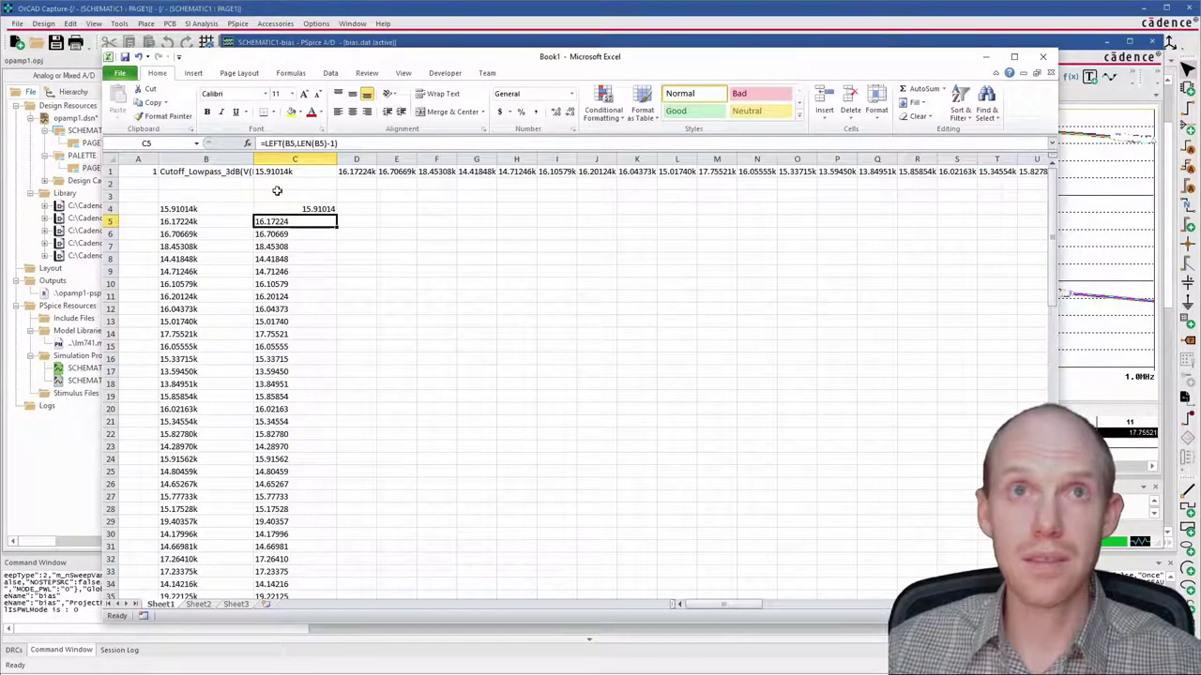
{"action": "left_click", "coordinate": [302, 212]}
{"action": "double_click", "coordinate": [337, 220]}
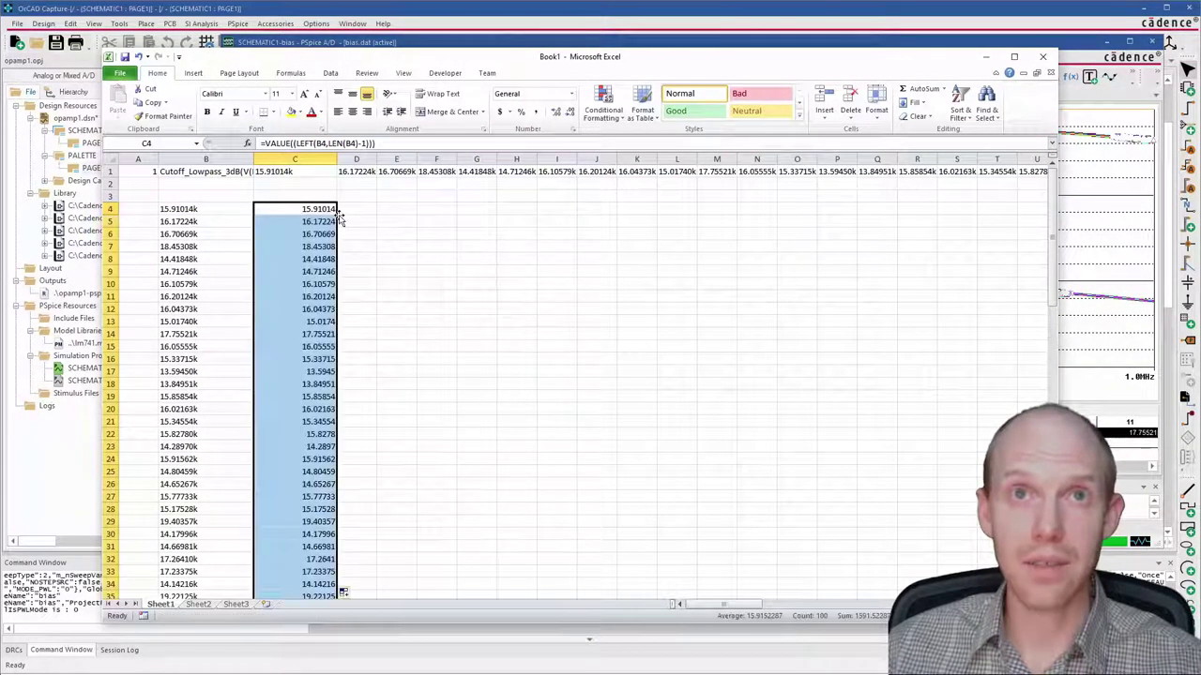
{"action": "left_click", "coordinate": [298, 245]}
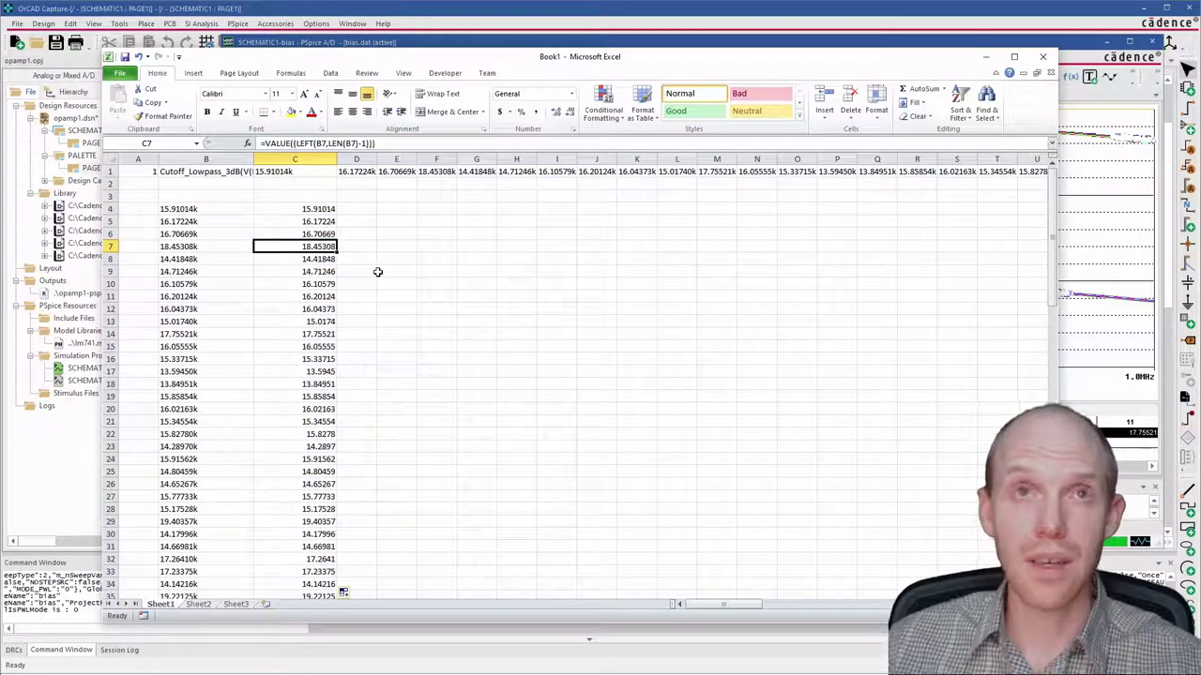
Plot C4:C103 as a Line with Markers chart.
{"action": "left_click", "coordinate": [305, 209]}
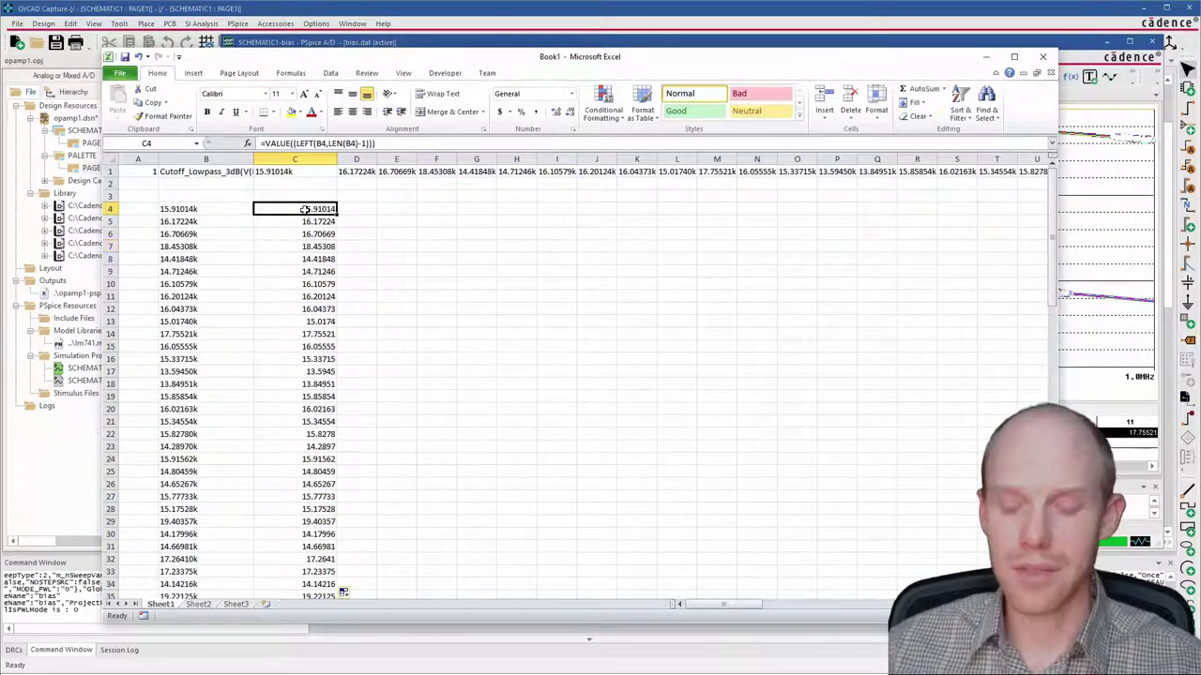
{"action": "key", "text": "ctrl+shift+Down"}
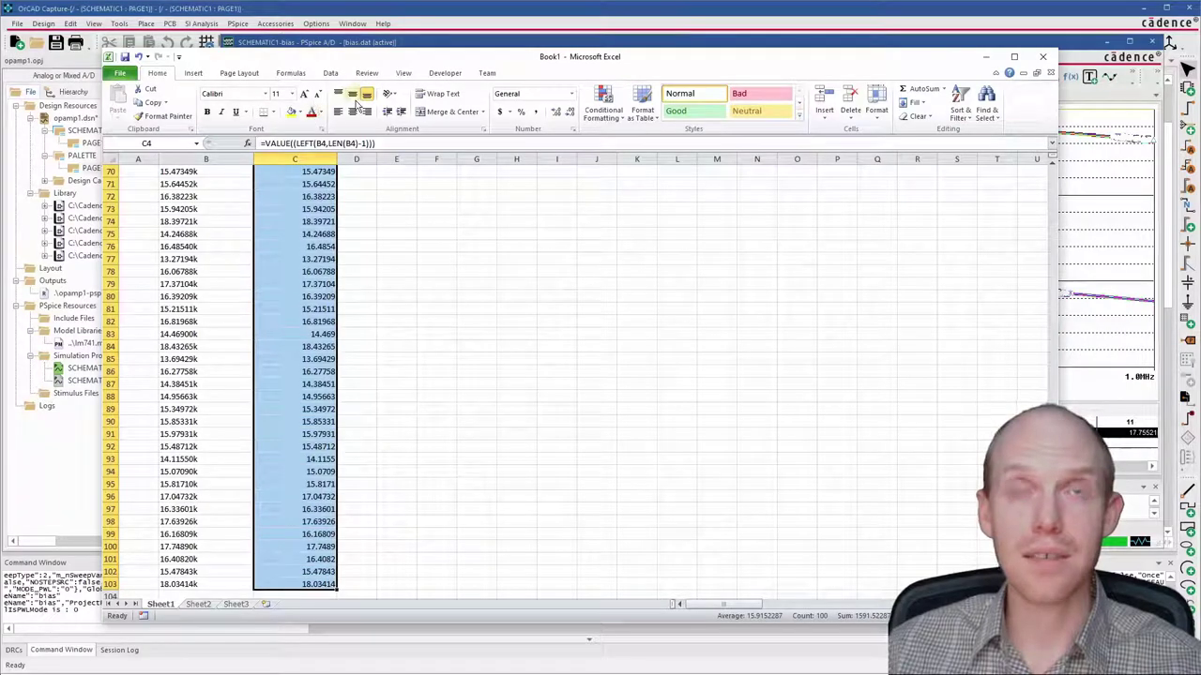
{"action": "scroll", "coordinate": [410, 375], "scroll_direction": "up", "scroll_amount": 20}
{"action": "left_click", "coordinate": [193, 72]}
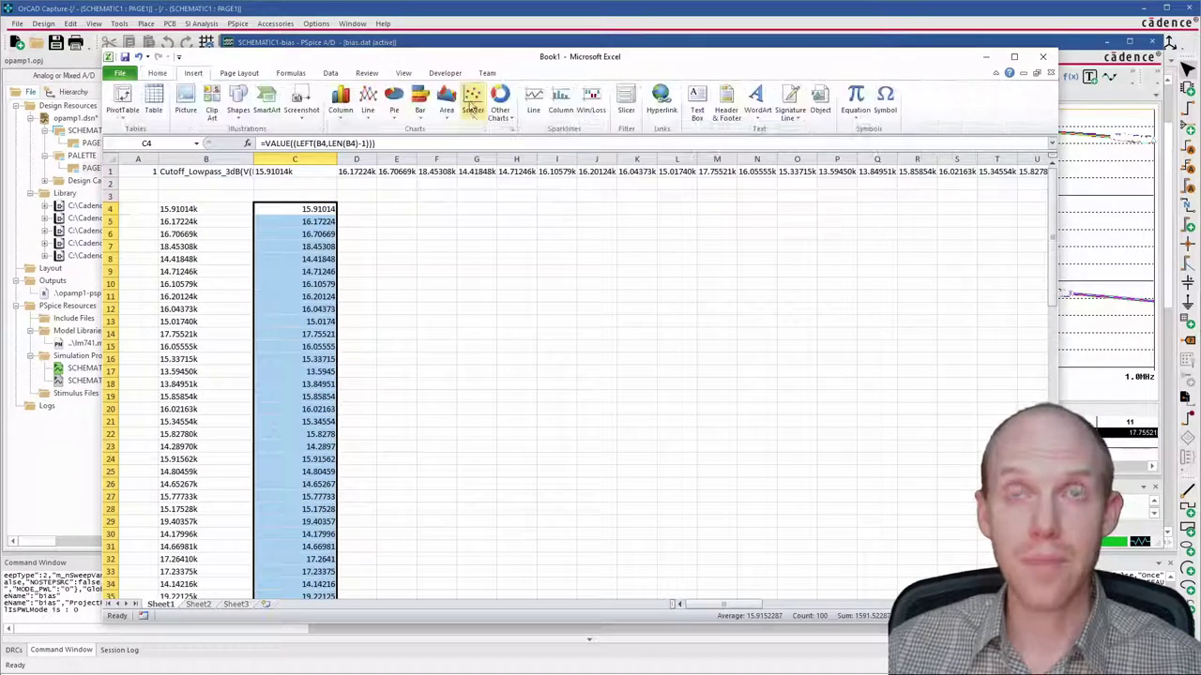
{"action": "left_click", "coordinate": [471, 104]}
{"action": "left_click", "coordinate": [368, 101]}
{"action": "left_click", "coordinate": [375, 189]}
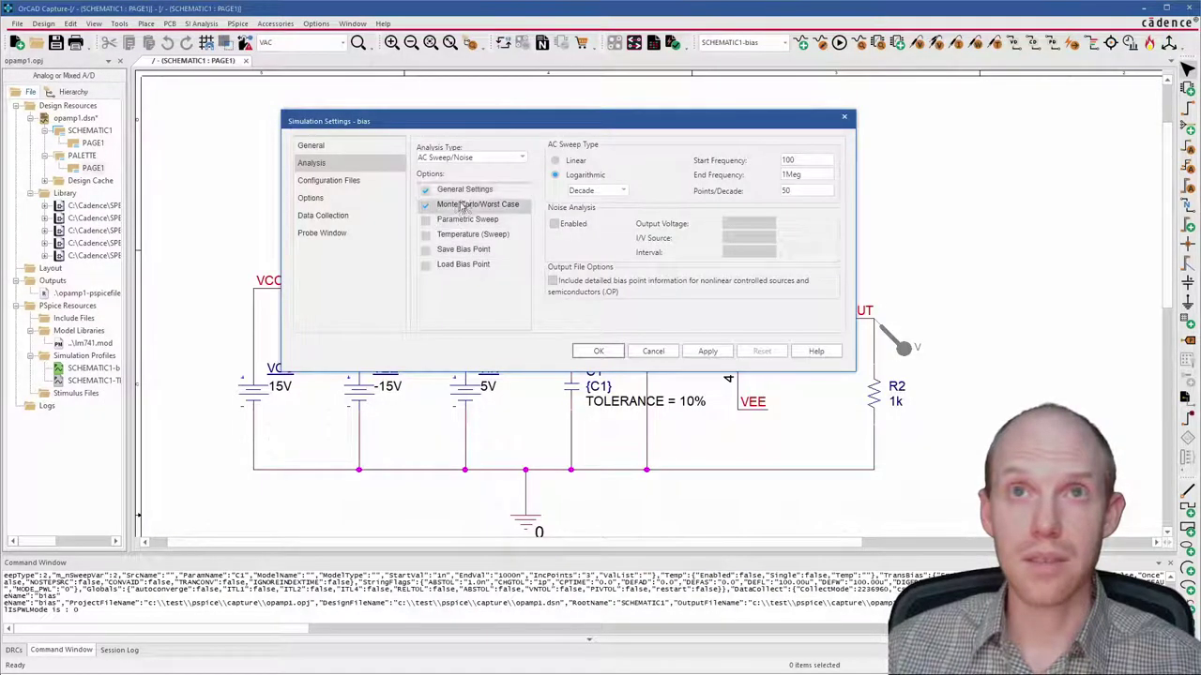
Set the Monte Carlo/Worst Case analysis to Worst-case/Sensitivity on V(OUT), keeping the schematic visible.
{"action": "left_click", "coordinate": [462, 207]}
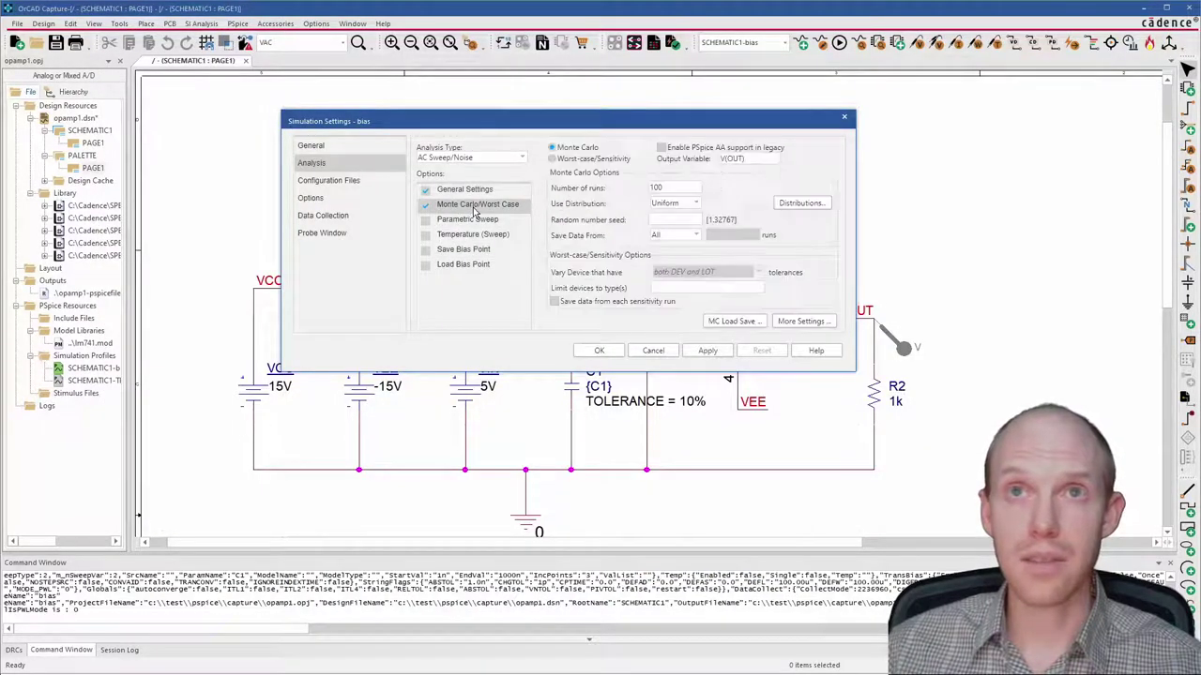
{"action": "left_click", "coordinate": [555, 159]}
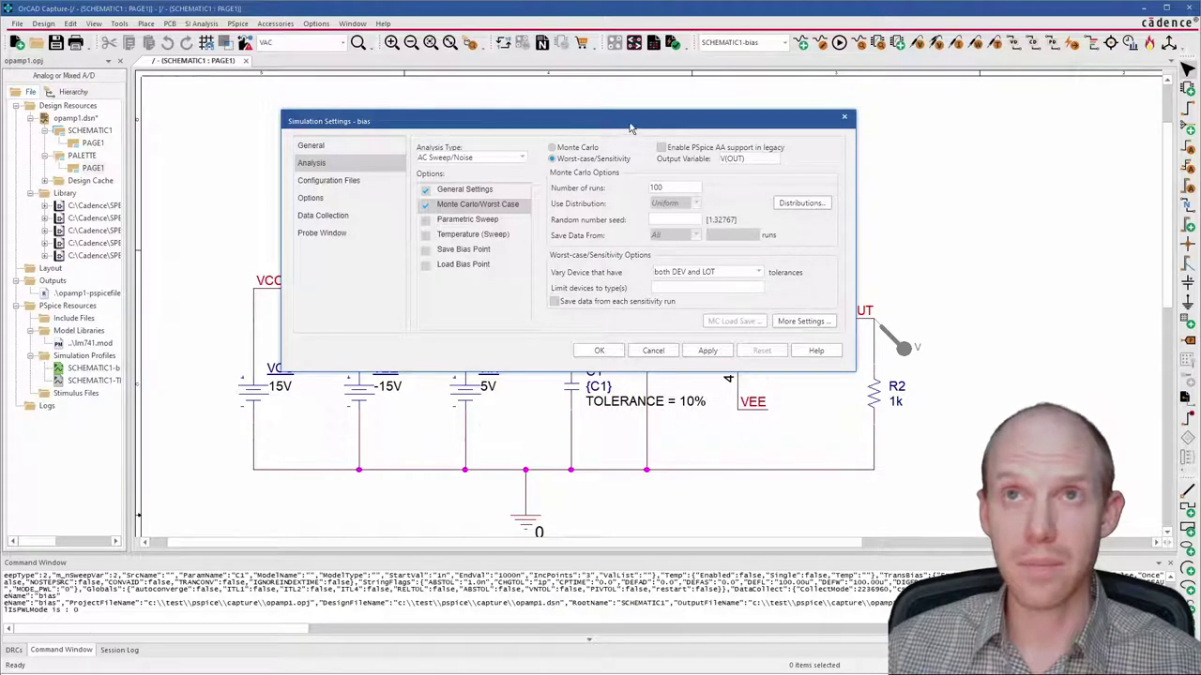
{"action": "left_click_drag", "start_coordinate": [632, 125], "coordinate": [919, 84]}
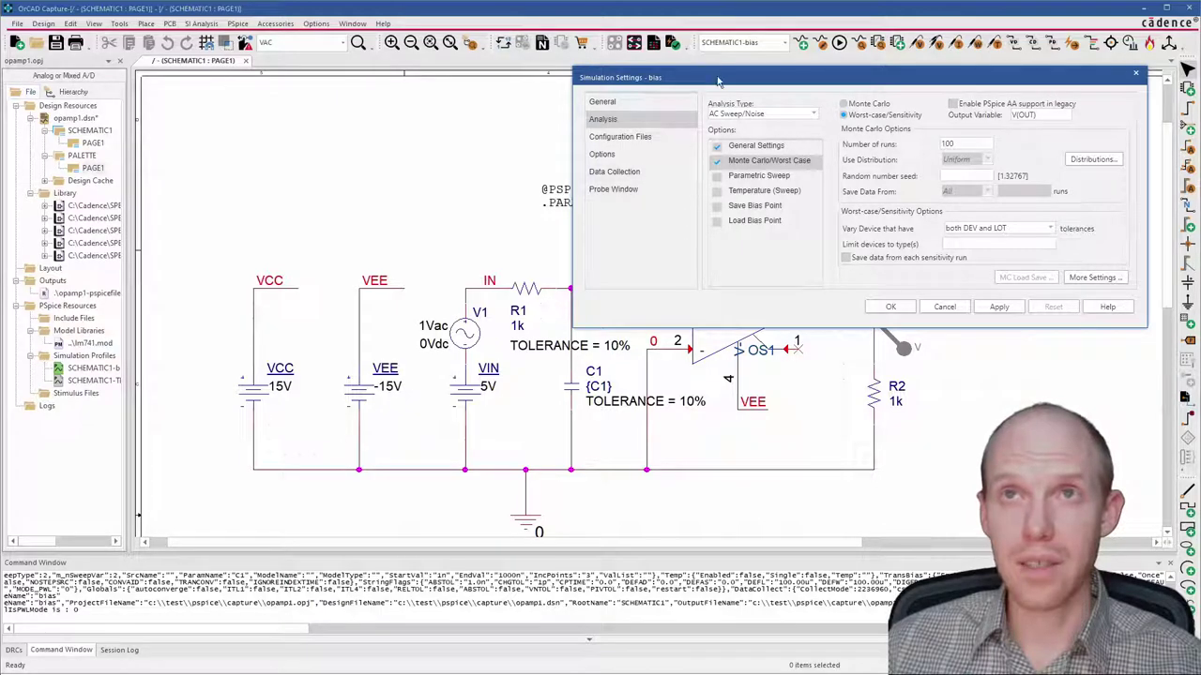
{"action": "left_click_drag", "start_coordinate": [718, 82], "coordinate": [759, 60]}
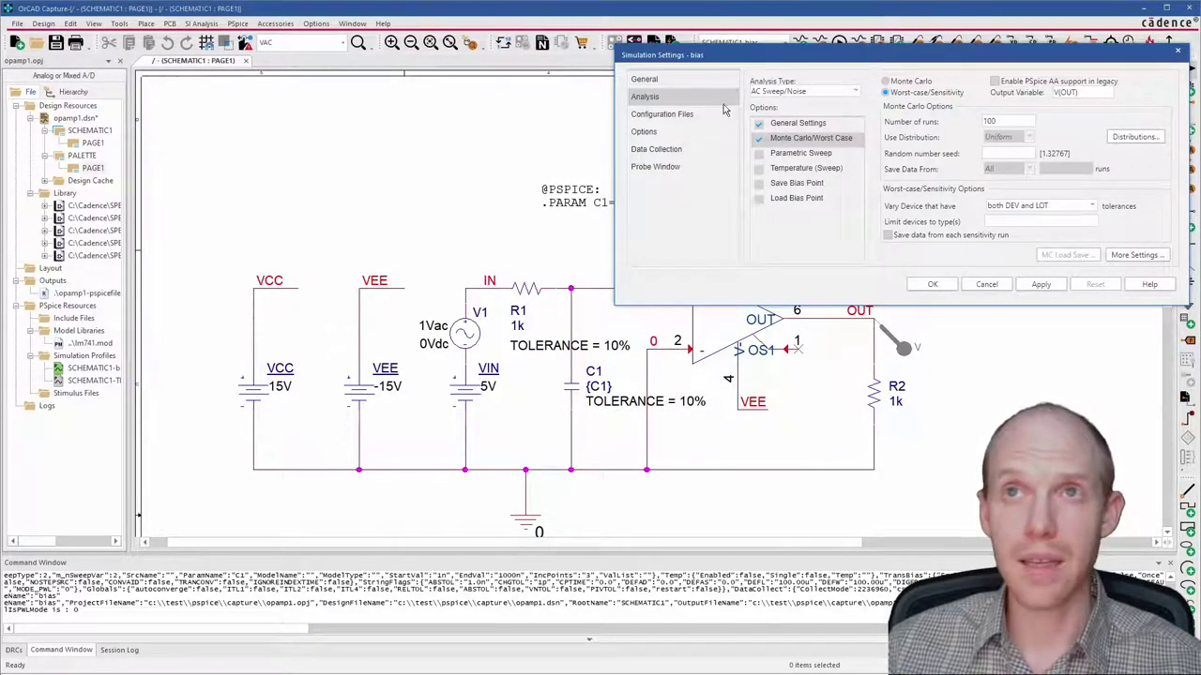
{"action": "left_click_drag", "start_coordinate": [770, 57], "coordinate": [245, 33]}
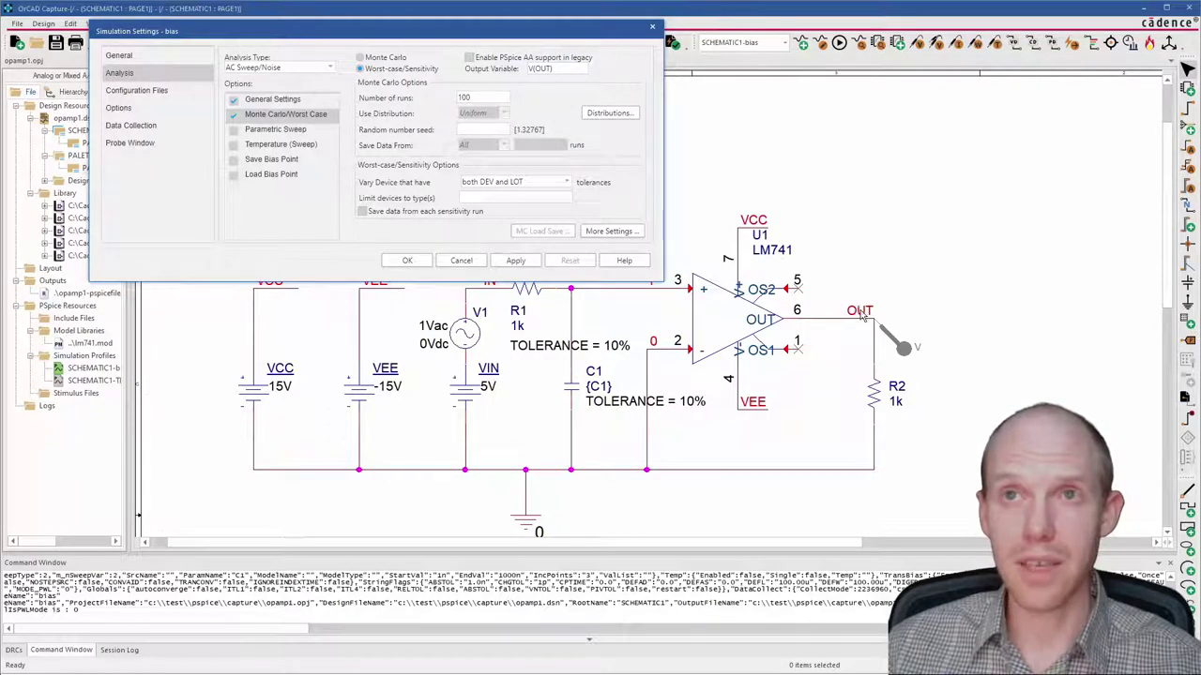
{"action": "left_click_drag", "start_coordinate": [445, 33], "coordinate": [413, 125]}
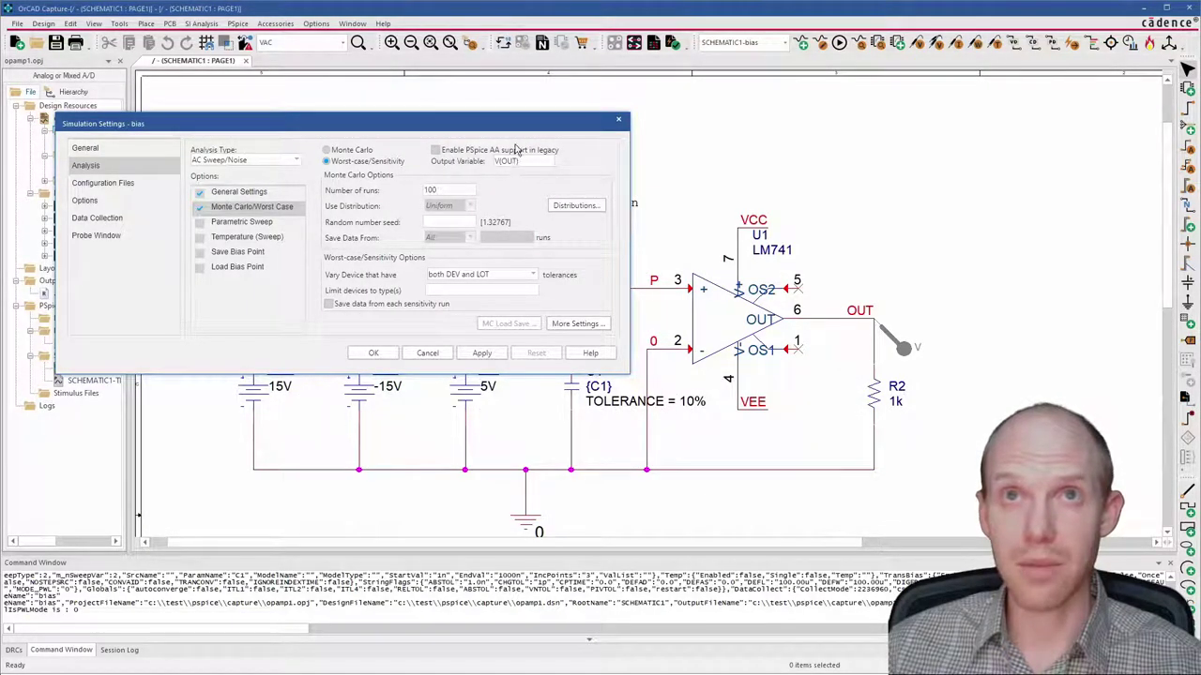
{"action": "left_click_drag", "start_coordinate": [503, 123], "coordinate": [660, 386]}
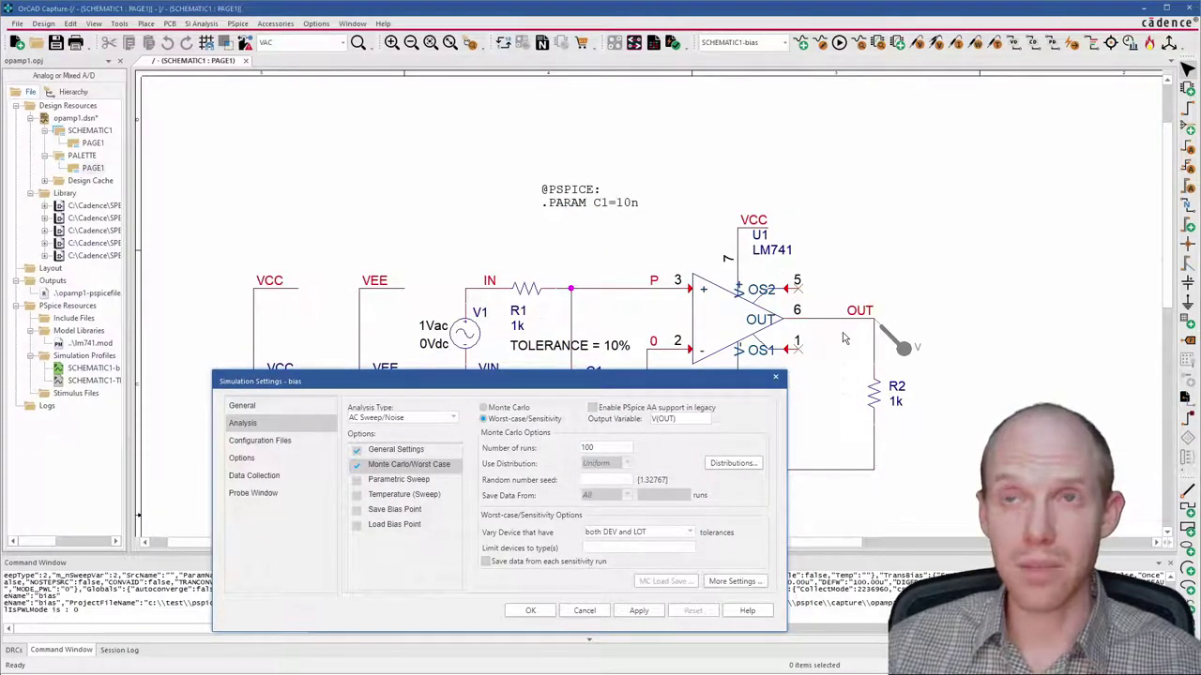
Replace output variable V(OUT) with V(P) and confirm the worst-case settings with OK.
{"action": "double_click", "coordinate": [659, 421]}
{"action": "type", "text": "V(P)"}
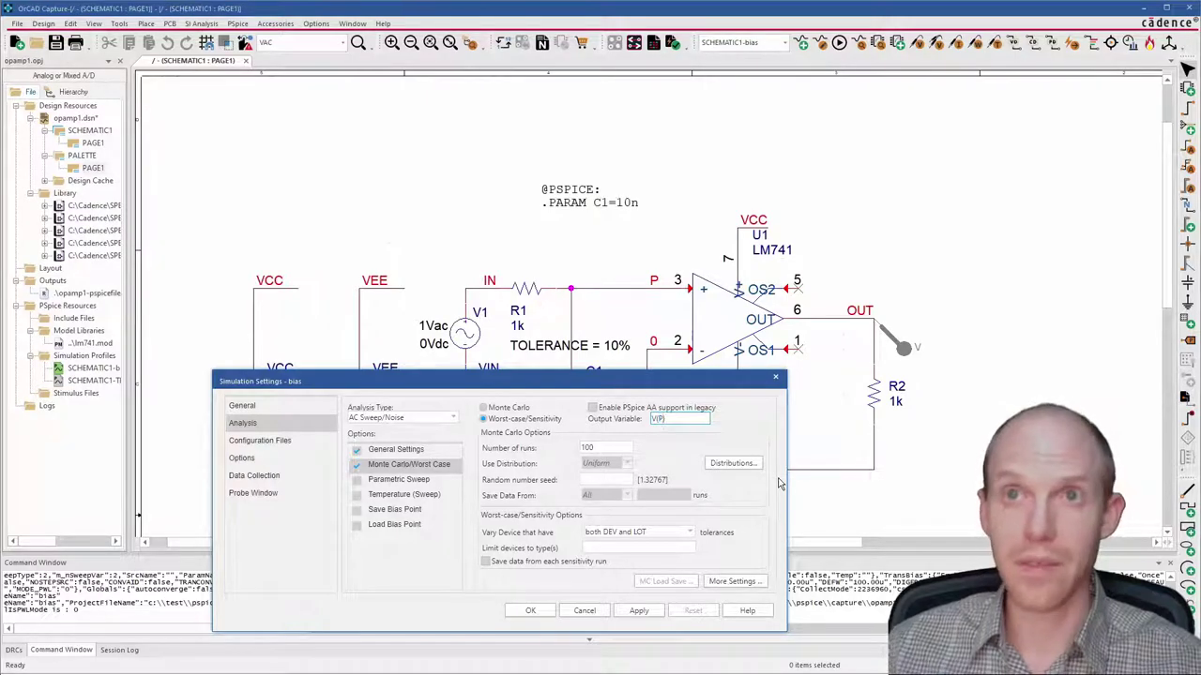
{"action": "left_click_drag", "start_coordinate": [613, 384], "coordinate": [603, 466]}
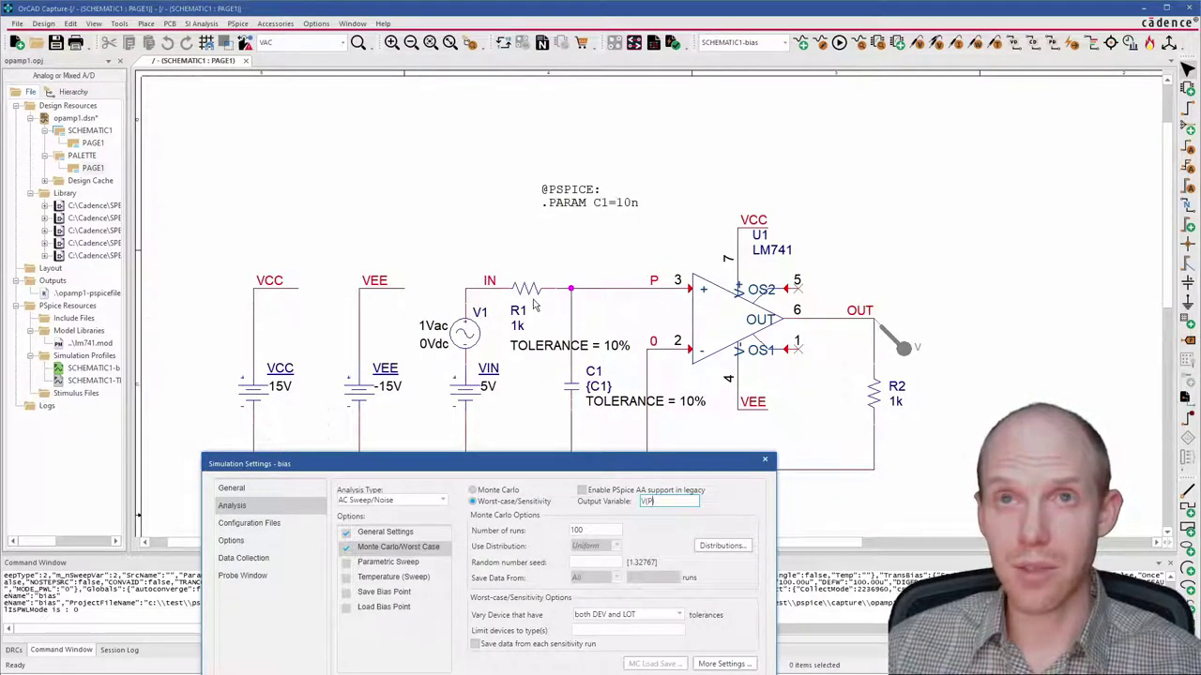
{"action": "left_click_drag", "start_coordinate": [550, 467], "coordinate": [474, 147]}
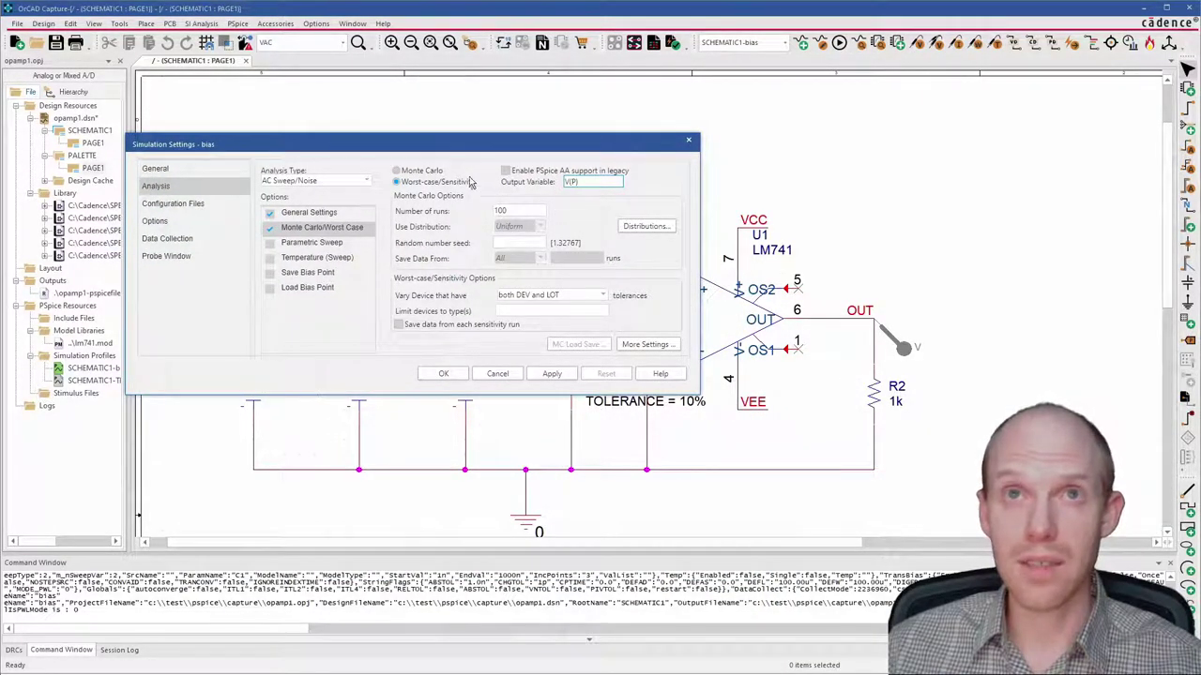
{"action": "left_click_drag", "start_coordinate": [473, 148], "coordinate": [583, 435]}
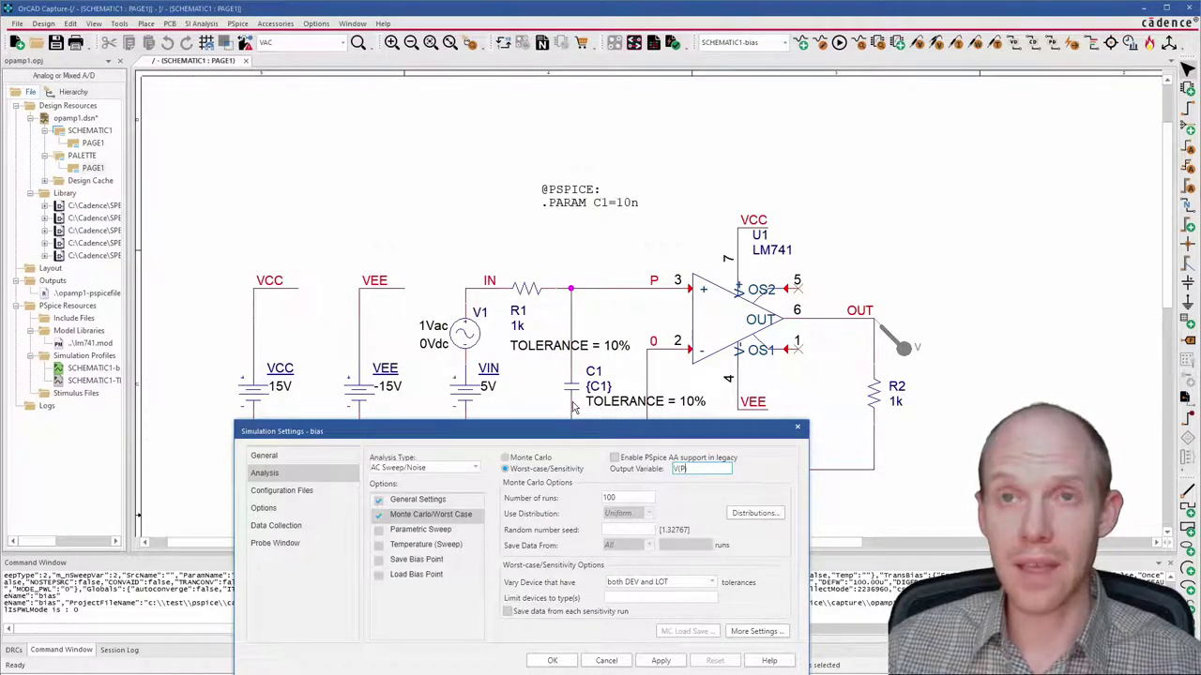
{"action": "left_click_drag", "start_coordinate": [564, 431], "coordinate": [508, 151]}
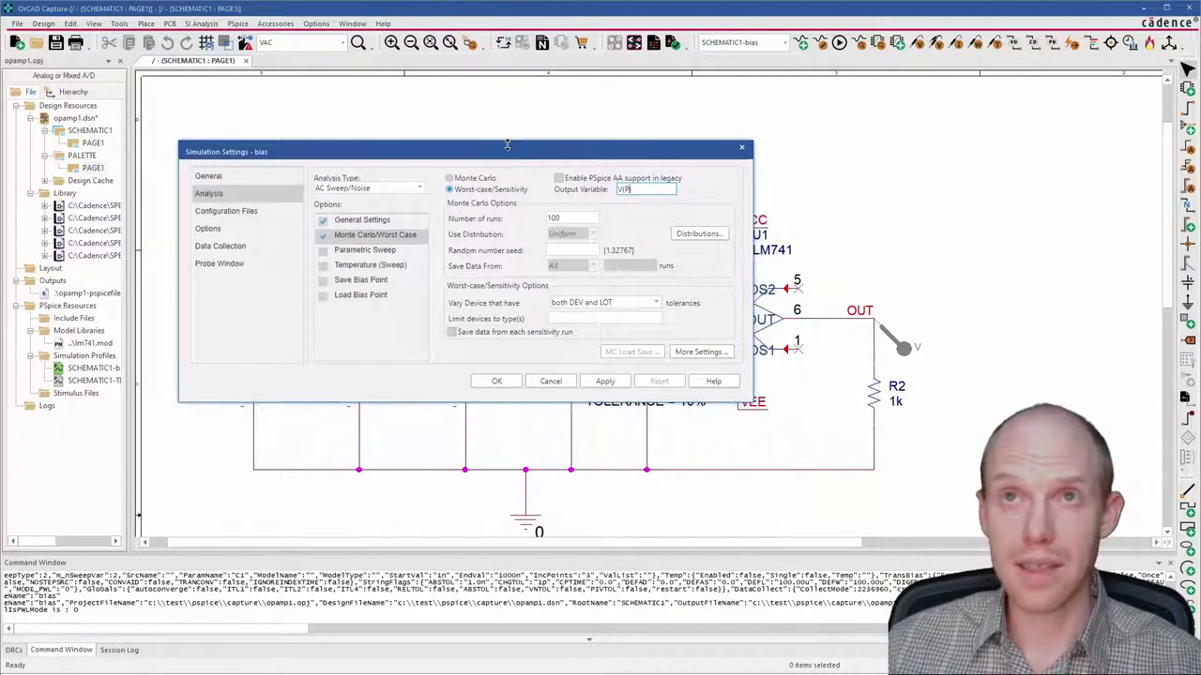
{"action": "left_click", "coordinate": [496, 381]}
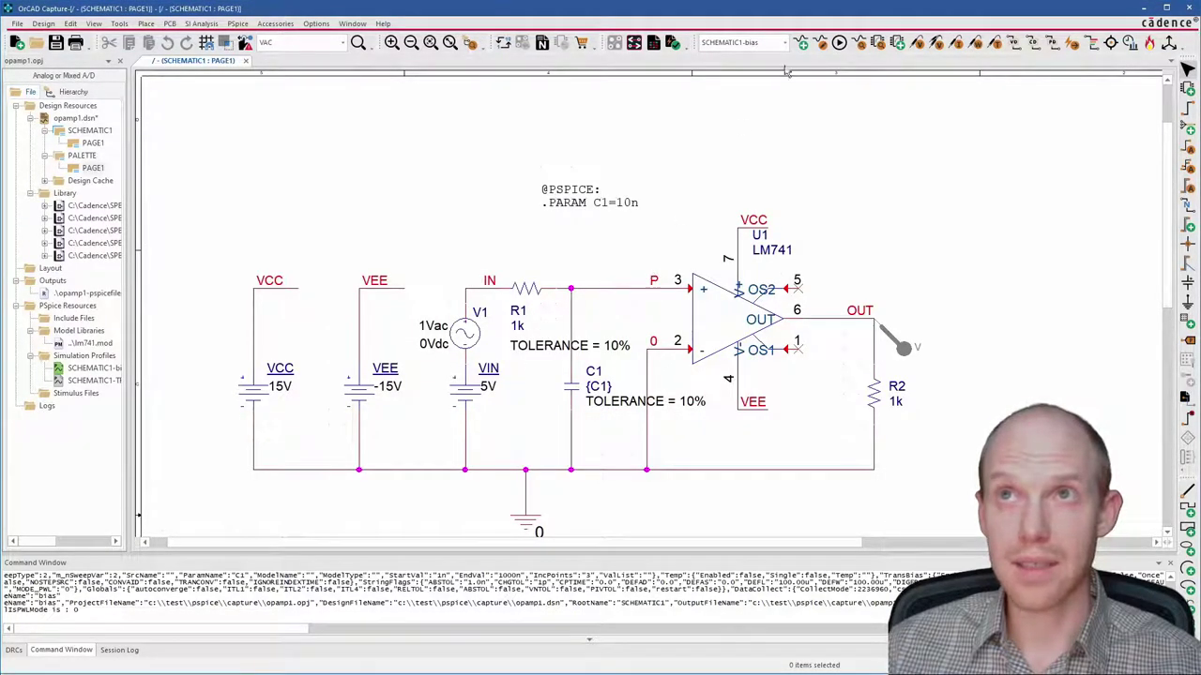
Enable 'Save data from each sensitivity run' in the simulation profile, then apply and confirm.
{"action": "left_click", "coordinate": [839, 42]}
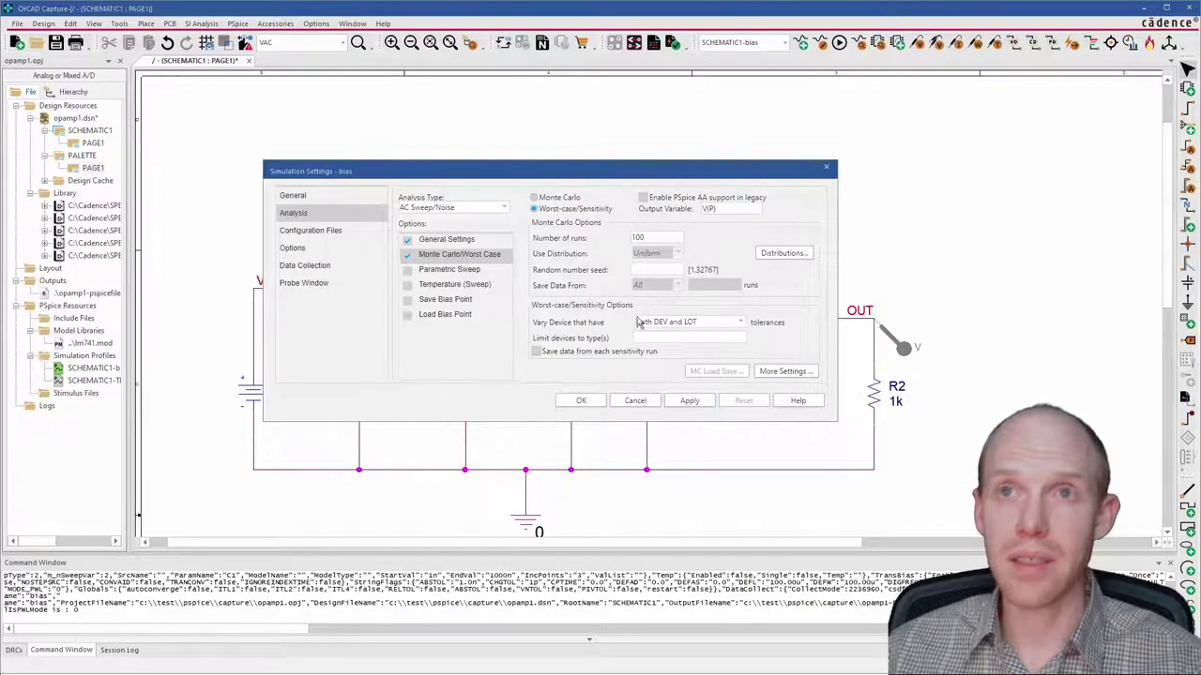
{"action": "left_click", "coordinate": [535, 352]}
{"action": "left_click", "coordinate": [689, 400]}
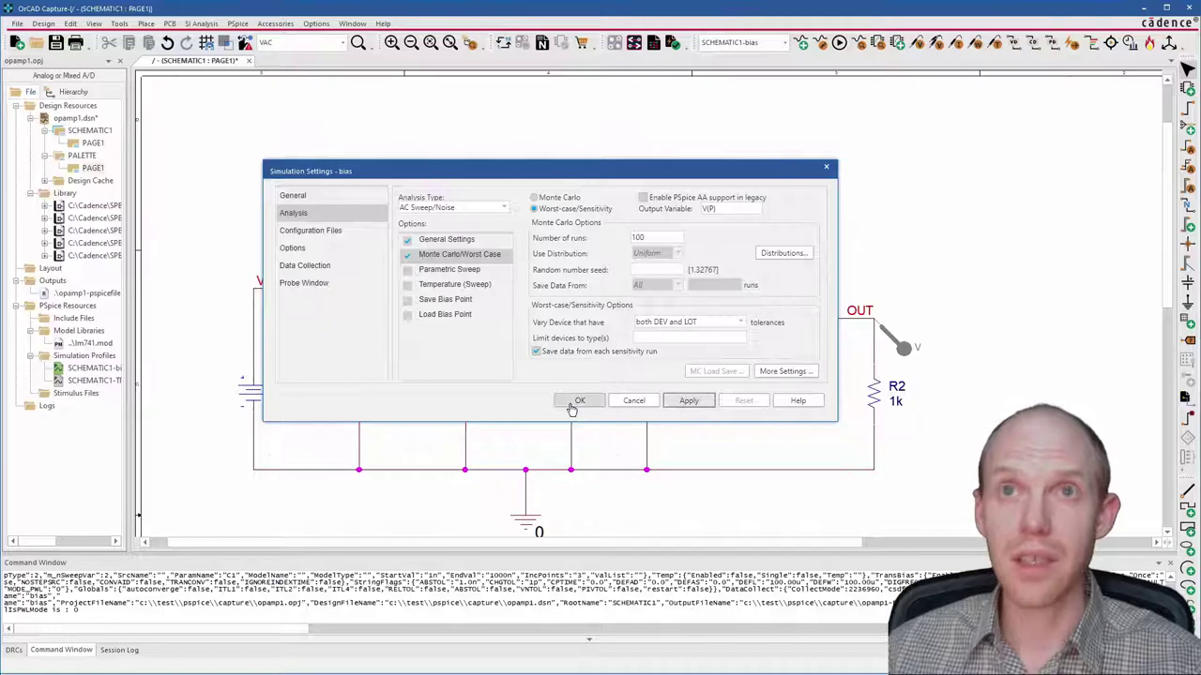
{"action": "left_click", "coordinate": [579, 401]}
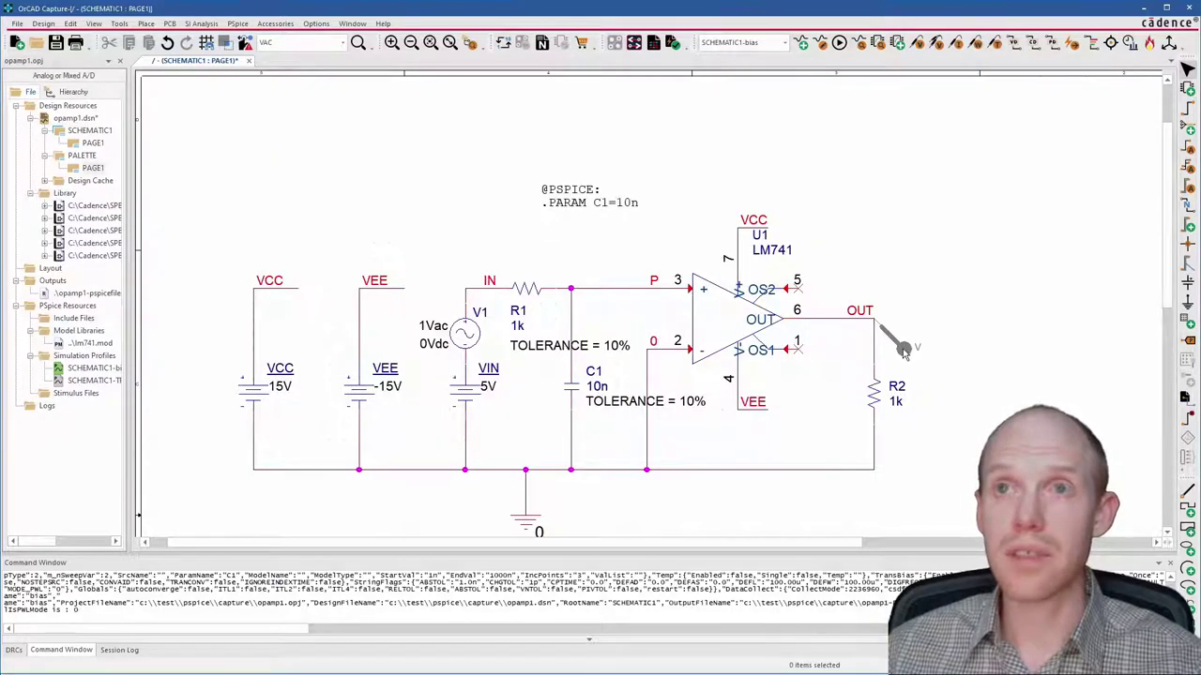
Run PSpice and pick Worst Case ALL DEVICES among the Sensitivity NOMINAL, C_C1 and R_R1 sections.
{"action": "left_click", "coordinate": [840, 42]}
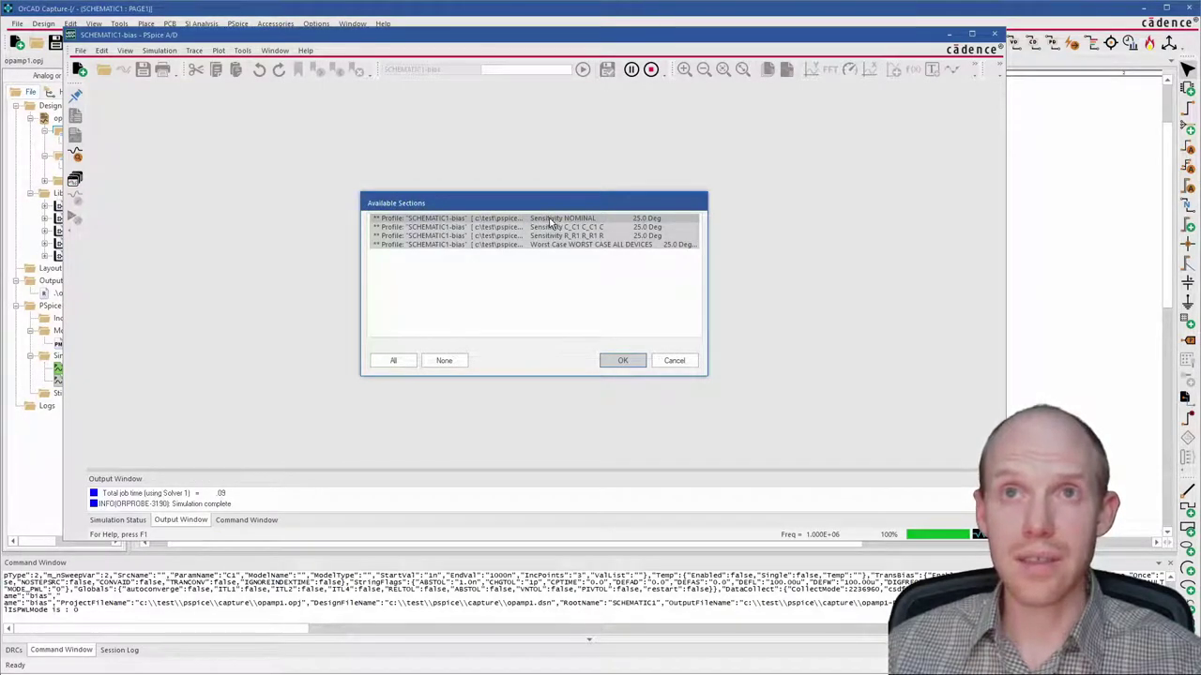
{"action": "left_click", "coordinate": [607, 221]}
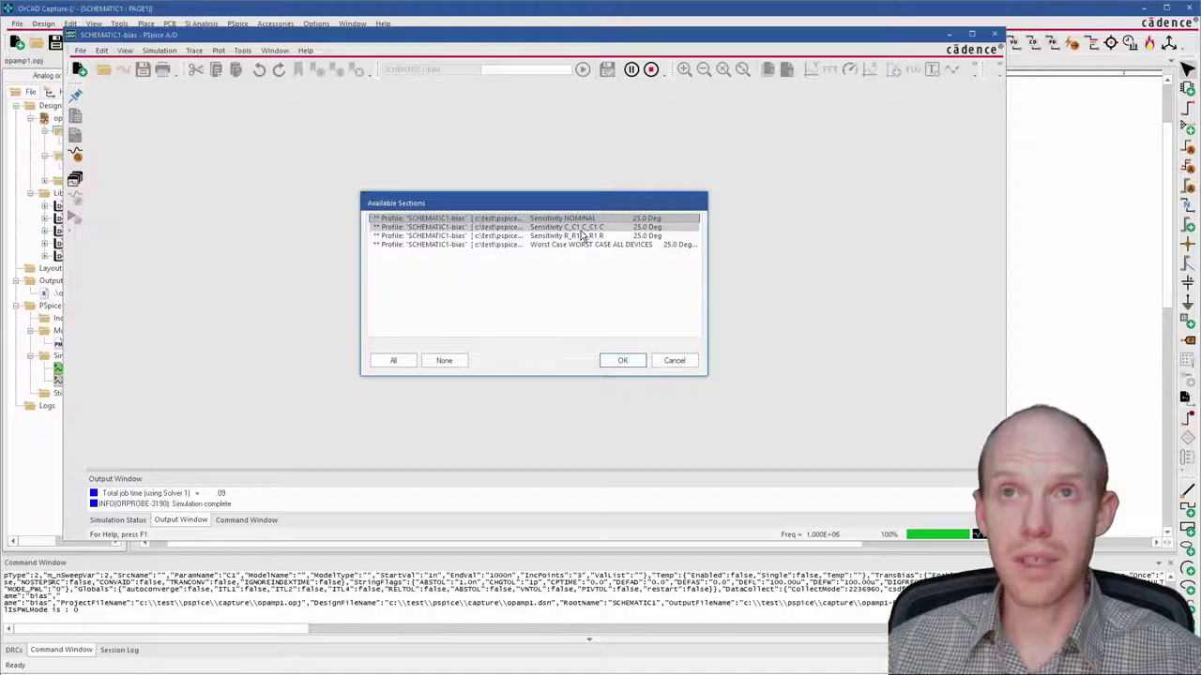
{"action": "left_click", "coordinate": [581, 228]}
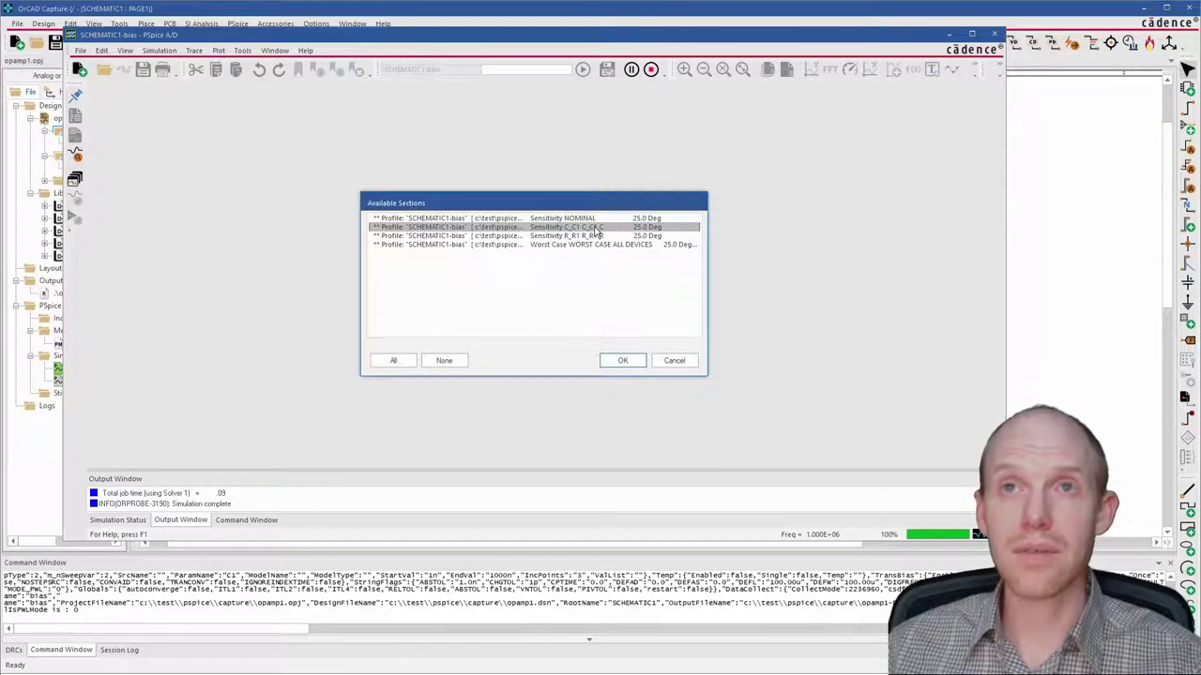
{"action": "left_click", "coordinate": [587, 236]}
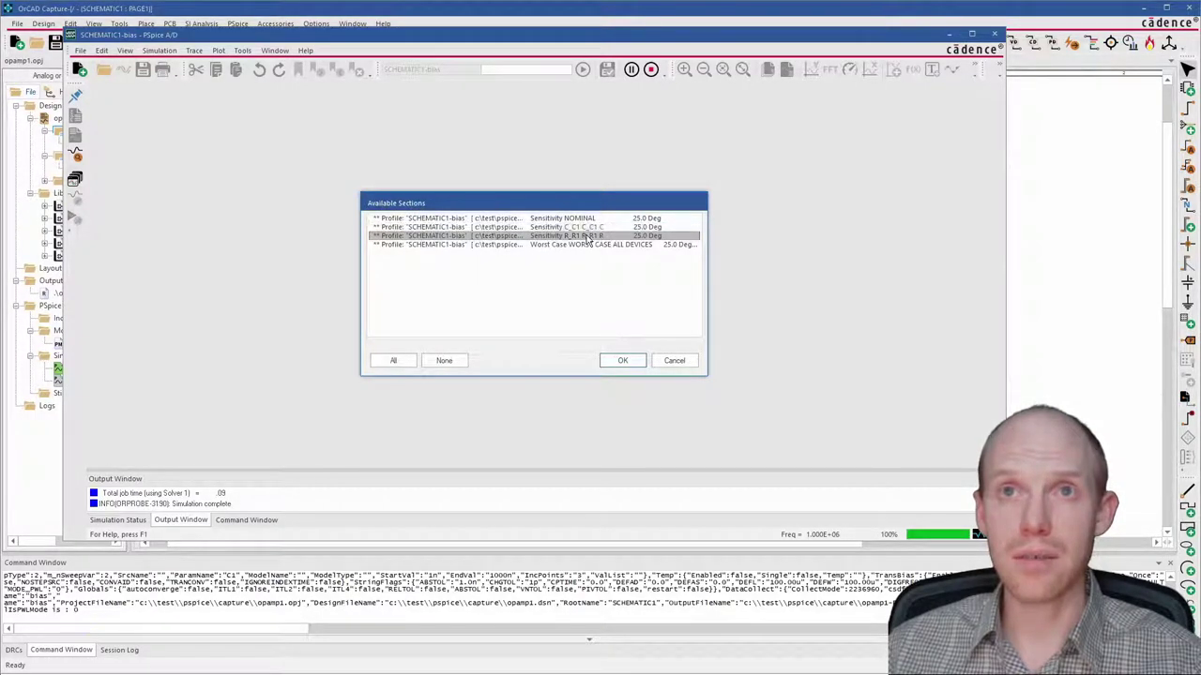
{"action": "left_click", "coordinate": [592, 246]}
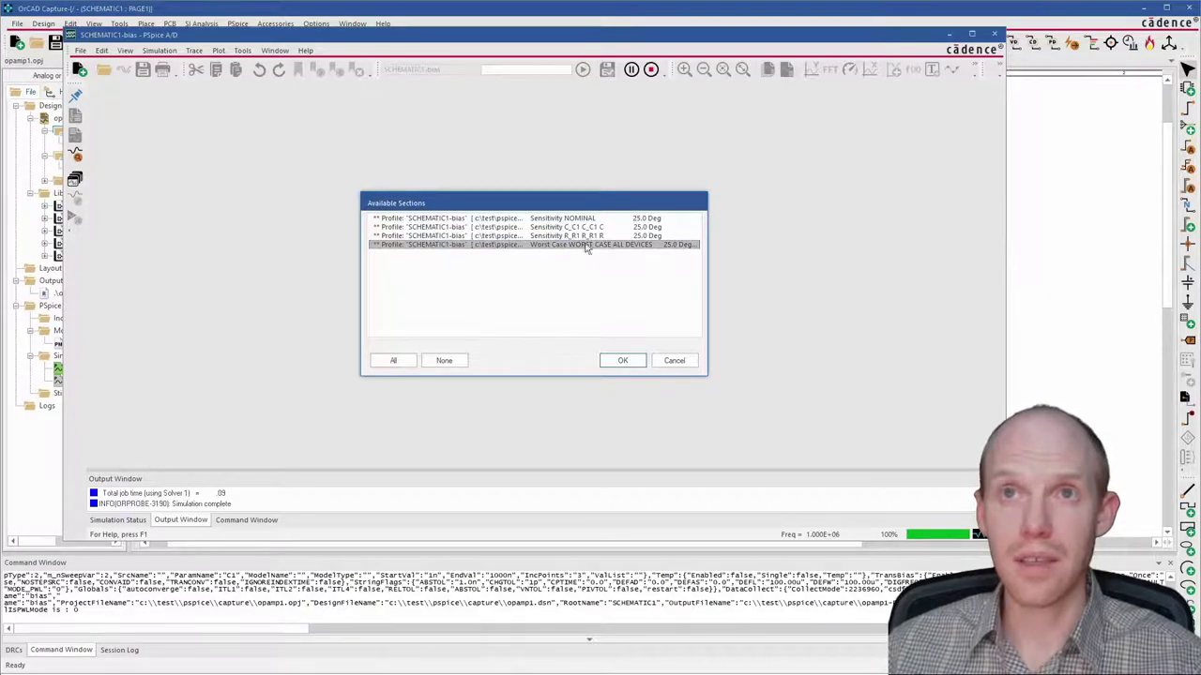
Load the chosen sections, showing Cutoff_Lowpass_3dB(V(P)) values from 15.89425k to 19.63792k.
{"action": "left_click", "coordinate": [623, 360]}
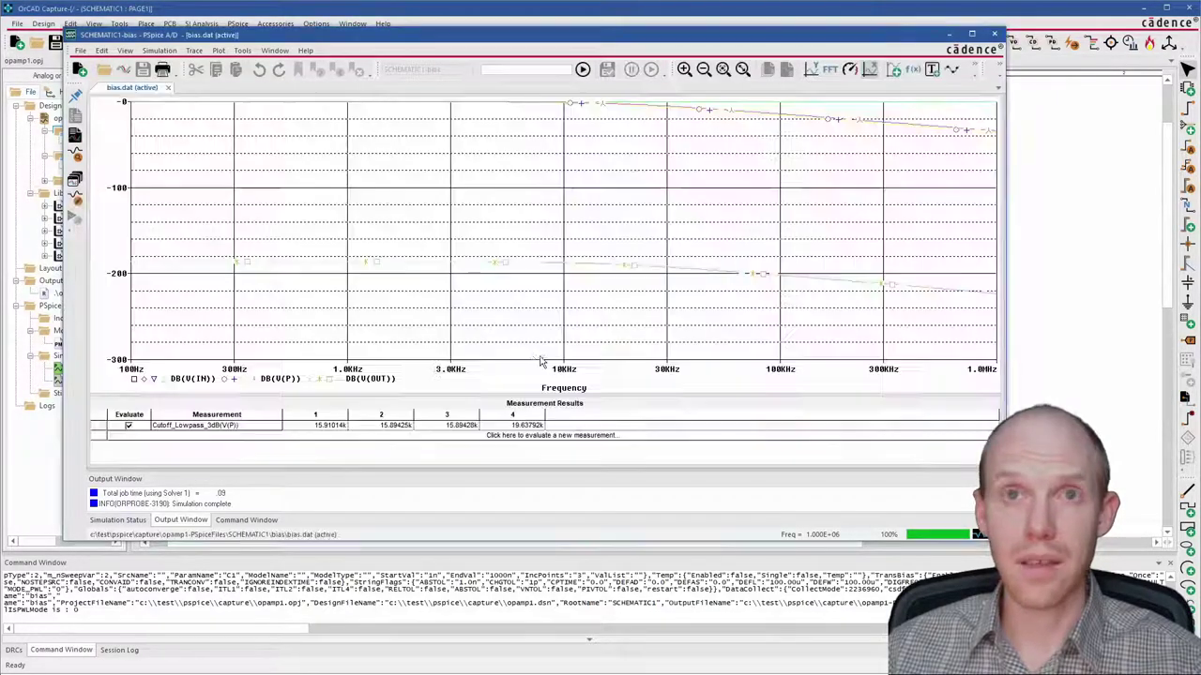